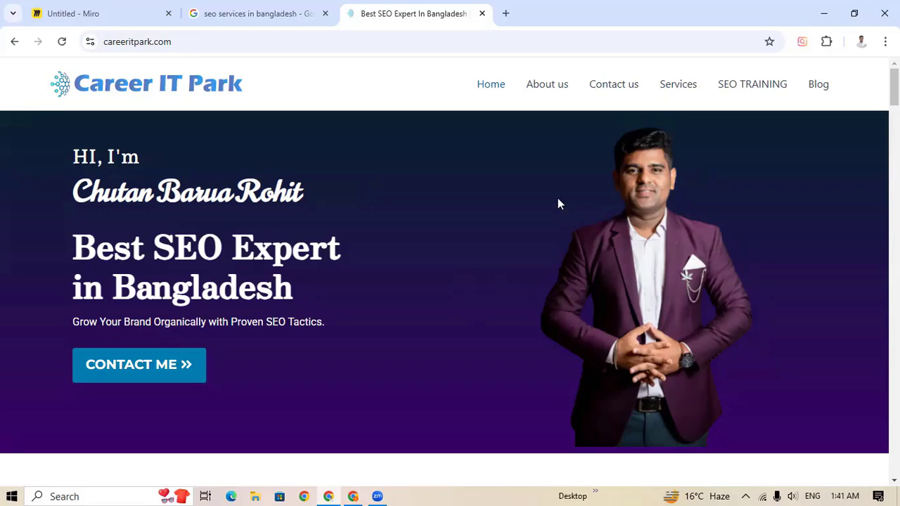
Look through the careeritpark.com homepage, including its projects, about, services and SEO process sections
scroll(280, 165, down, 10)
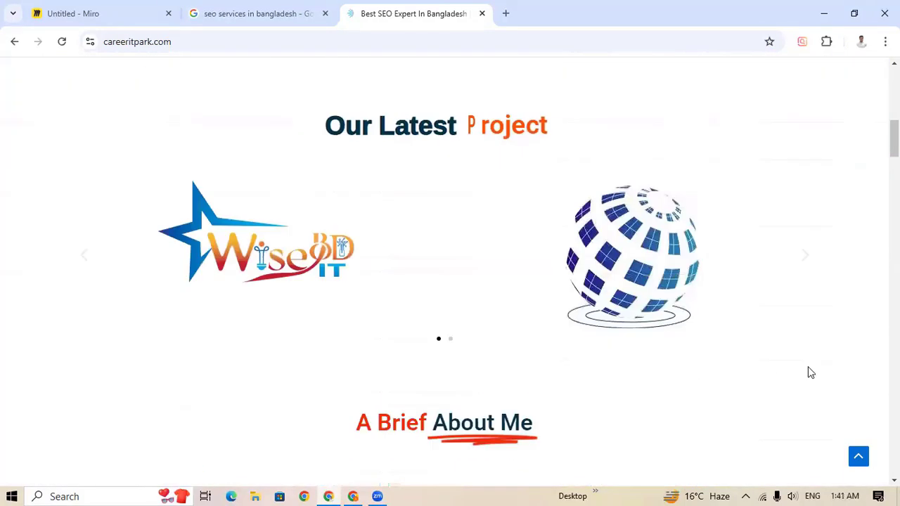
scroll(109, 304, down, 5)
scroll(565, 391, up, 5)
scroll(544, 394, down, 10)
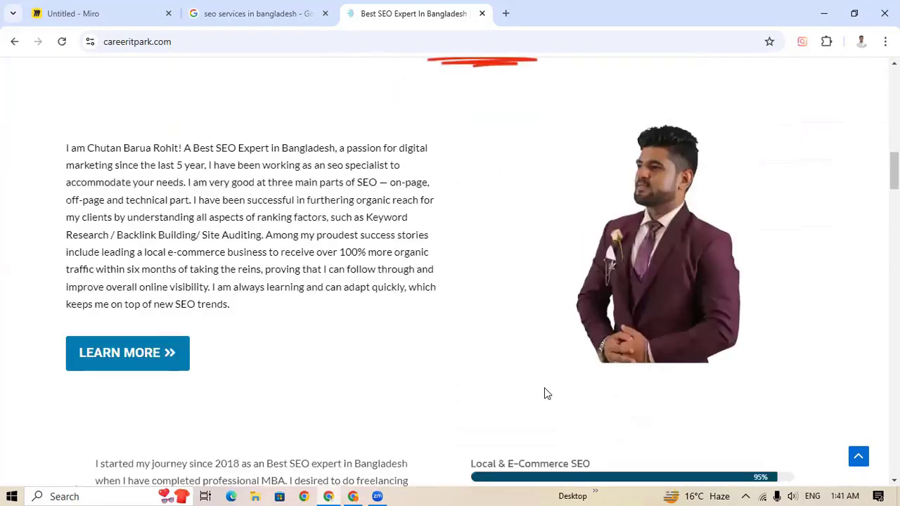
scroll(474, 399, down, 5)
scroll(331, 271, up, 3)
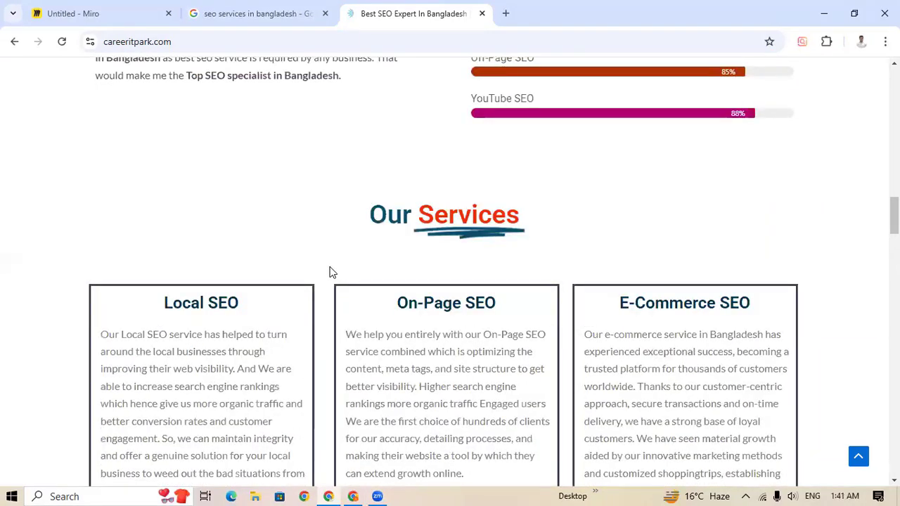
scroll(335, 227, down, 10)
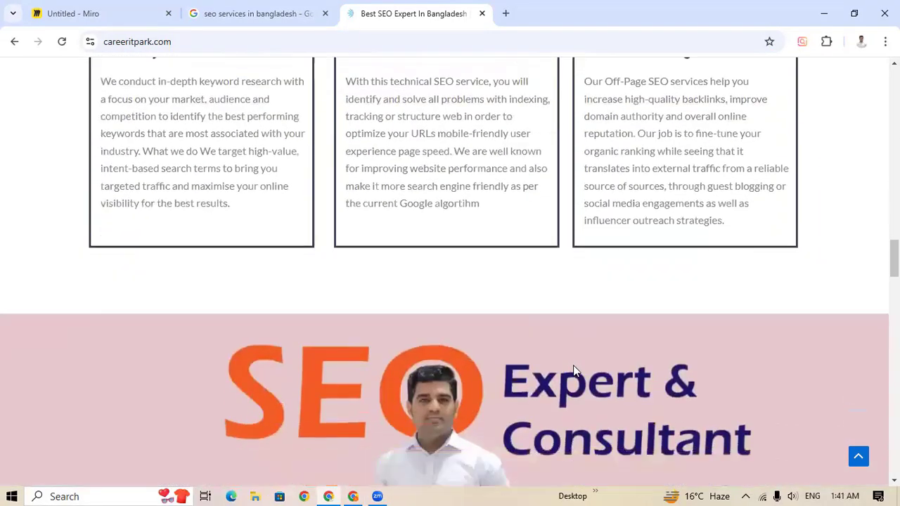
scroll(584, 279, down, 8)
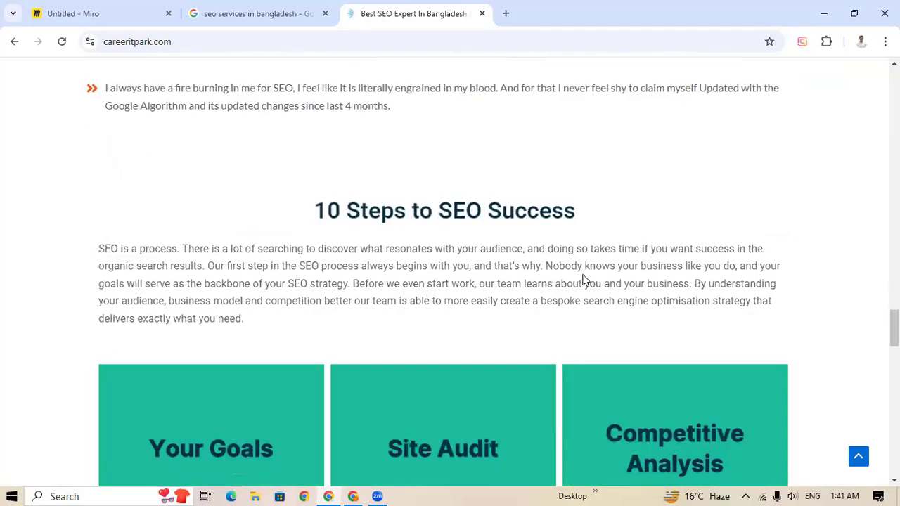
scroll(520, 281, up, 15)
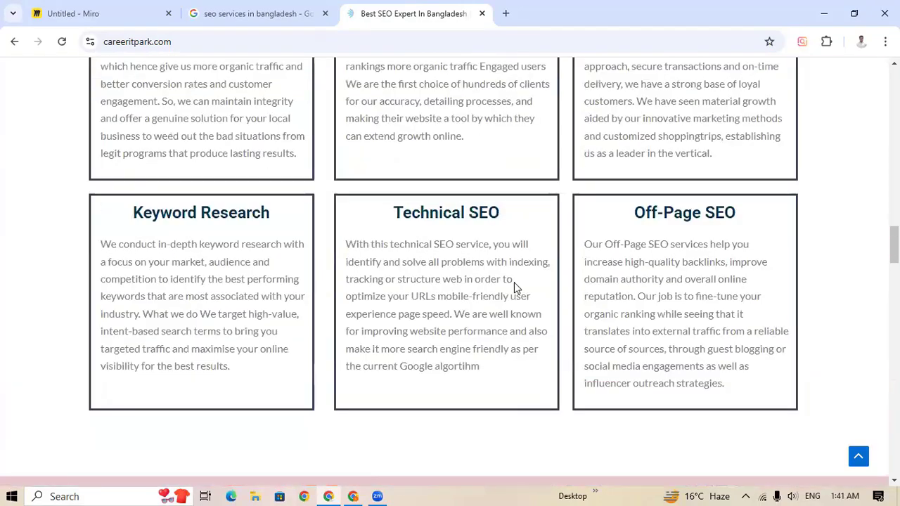
scroll(513, 282, up, 15)
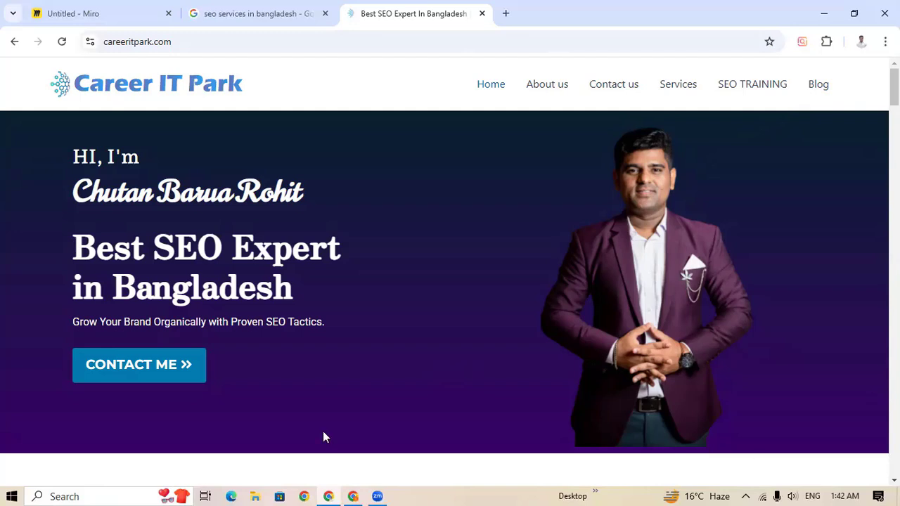
Open Google Sheets in a new browser tab and create a blank spreadsheet
click(510, 16)
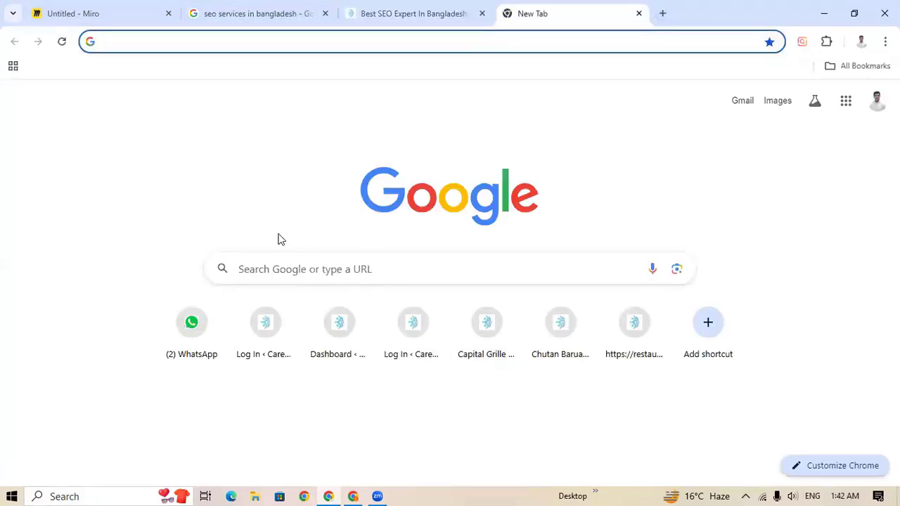
click(345, 270)
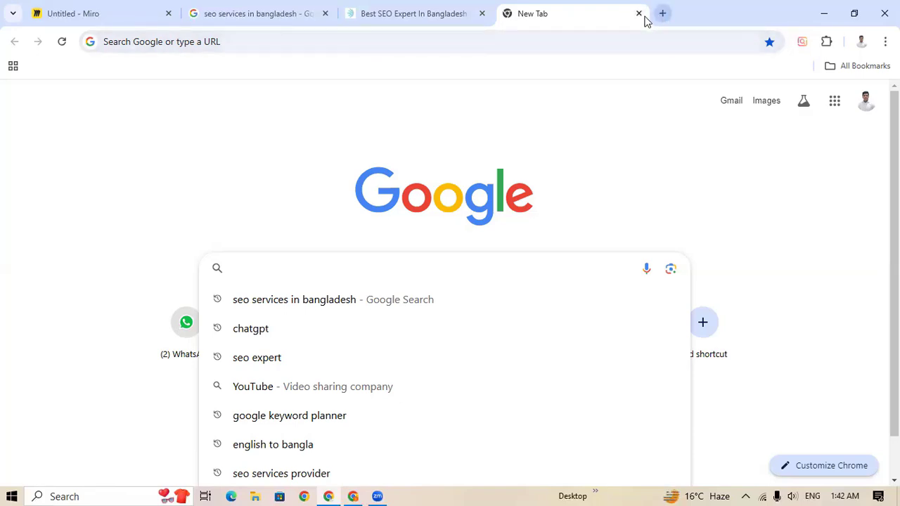
click(834, 106)
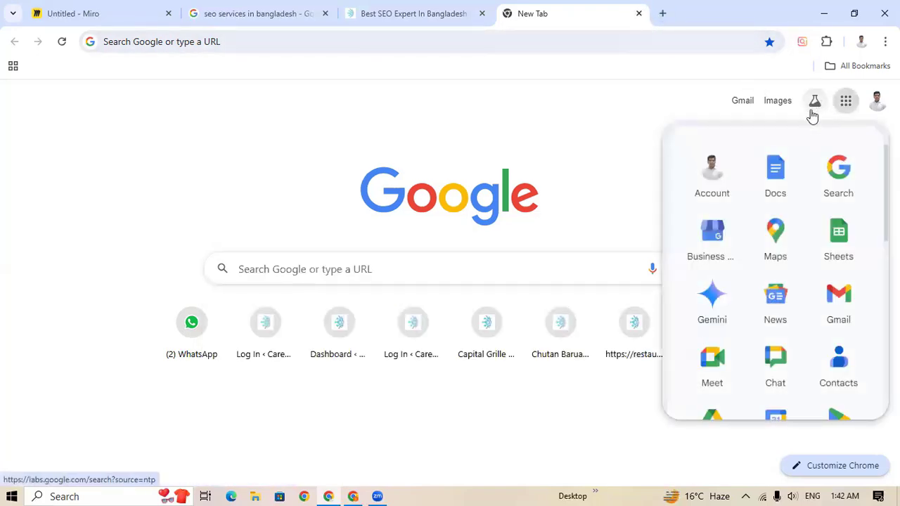
click(840, 249)
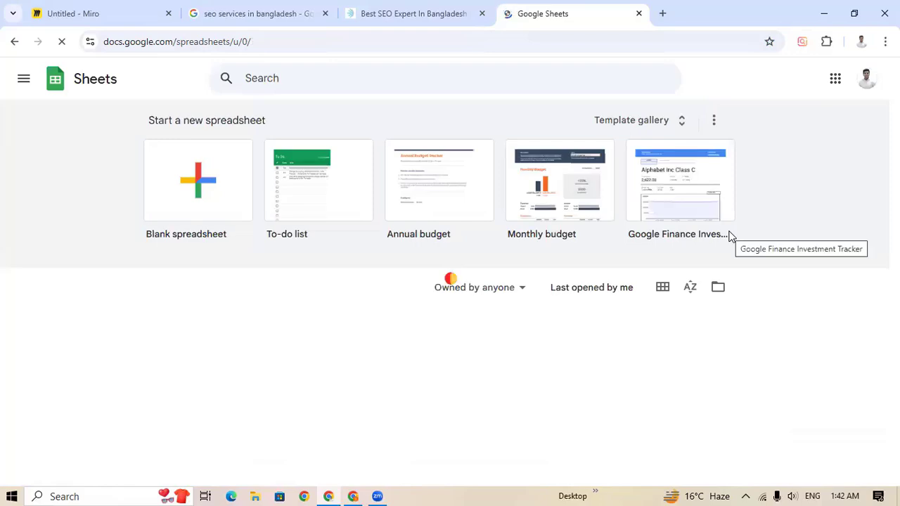
click(201, 193)
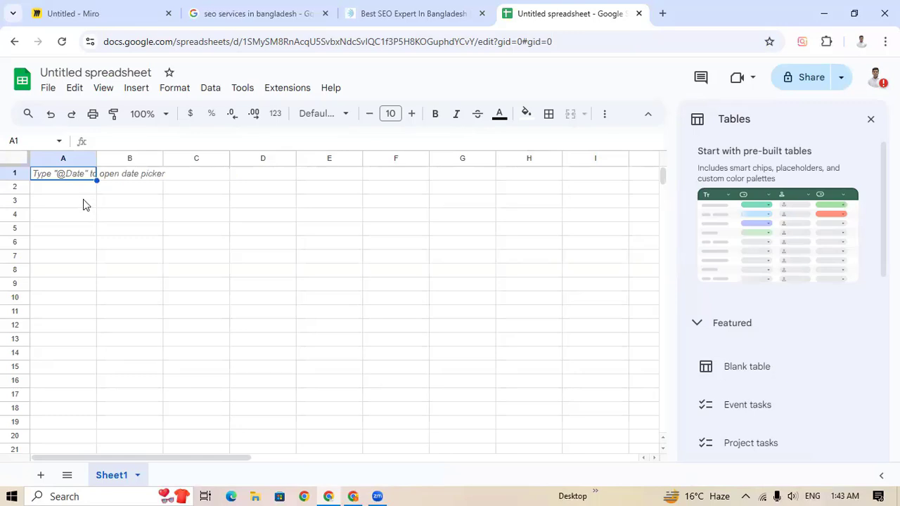
Enter the title text "Keyword Research For" in cell A1
click(84, 201)
click(76, 174)
double_click(75, 174)
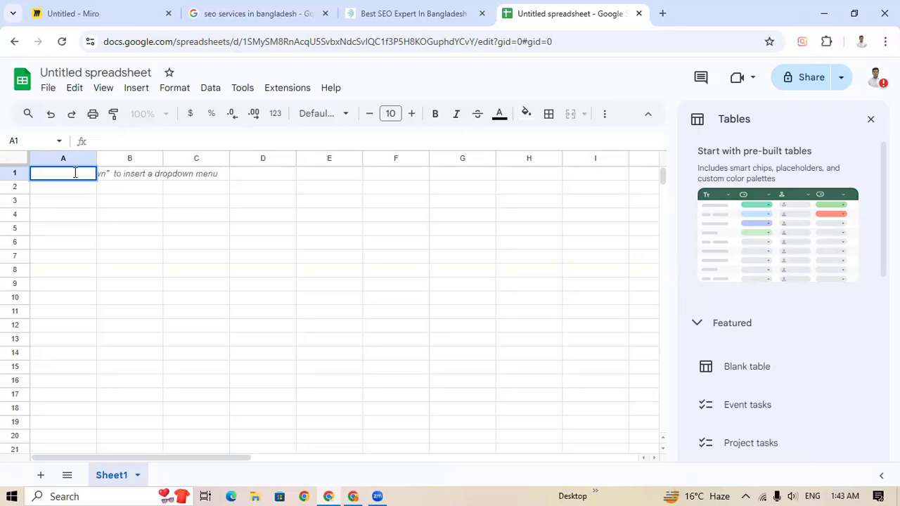
text(kEY)
key(BackSpace)
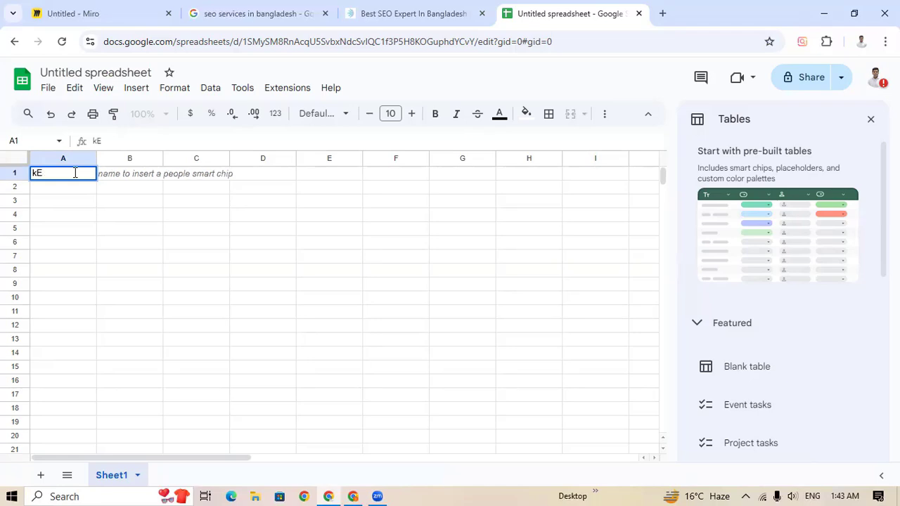
key(BackSpace)
key(BackSpace)
text(Keyword )
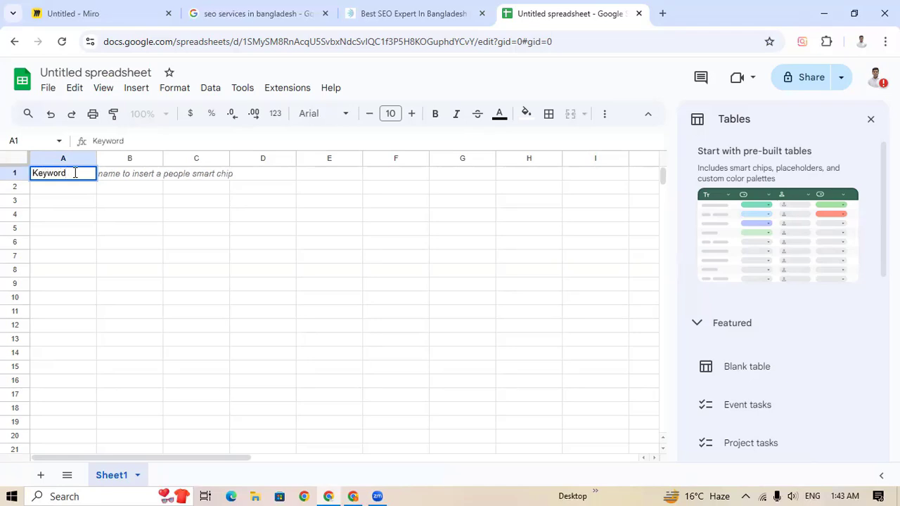
text(Resear)
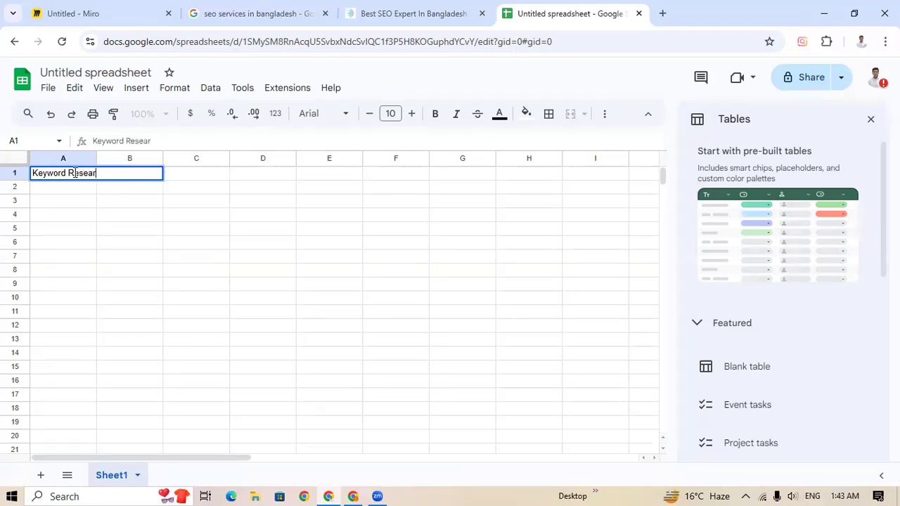
text(ch For)
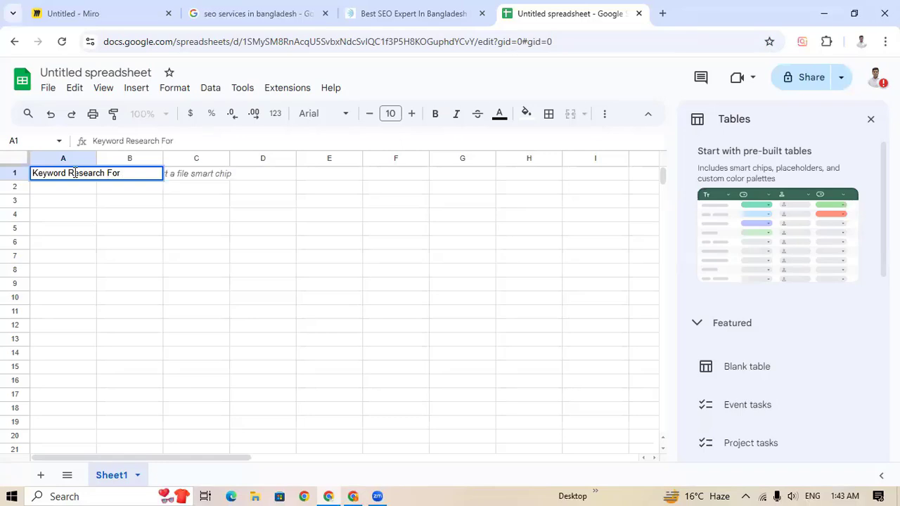
click(391, 13)
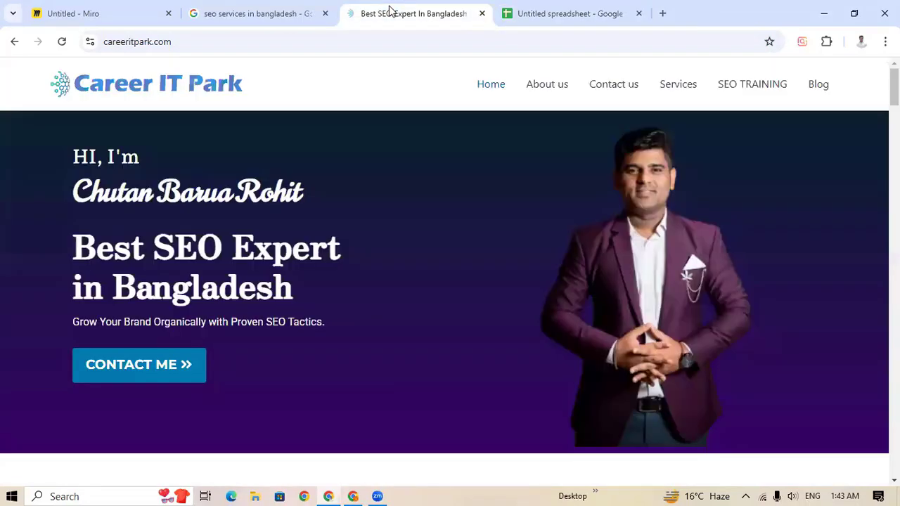
click(191, 43)
key(ctrl+c)
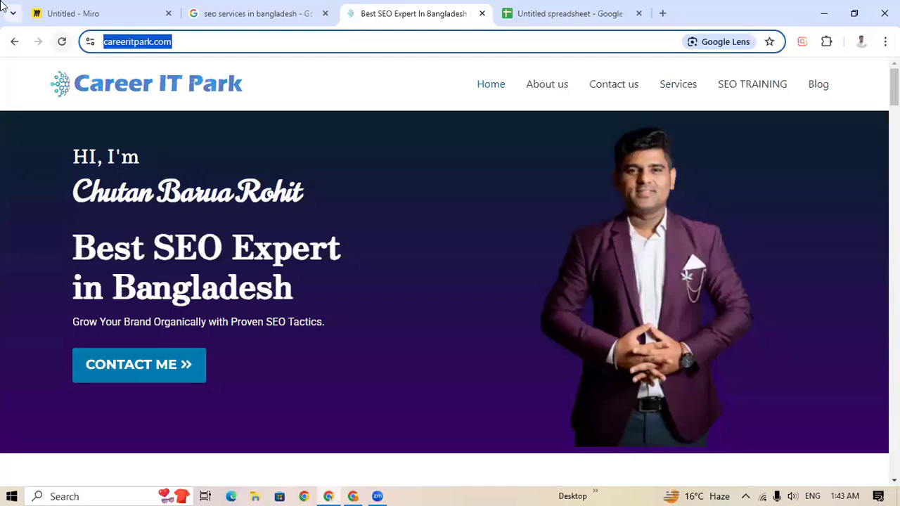
click(549, 14)
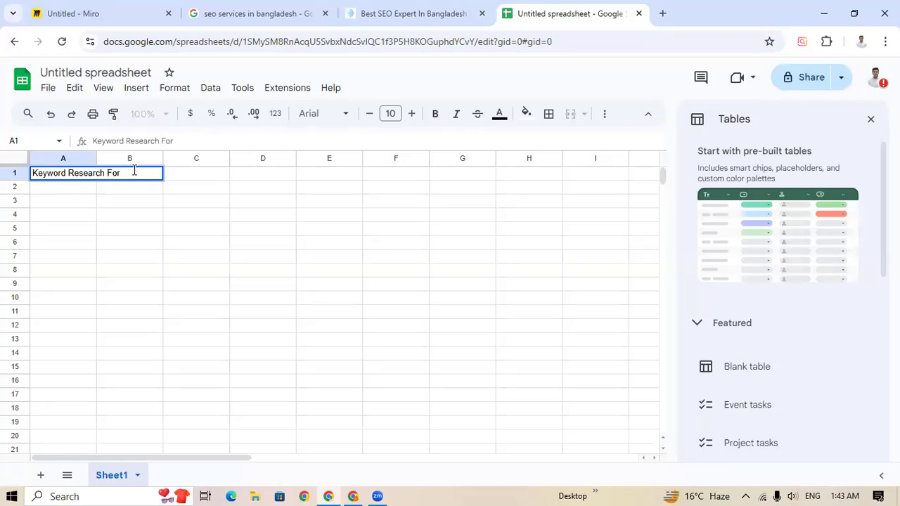
key(ctrl+v)
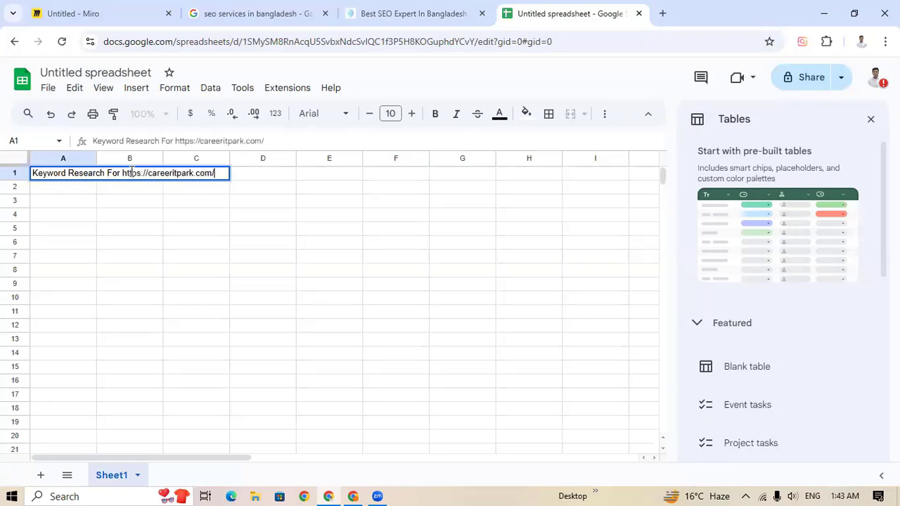
Increase the font size of the whole title text in A1 by two points and commit the cell
drag(225, 172, 32, 173)
click(411, 114)
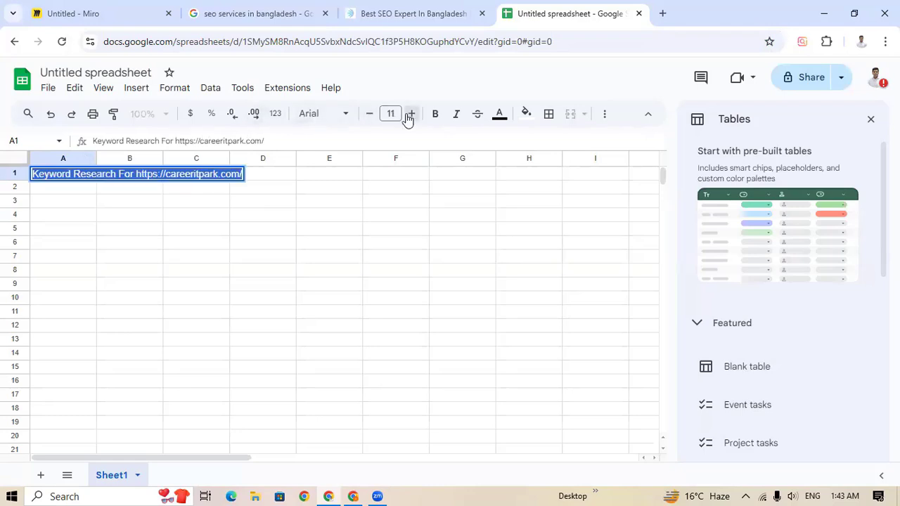
click(411, 113)
click(271, 176)
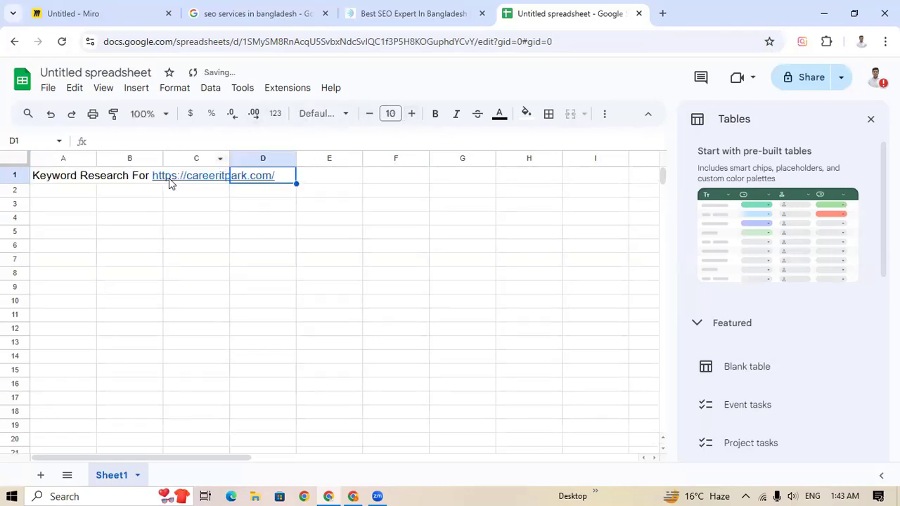
click(149, 180)
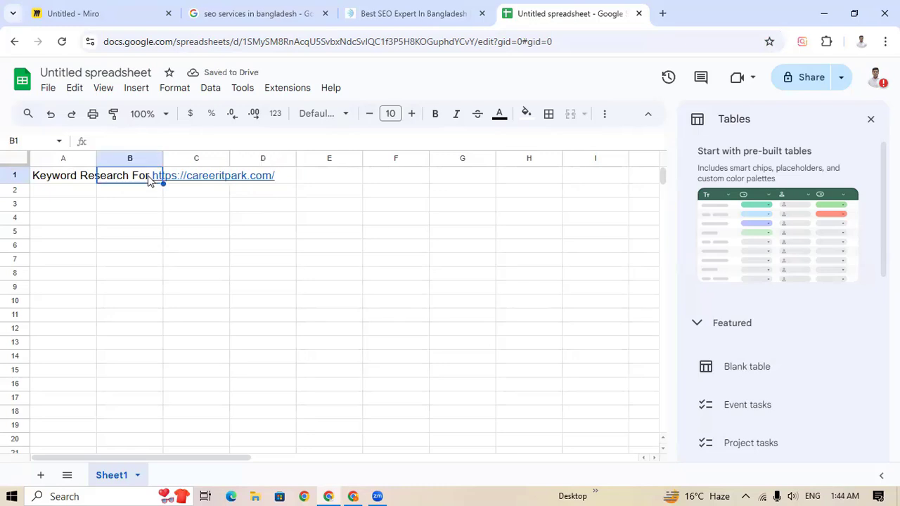
double_click(149, 180)
click(286, 176)
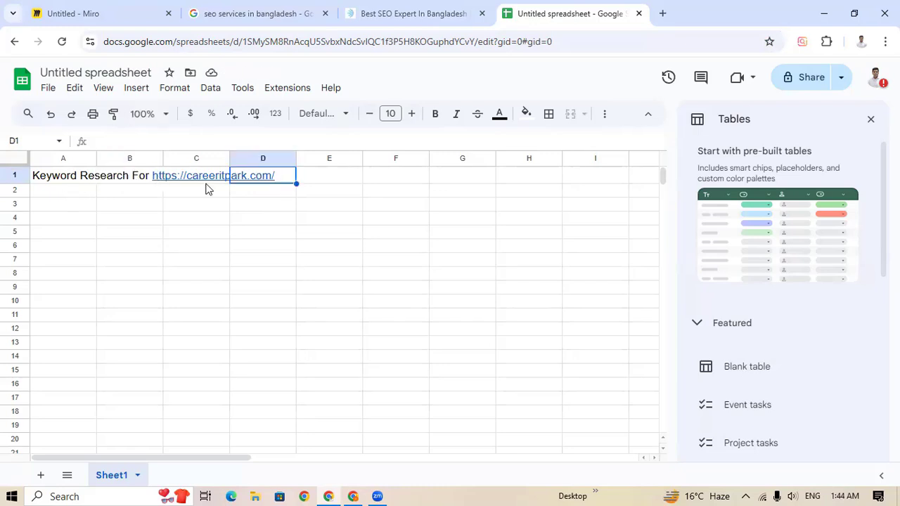
click(313, 181)
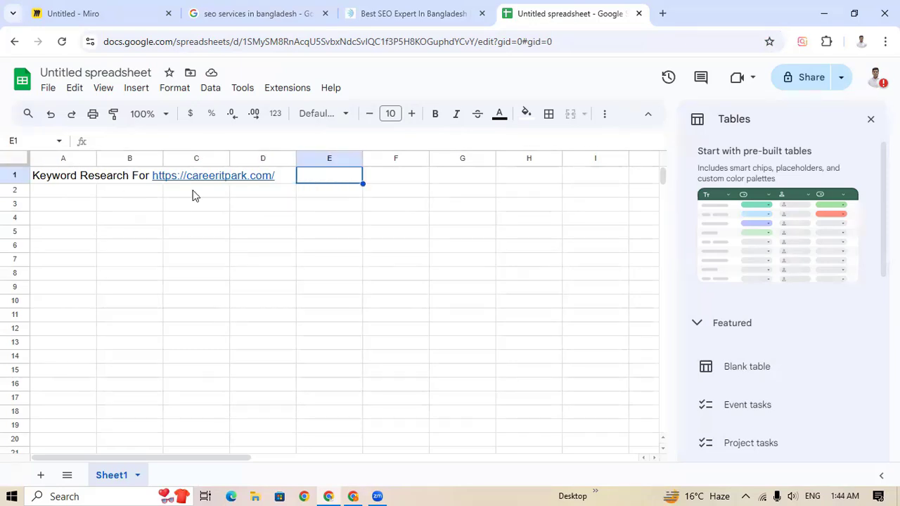
Enter the column headers "Keywords" in A3 and "Volume" in B3
click(66, 204)
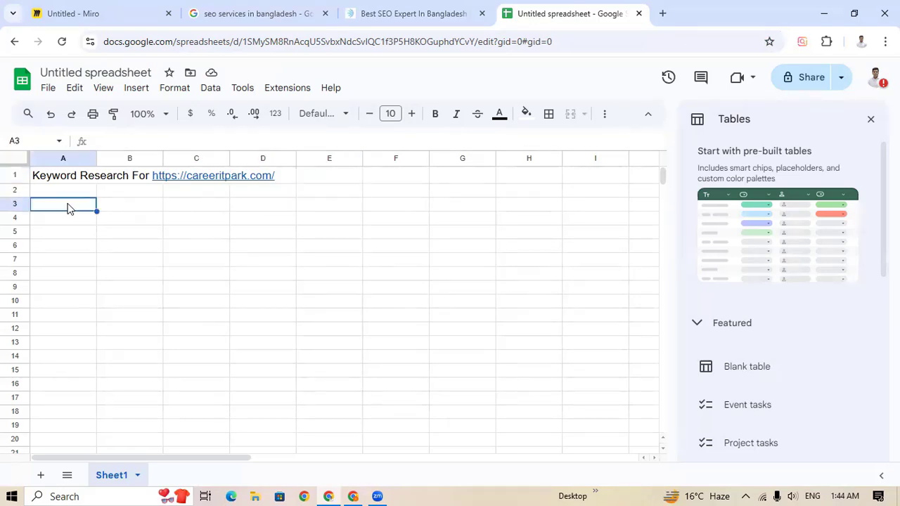
text(Key)
text(wo)
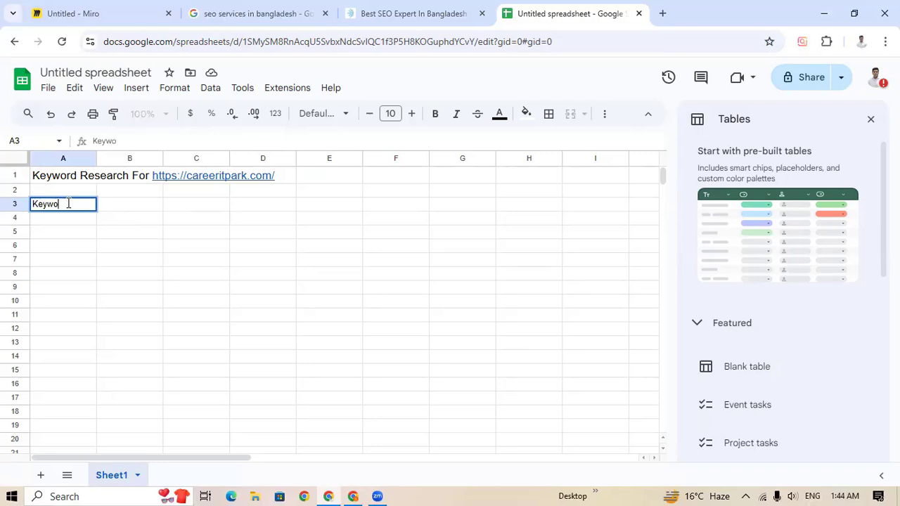
text(rds)
click(145, 207)
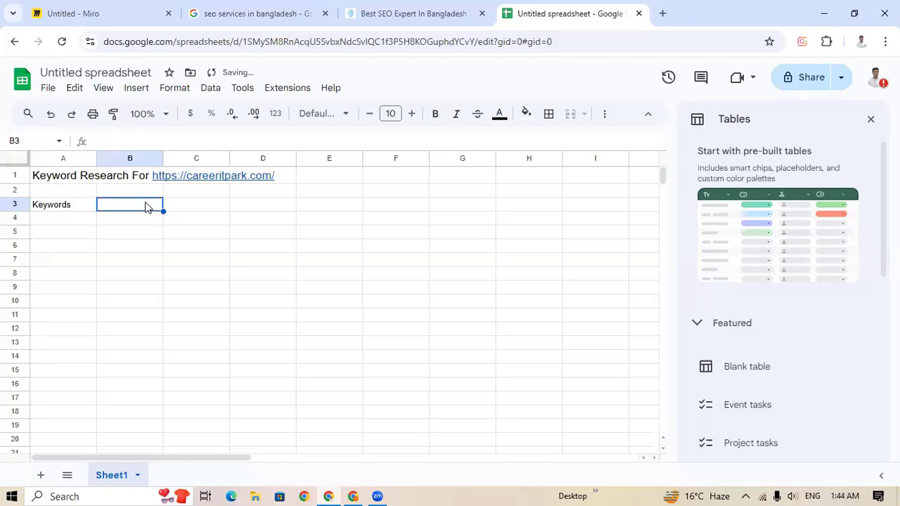
text(Volume)
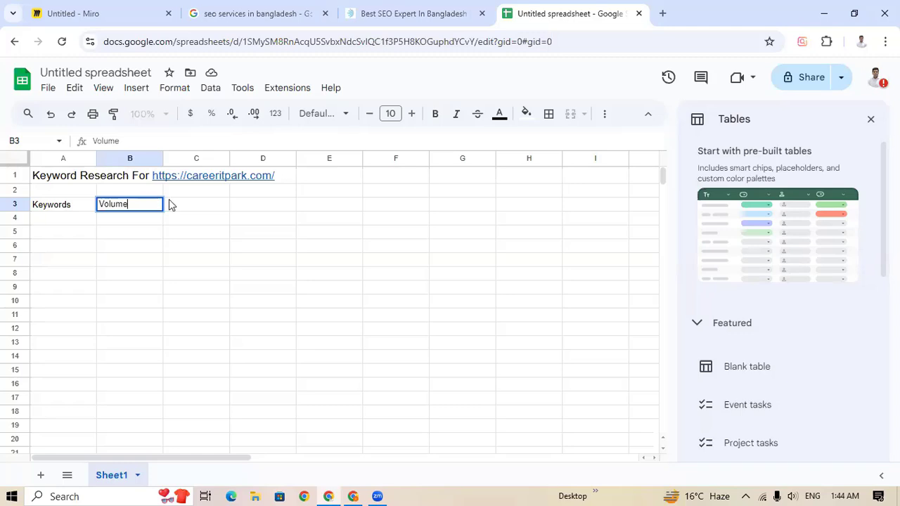
Add the column headers "KD" in C3 and "Status" in D3
click(212, 204)
text(K)
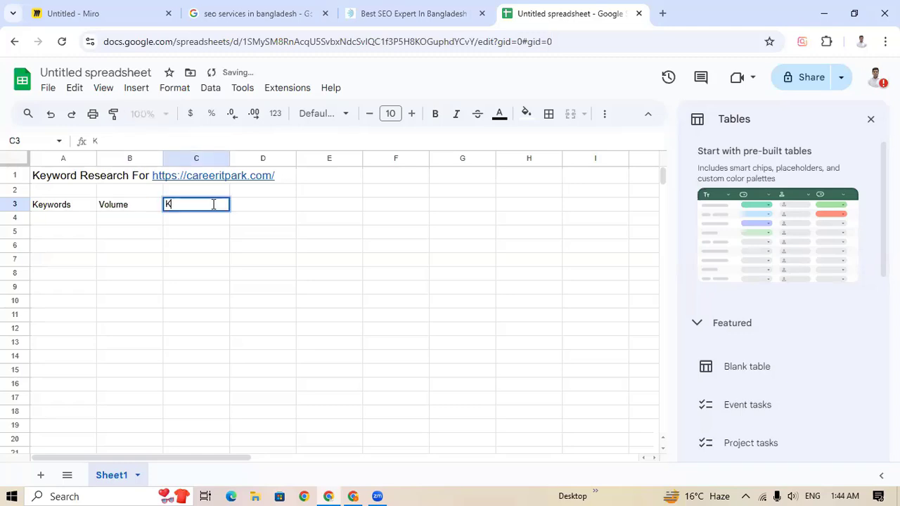
text(D)
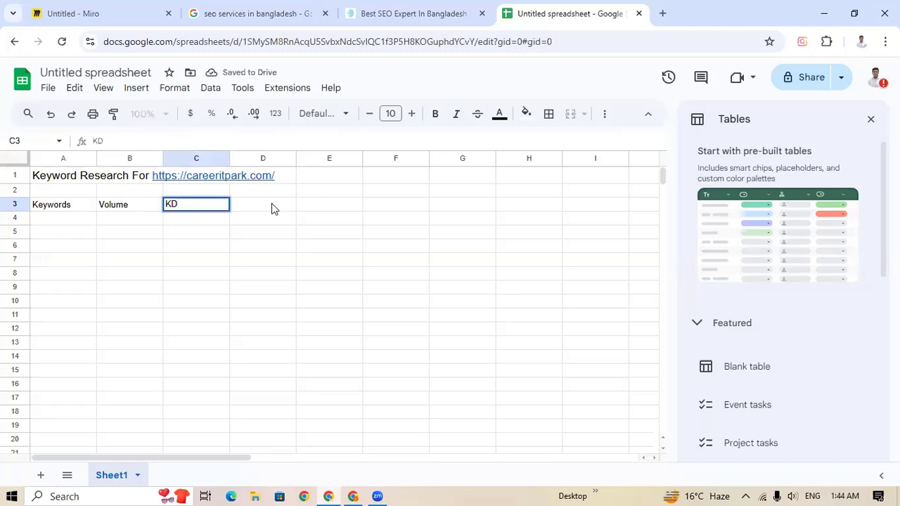
click(273, 208)
text(S)
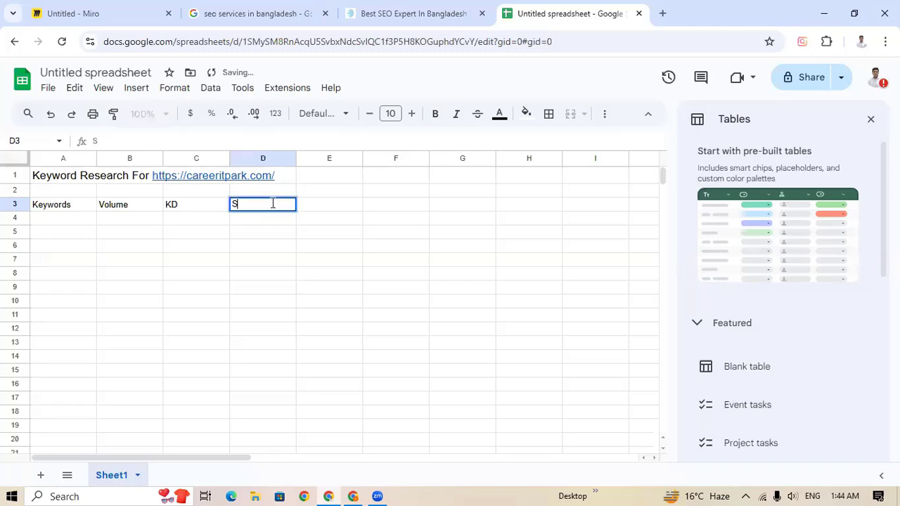
text(tatus)
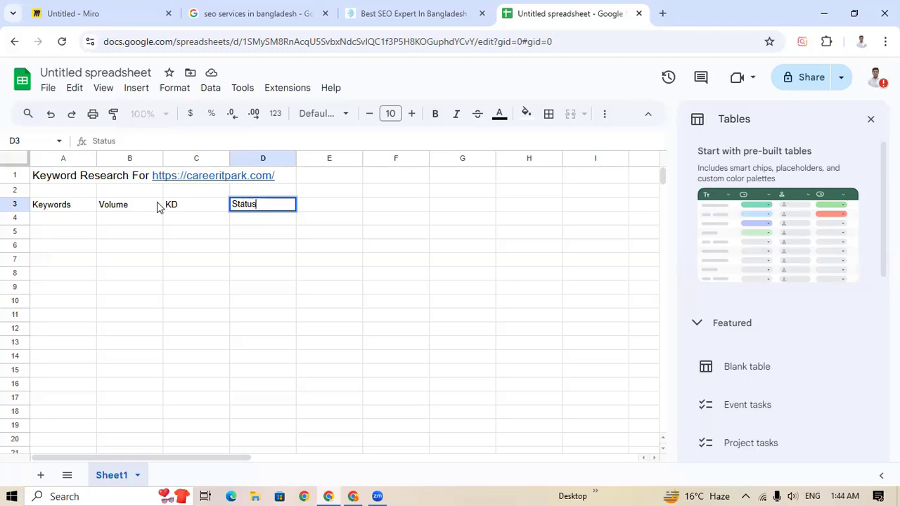
click(84, 203)
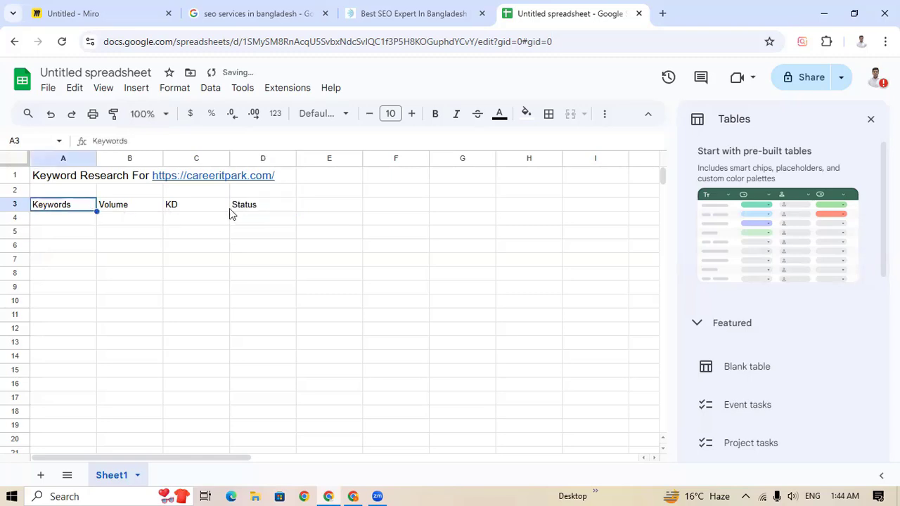
click(251, 208)
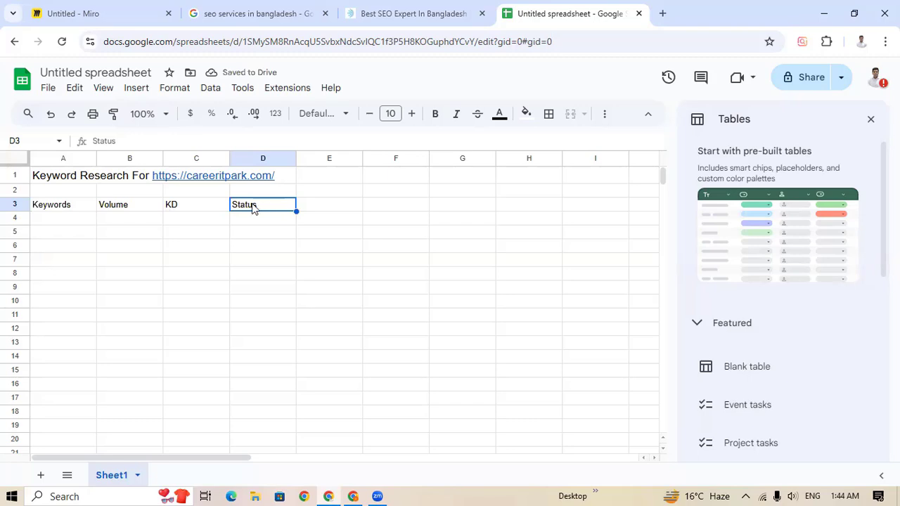
click(280, 219)
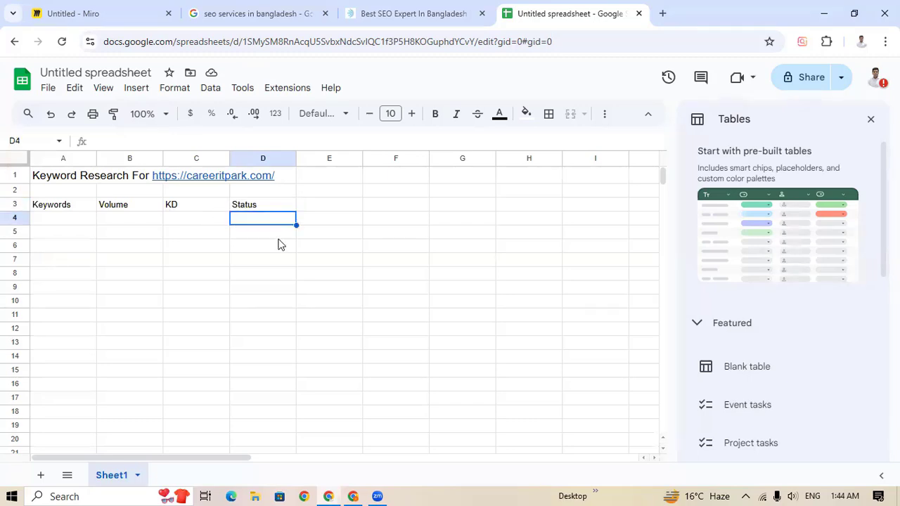
click(279, 236)
click(281, 246)
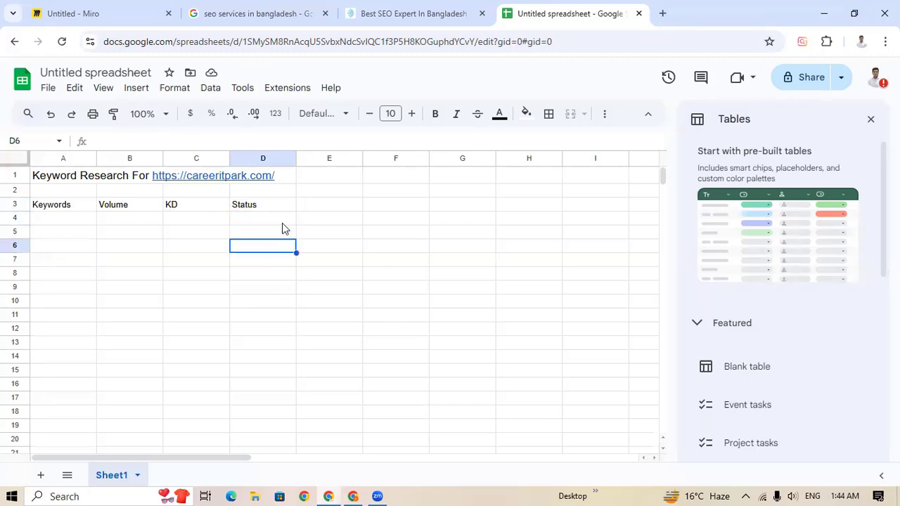
Increase the font size of the column headers in A3:D3 to 14
click(83, 207)
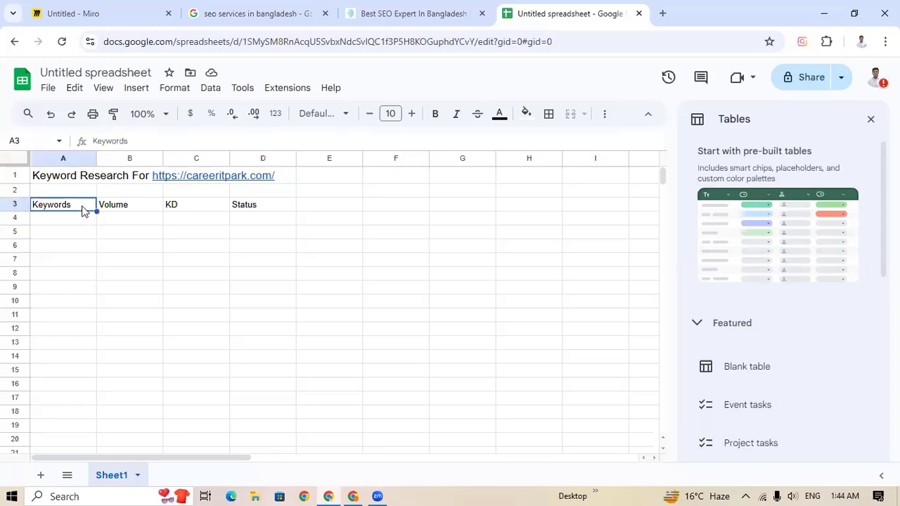
drag(83, 207, 283, 206)
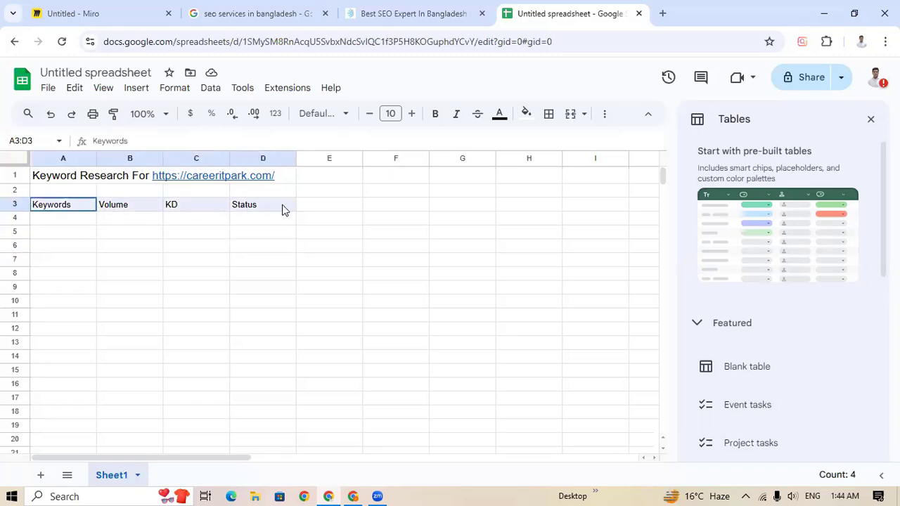
click(411, 114)
click(412, 114)
click(411, 114)
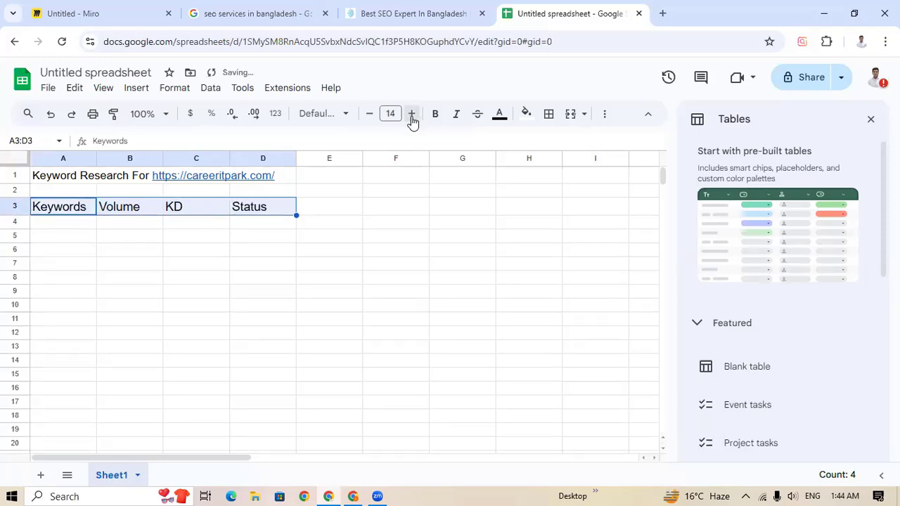
Fill the header cells A3:D3 with bright green and make their text bold
click(525, 114)
click(588, 174)
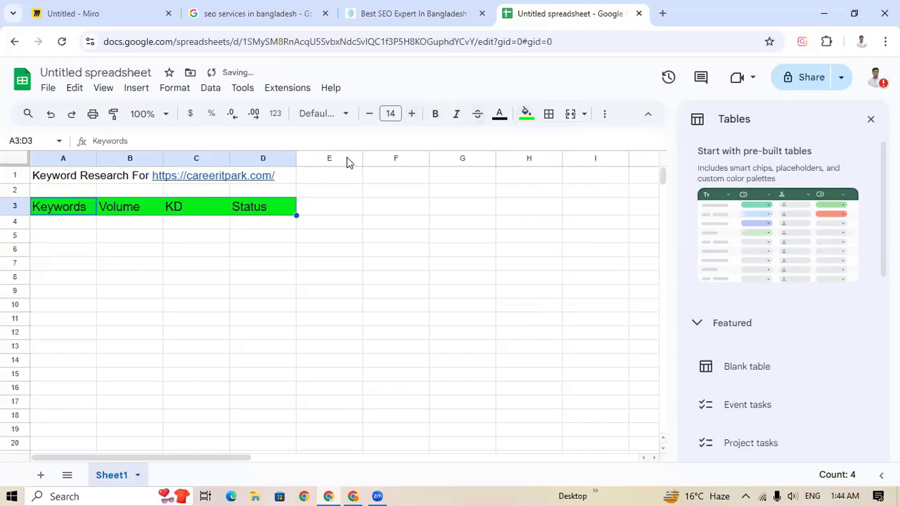
click(435, 115)
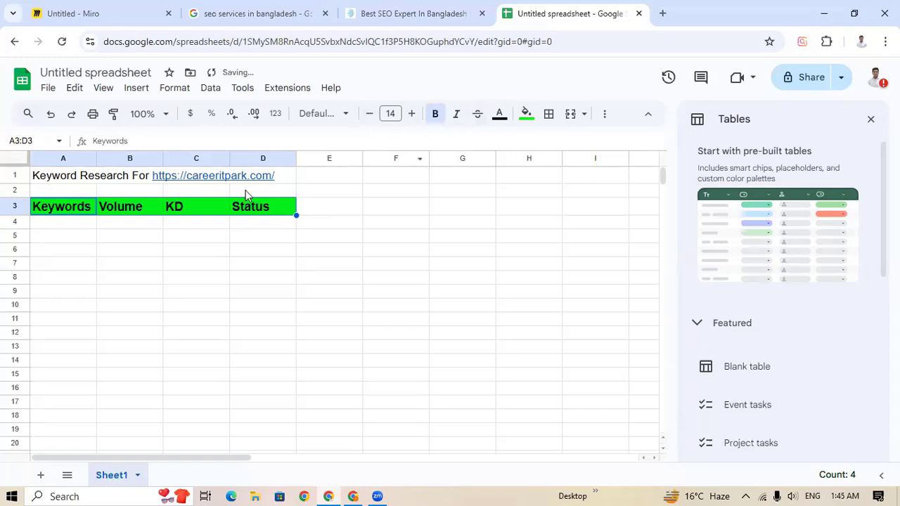
Widen column A to about three times its width and columns B and C slightly
drag(97, 158, 229, 158)
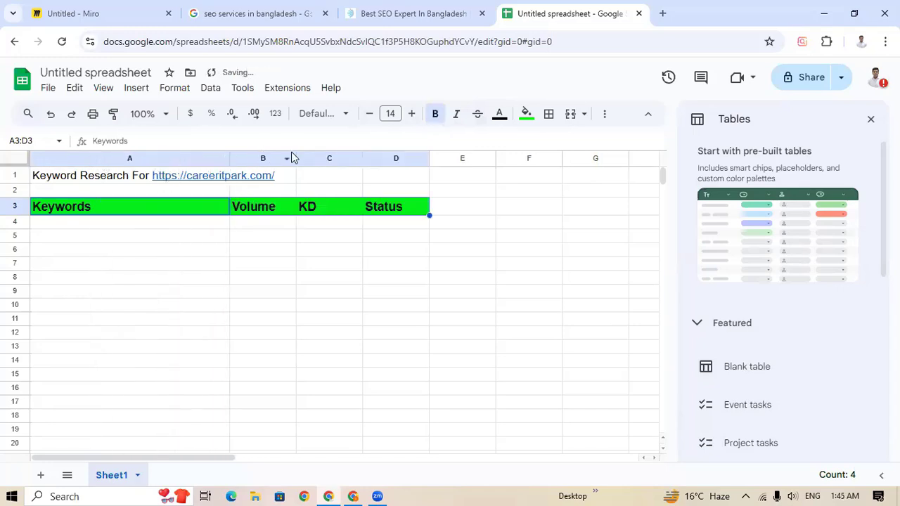
drag(296, 159, 312, 158)
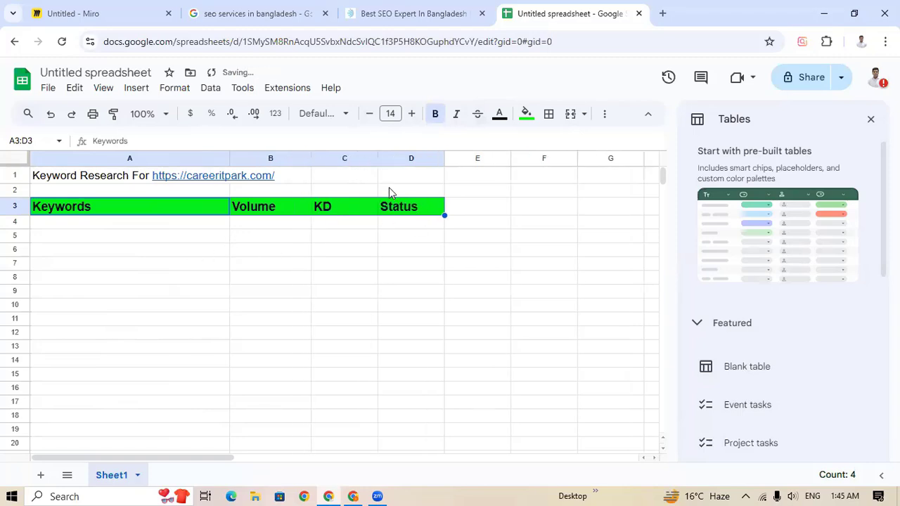
drag(378, 158, 384, 158)
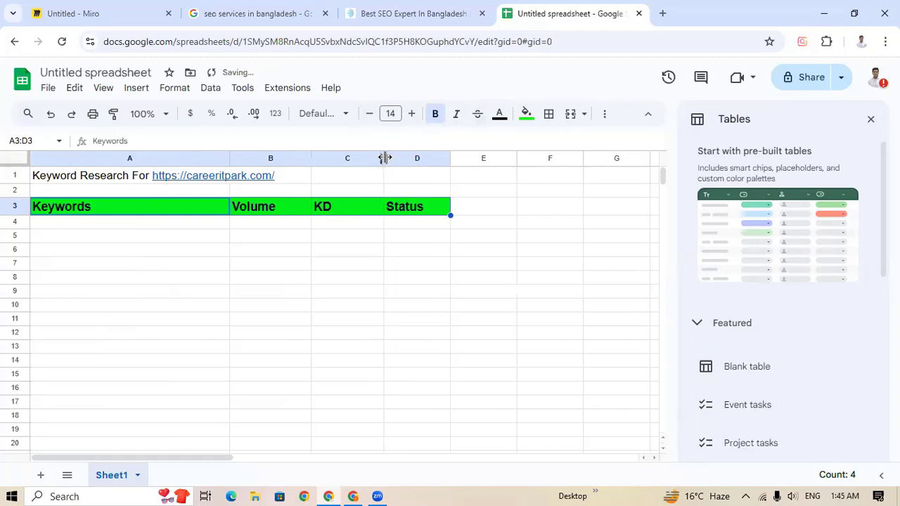
Center-align the headers in A3:D3 horizontally and select cell A4 for the first keyword
click(102, 212)
drag(65, 212, 422, 211)
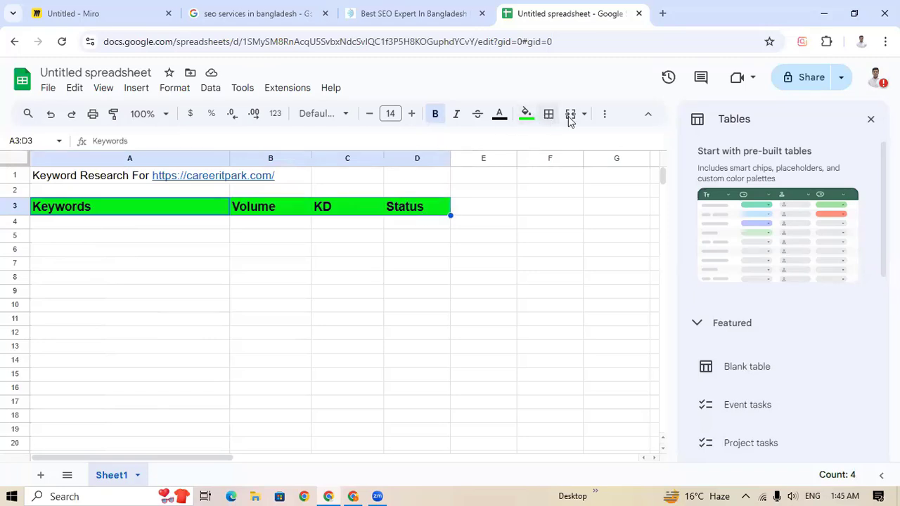
click(603, 117)
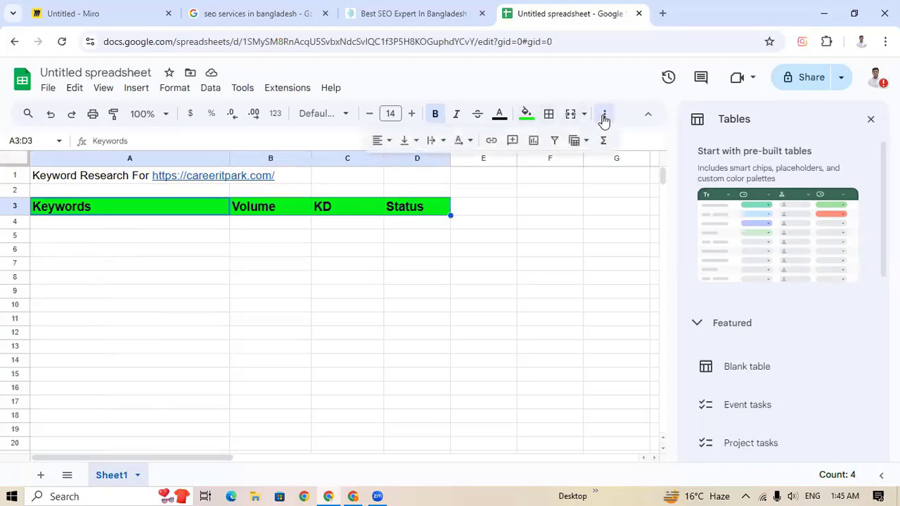
click(386, 143)
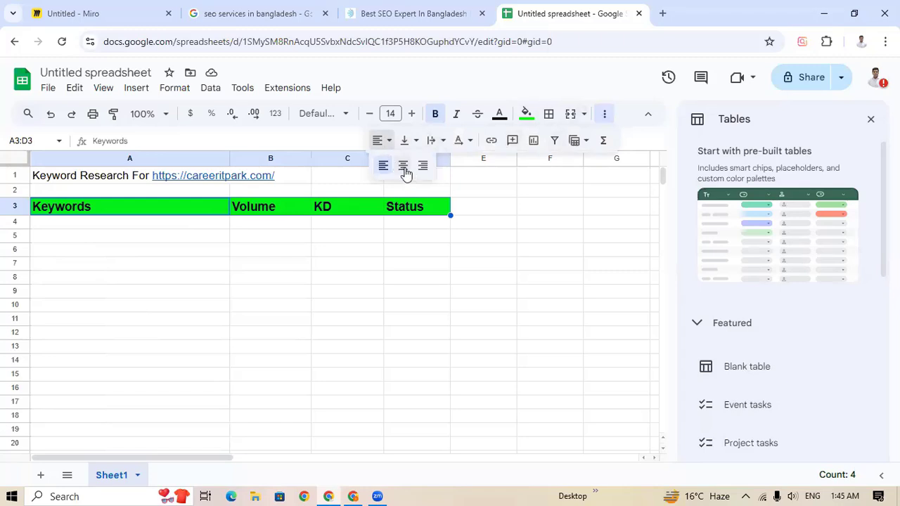
click(405, 171)
click(178, 222)
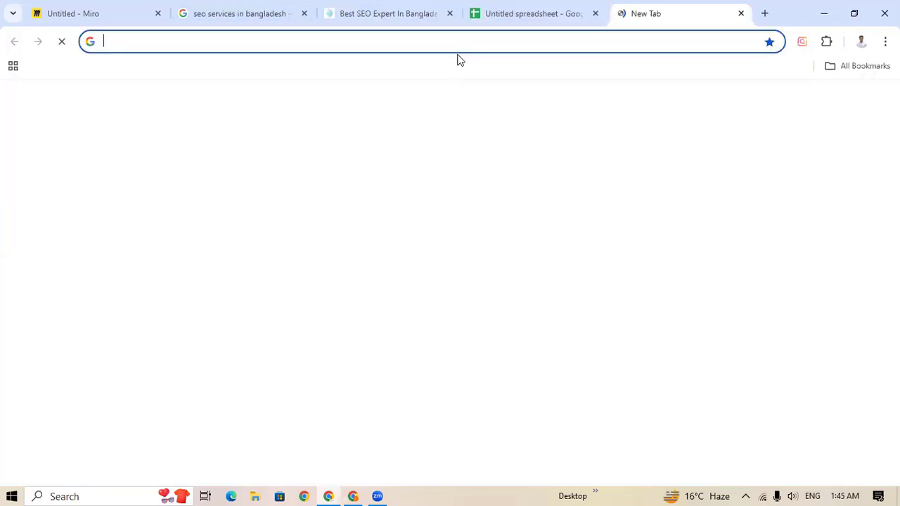
Enter "seo expert in bangladesh" in the Google search box of a new browser tab and look through the suggestions
click(662, 13)
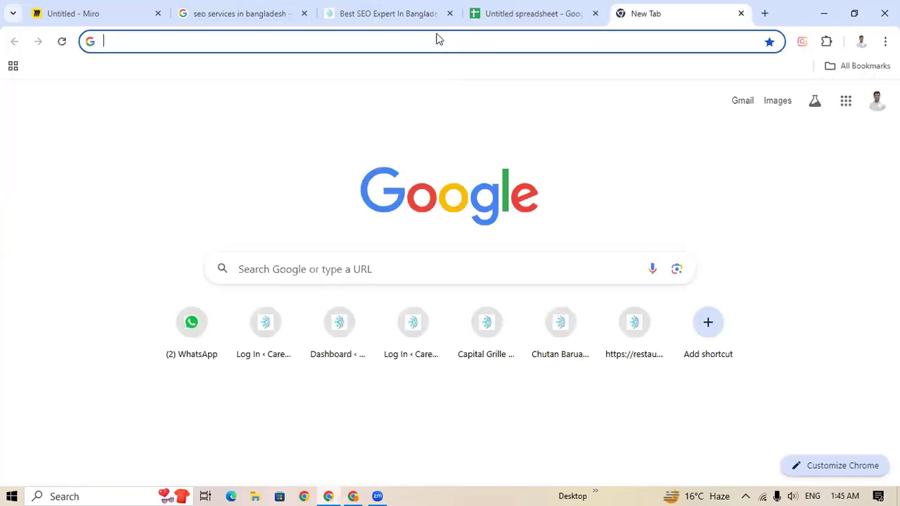
click(392, 14)
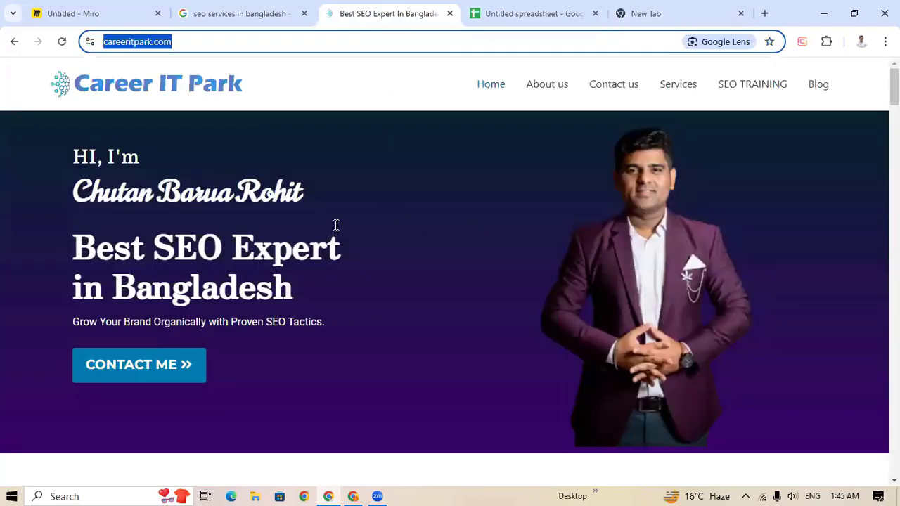
click(662, 16)
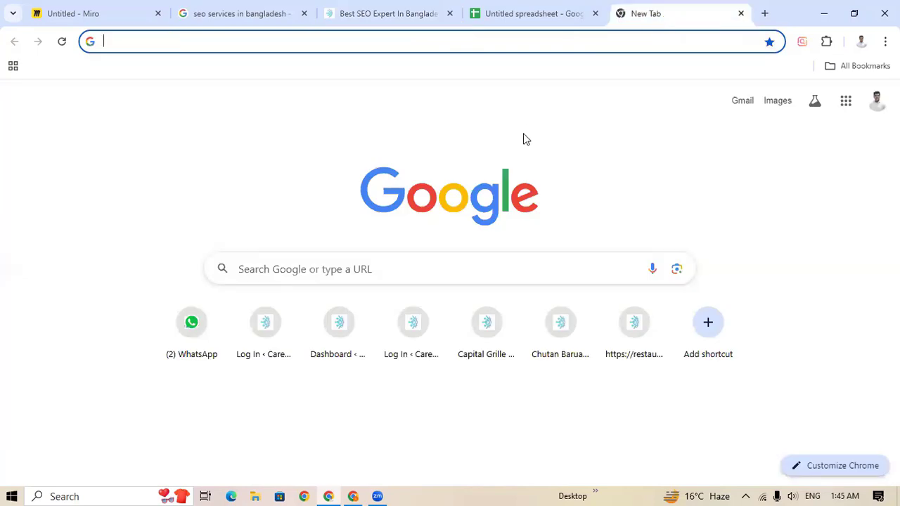
click(419, 272)
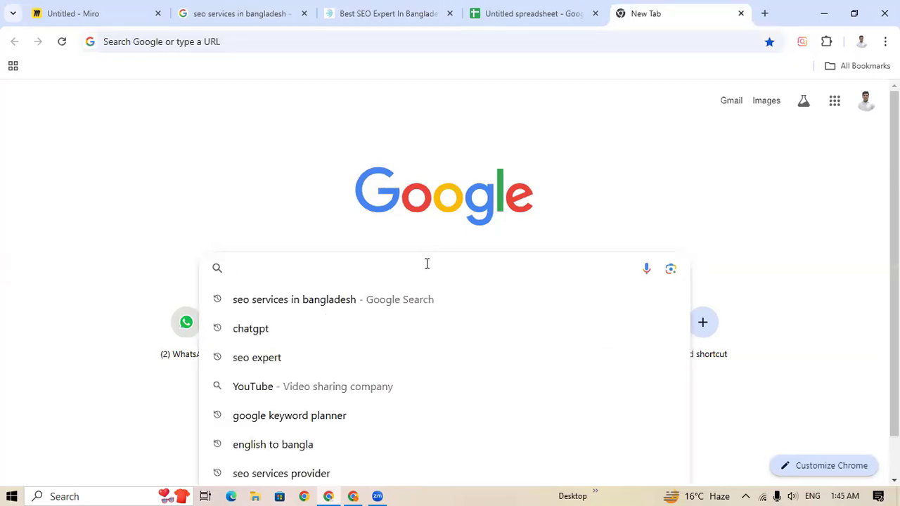
text(seo)
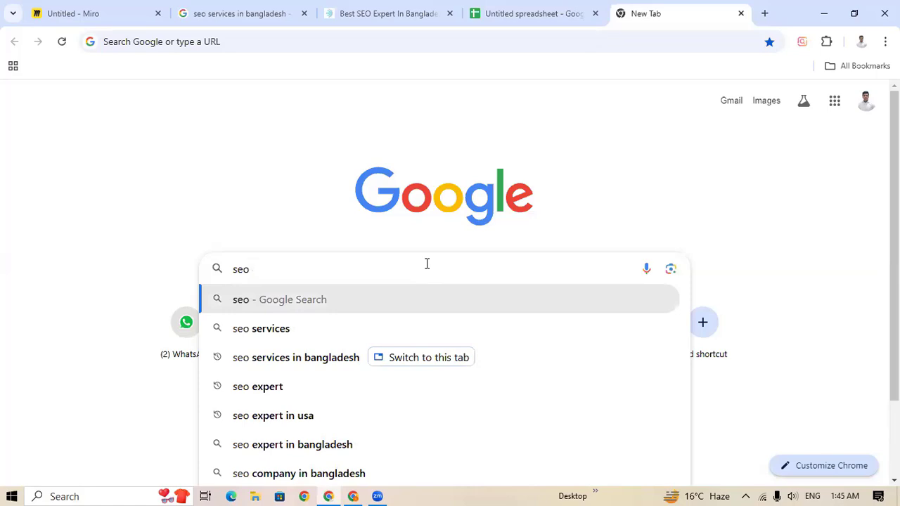
text( expe)
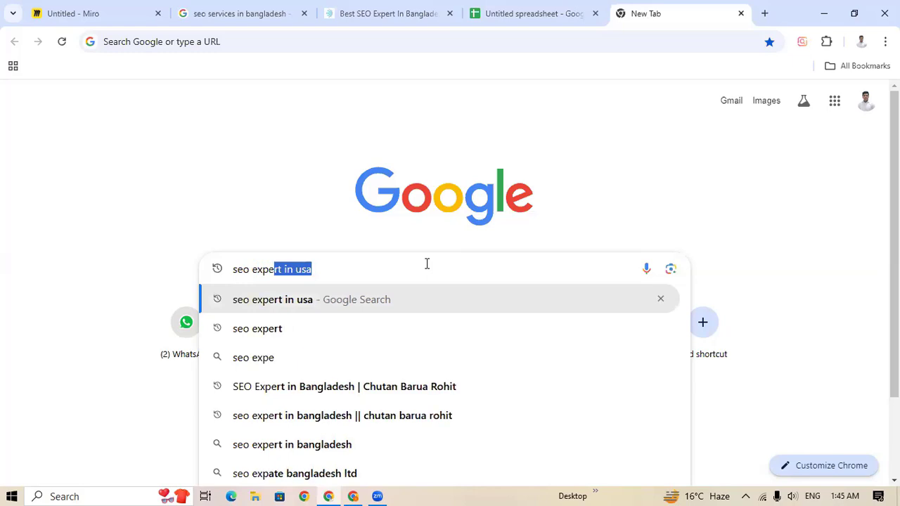
text(rt in bang)
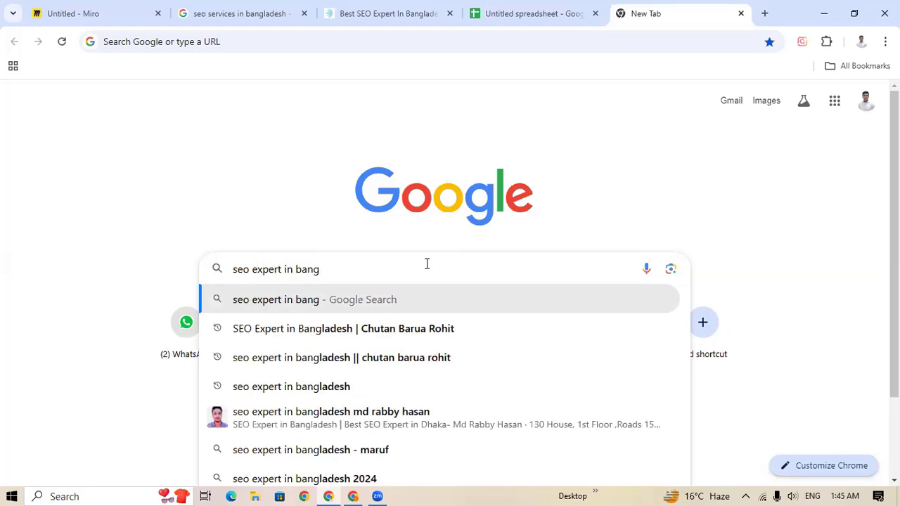
text(ladeesh)
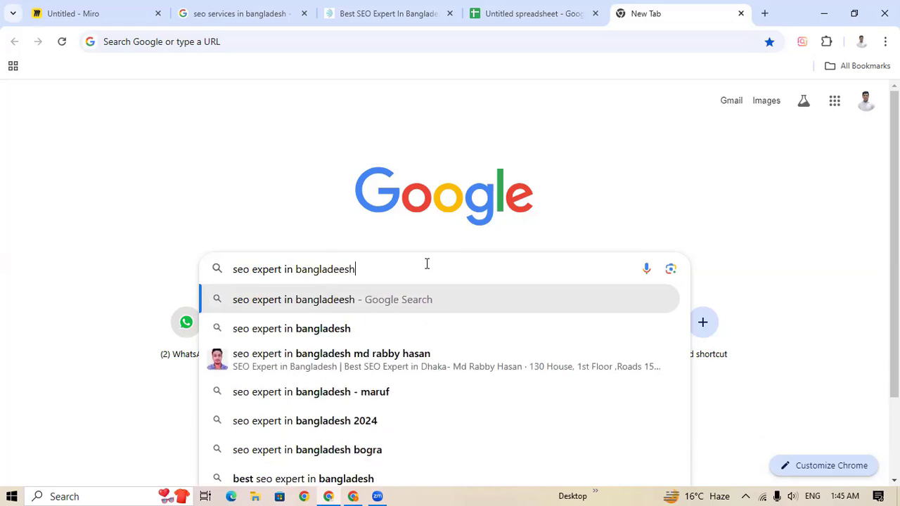
key(BackSpace)
key(BackSpace)
key(BackSpace)
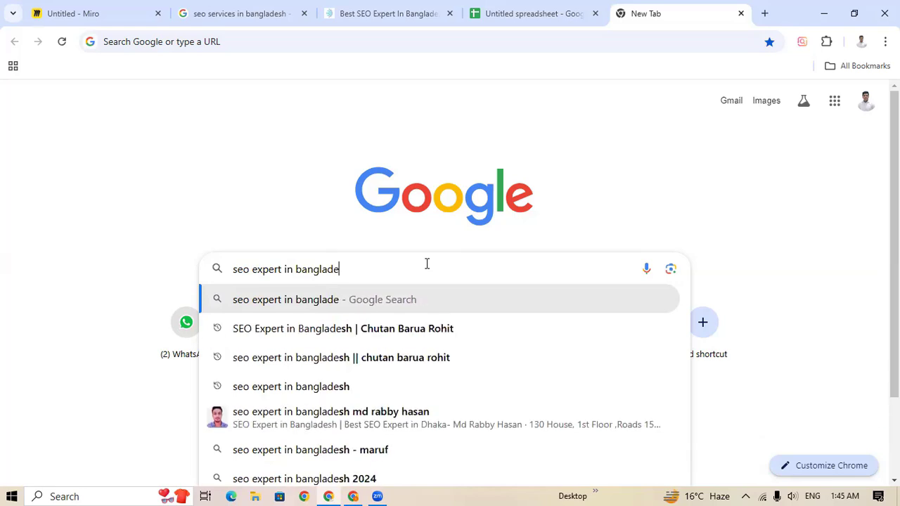
text(sh)
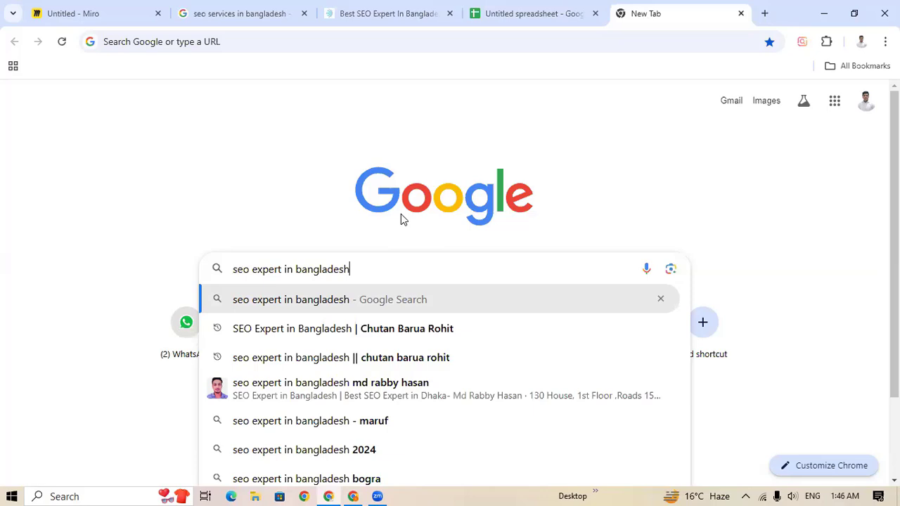
scroll(533, 288, down, 2)
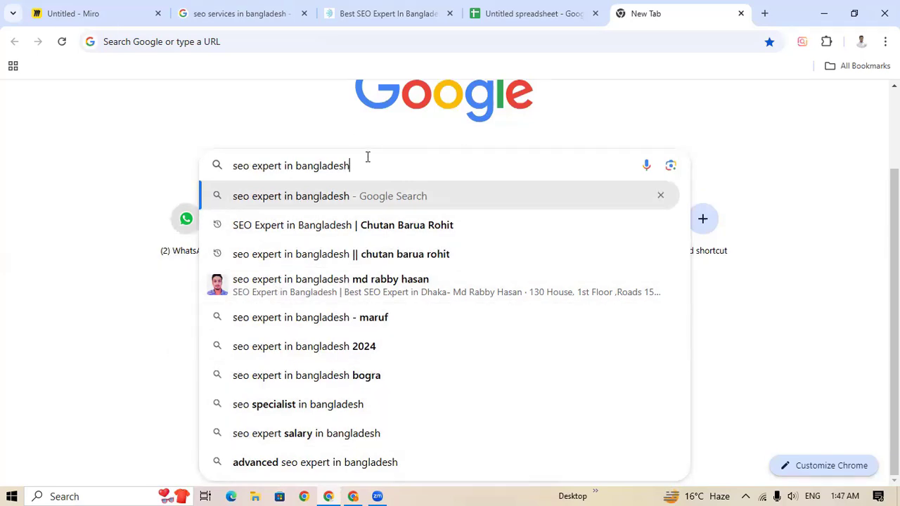
Copy the query "seo expert in bangladesh" from Google and paste it into A4 of the keyword sheet
drag(351, 165, 225, 165)
key(ctrl+c)
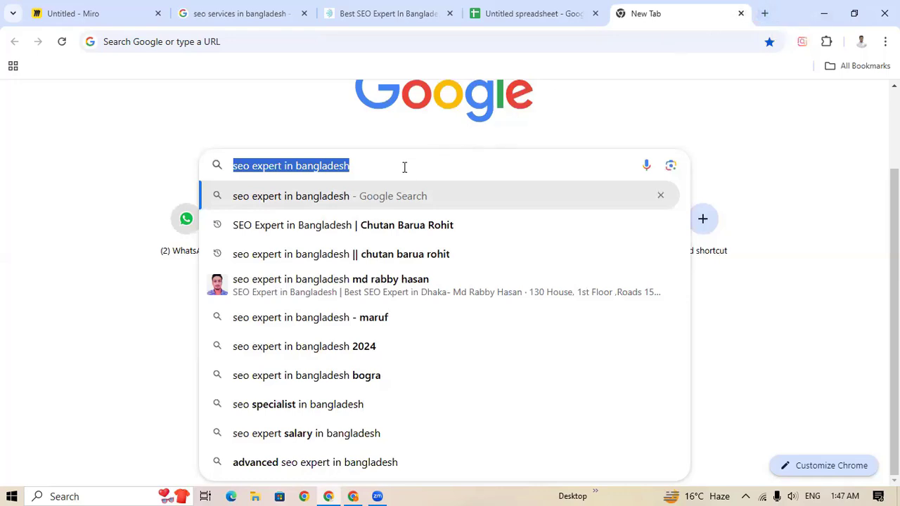
click(537, 19)
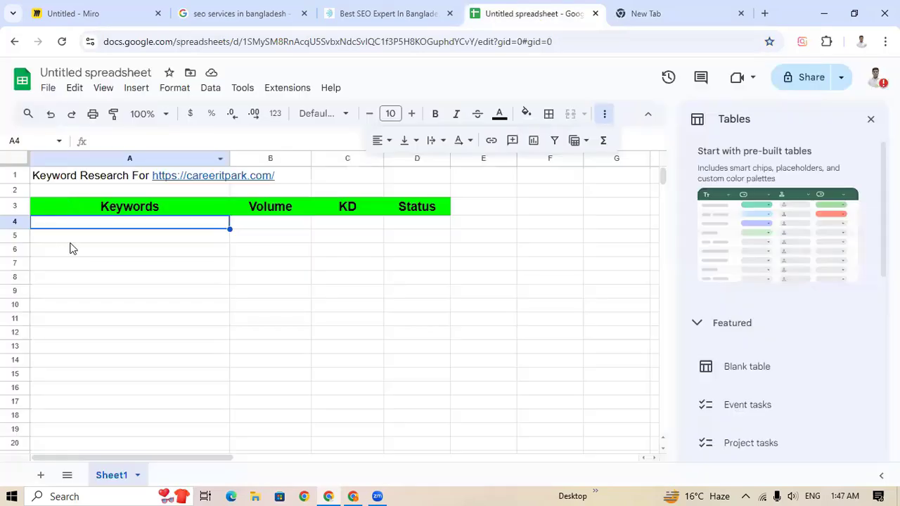
key(ctrl+v)
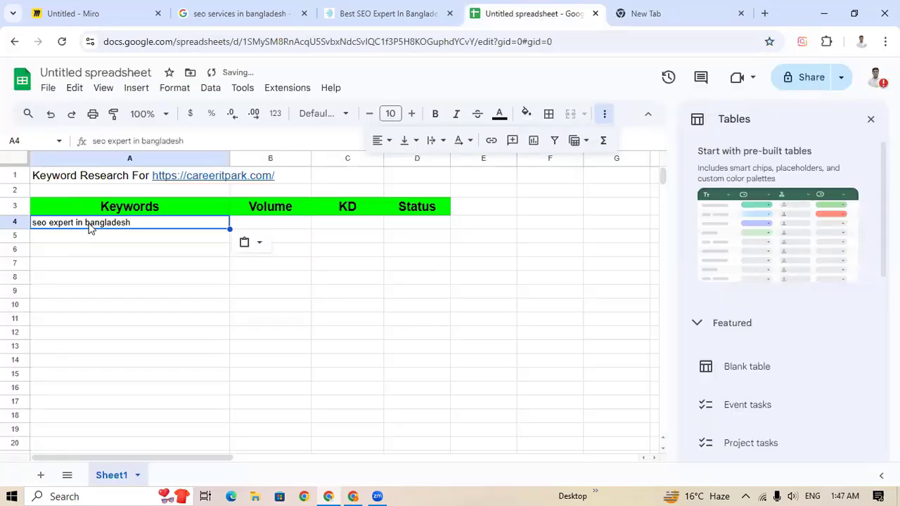
Return to the Google tab and run the suggested search "seo specialist in bangladesh"
click(673, 9)
click(380, 271)
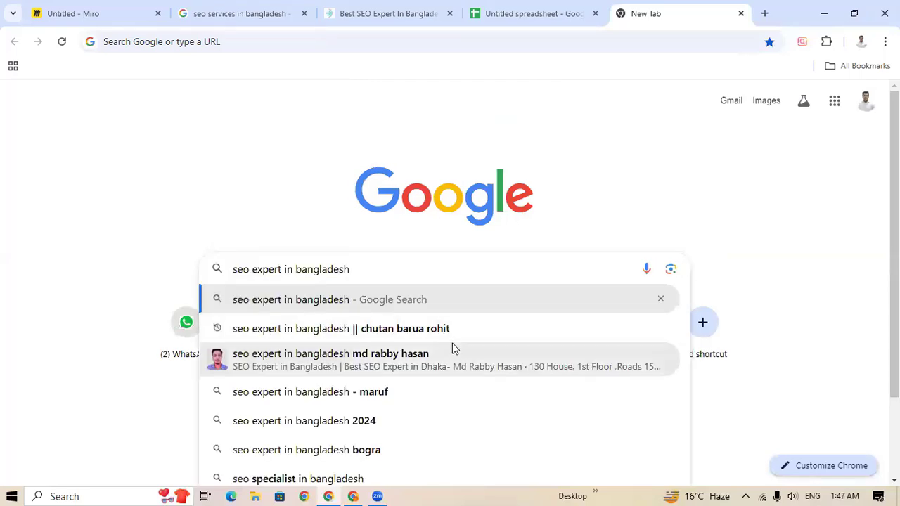
scroll(453, 350, down, 2)
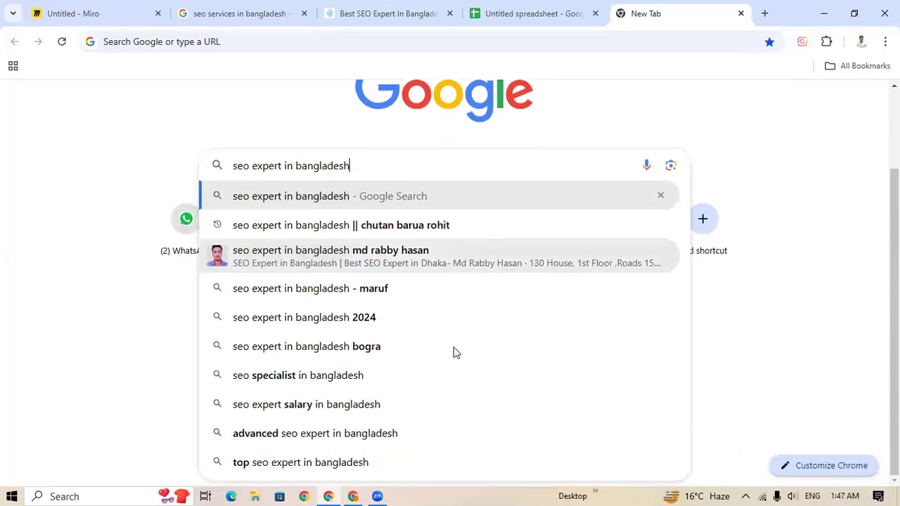
click(236, 384)
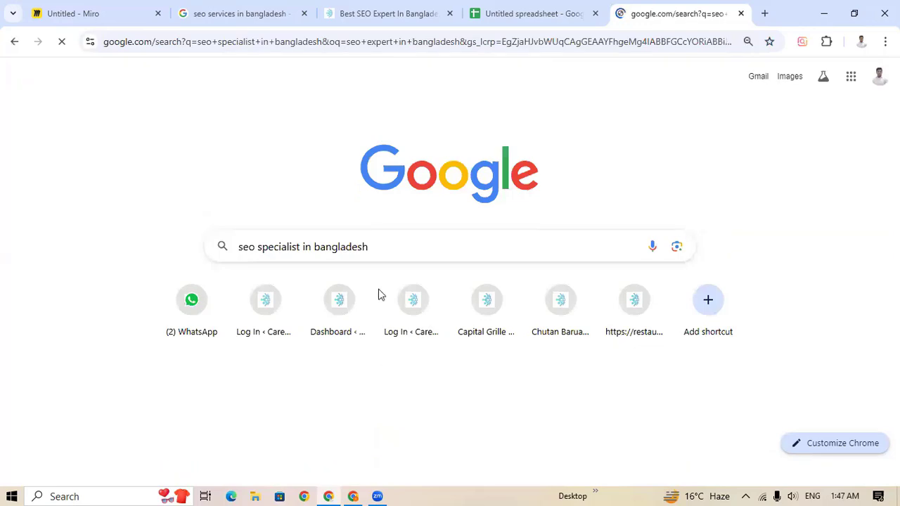
Copy the query "seo specialist in bangladesh" from the Google results page and paste it into A5 of the keyword sheet
click(255, 88)
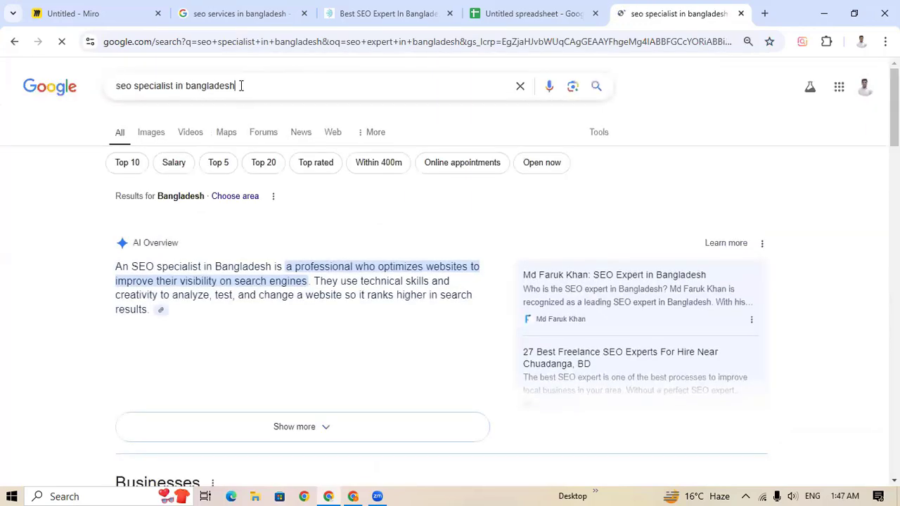
key(ctrl+a)
key(ctrl+c)
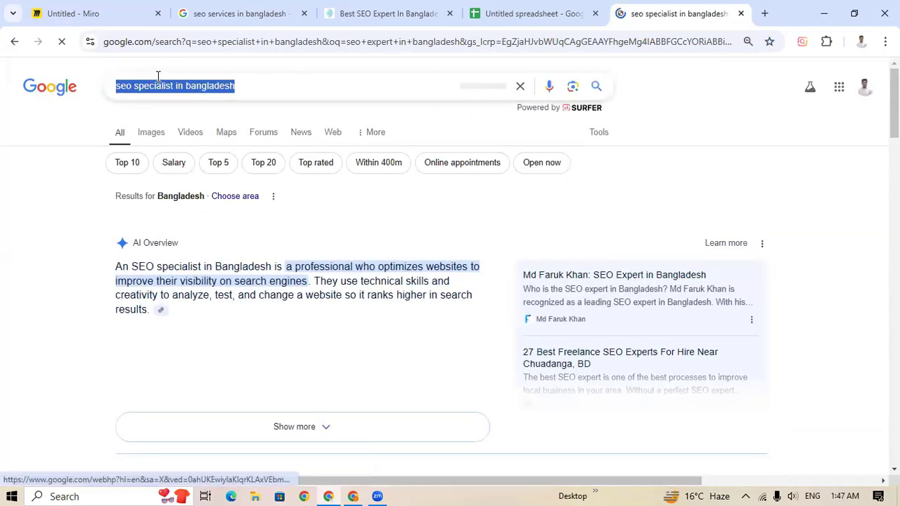
click(514, 13)
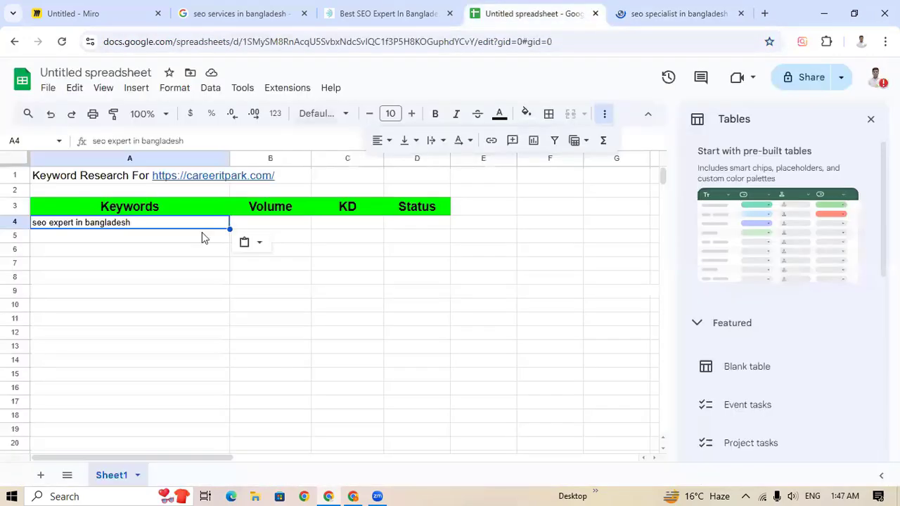
click(113, 241)
key(ctrl+v)
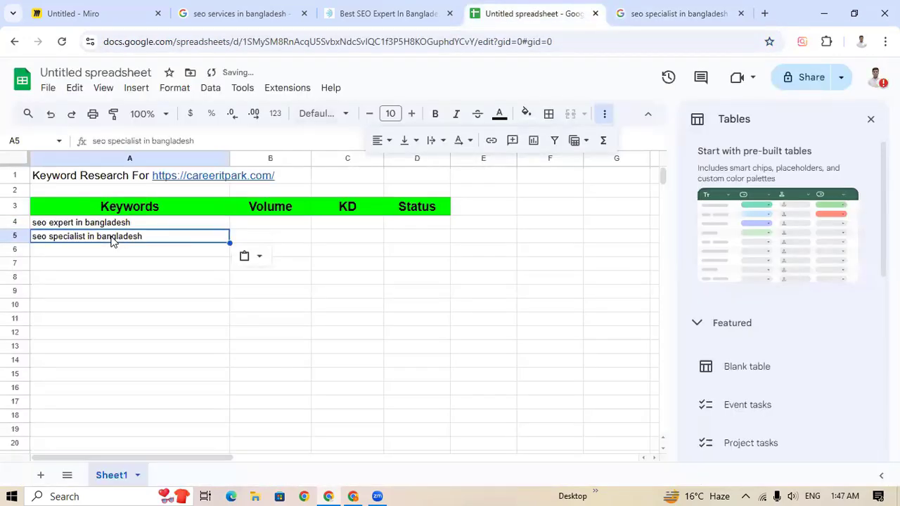
Go back to the Google start page, enter "seo expert in bangladesh" and run the suggested search "advanced seo expert in bangladesh"
click(664, 13)
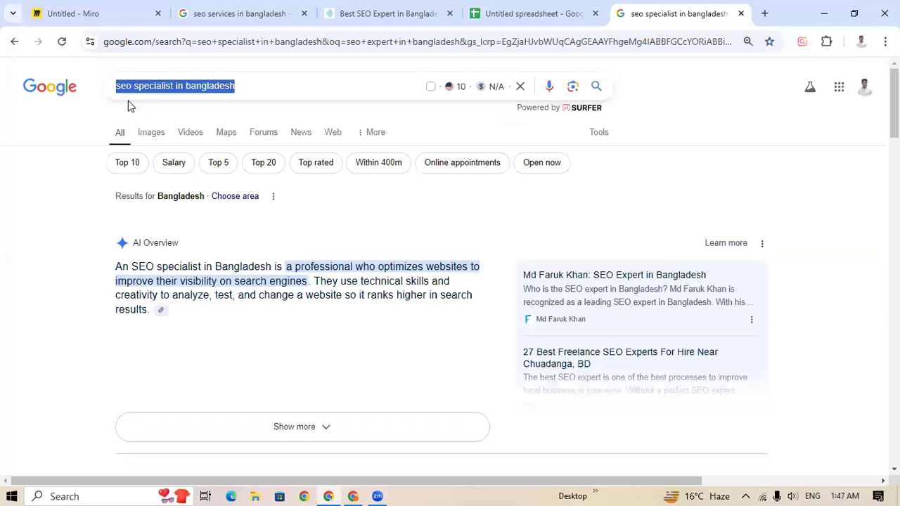
click(15, 42)
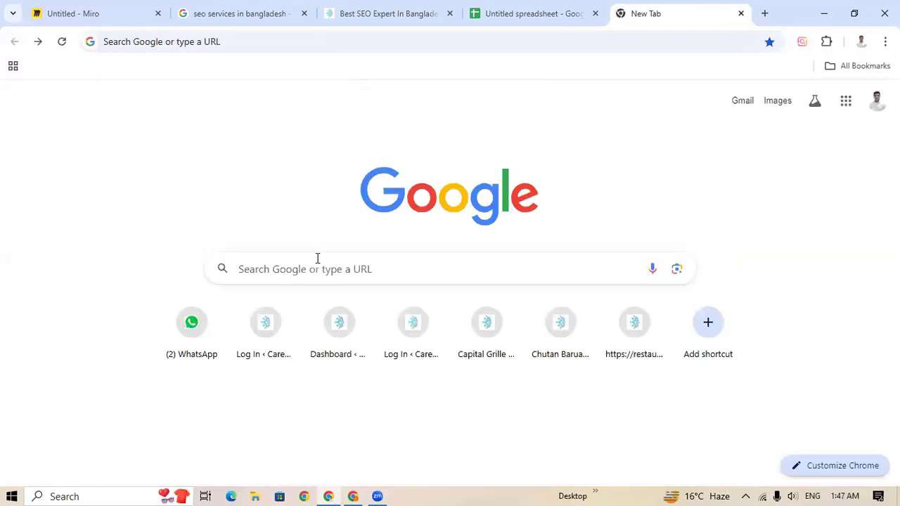
click(323, 267)
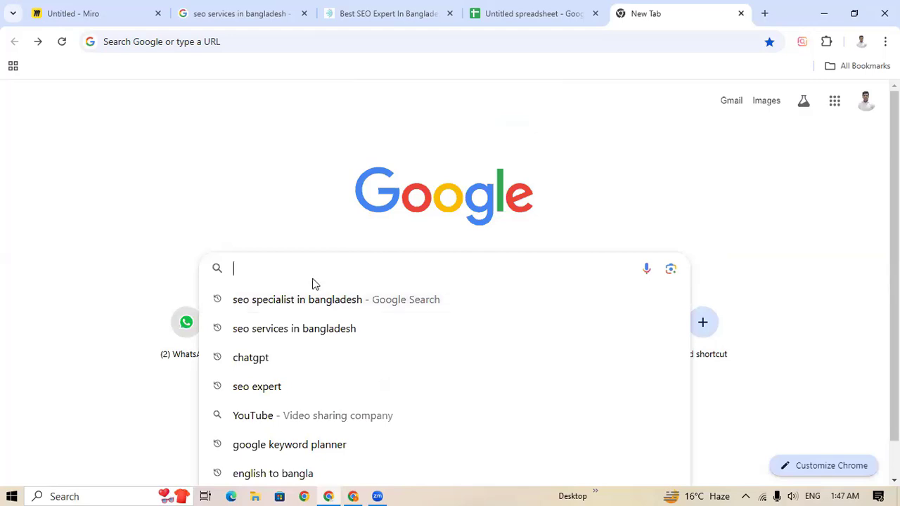
text(seo )
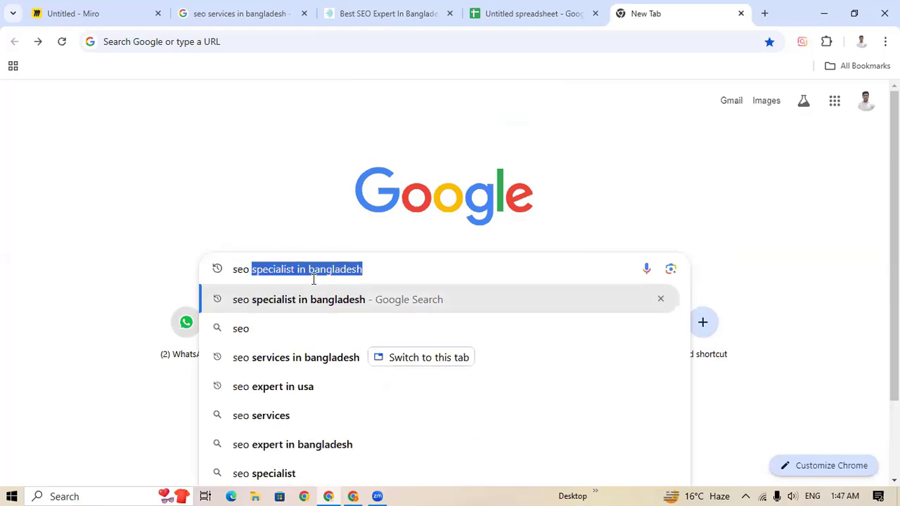
text(expert i)
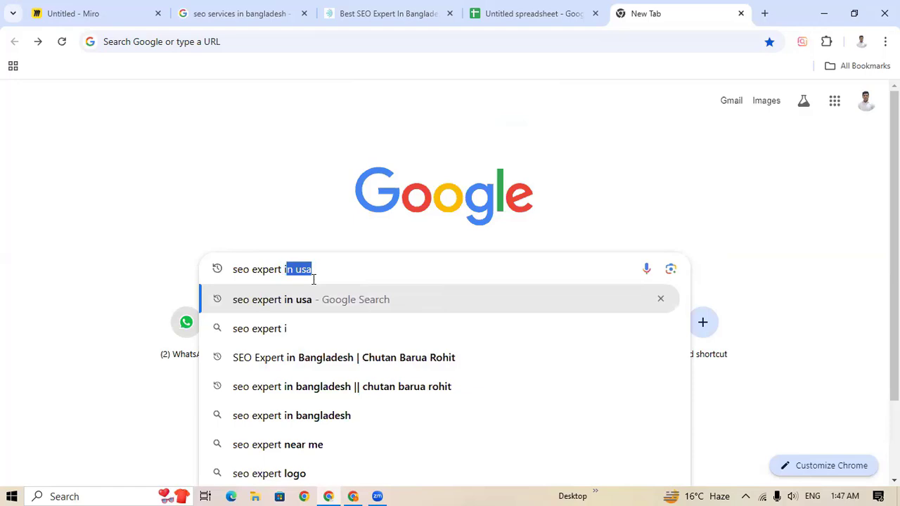
text(n bangladesh)
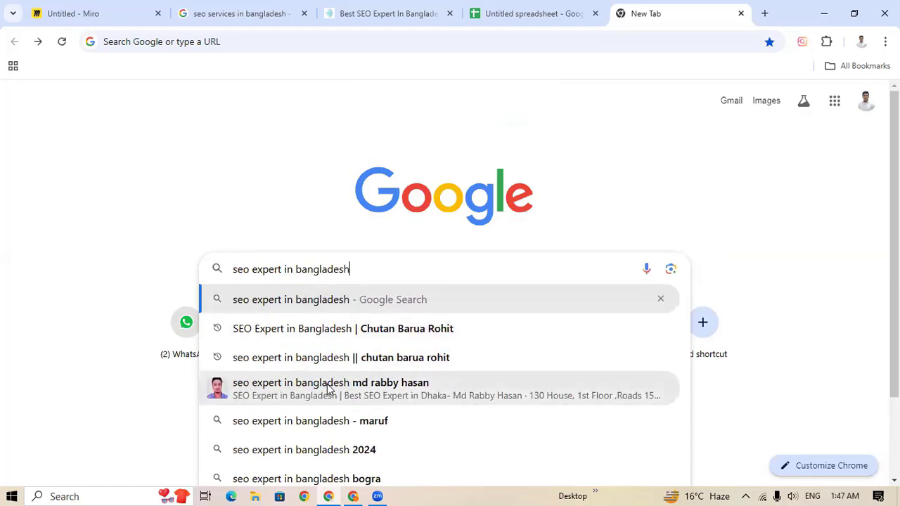
scroll(327, 386, down, 2)
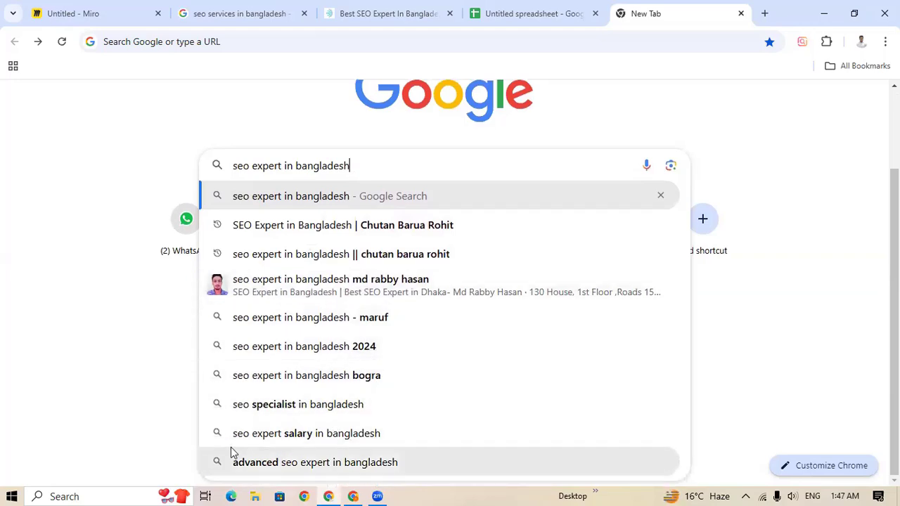
key(Up)
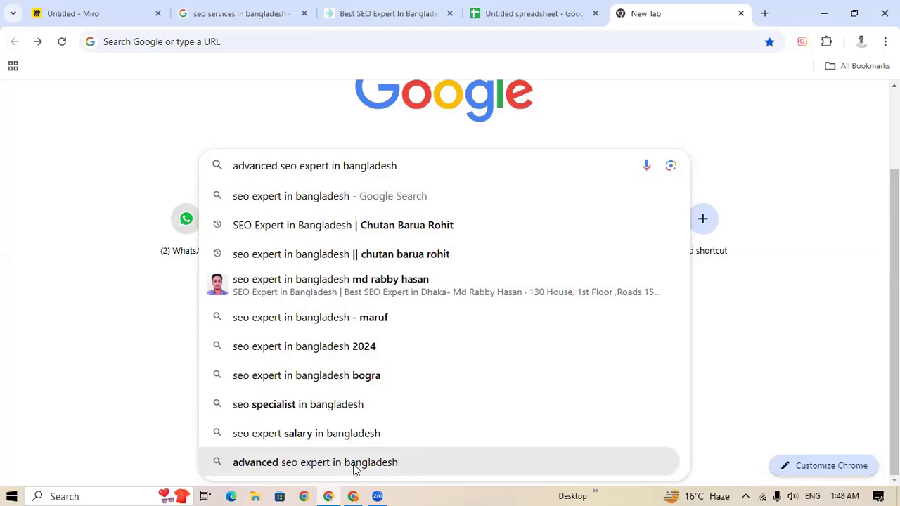
key(Escape)
key(Return)
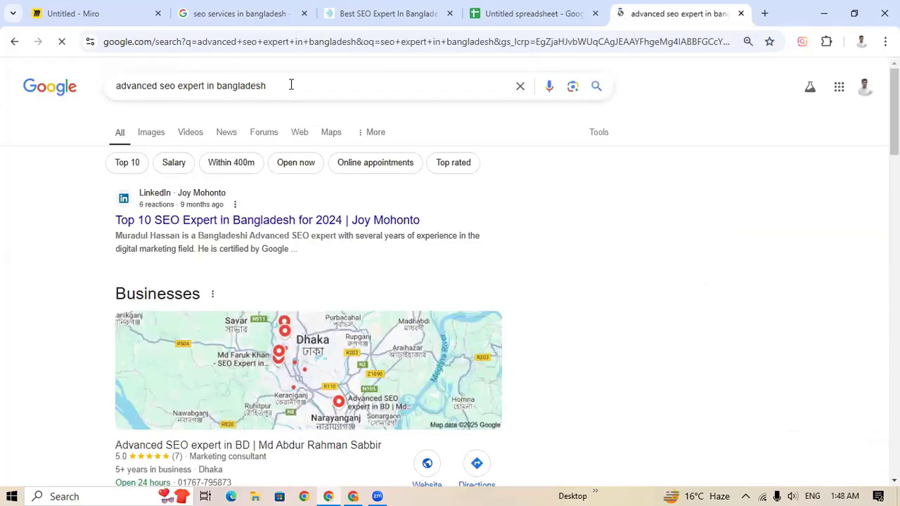
Copy the query "advanced seo expert in bangladesh" from Google and paste it into A6 of the keyword sheet
drag(291, 84, 76, 82)
key(ctrl+c)
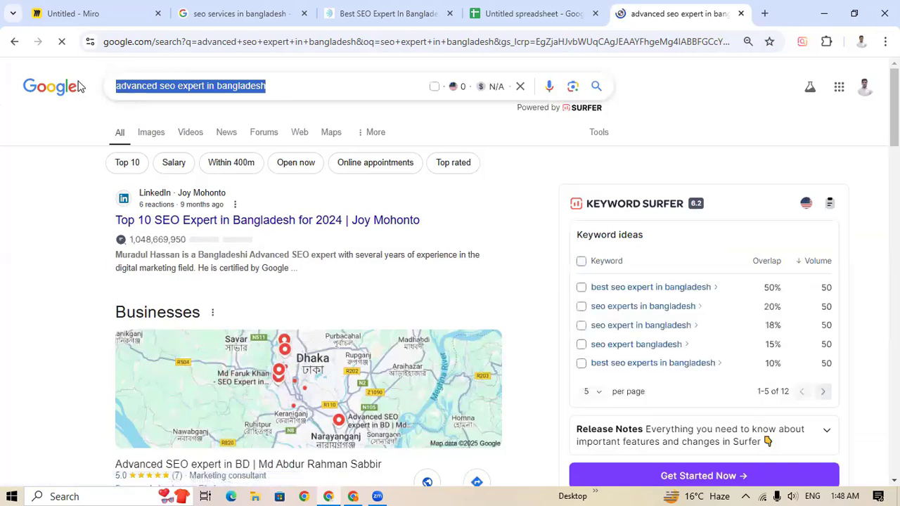
click(527, 14)
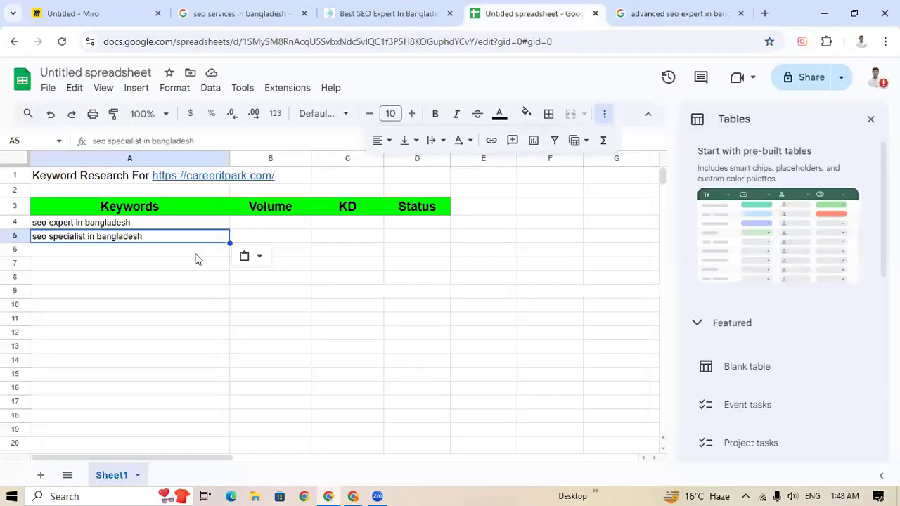
click(129, 251)
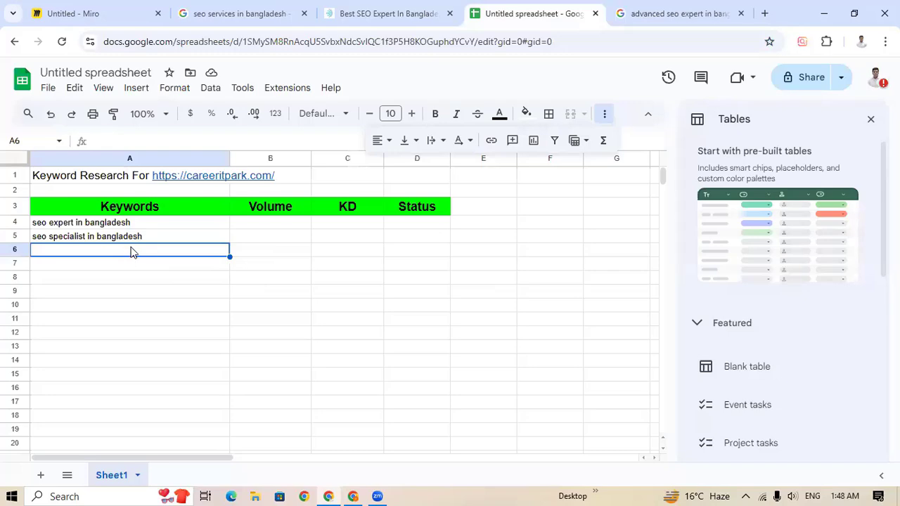
key(ctrl+v)
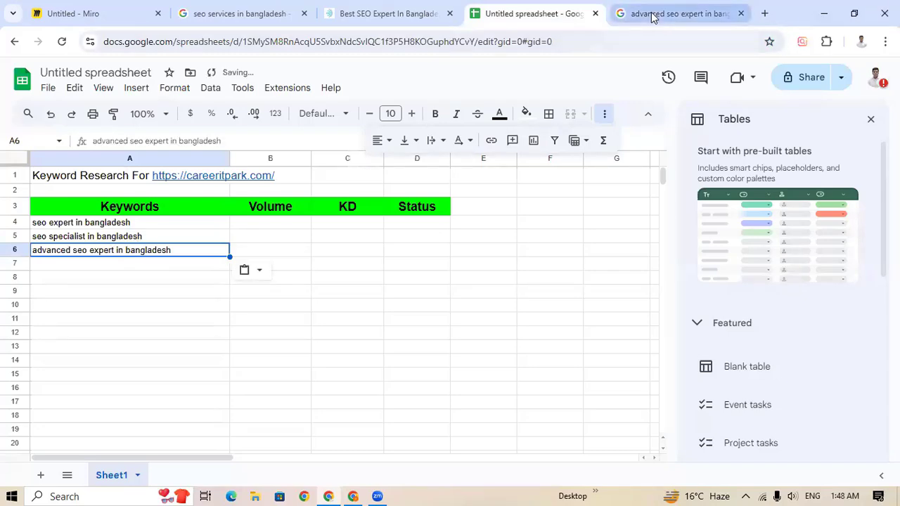
Return to the Google tab and examine the search suggestions for "advanced seo expert in bangladesh" for further keyword ideas
click(675, 13)
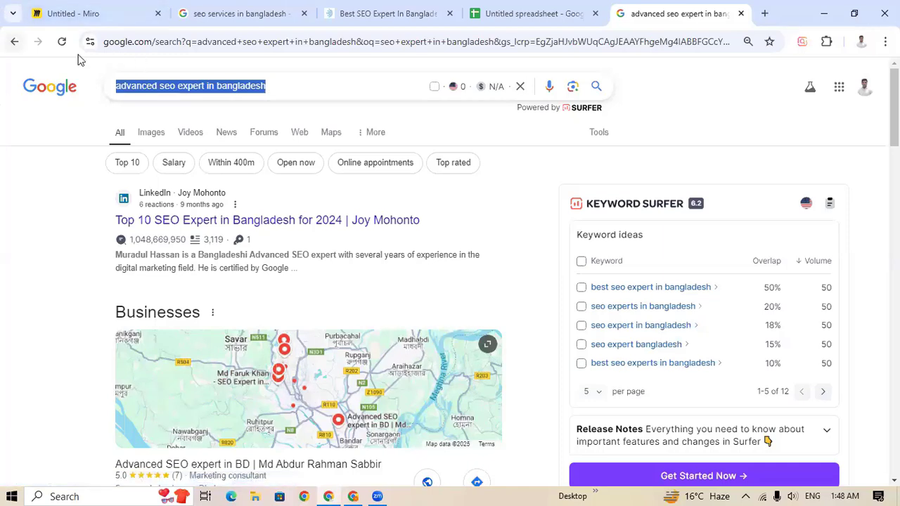
click(162, 85)
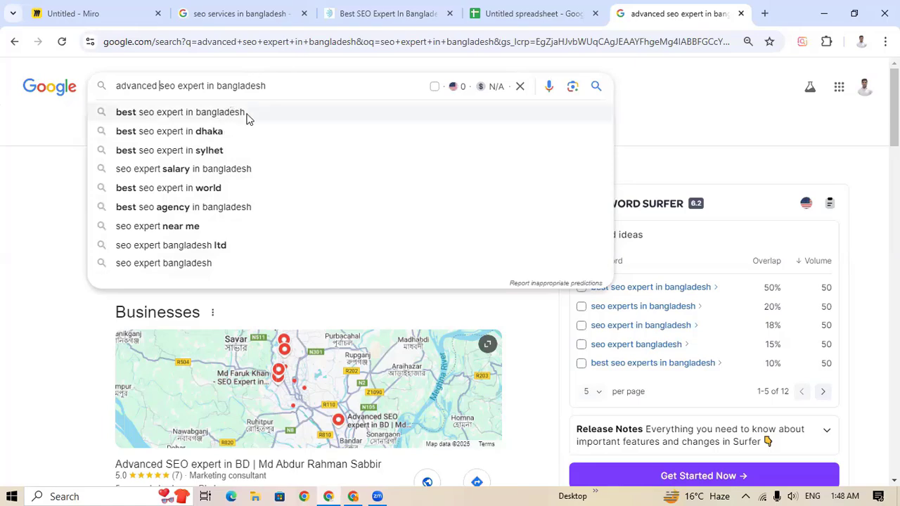
click(34, 121)
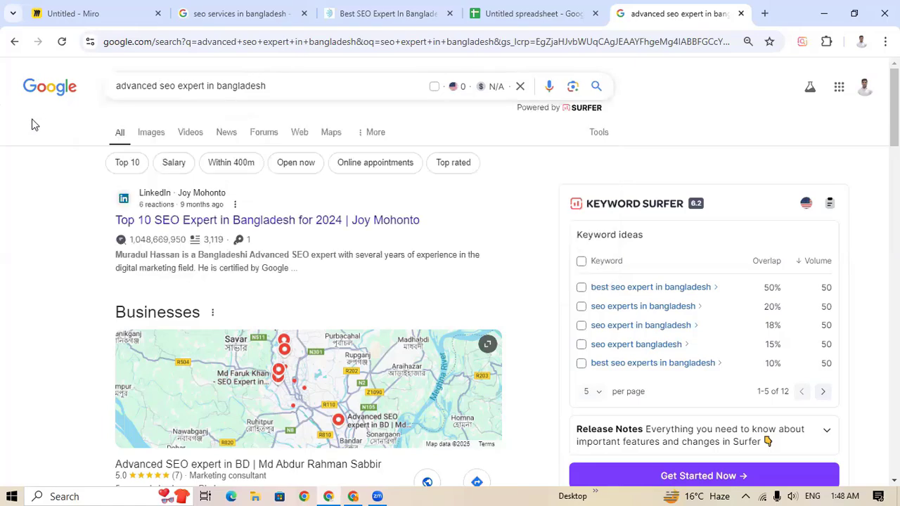
click(277, 84)
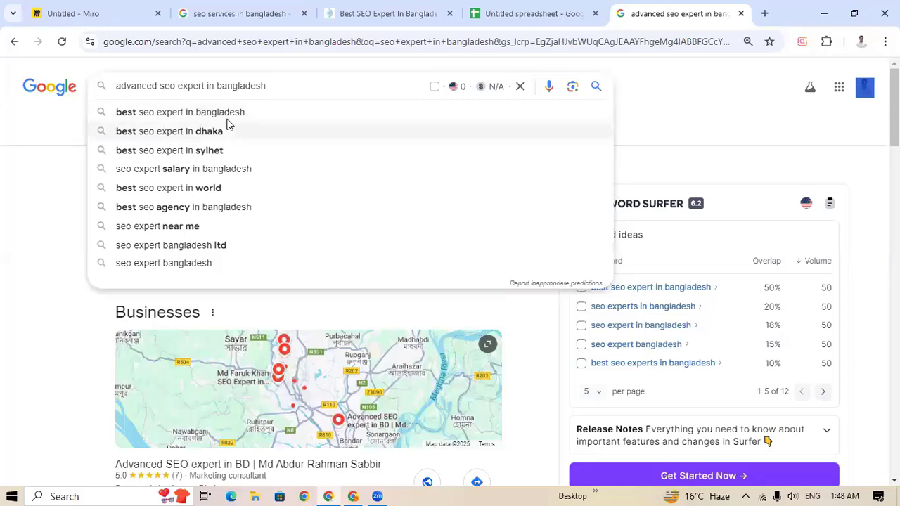
drag(675, 110, 658, 112)
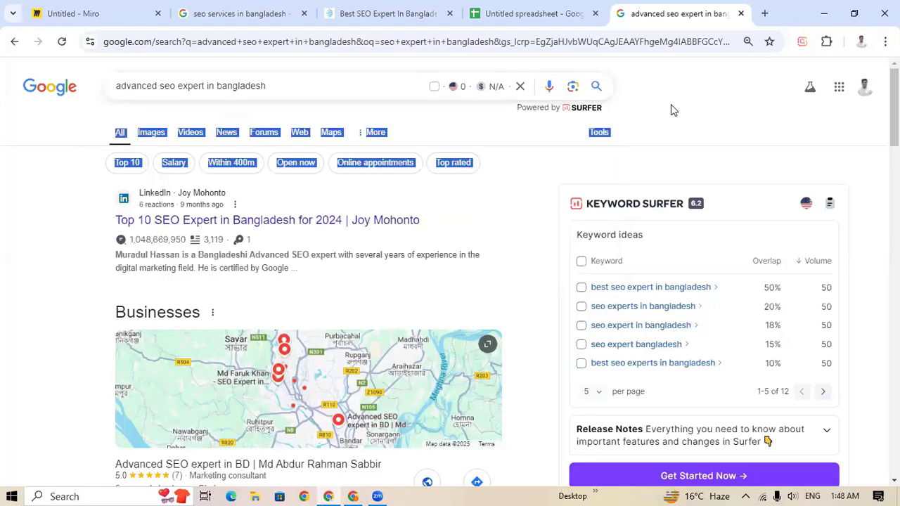
click(331, 86)
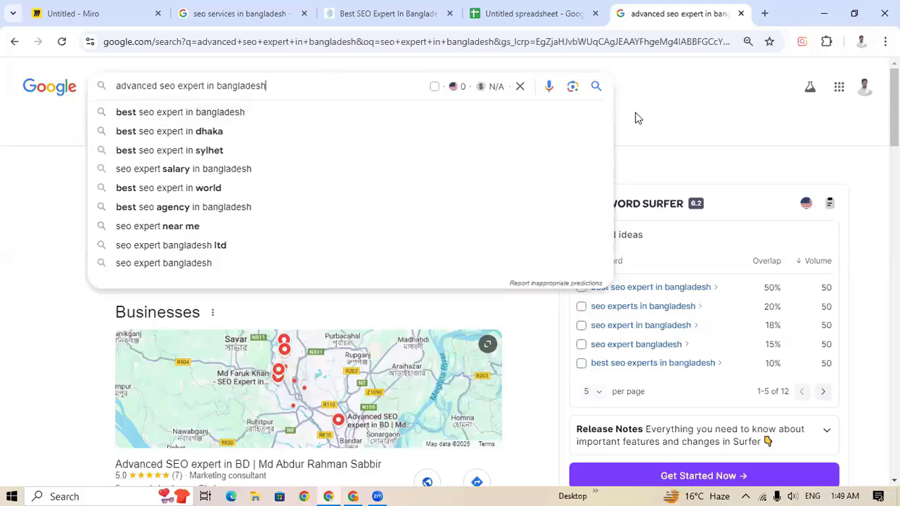
click(64, 114)
click(275, 86)
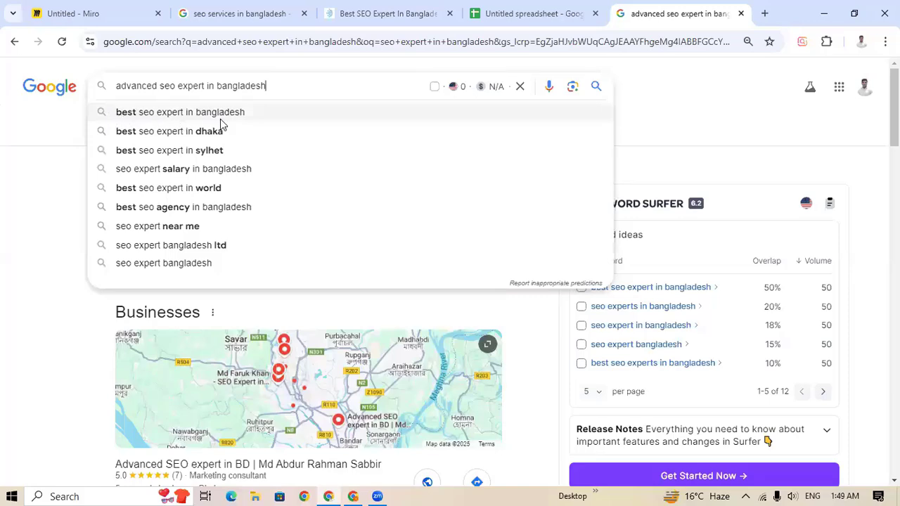
In the keyword sheet, copy "seo expert in bangladesh" from A6 into A7 and prefix it to read "best seo expert in bangladesh"
click(515, 14)
click(106, 264)
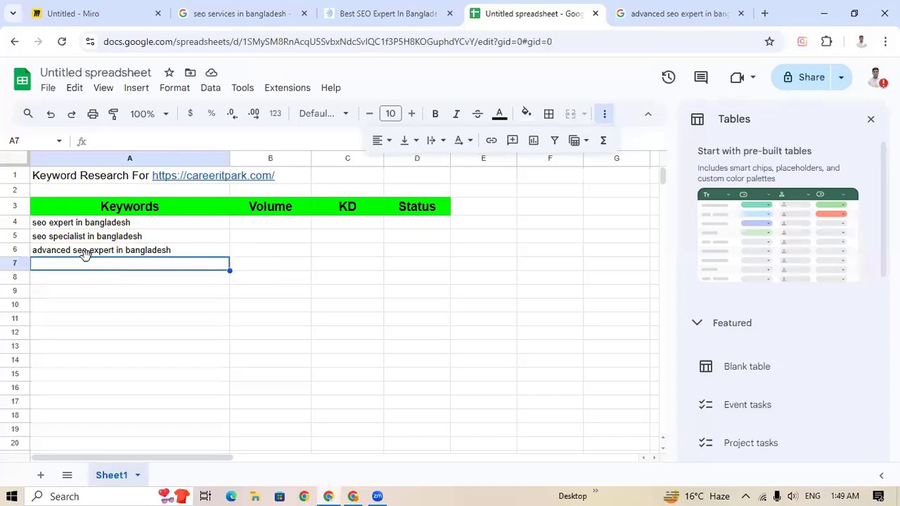
double_click(77, 249)
drag(73, 250, 194, 249)
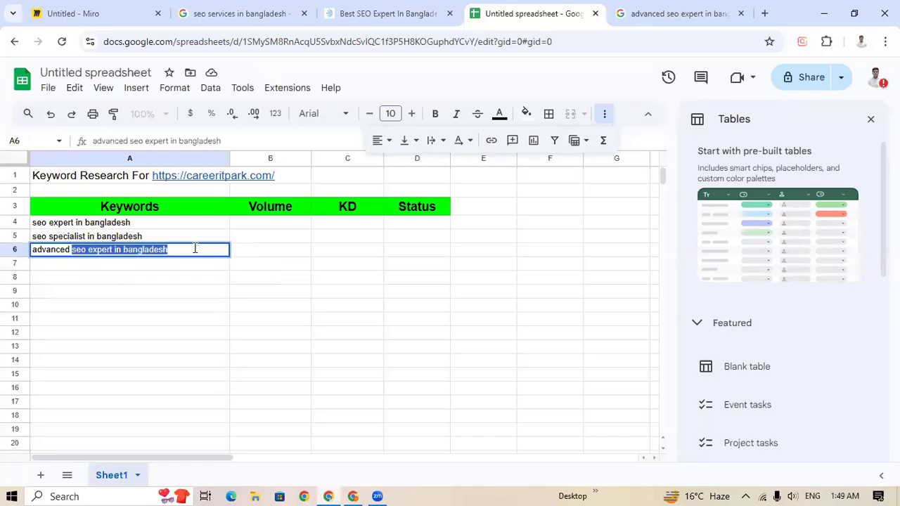
click(116, 266)
text(seo expert in bangladesh)
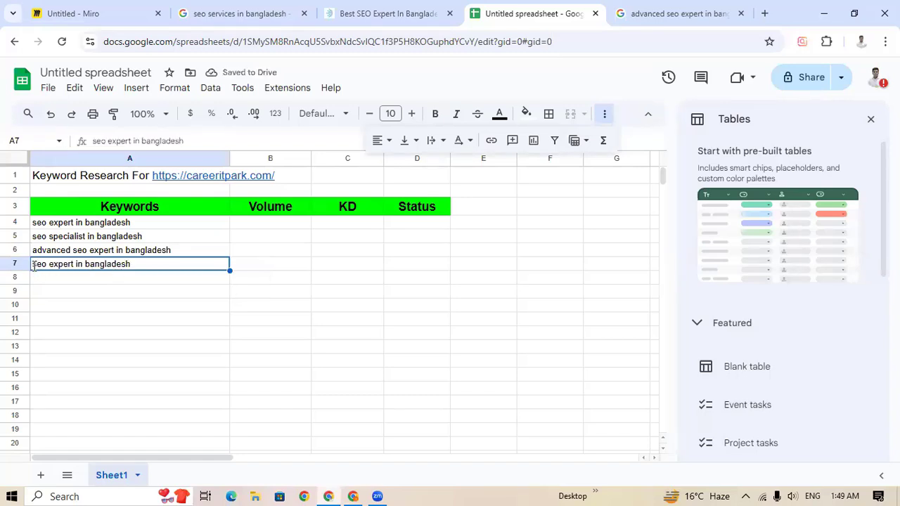
double_click(34, 266)
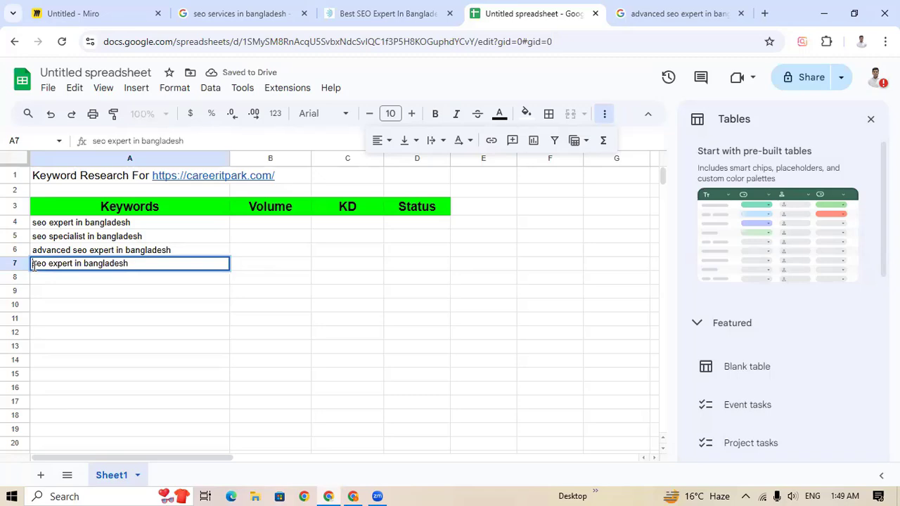
text(best)
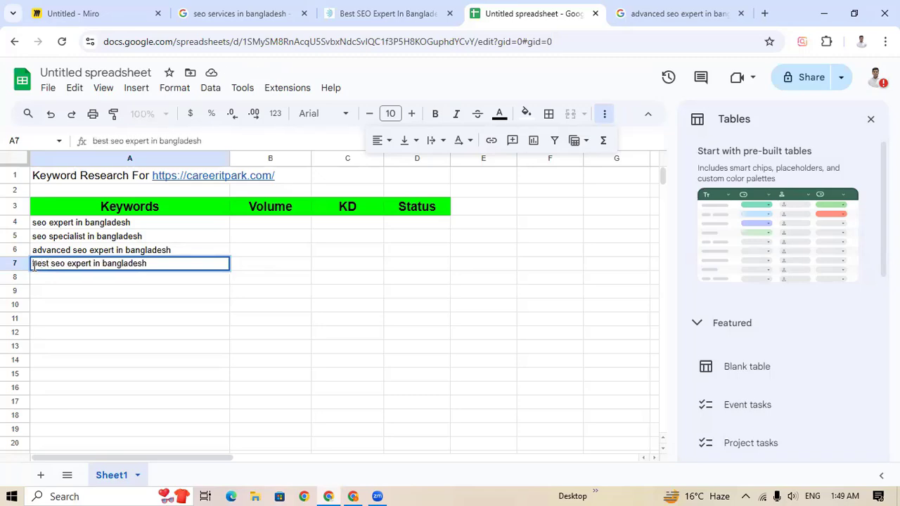
Enter "best seo expert in world" in A8, reusing "best seo expert in" from A7 and the ending from Google's search suggestions
click(685, 12)
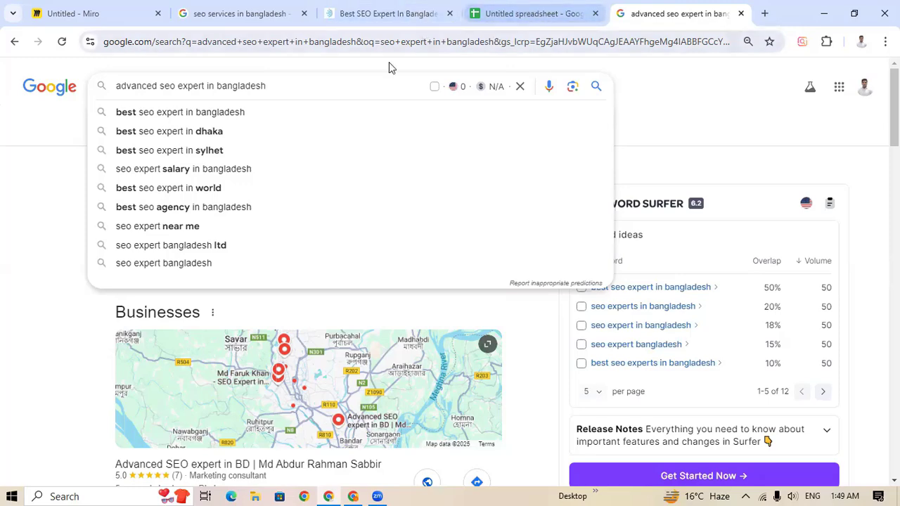
click(520, 11)
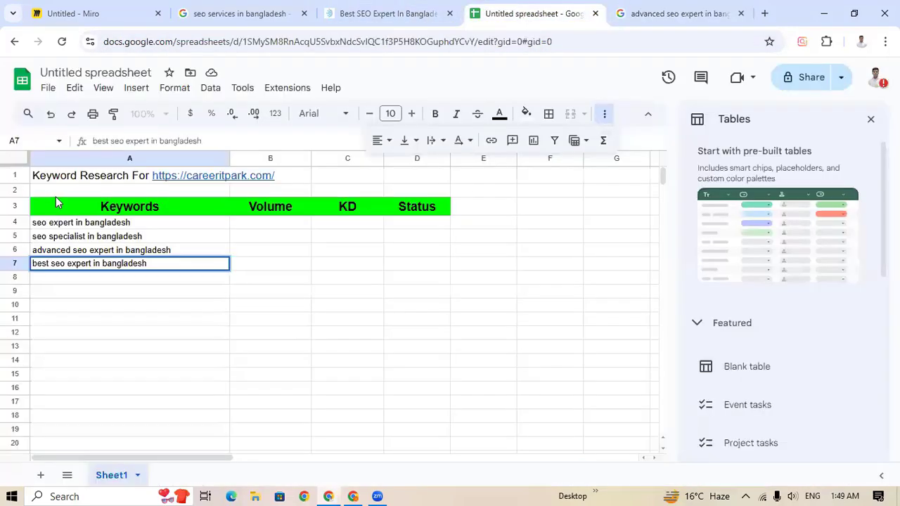
drag(33, 266, 95, 266)
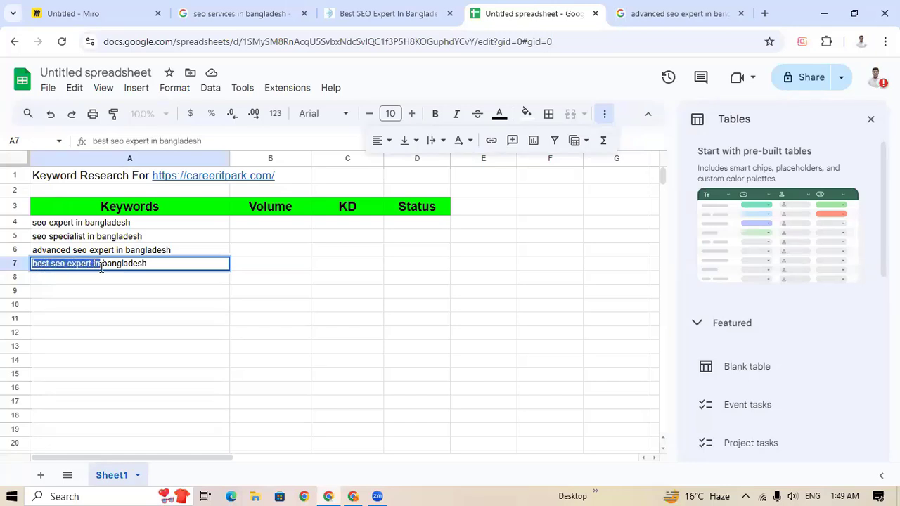
click(85, 278)
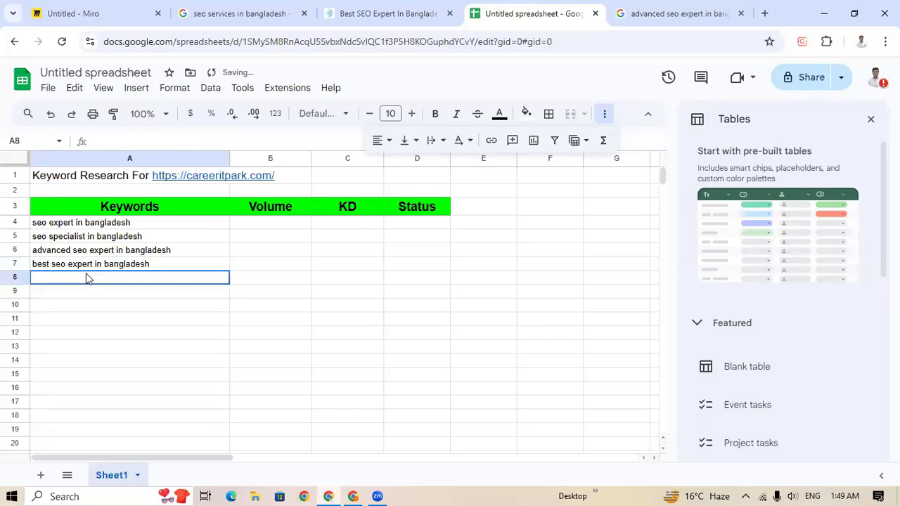
text(best seo expert in)
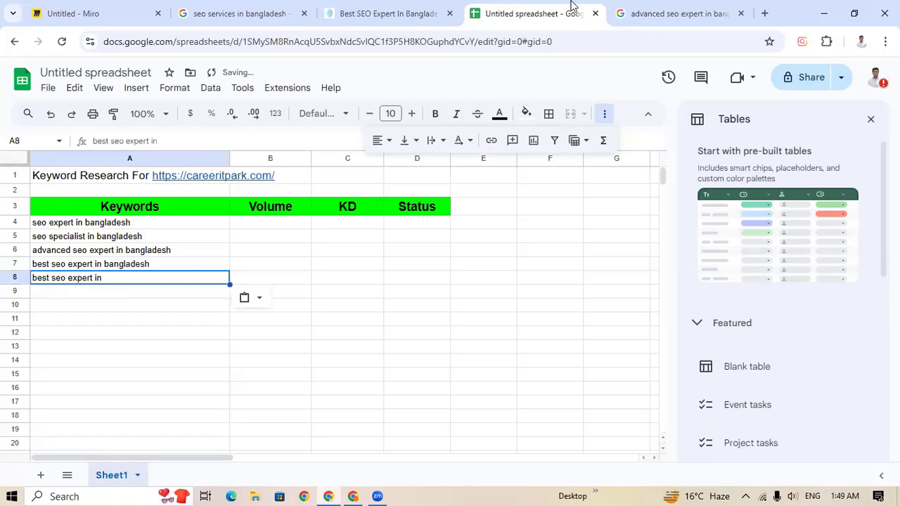
click(647, 12)
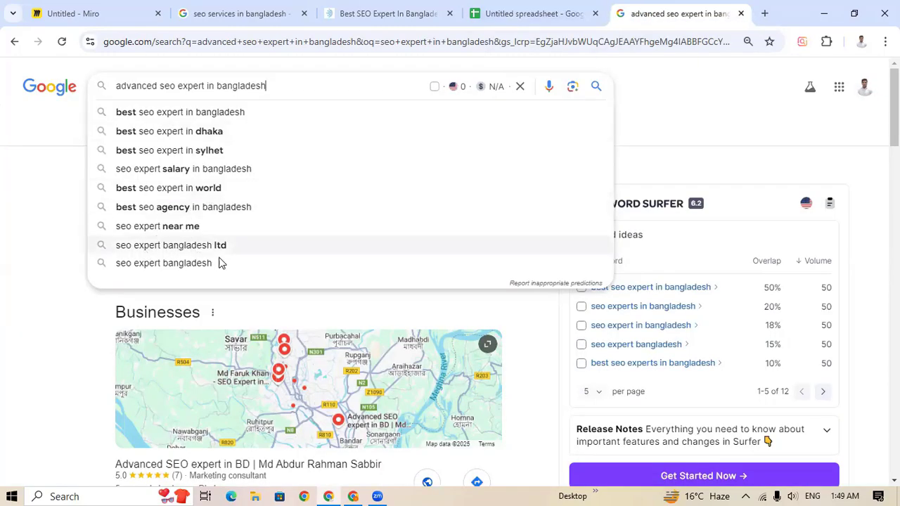
click(559, 12)
double_click(155, 279)
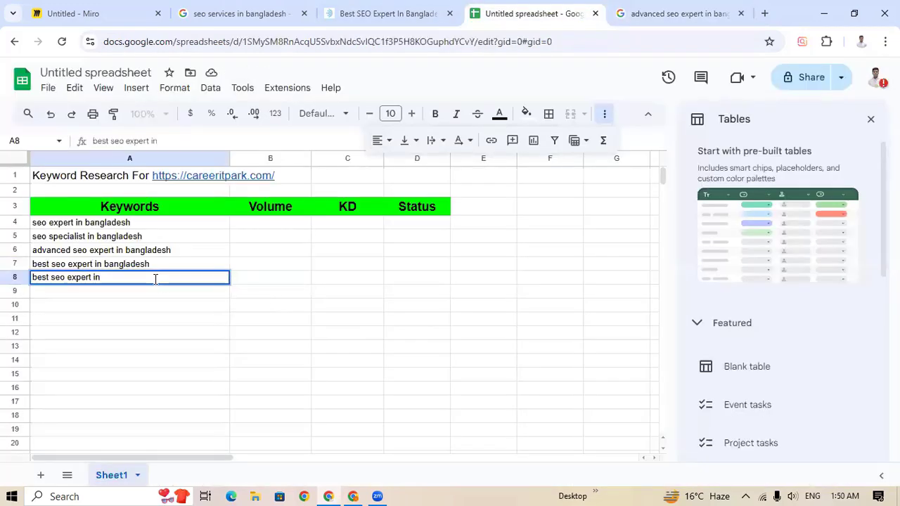
text(world)
Check the Google suggestions again, and copy "seo expert in bangladesh" from A6 of the keyword sheet into A9
click(794, 10)
click(689, 14)
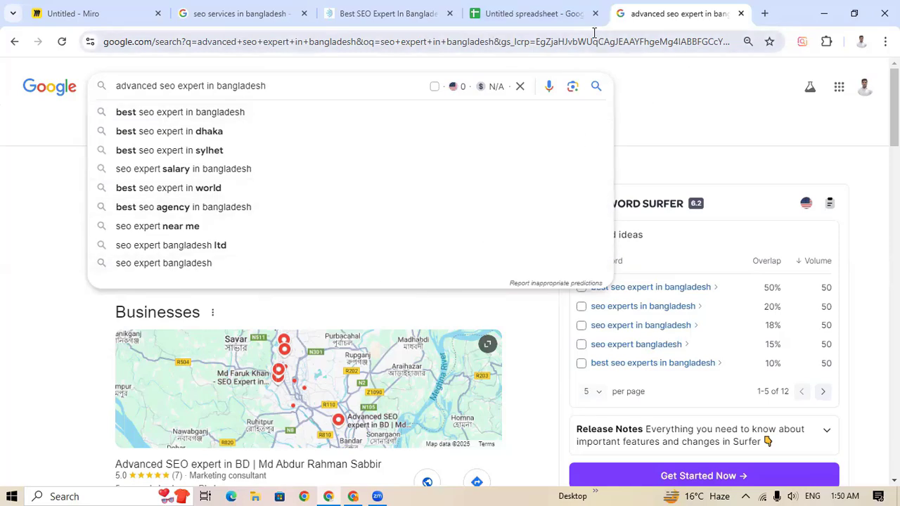
click(541, 15)
click(129, 294)
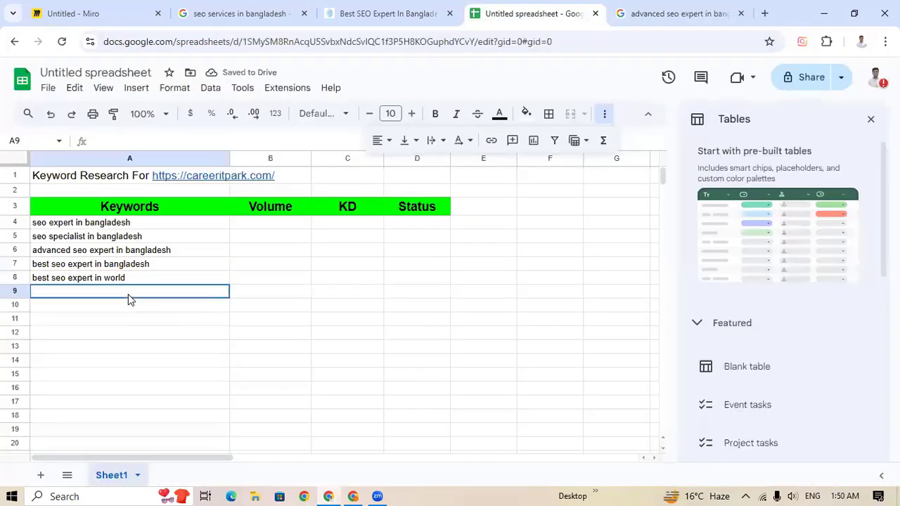
click(65, 268)
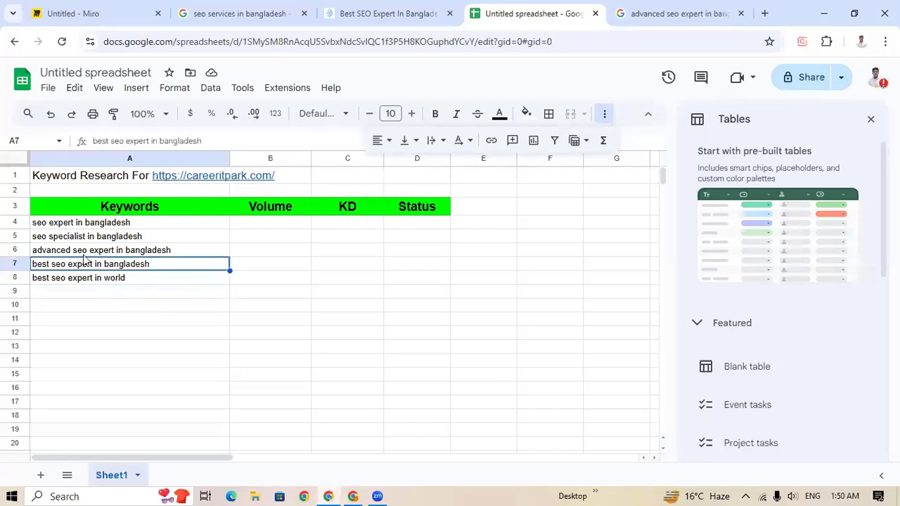
double_click(78, 252)
drag(73, 251, 209, 248)
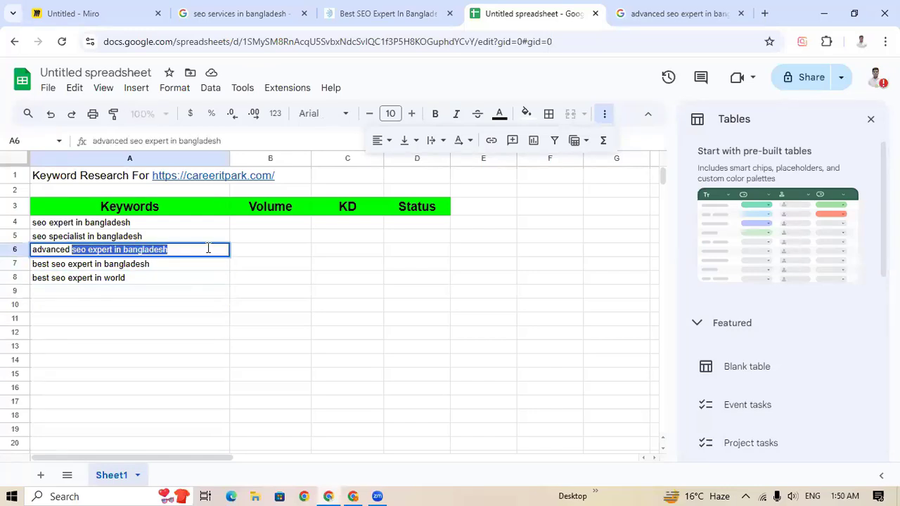
click(122, 294)
double_click(123, 291)
text(seo expert in bangladesh)
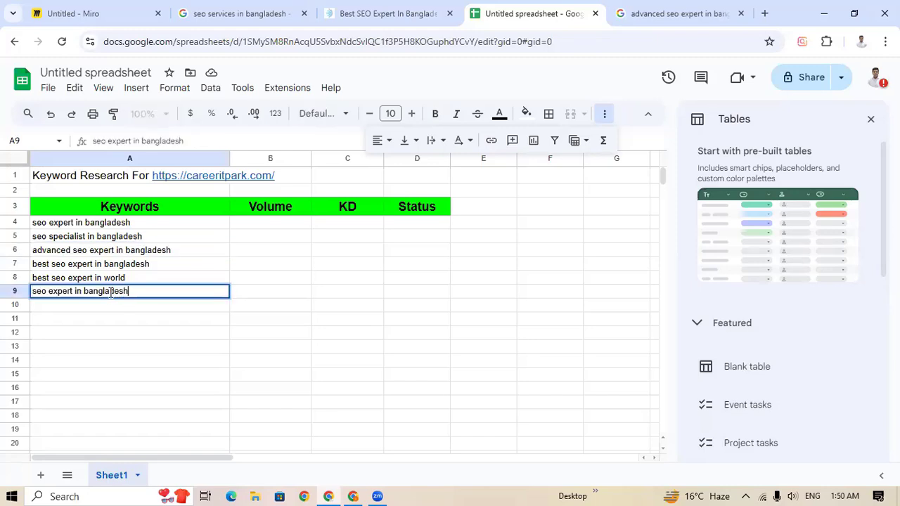
Remove "in" from the keyword in A9 so it reads "seo expert bangladesh"
key(BackSpace)
key(BackSpace)
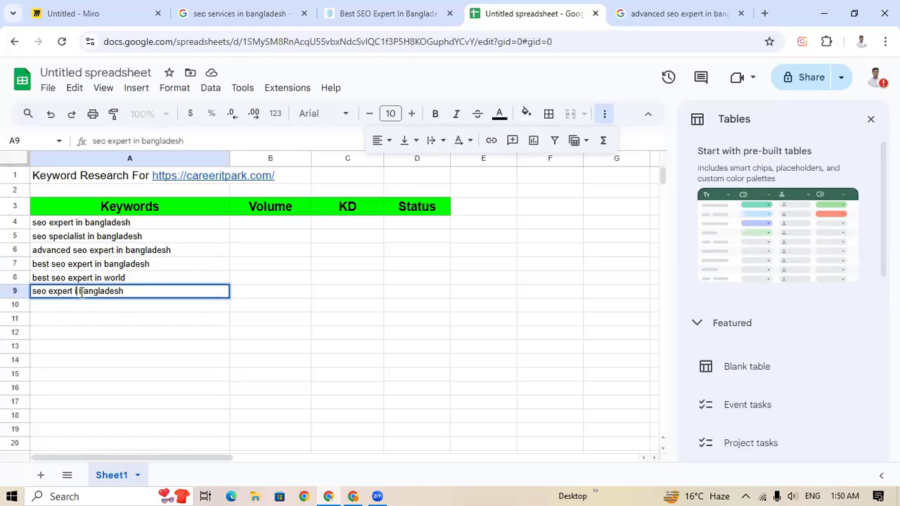
key(BackSpace)
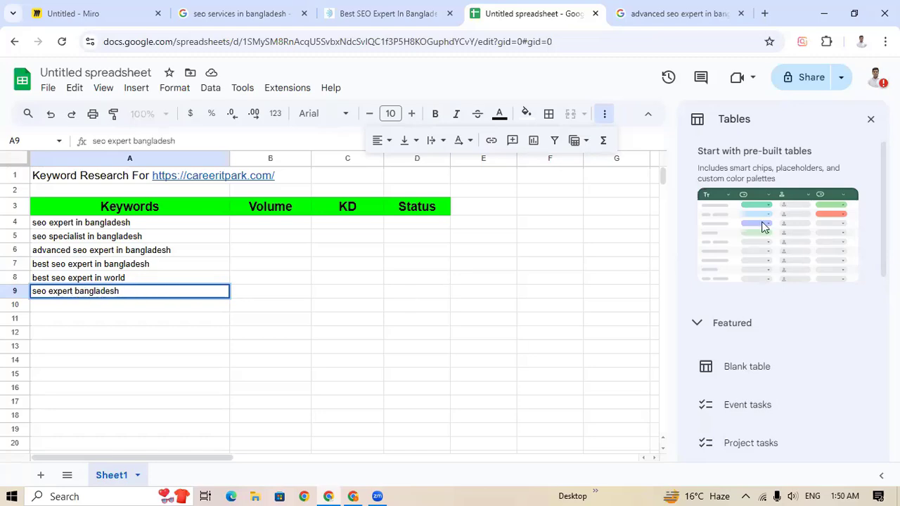
Return to the Google results for "advanced seo expert in bangladesh" and examine the related questions and "People also search for" keywords
click(663, 14)
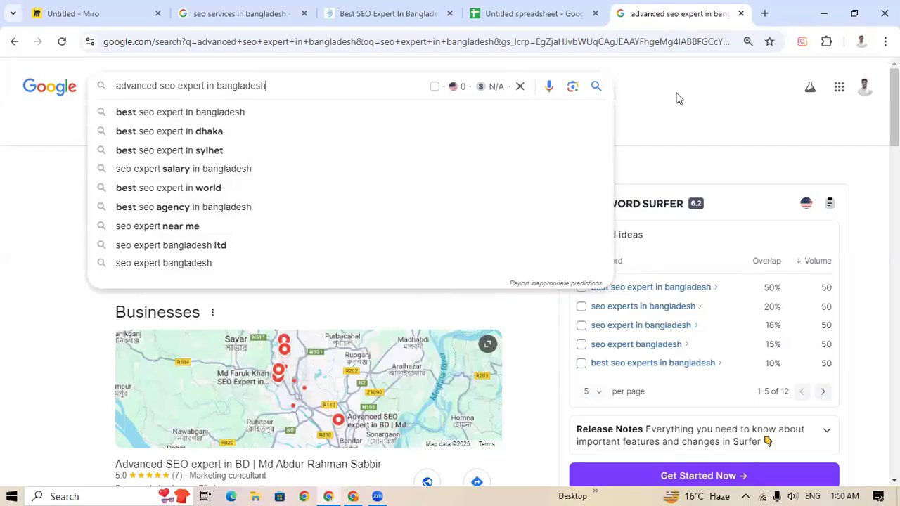
click(395, 306)
scroll(421, 316, down, 7)
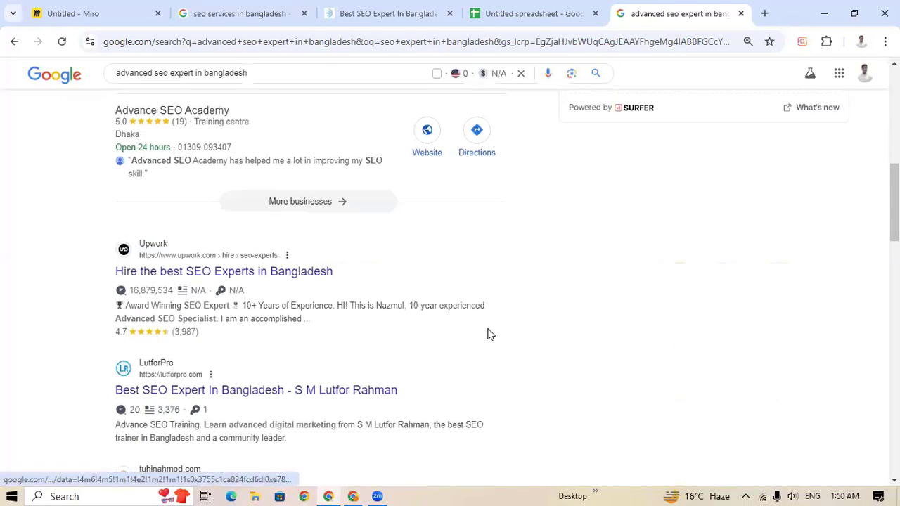
scroll(490, 334, down, 11)
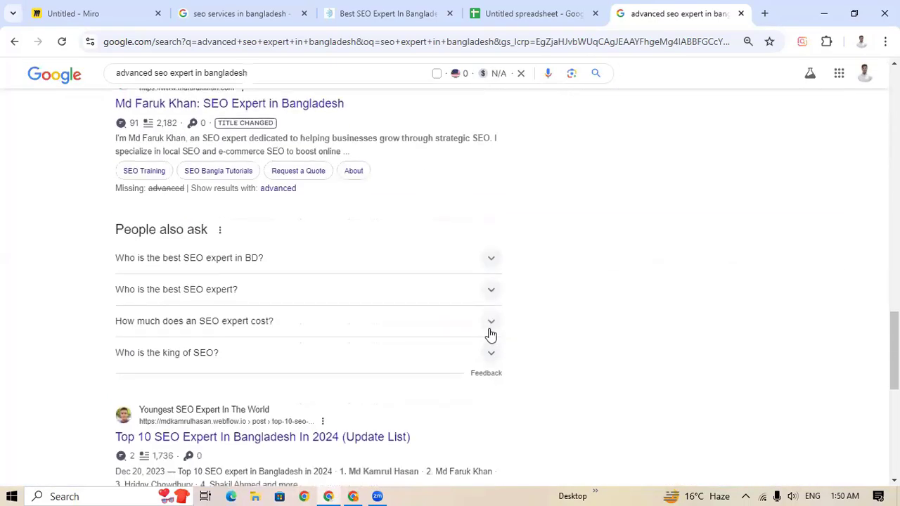
scroll(492, 332, down, 4)
scroll(496, 334, up, 4)
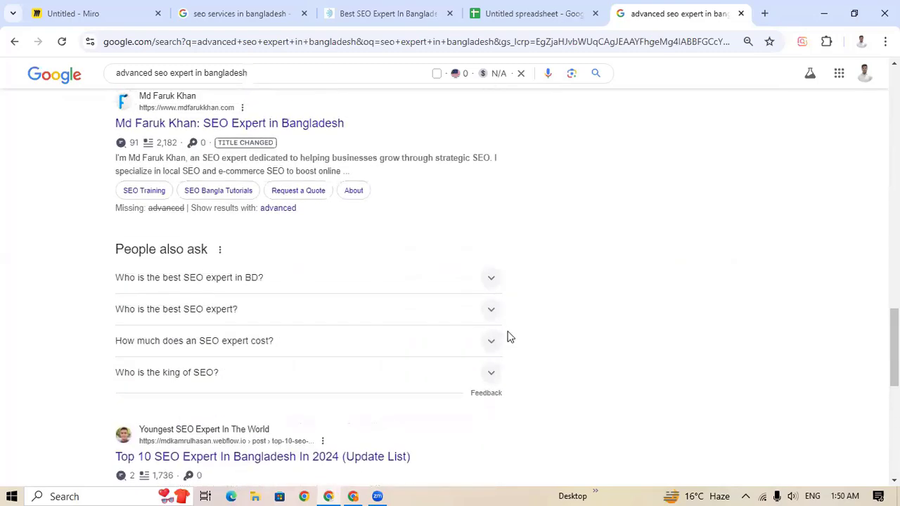
scroll(591, 364, down, 6)
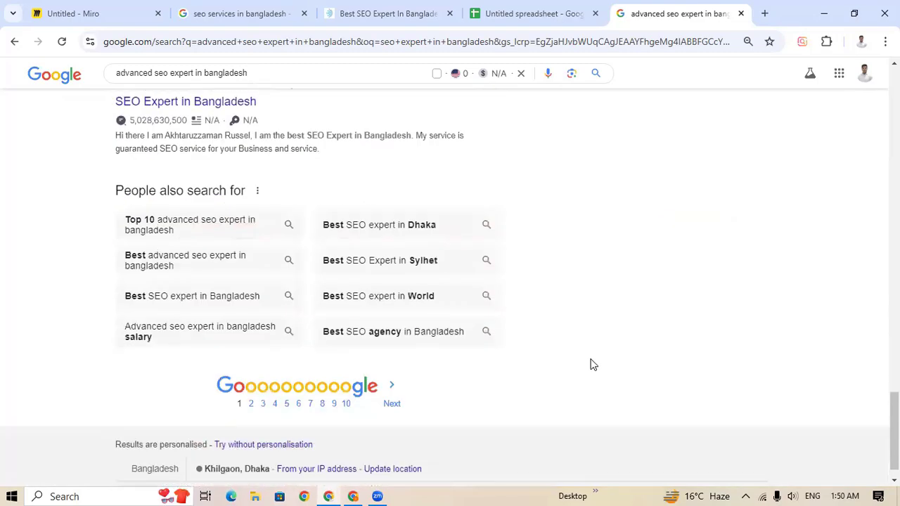
scroll(590, 364, down, 1)
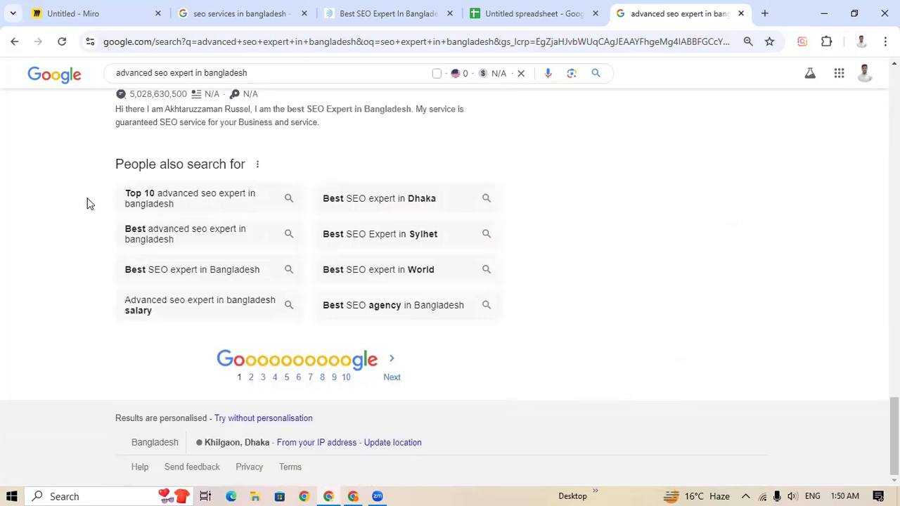
drag(88, 203, 233, 203)
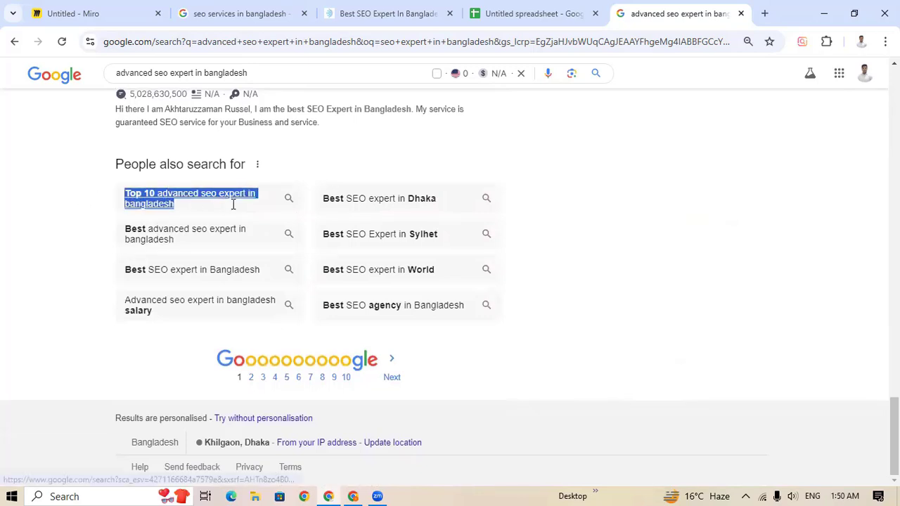
click(30, 206)
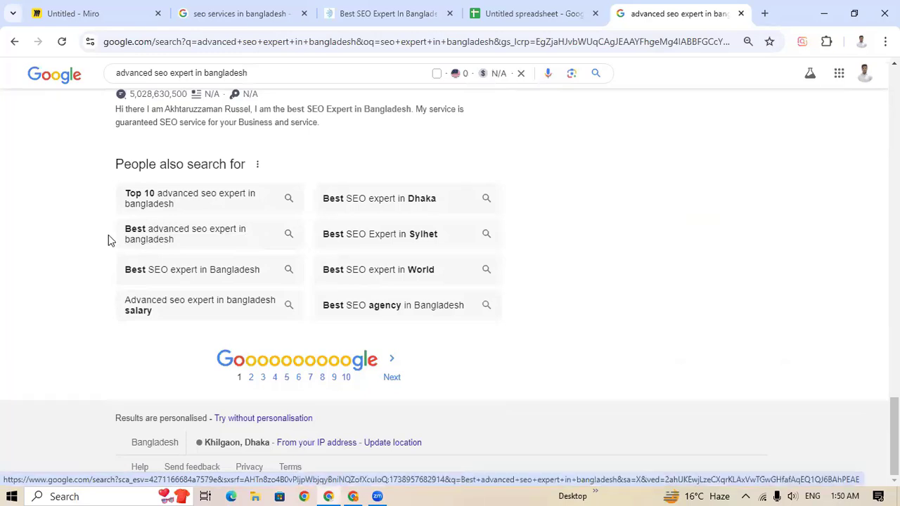
Copy the related search "Best advanced seo expert in bangladesh" from Google and paste it into A10 of the keyword sheet
drag(112, 238, 183, 243)
key(ctrl+c)
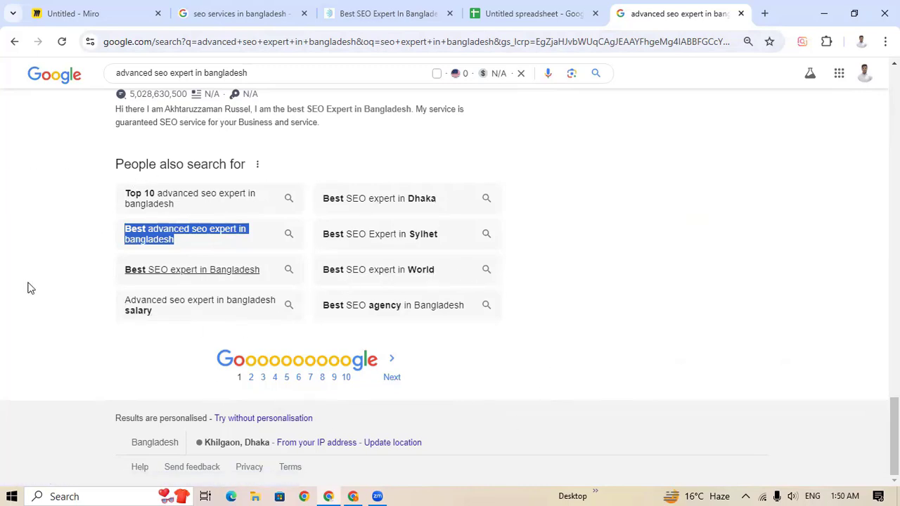
click(553, 14)
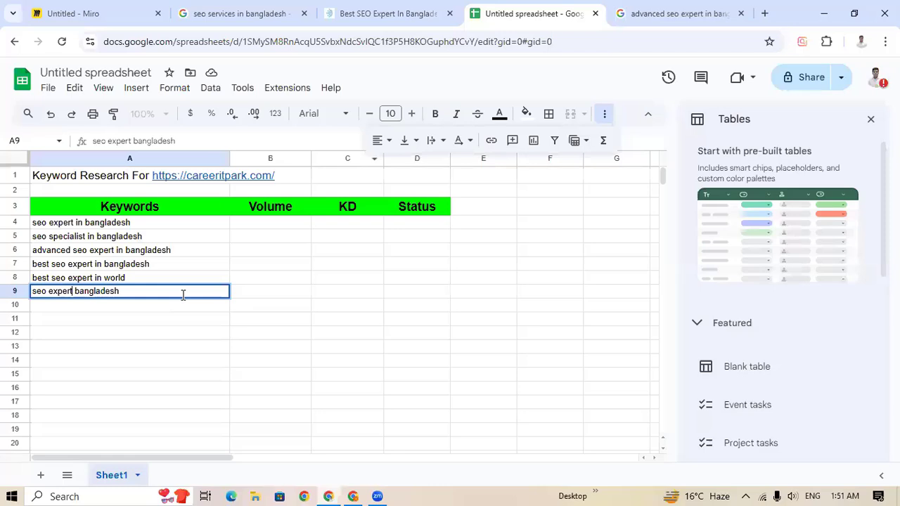
click(94, 306)
key(ctrl+v)
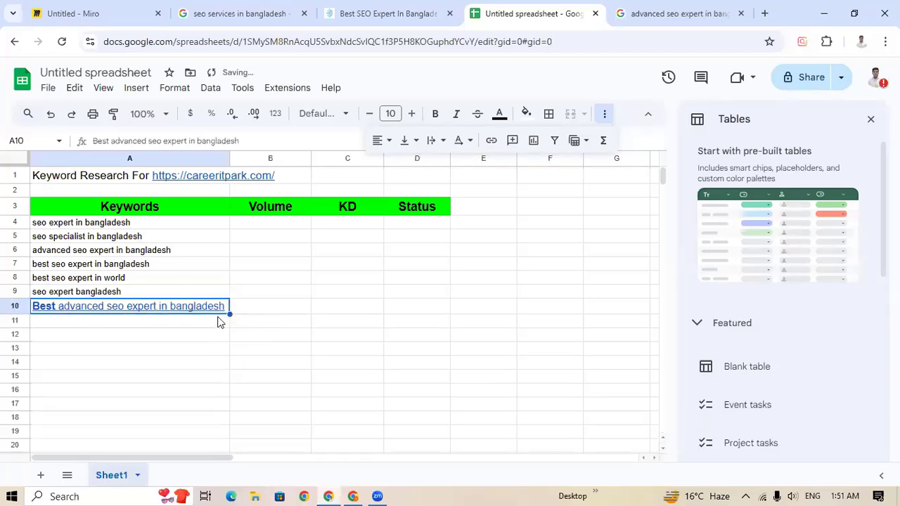
click(166, 324)
click(169, 305)
triple_click(169, 305)
right_click(170, 308)
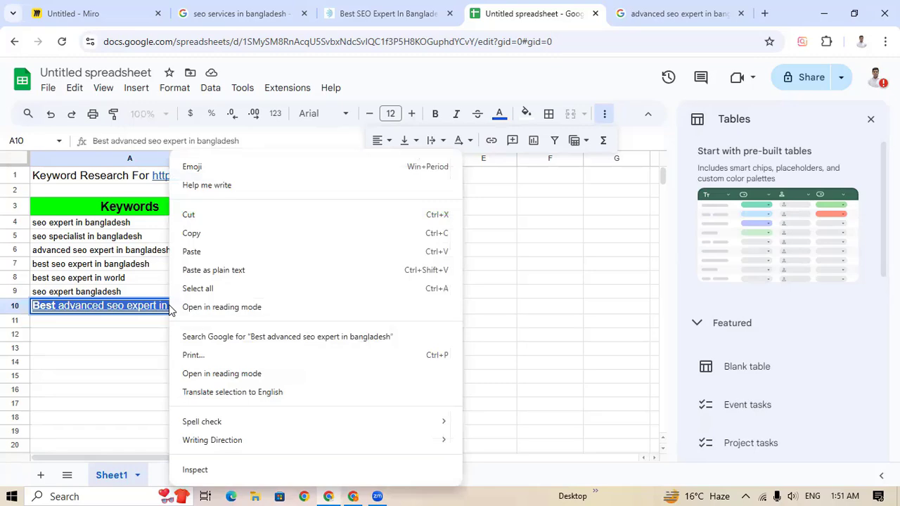
right_click(170, 309)
click(178, 313)
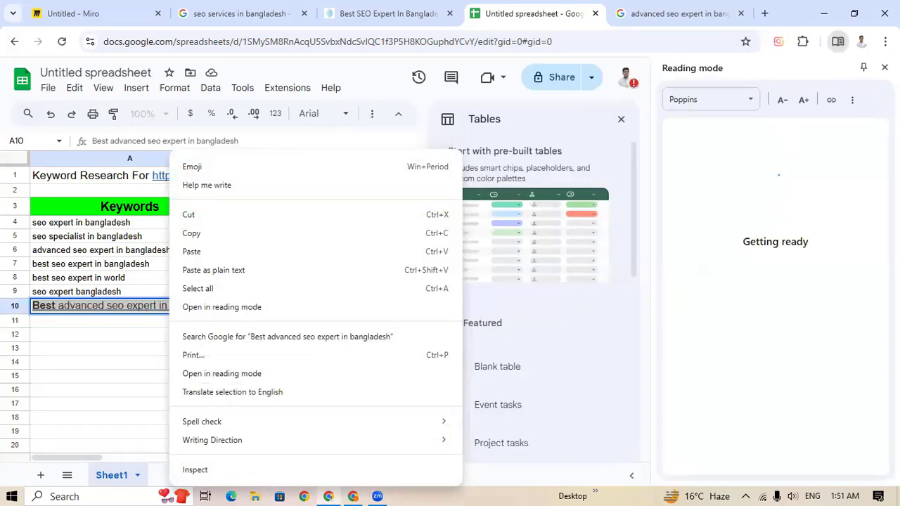
click(885, 67)
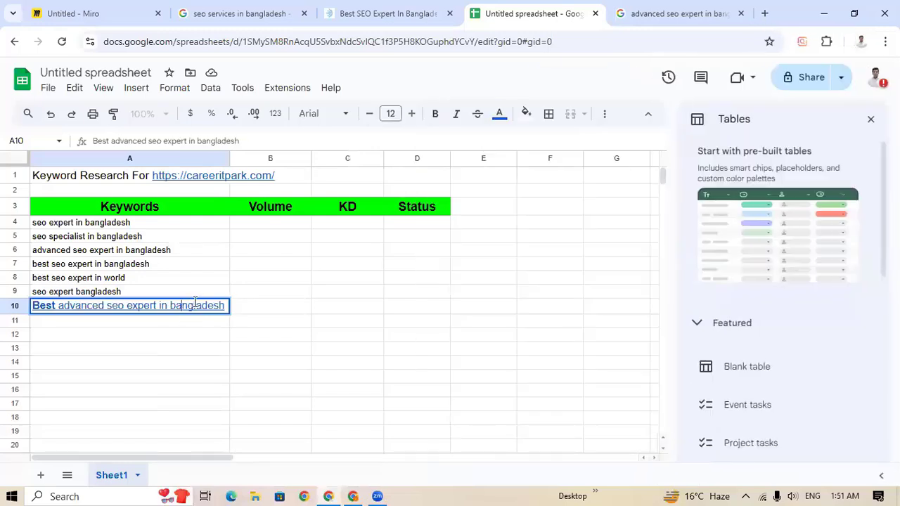
click(175, 323)
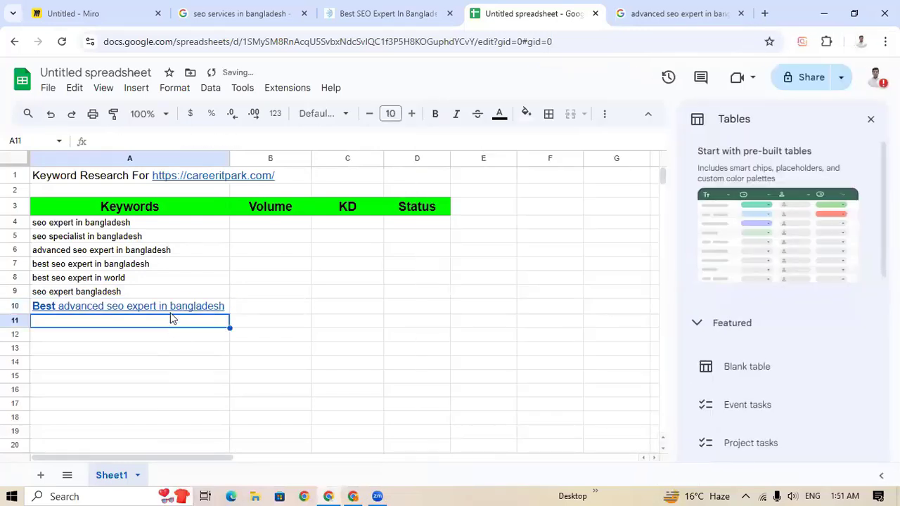
click(179, 310)
Copy the related search "Best SEO agency in Bangladesh" from Google and paste it into A11 of the keyword sheet
click(191, 325)
click(657, 16)
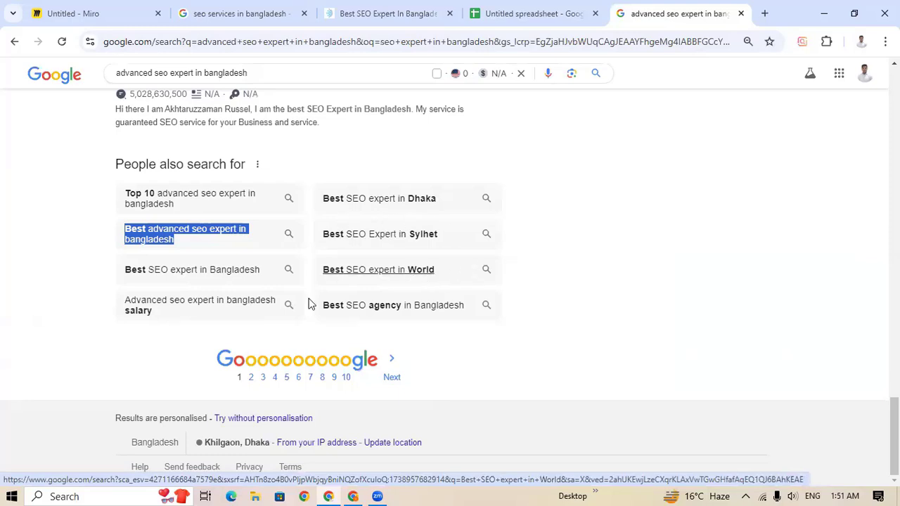
drag(307, 308, 467, 310)
key(ctrl+c)
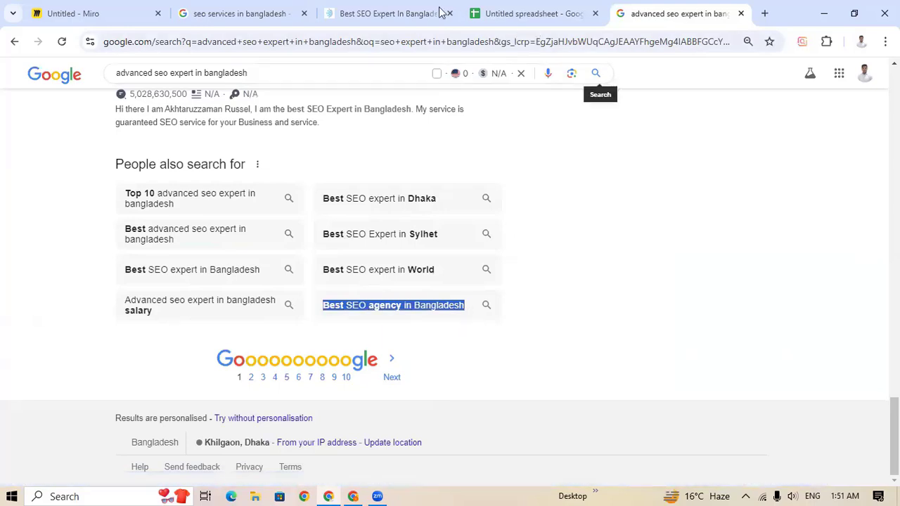
click(530, 13)
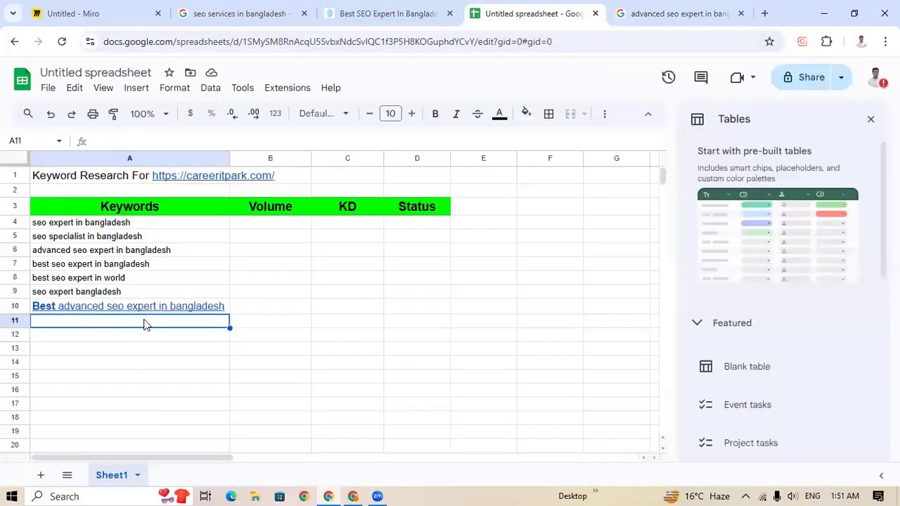
key(ctrl+v)
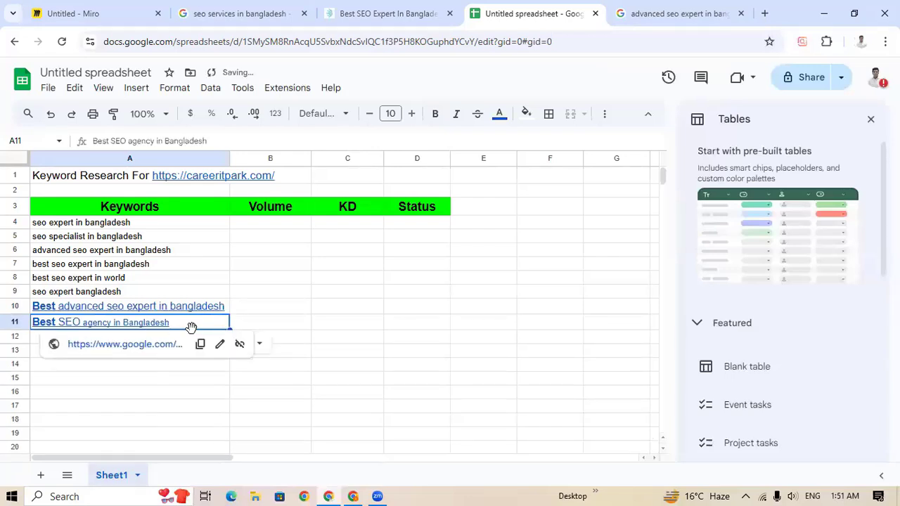
Remove the link from the "agency in Bangladesh" part of the keyword in A11 and select the empty cell A12
click(239, 345)
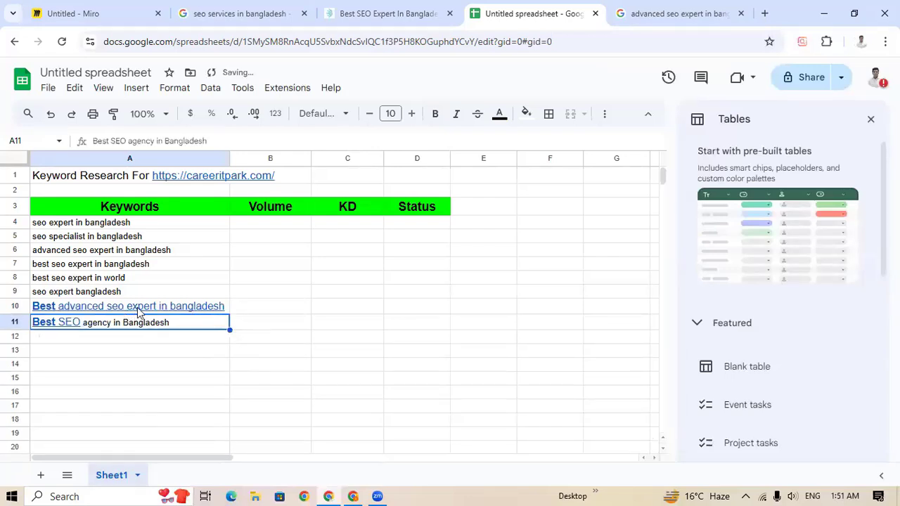
click(73, 310)
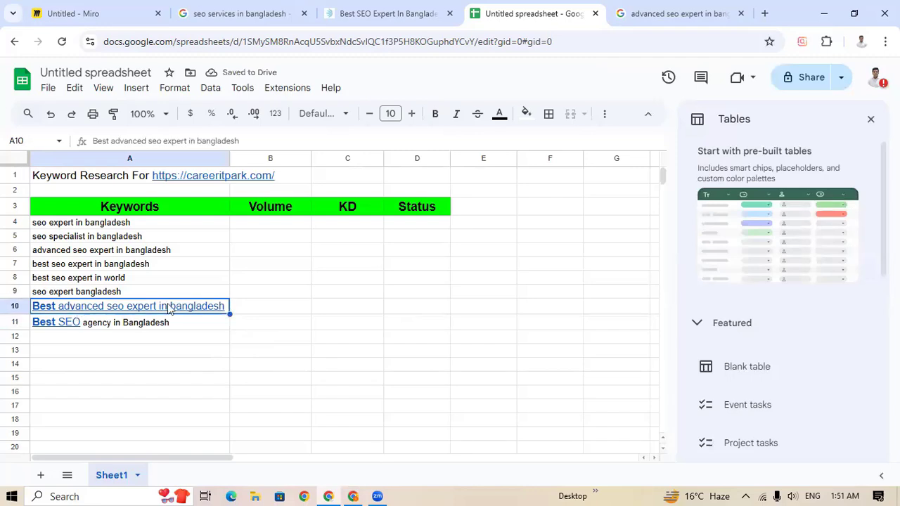
click(163, 337)
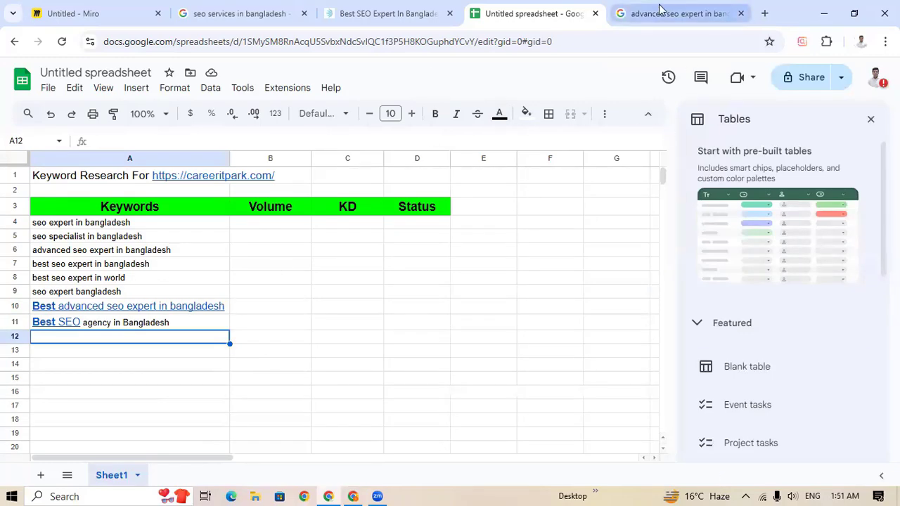
Return to the Google results, clear the current query and search for "seo services"
click(657, 14)
scroll(360, 316, up, 10)
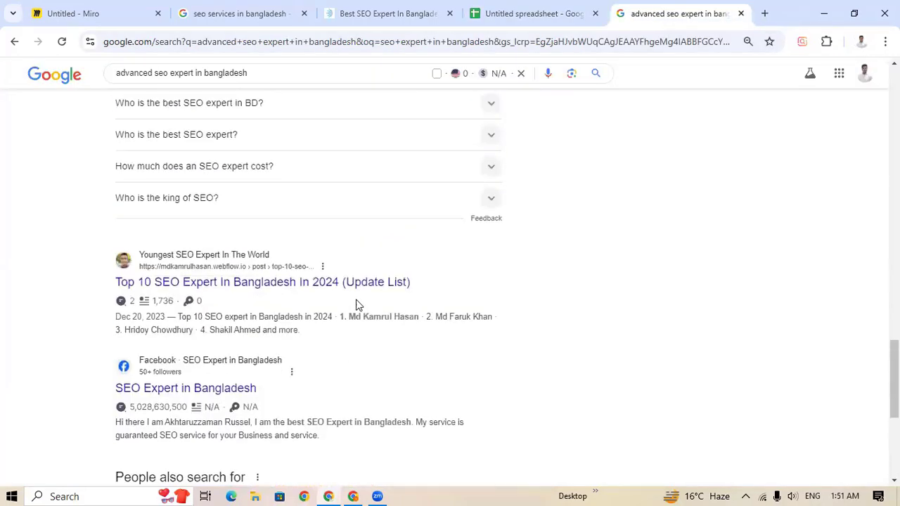
scroll(338, 298, up, 8)
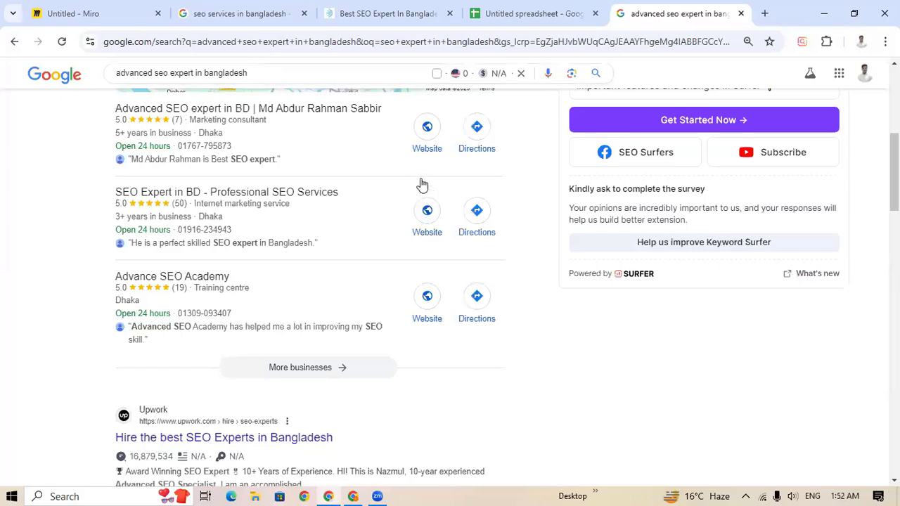
scroll(411, 179, up, 2)
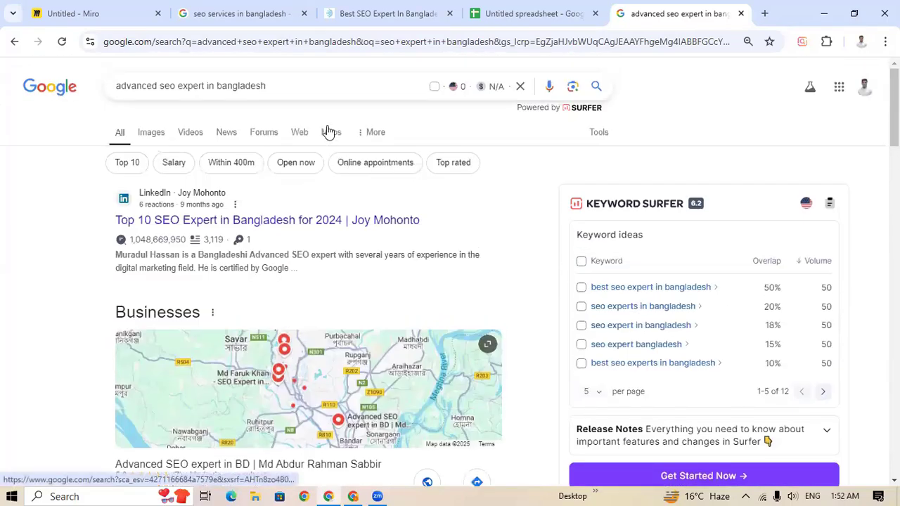
click(518, 88)
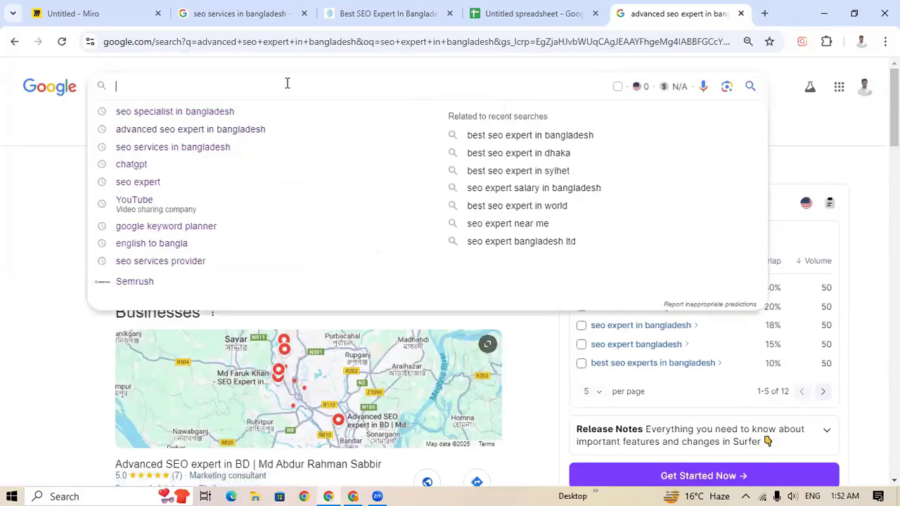
text(seo)
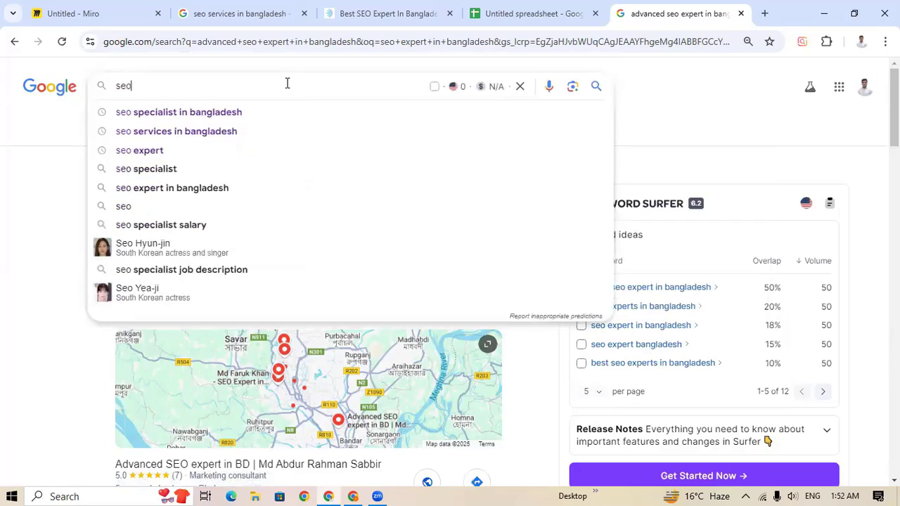
text( service)
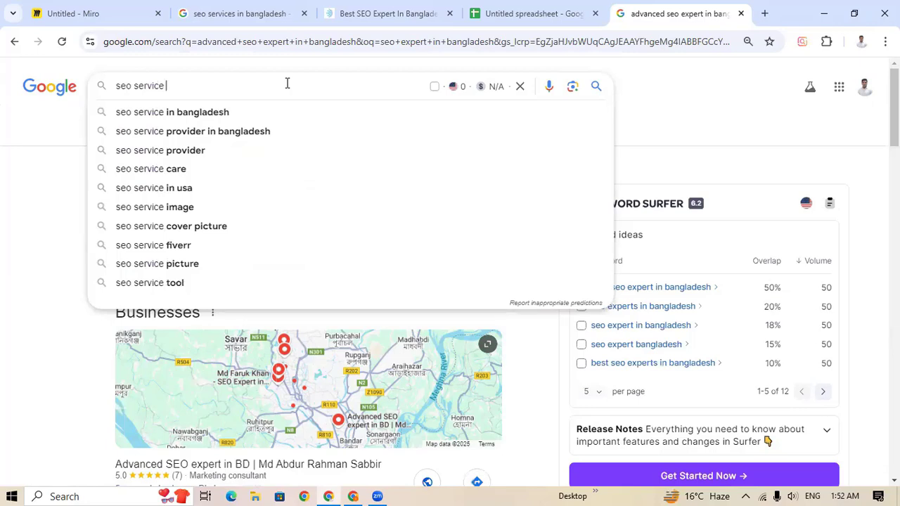
text(s)
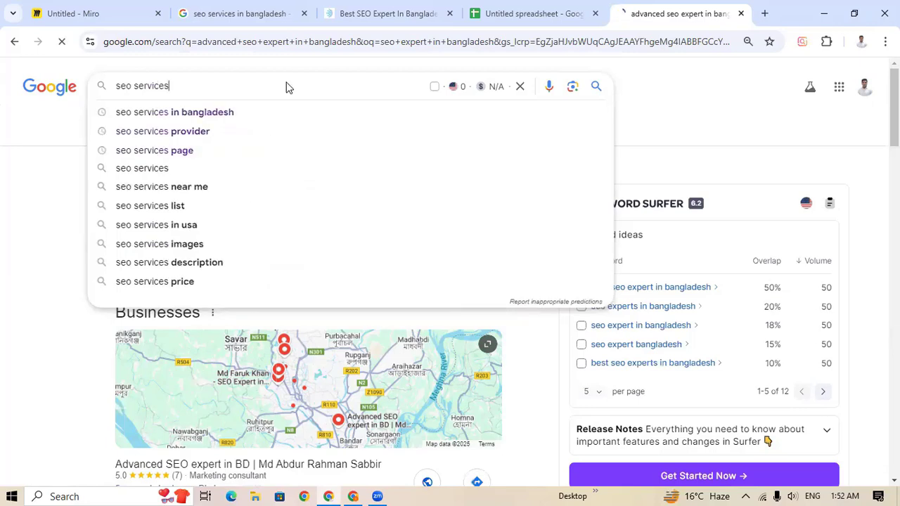
key(Return)
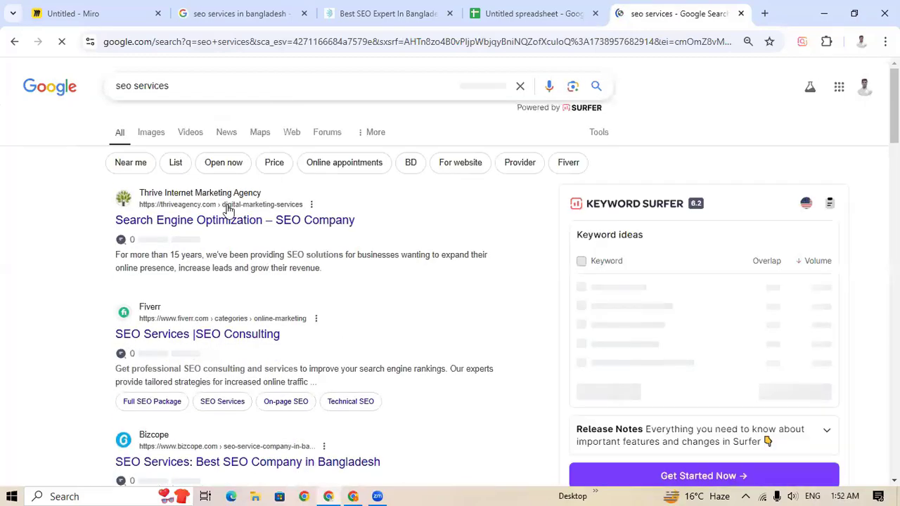
Search Google for the suggestion "seo service in bangladesh" and copy that keyword into A12 of the keyword sheet
click(204, 85)
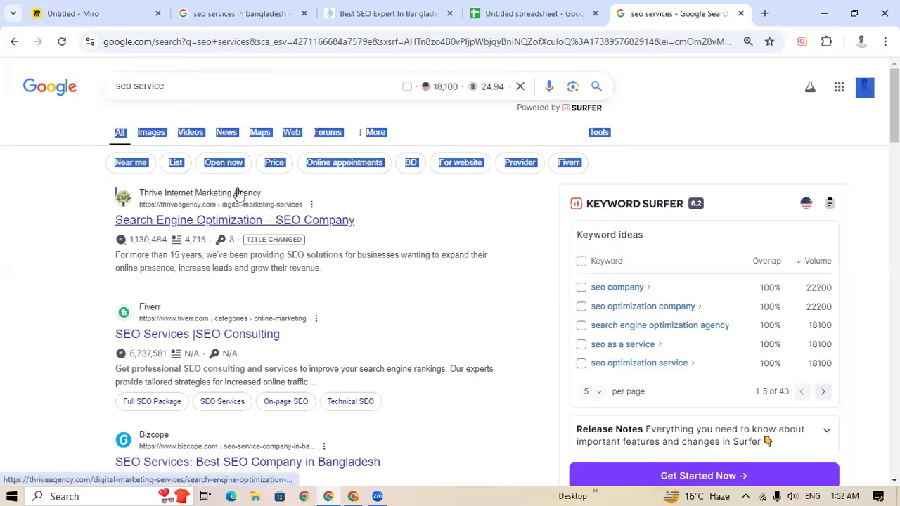
click(180, 88)
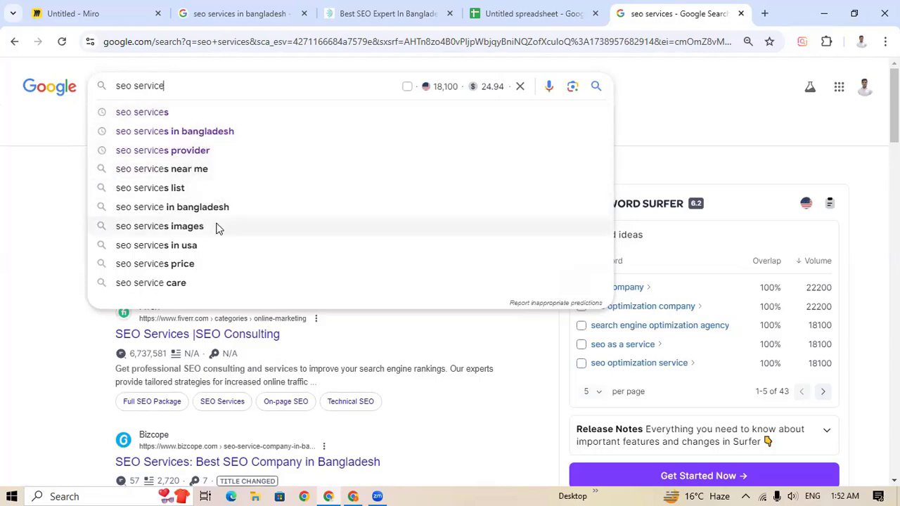
click(173, 211)
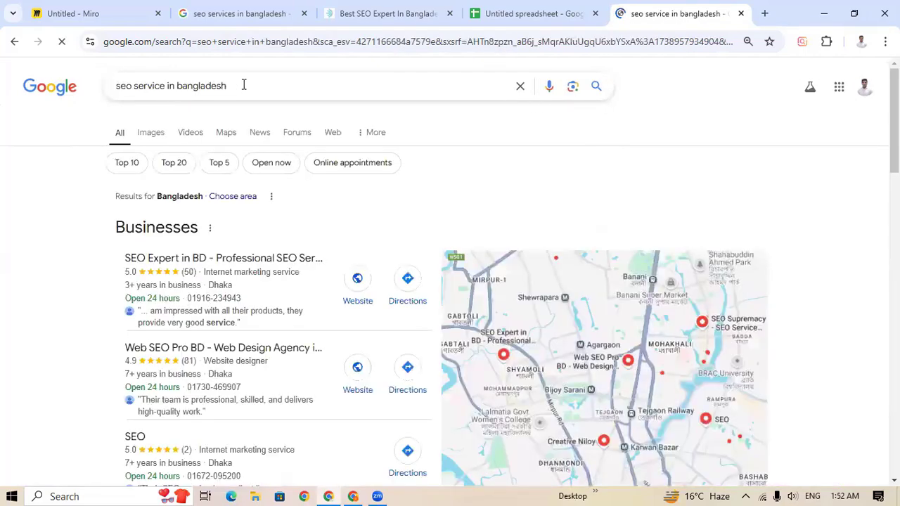
drag(241, 88, 84, 89)
key(ctrl+c)
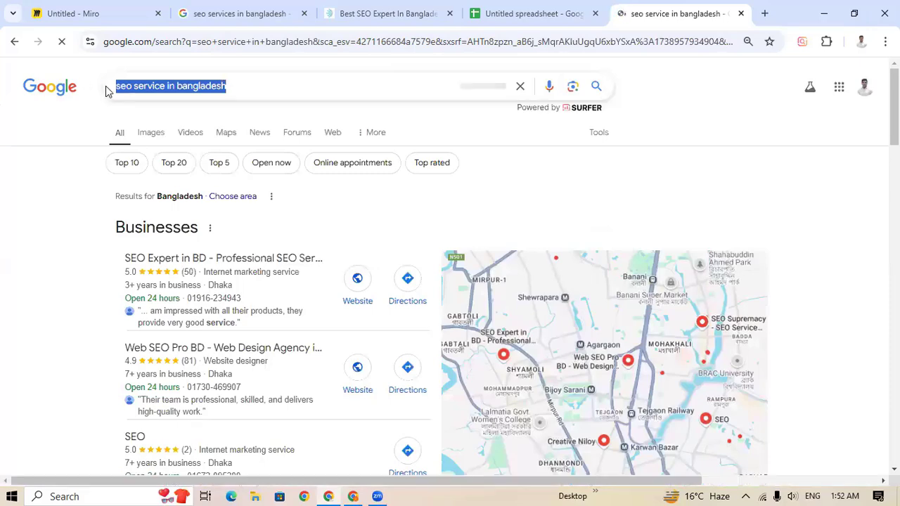
click(427, 17)
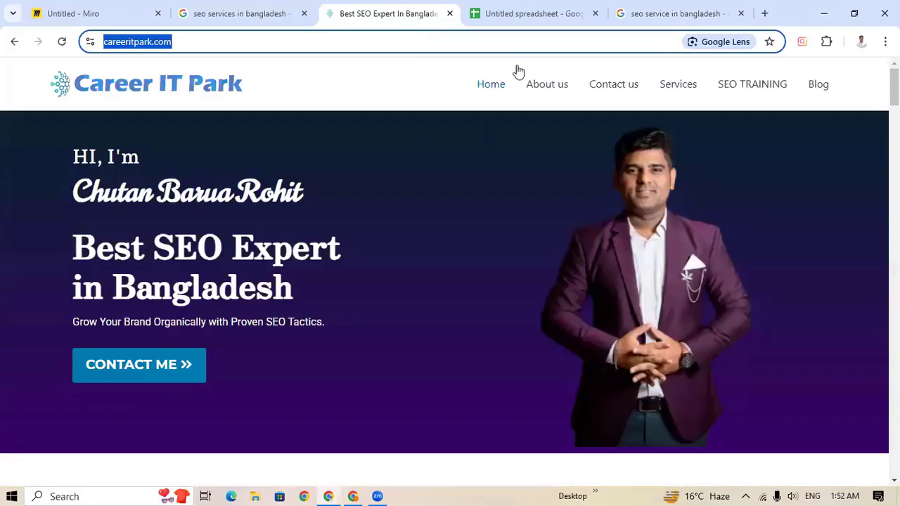
click(522, 15)
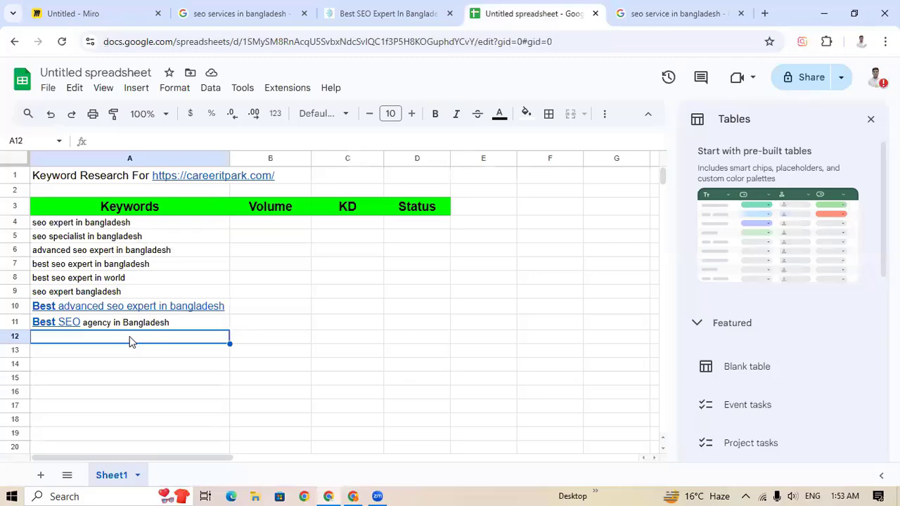
key(ctrl+v)
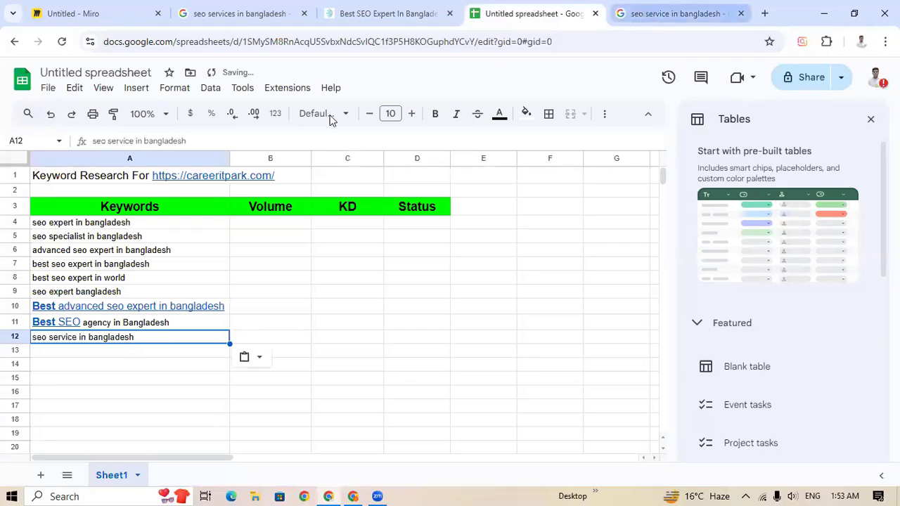
Return to Google, shorten the query to "seo service" without running it, and examine the suggested keywords
key(ctrl+Tab)
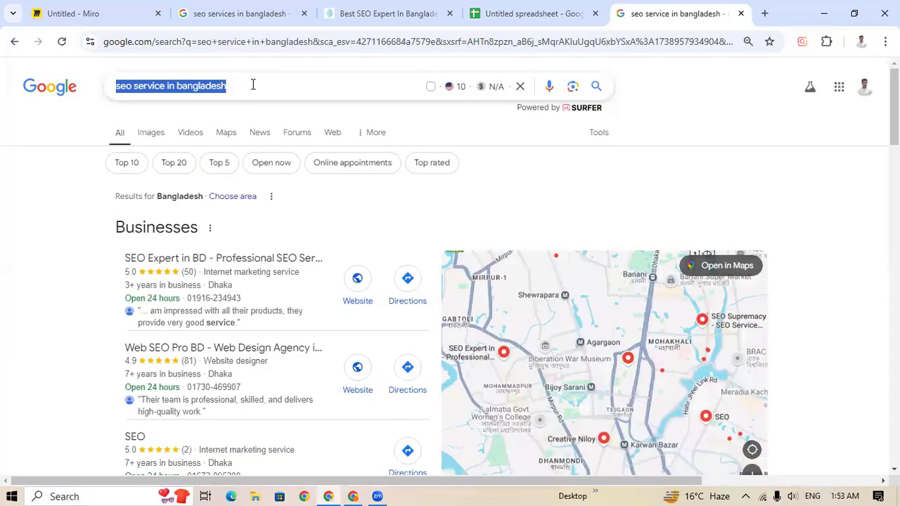
click(253, 84)
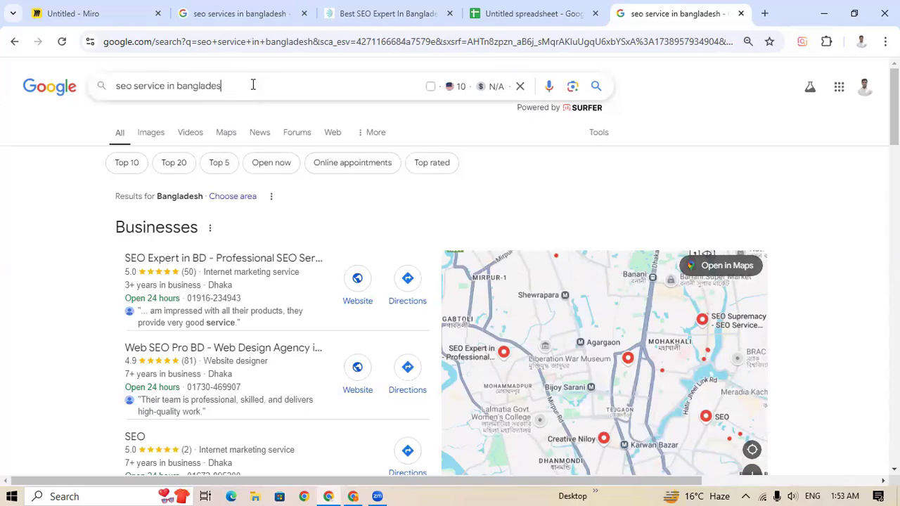
key(BackSpace)
key(BackSpace)
key(BackSpace)
key(BackSpace)
key(BackSpace)
key(BackSpace)
key(BackSpace)
key(BackSpace)
key(BackSpace)
key(BackSpace)
key(BackSpace)
key(BackSpace)
key(BackSpace)
key(BackSpace)
key(BackSpace)
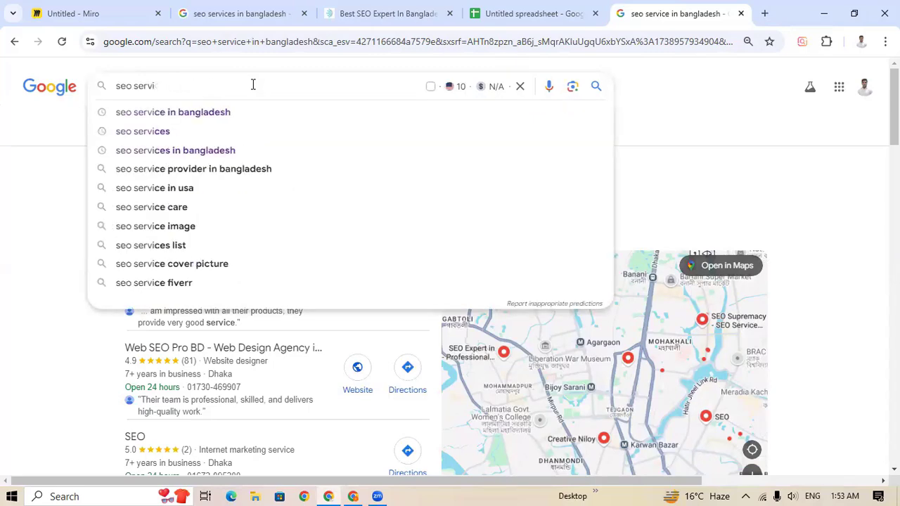
text(ce)
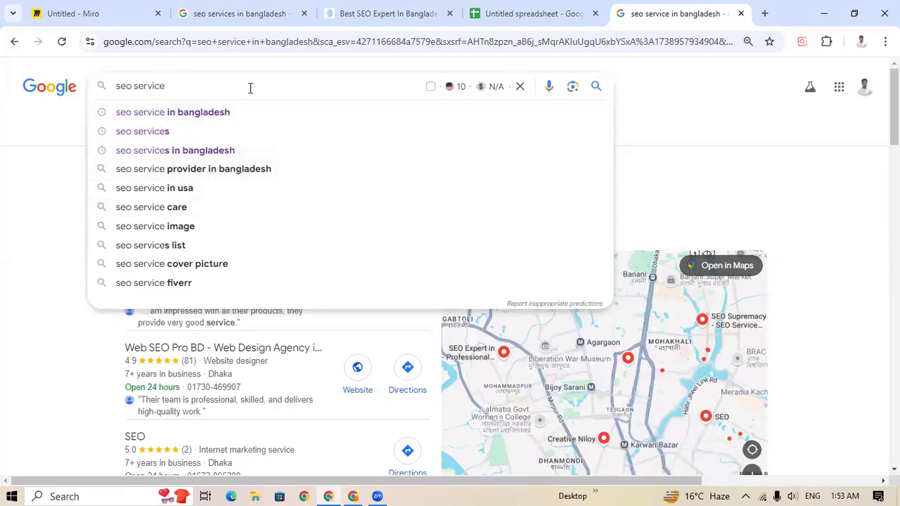
Try to copy the related search "Top seo service in bangladesh" from the Google results into A13 of the keyword sheet
click(719, 125)
scroll(478, 345, down, 15)
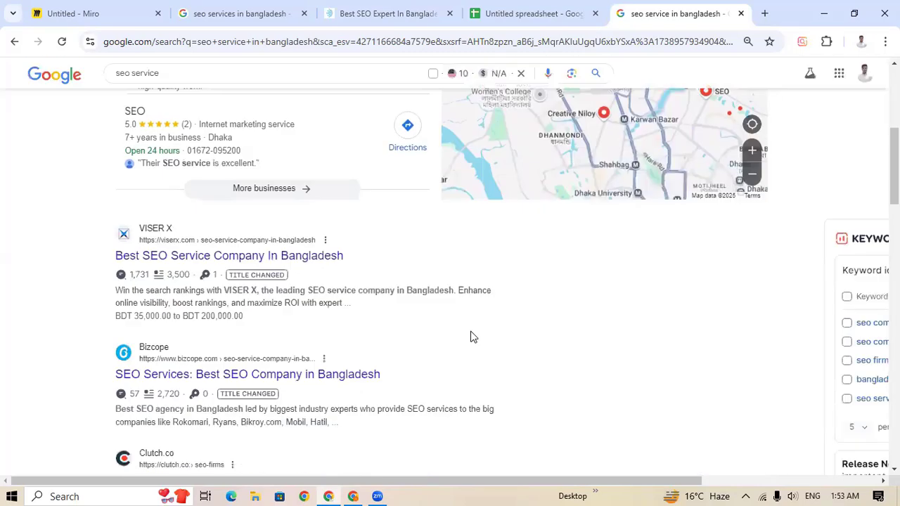
scroll(481, 349, down, 10)
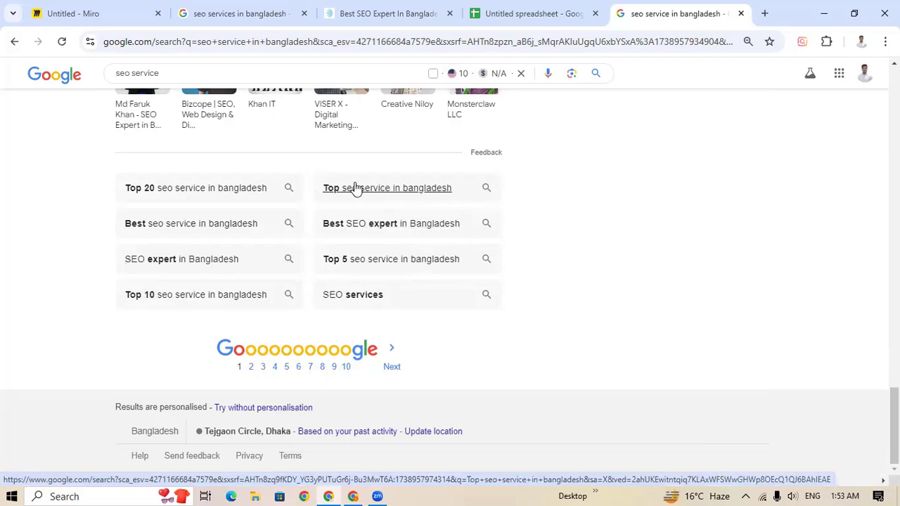
drag(318, 180, 462, 204)
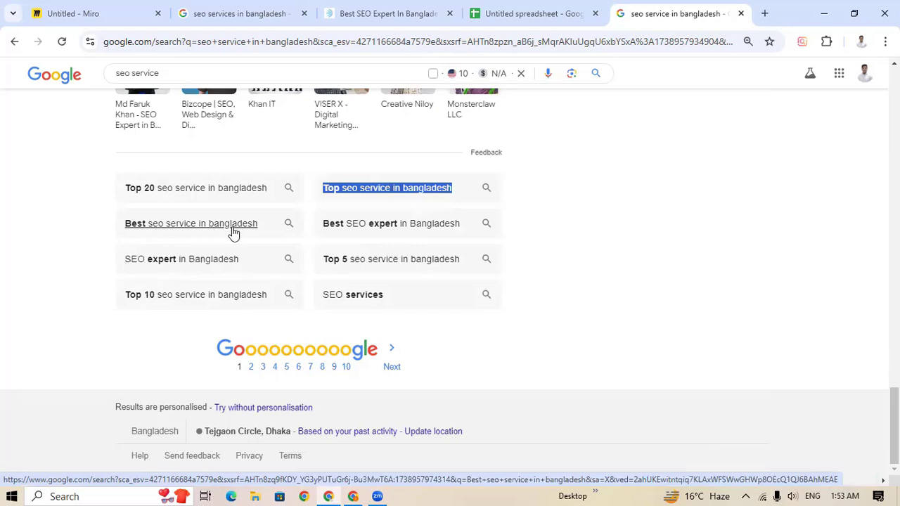
click(526, 13)
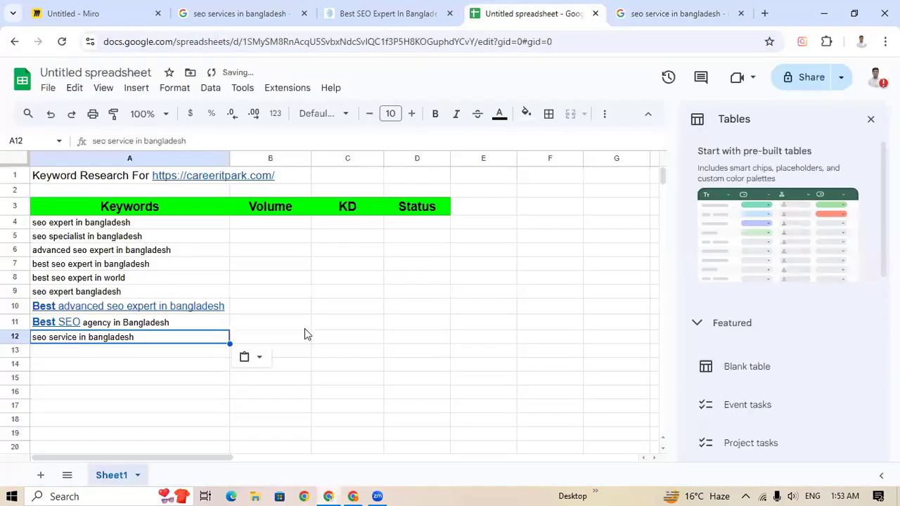
click(134, 355)
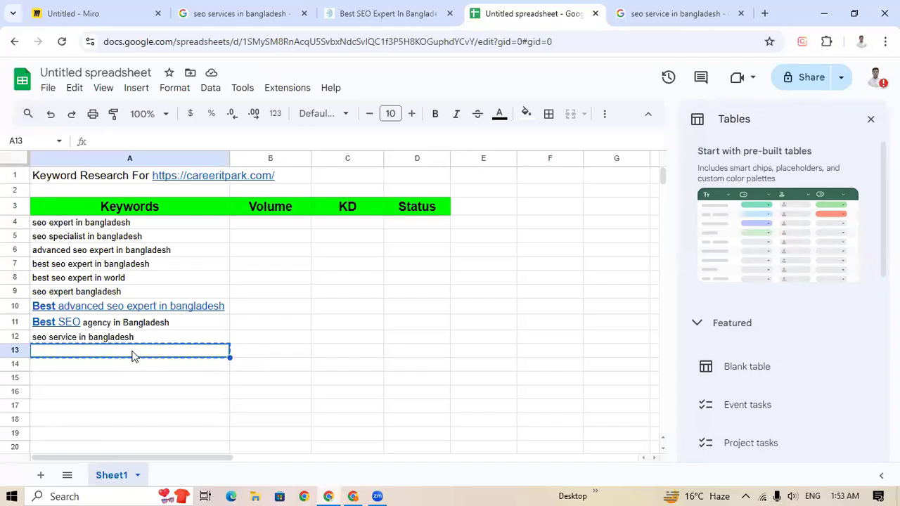
key(ctrl+v)
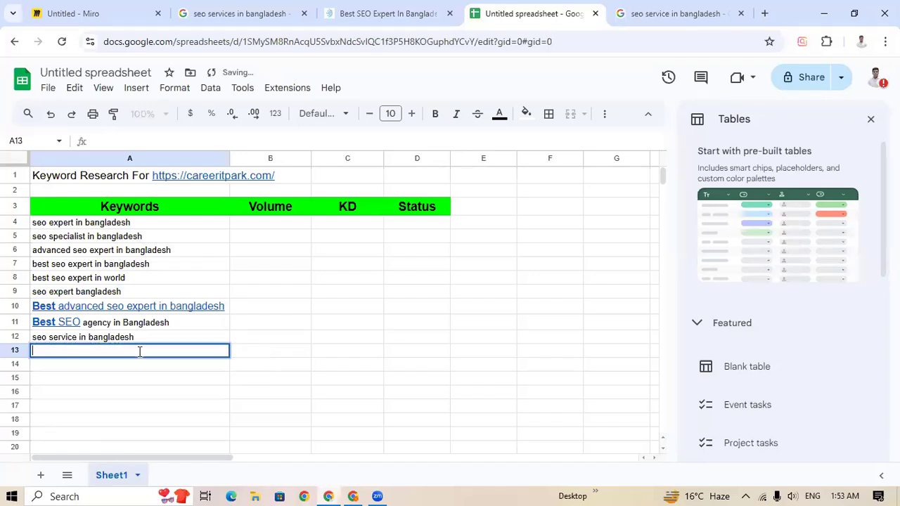
Clear the blank entry from A13 and try pasting into the cell again
double_click(138, 353)
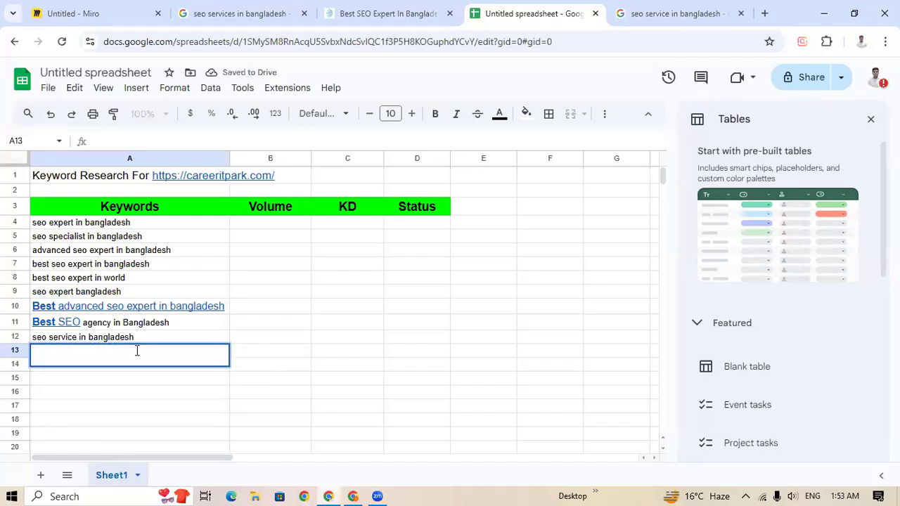
click(263, 352)
click(169, 360)
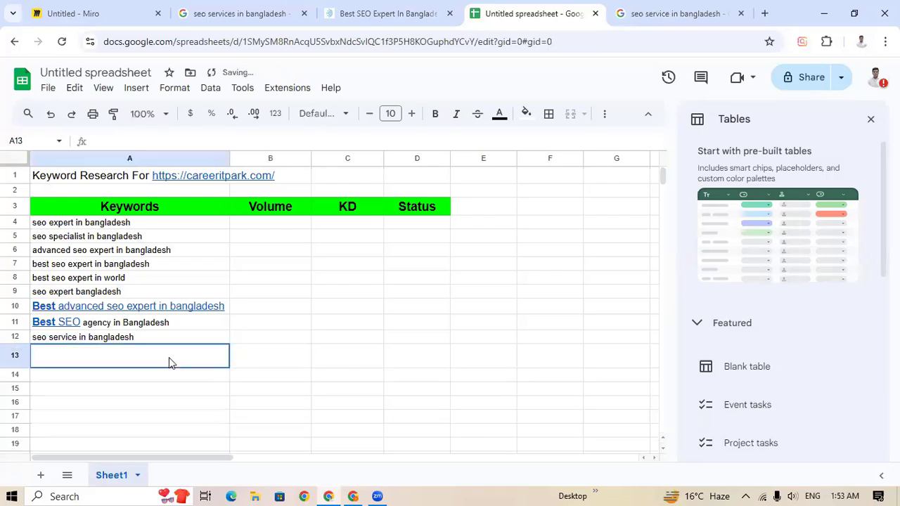
key(ctrl+c)
key(Delete)
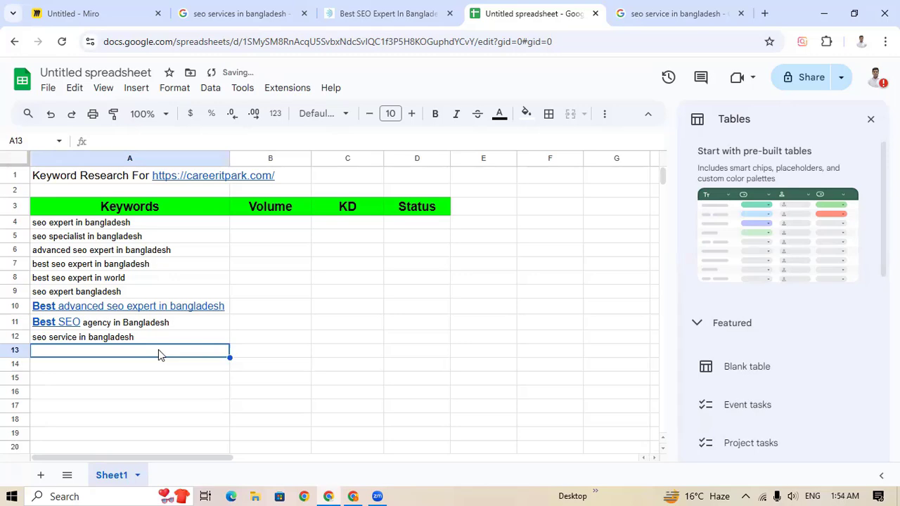
key(ctrl+v)
Copy the related search "Top seo service in bangladesh" from the Google results into A13 of the keyword sheet and remove its link
click(661, 12)
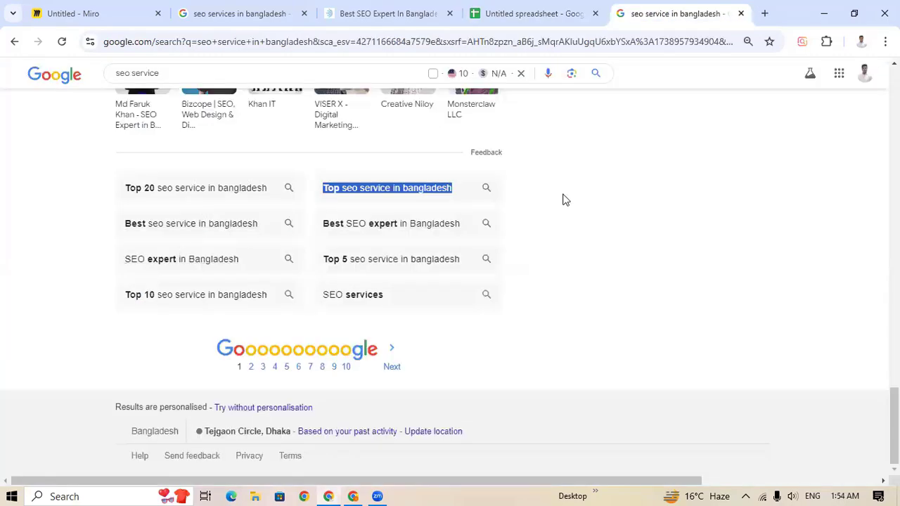
click(520, 200)
drag(470, 191, 304, 193)
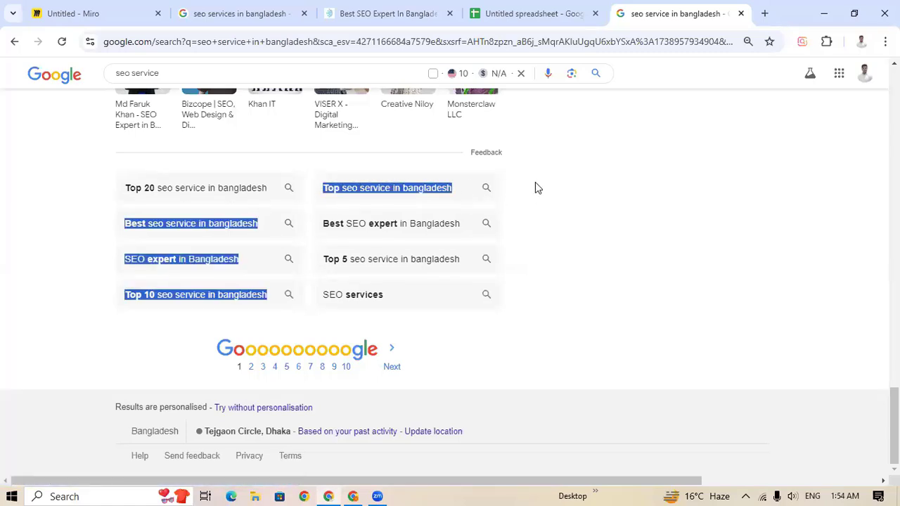
drag(309, 187, 461, 189)
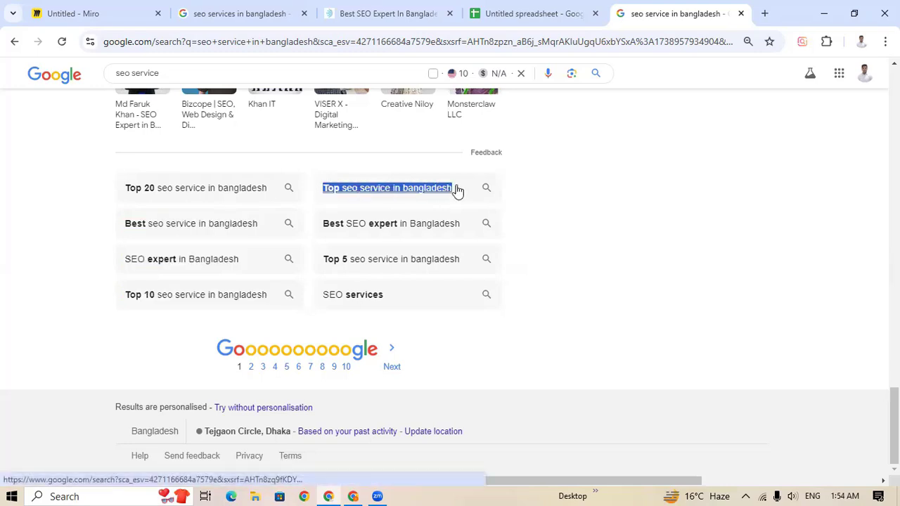
click(540, 12)
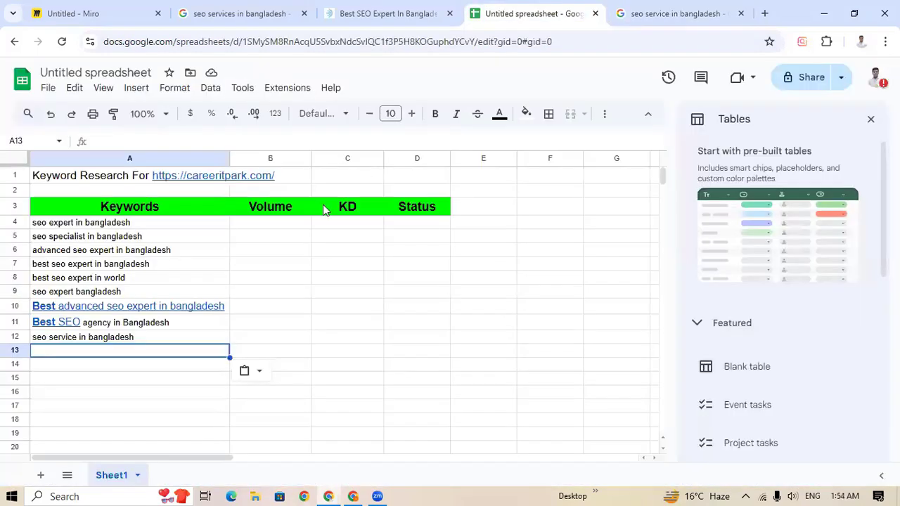
click(163, 367)
click(161, 351)
key(ctrl+v)
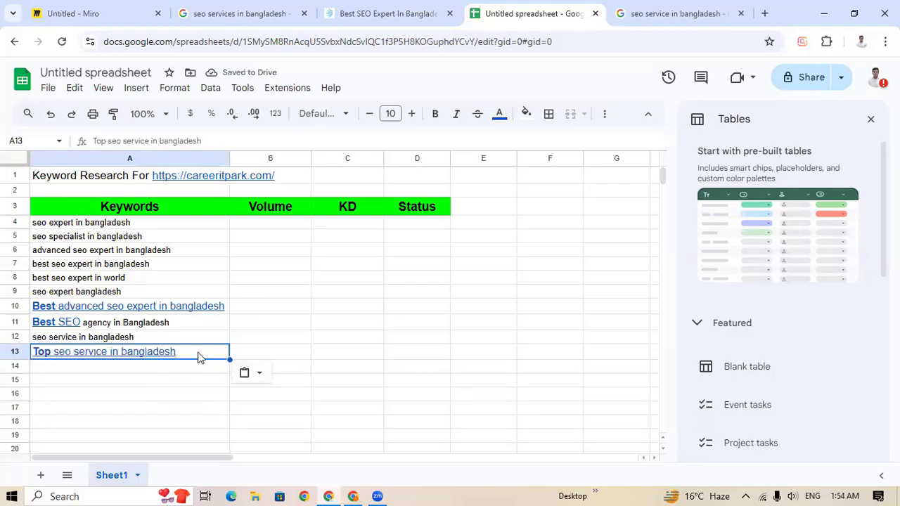
mouse_move(147, 354)
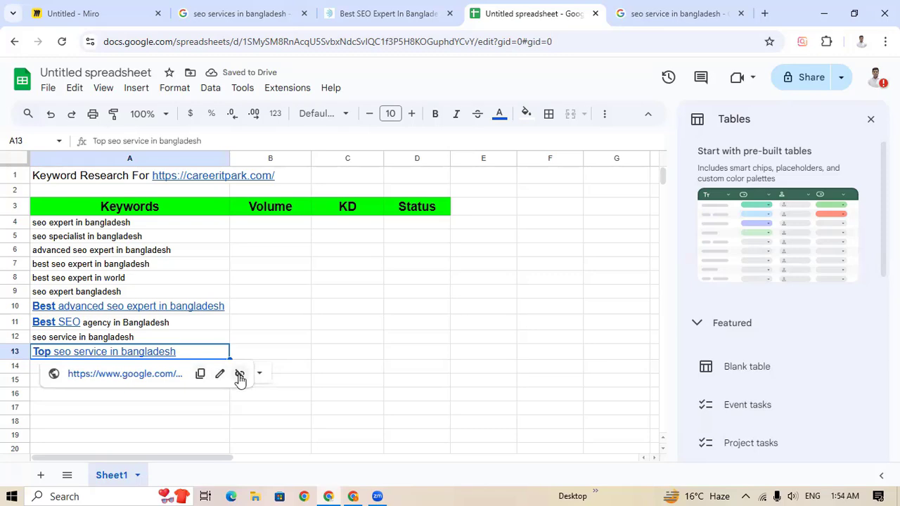
click(239, 376)
click(177, 367)
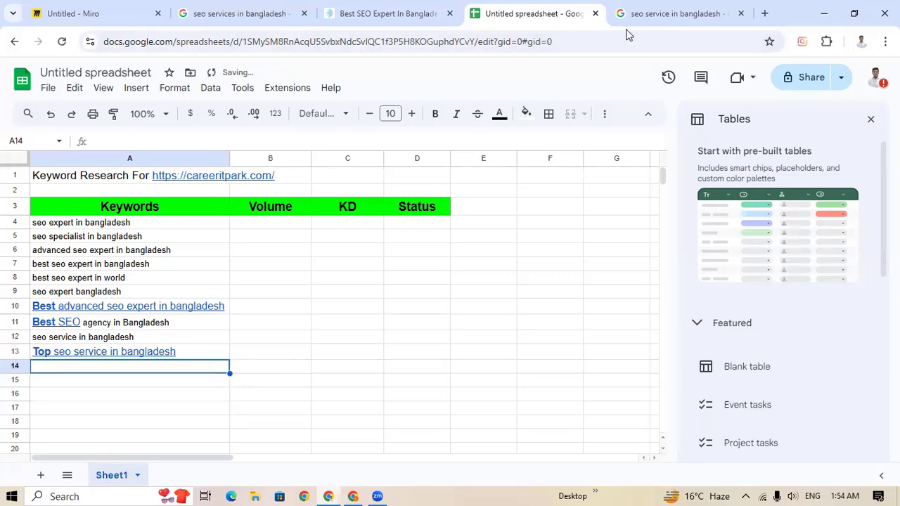
Copy the related search "Best seo service in bangladesh" from the Google results into A14 of the keyword sheet and remove its link
click(648, 13)
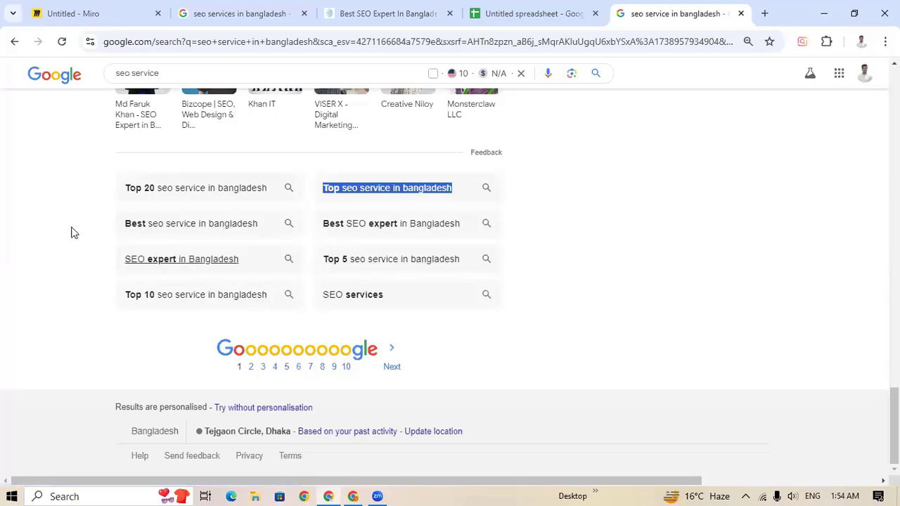
drag(100, 225, 276, 230)
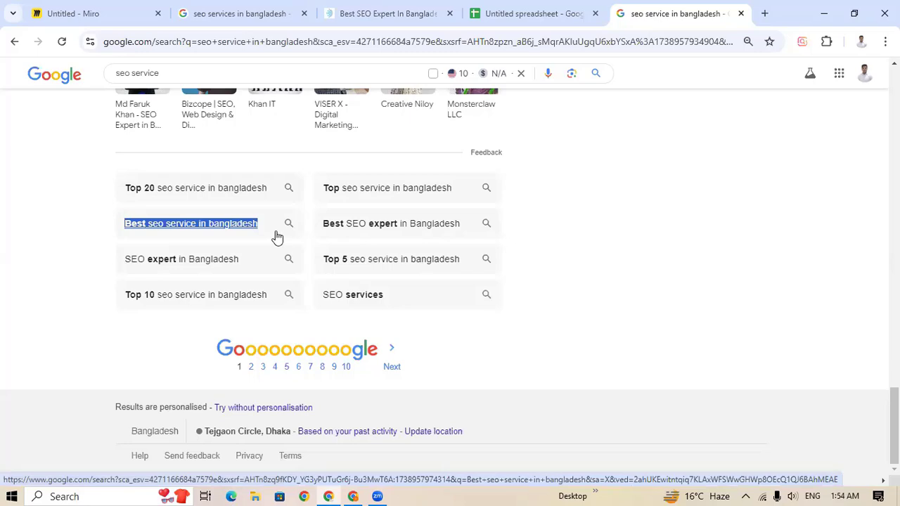
click(492, 12)
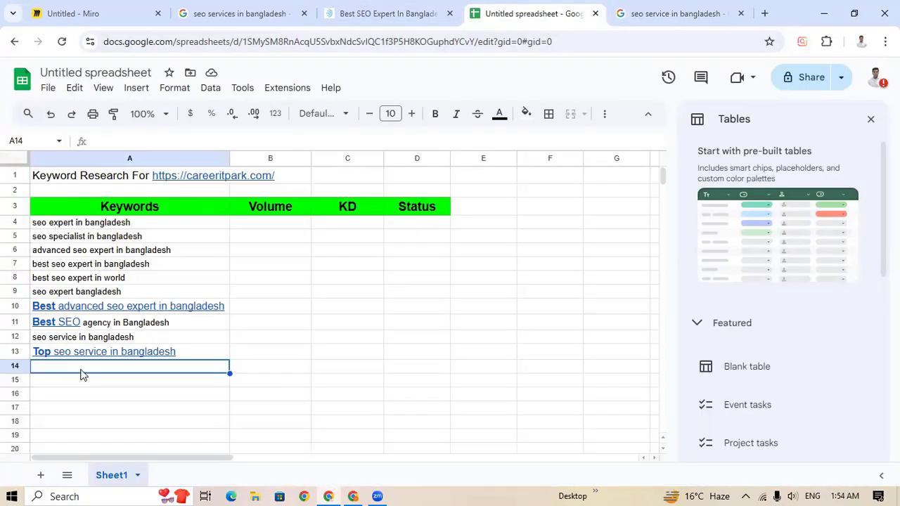
key(ctrl+v)
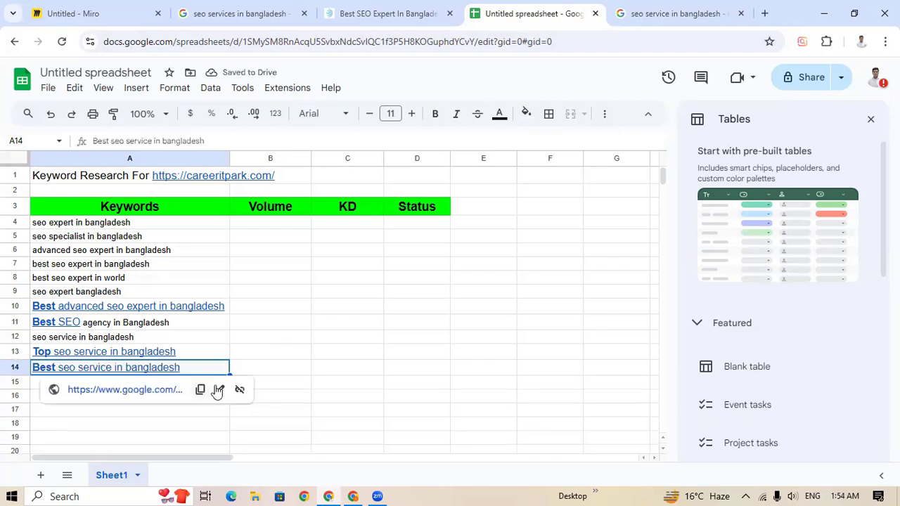
click(237, 392)
click(146, 386)
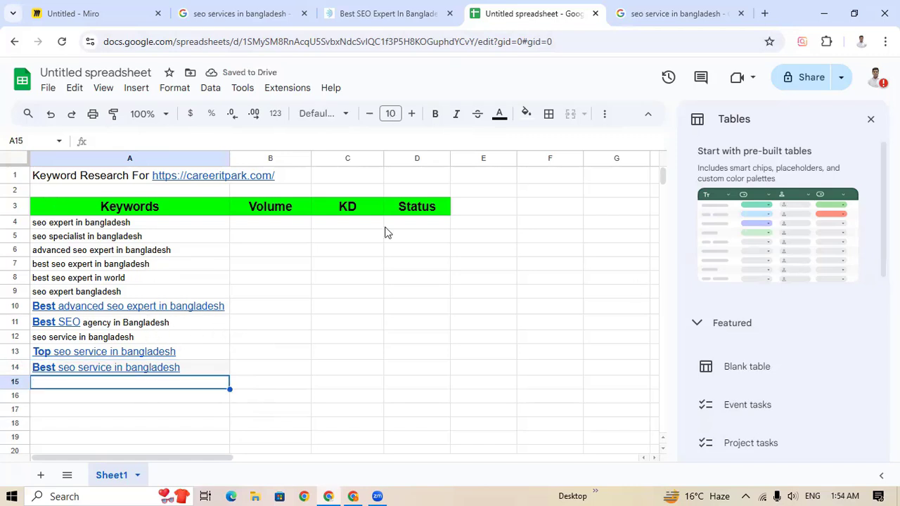
Return to Google, change the query to "seo specialist" without running it, and examine the suggested keywords
click(671, 14)
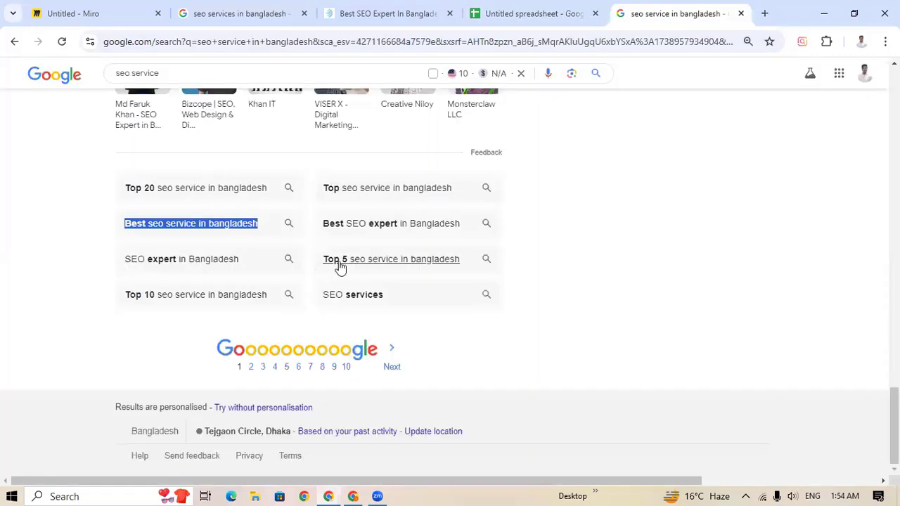
scroll(712, 291, up, 20)
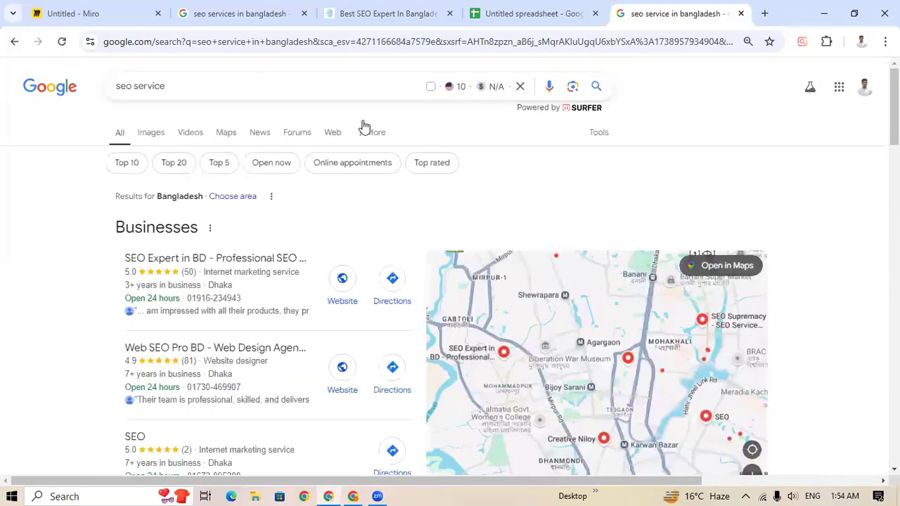
click(184, 88)
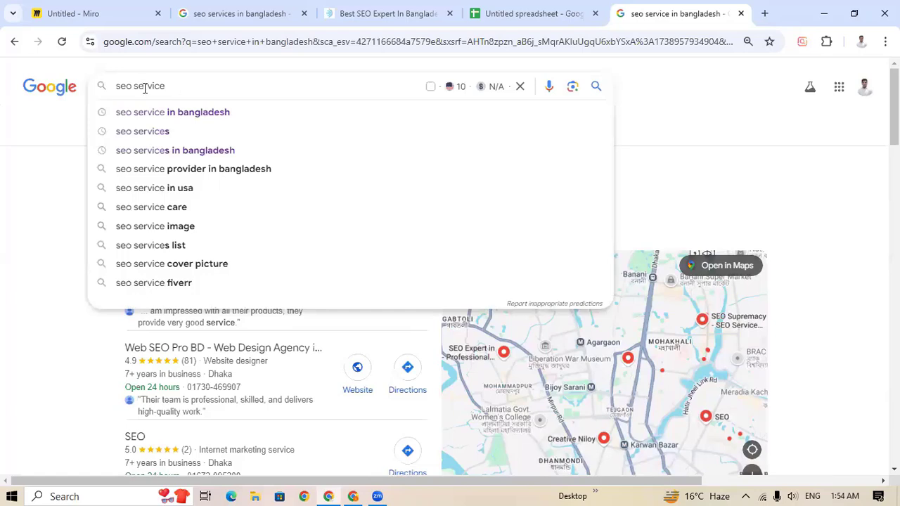
drag(166, 86, 133, 86)
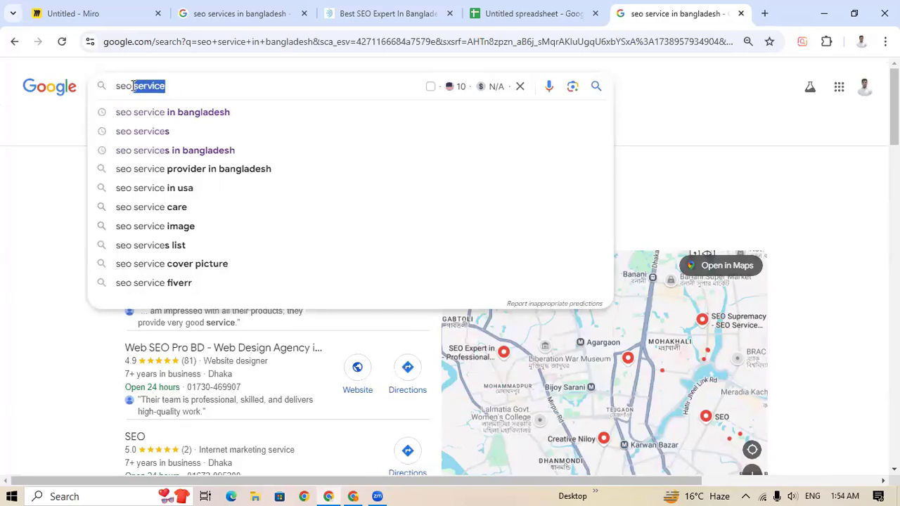
text(speci)
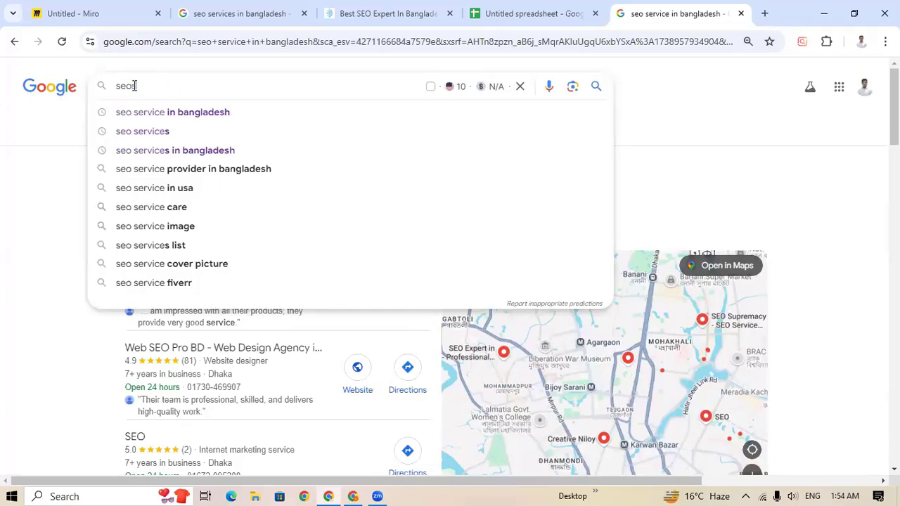
text(a)
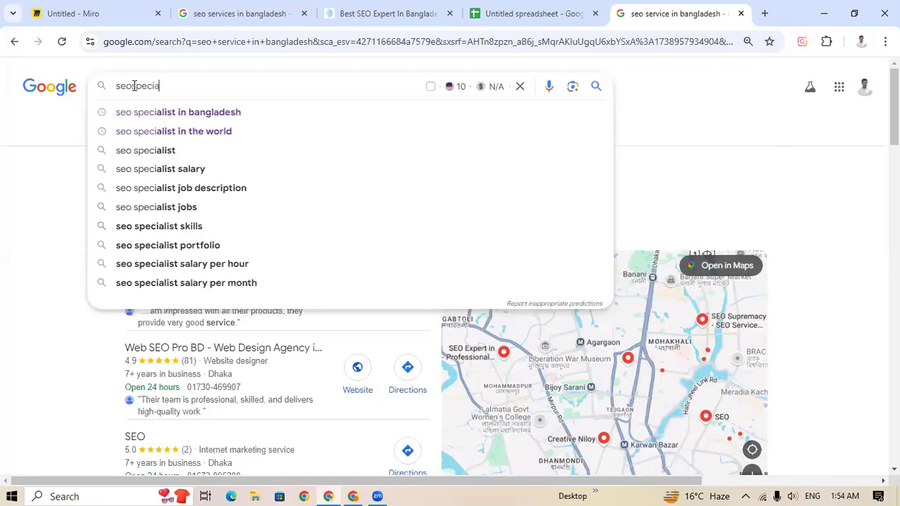
text(l)
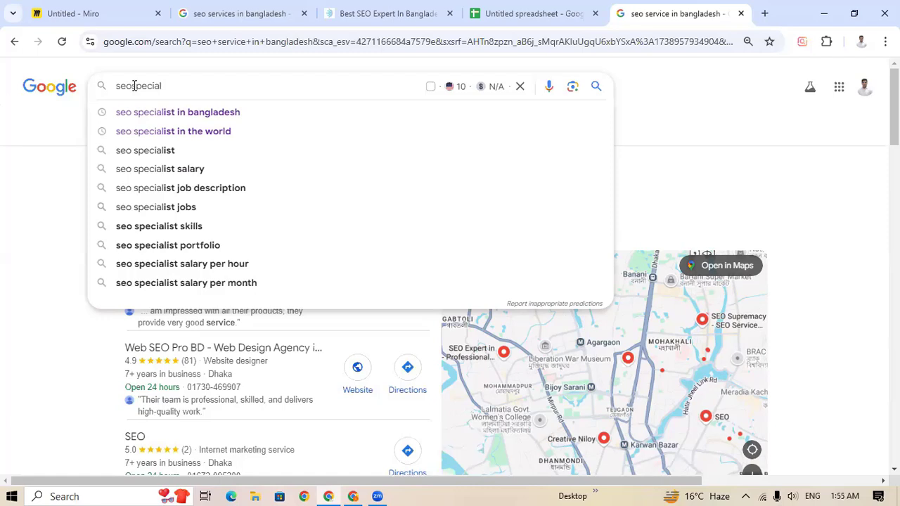
text(ist)
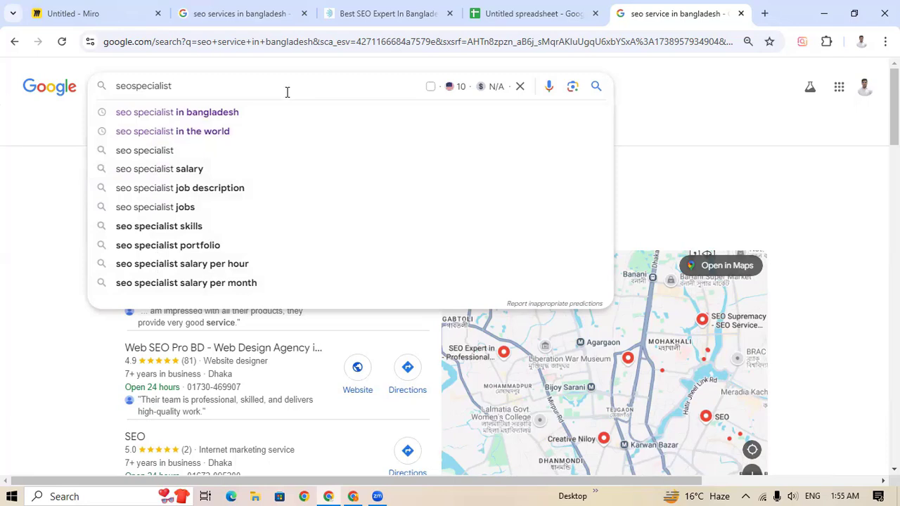
click(131, 87)
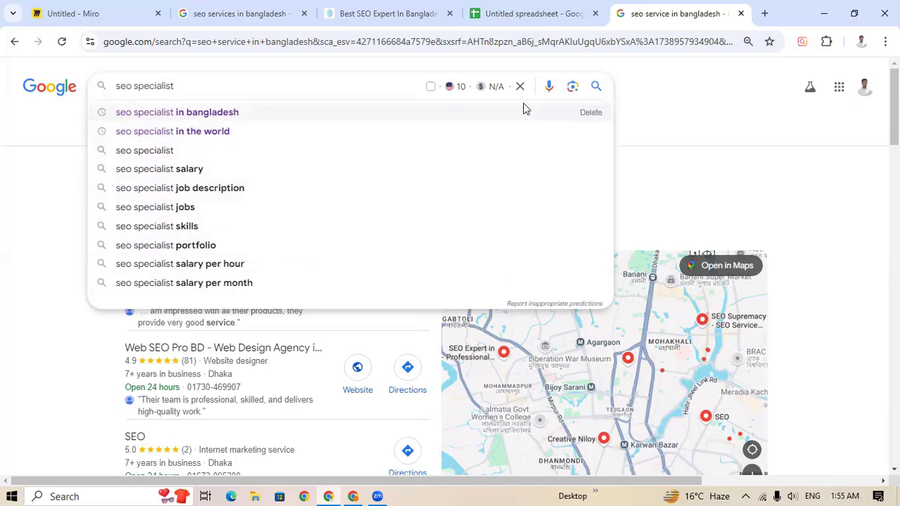
Run the Google search for "seo specialist"
right_click(231, 121)
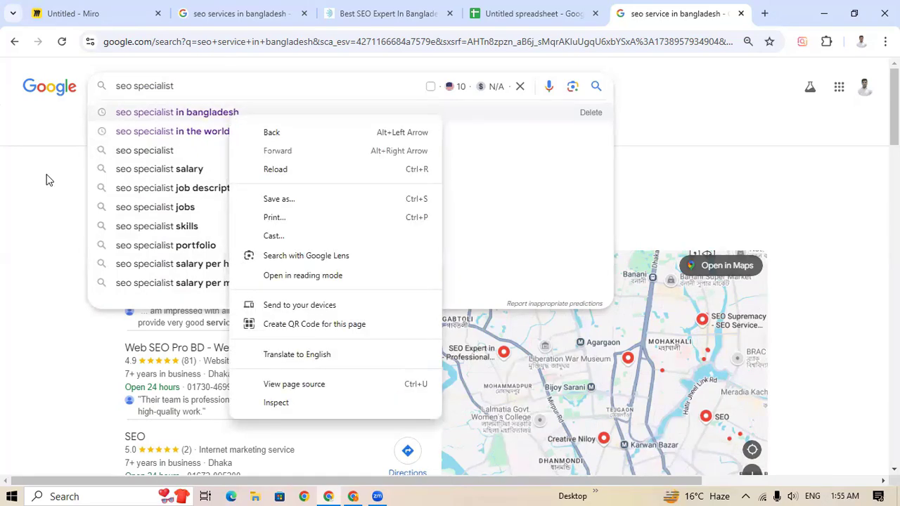
click(59, 159)
click(198, 85)
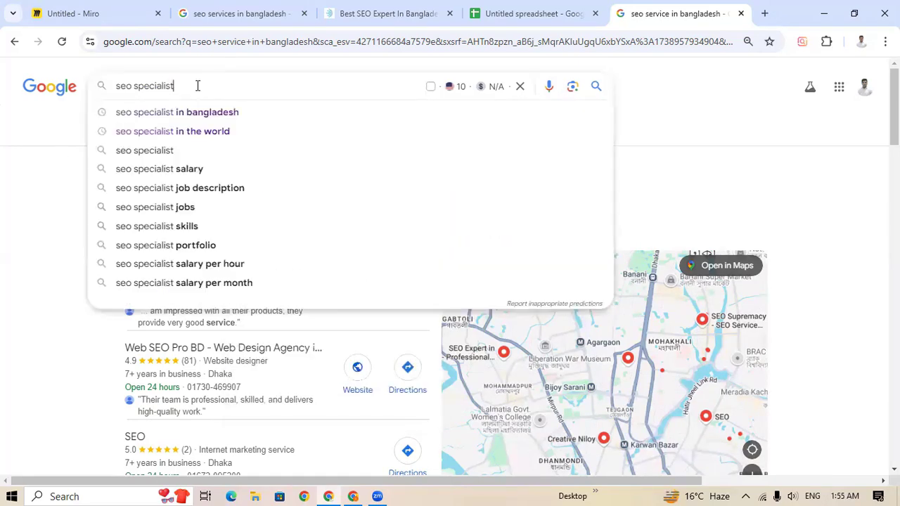
key(Return)
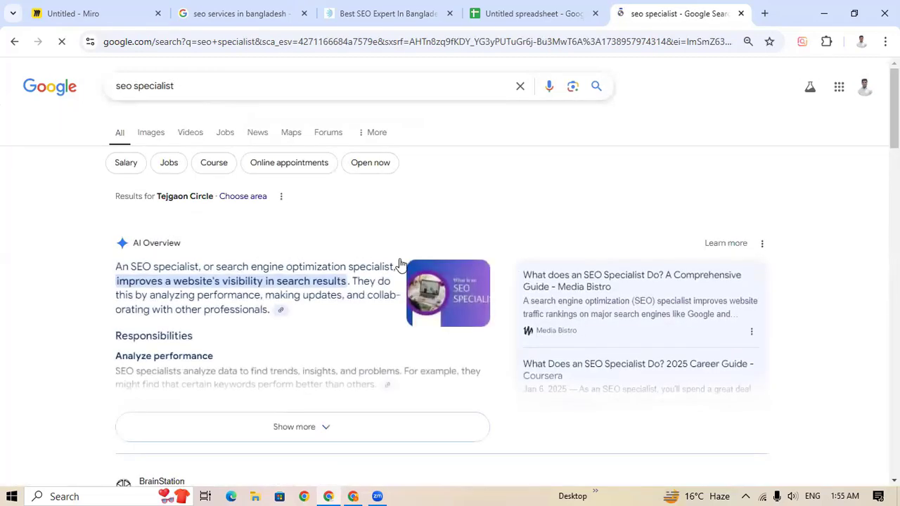
Examine the search suggestions and the "People also search for" keywords for "seo specialist"
click(235, 86)
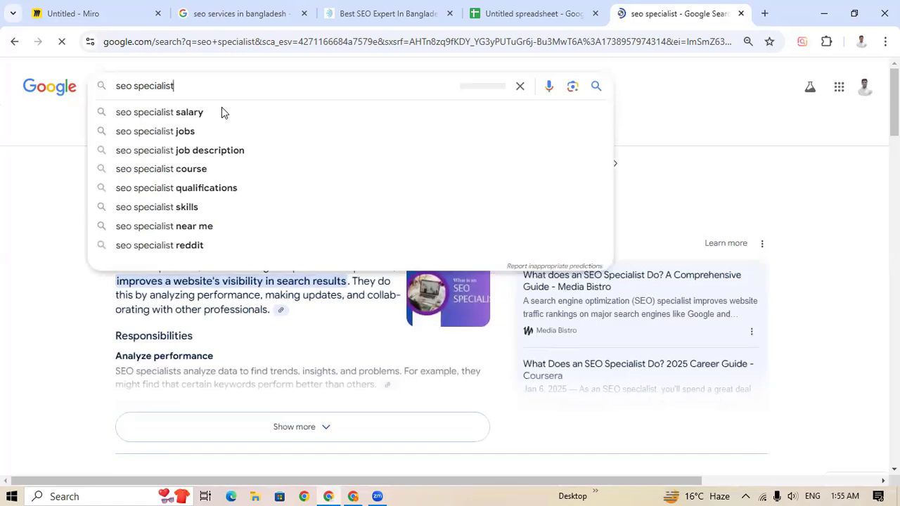
scroll(658, 316, down, 5)
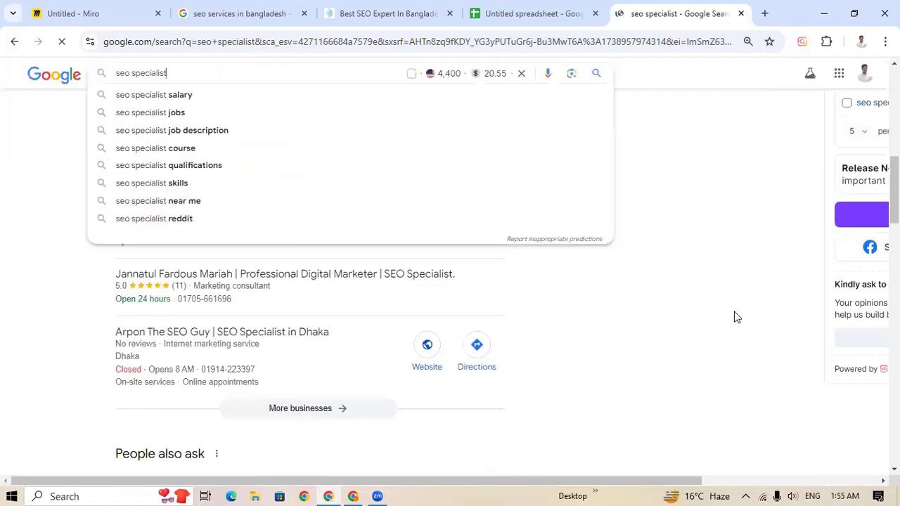
click(744, 294)
scroll(706, 316, down, 3)
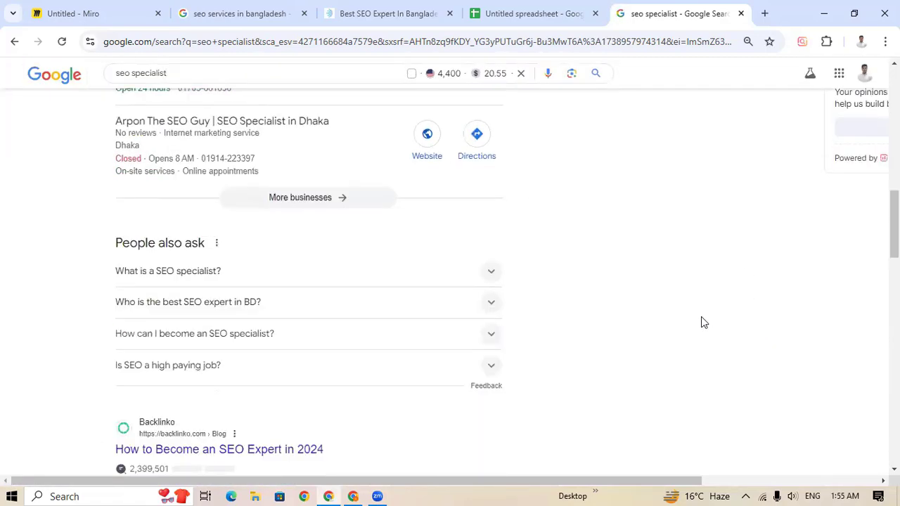
scroll(696, 323, down, 15)
scroll(691, 327, up, 2)
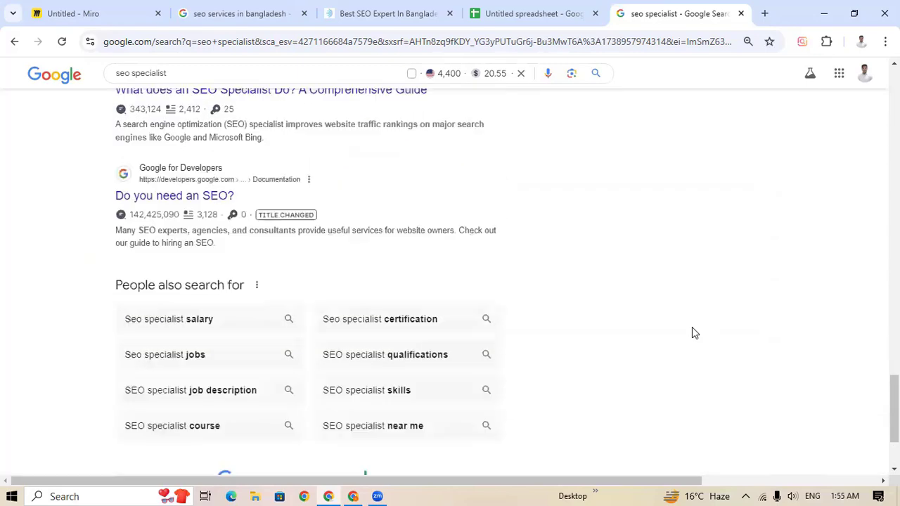
scroll(696, 328, down, 2)
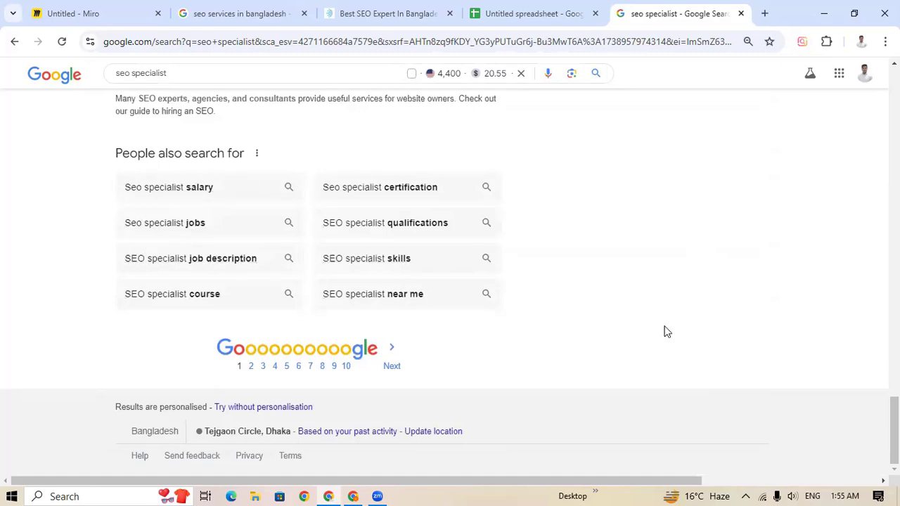
Review the "seo specialist" suggestions again and set the results page zoom to 100%
scroll(666, 332, up, 15)
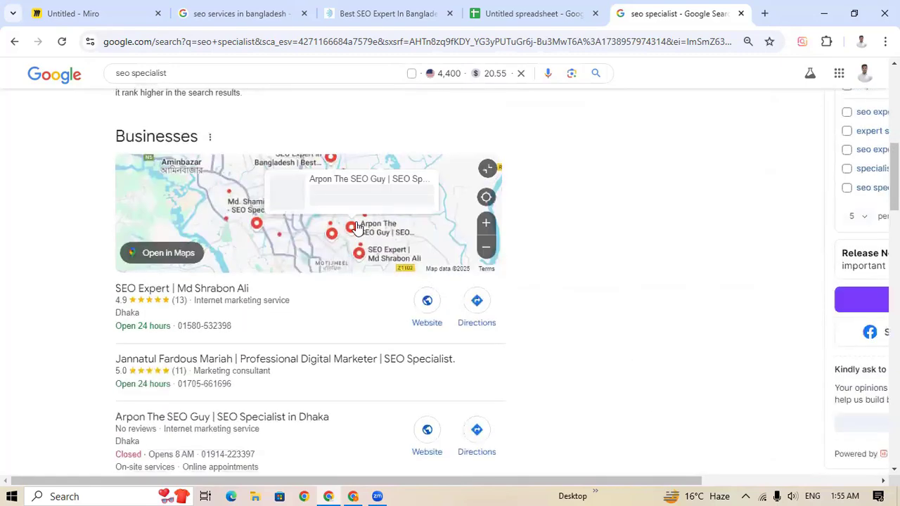
click(356, 227)
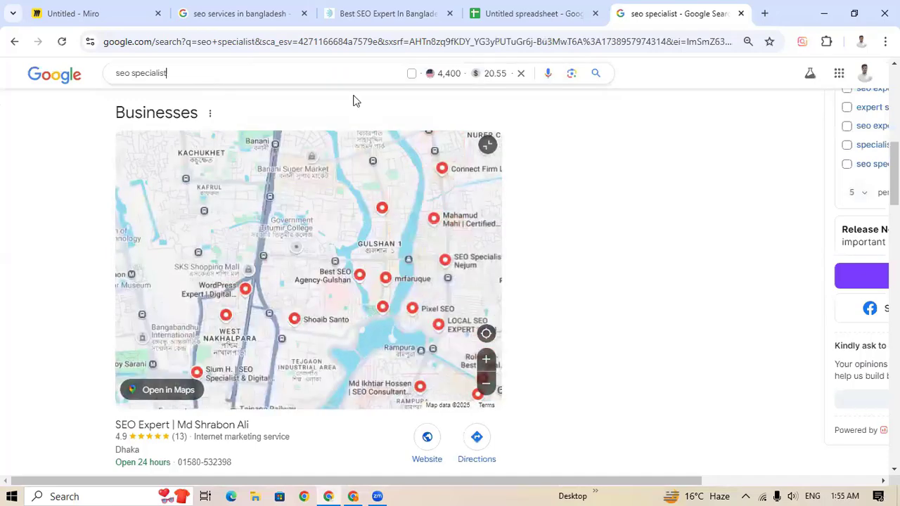
scroll(667, 222, up, 3)
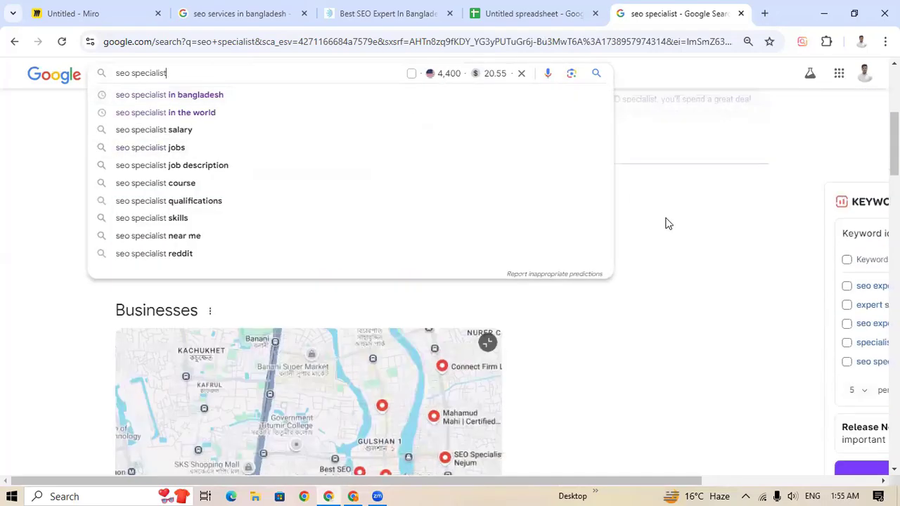
click(667, 223)
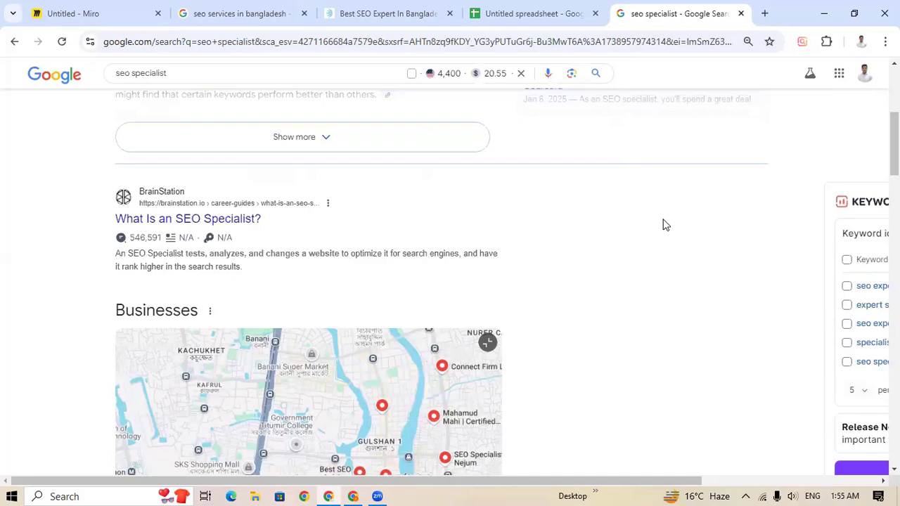
key(ctrl+plus)
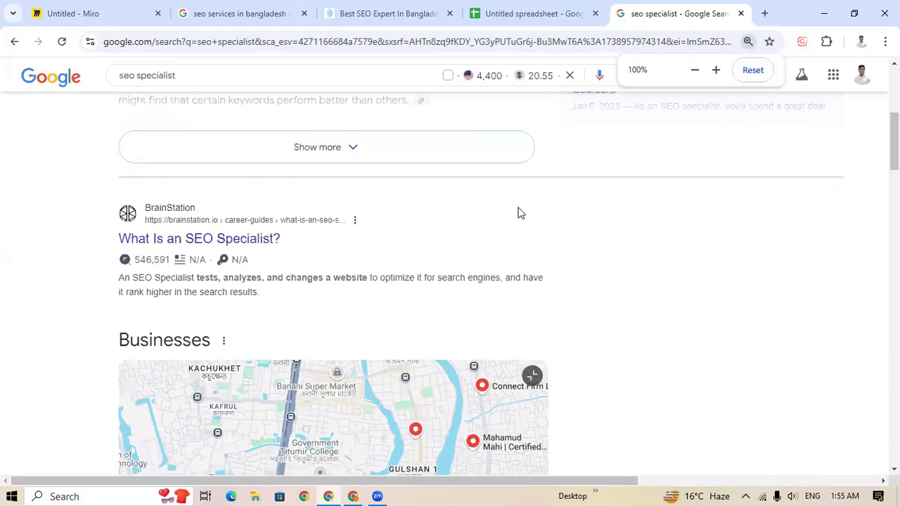
scroll(540, 196, up, 5)
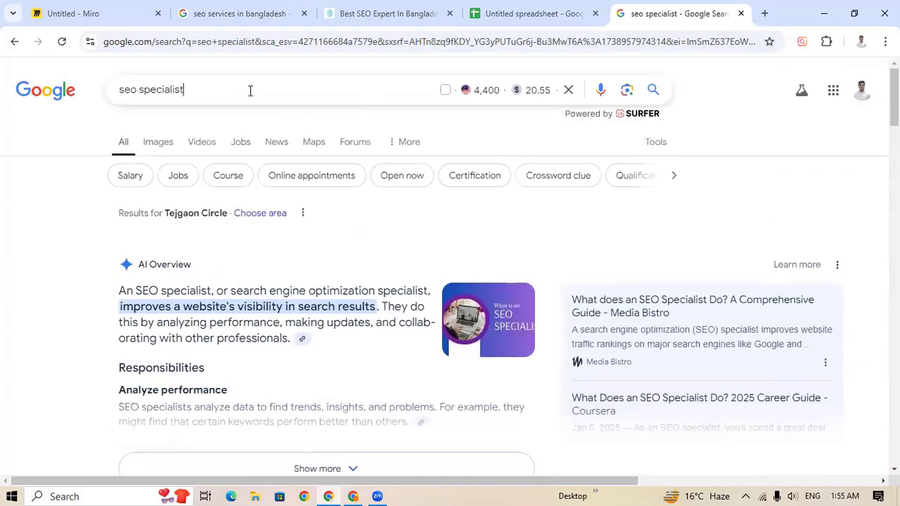
Run the suggested Google search "seo specialist in bangladesh" and copy that query into cell A15 of the keyword sheet
click(250, 90)
click(251, 118)
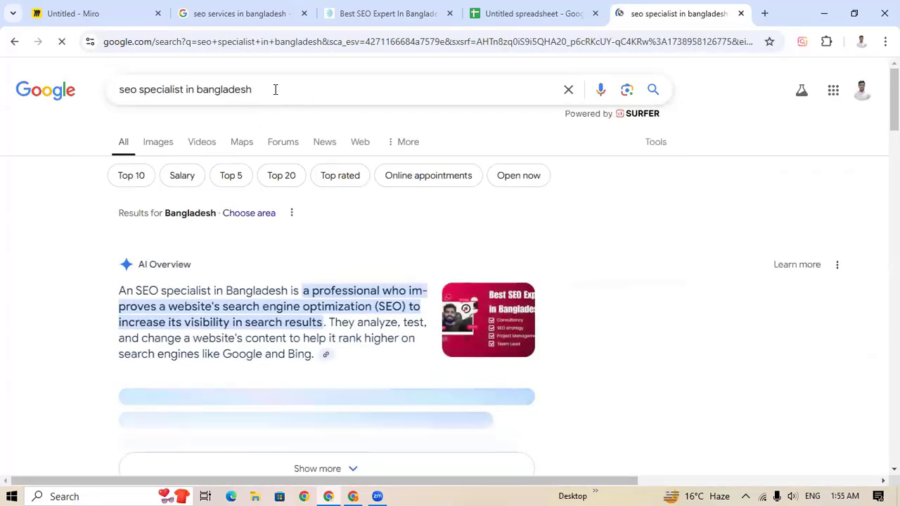
drag(275, 88, 88, 89)
key(ctrl+c)
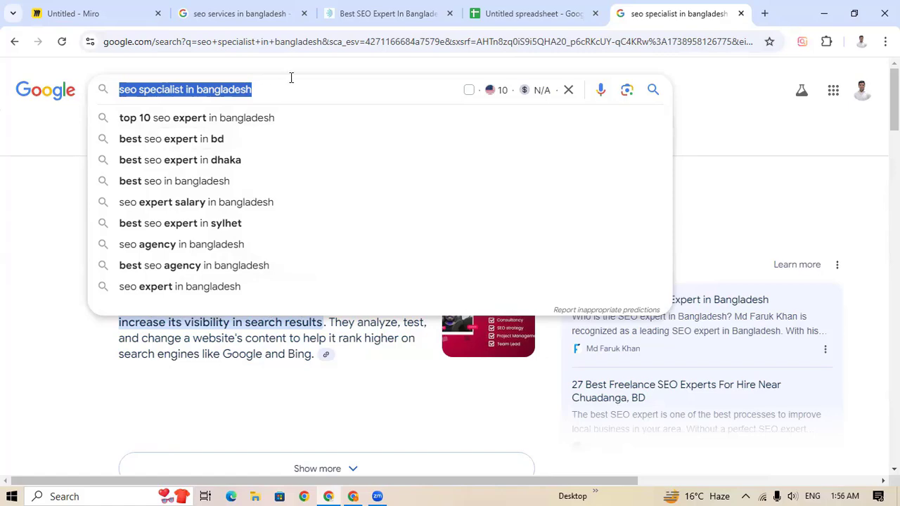
click(526, 18)
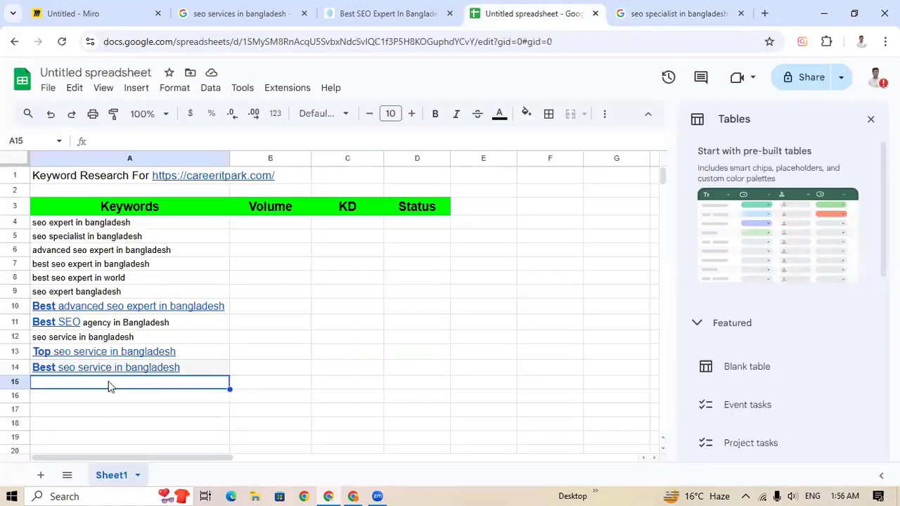
key(ctrl+v)
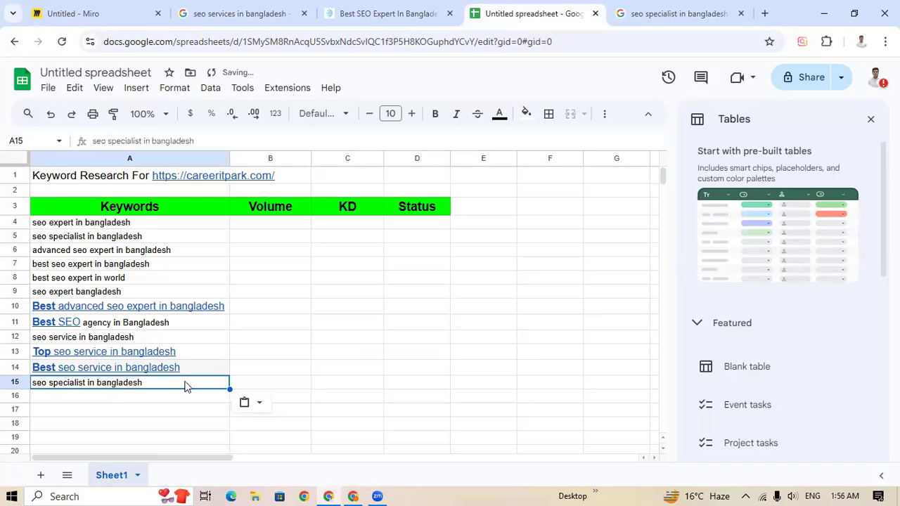
Copy "Best SEO in Bangladesh" from Google's "People also search for" keywords into cell A16 of the keyword sheet
click(693, 13)
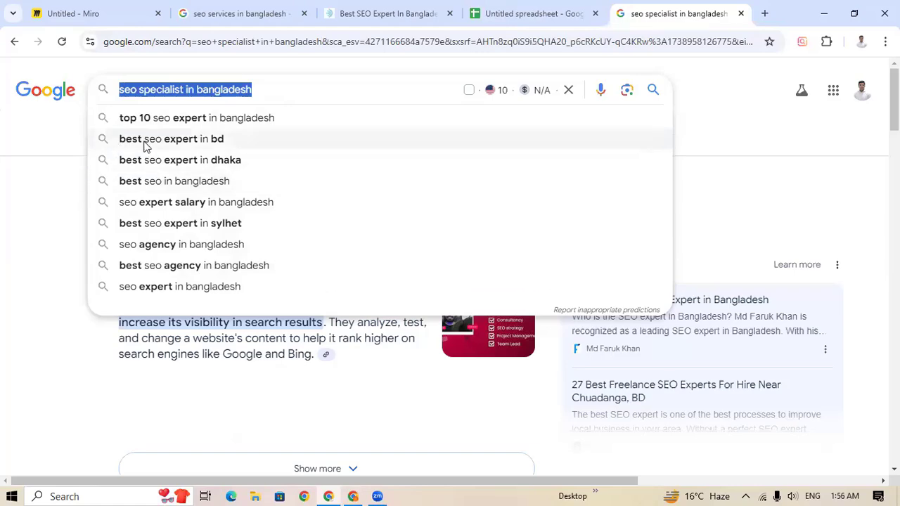
click(765, 121)
scroll(730, 421, down, 5)
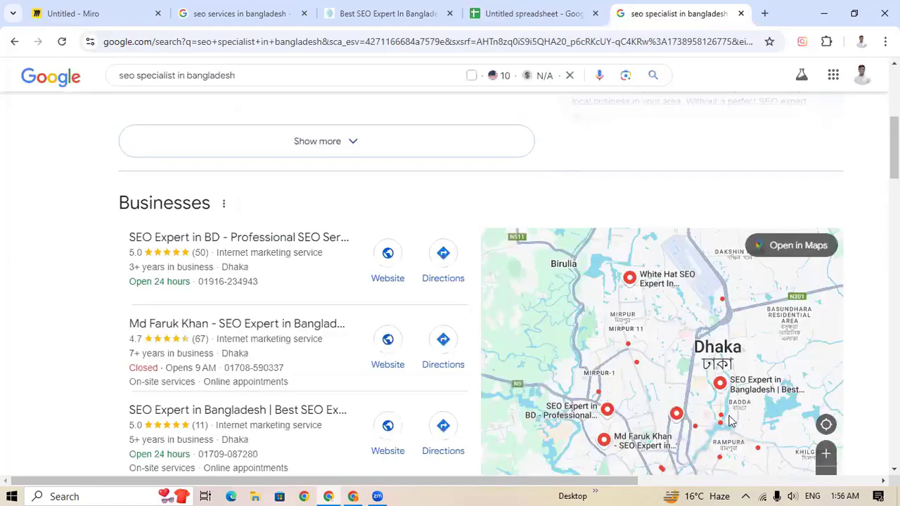
scroll(730, 421, down, 3)
scroll(843, 451, down, 15)
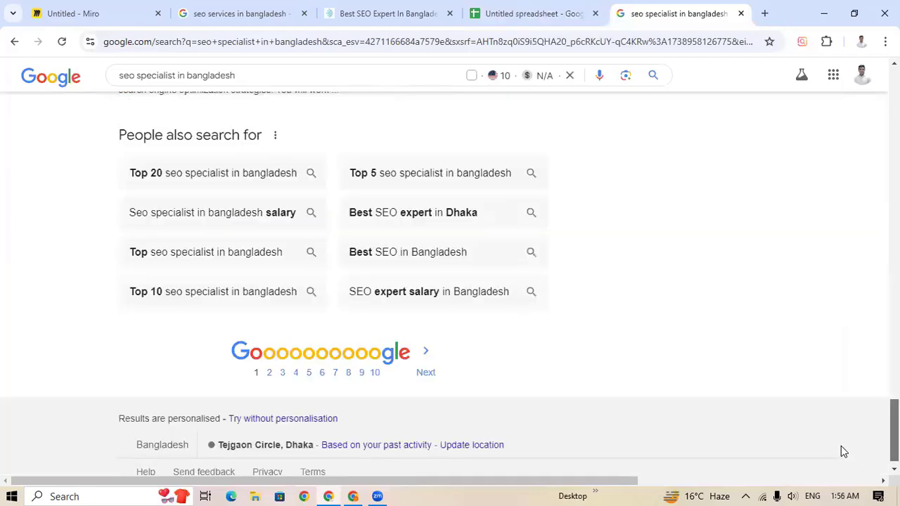
scroll(843, 451, up, 1)
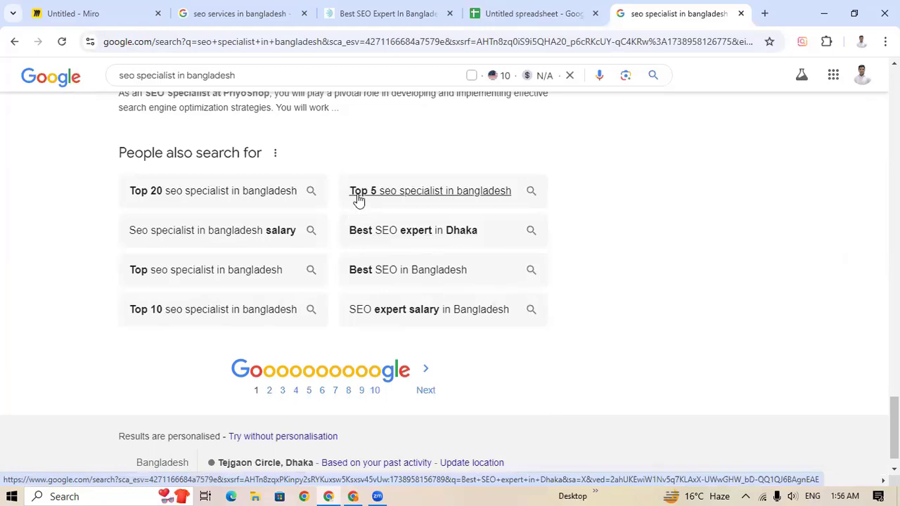
drag(333, 273, 638, 297)
click(358, 287)
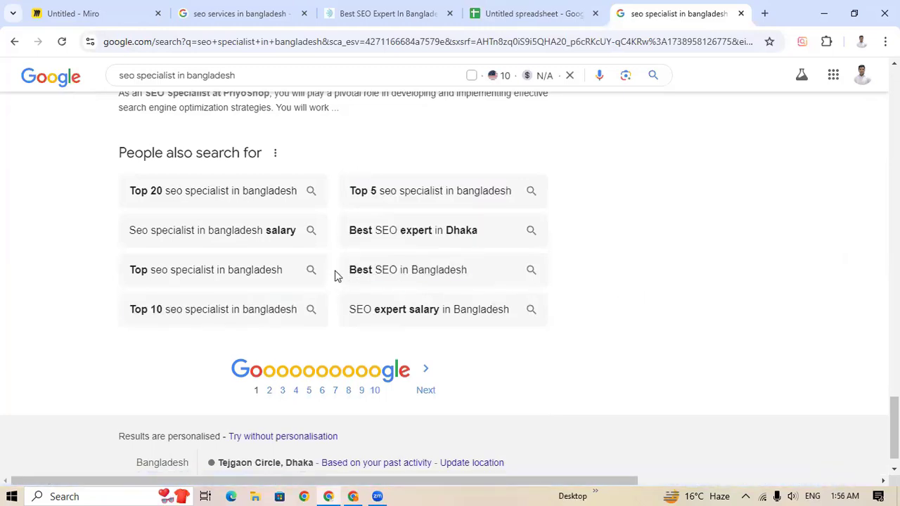
drag(335, 274, 473, 278)
key(ctrl+c)
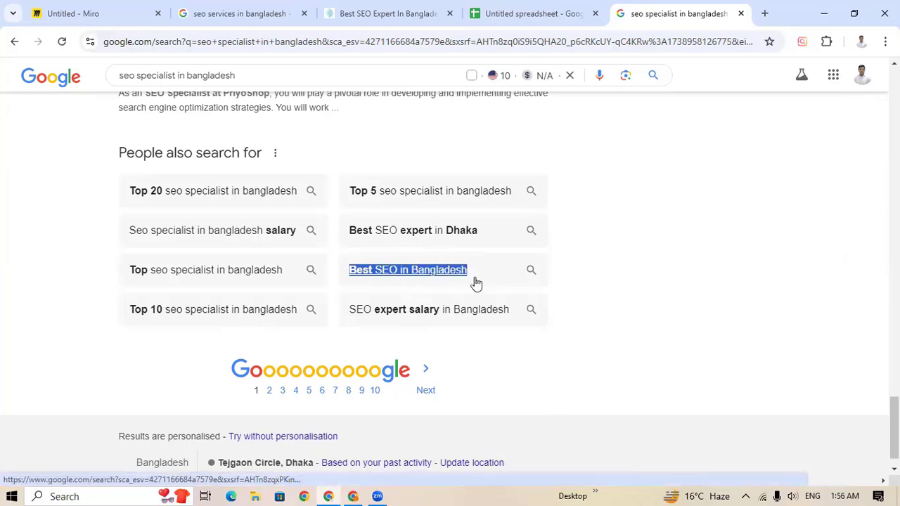
click(531, 13)
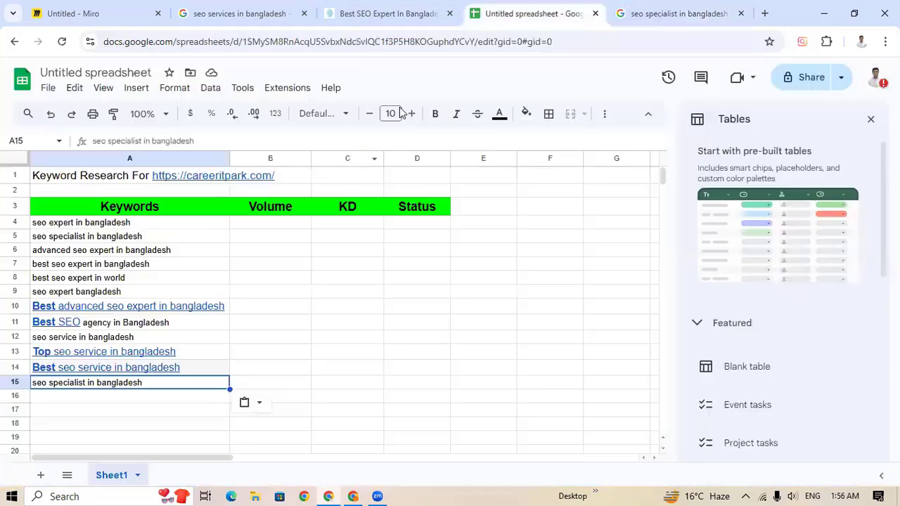
click(131, 398)
key(ctrl+v)
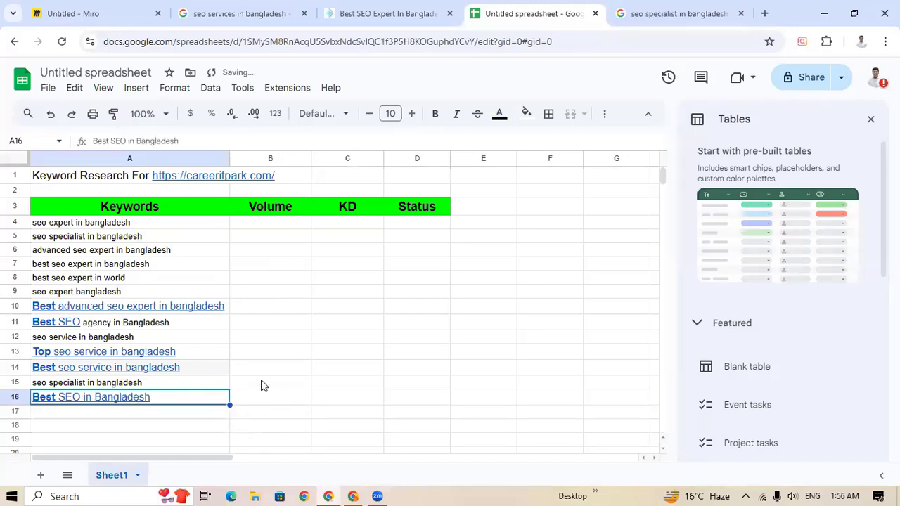
Return to the Google results for "seo specialist in bangladesh" and examine the listings, the site's search performance and the "People also ask" questions
click(693, 15)
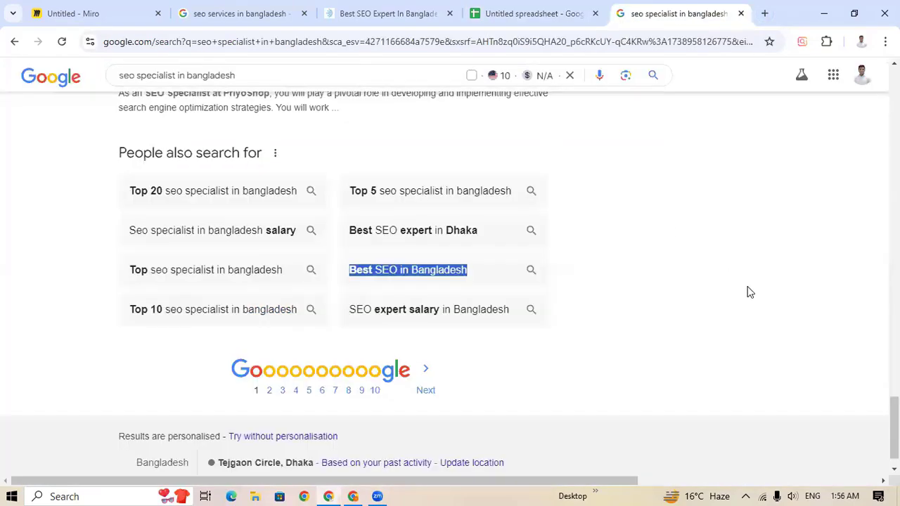
scroll(763, 362, up, 15)
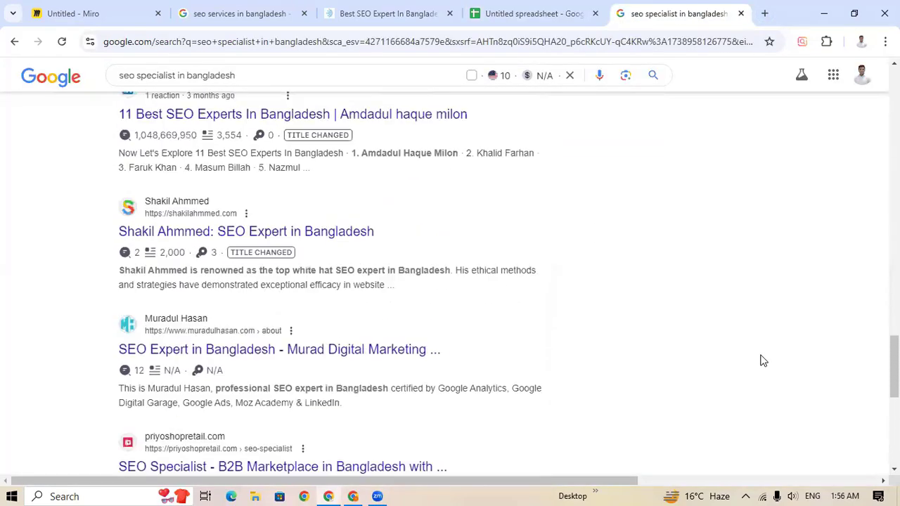
scroll(764, 359, up, 3)
scroll(765, 357, down, 4)
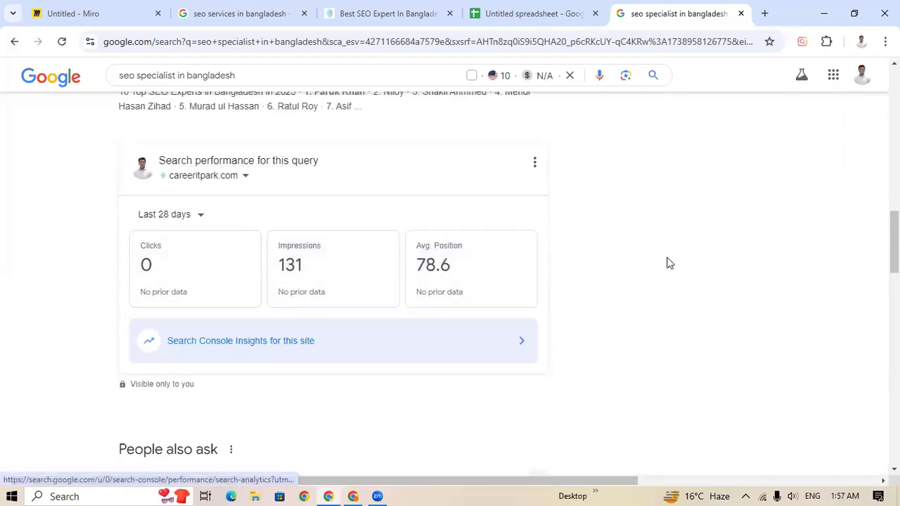
scroll(613, 360, up, 1)
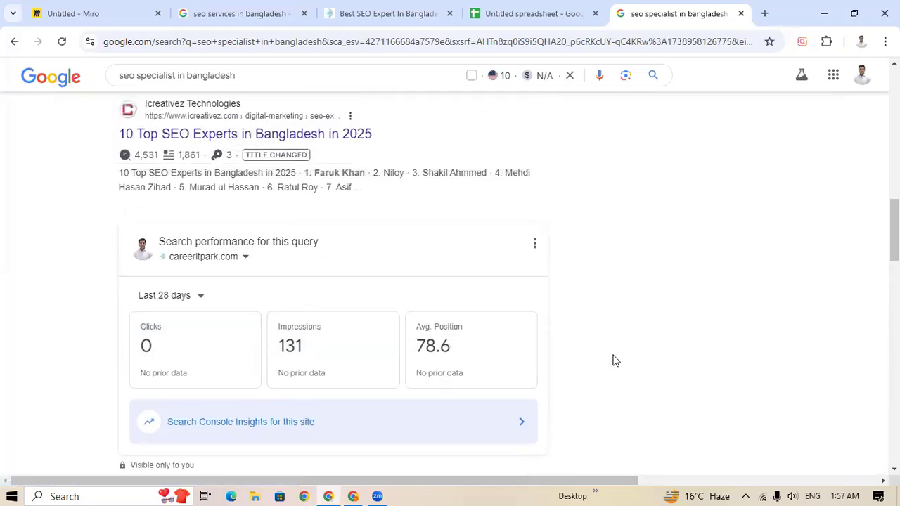
scroll(614, 360, up, 2)
scroll(712, 380, down, 9)
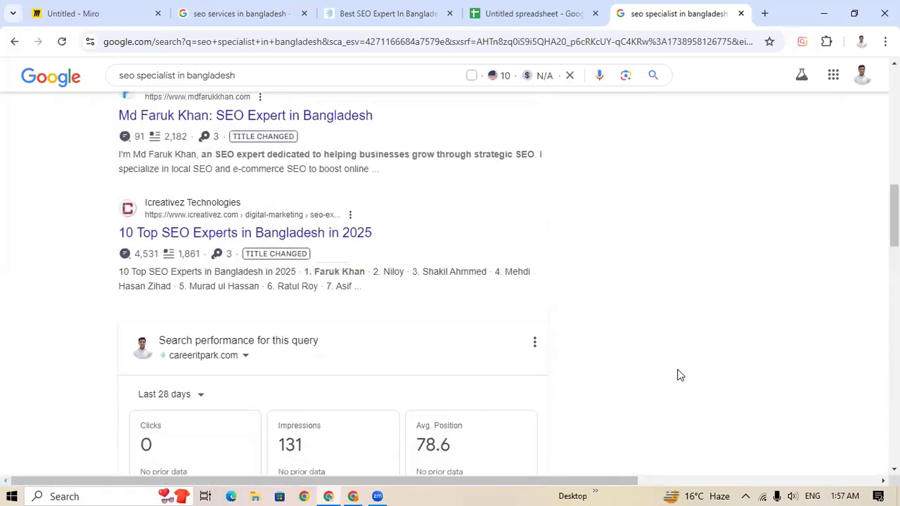
scroll(683, 369, up, 8)
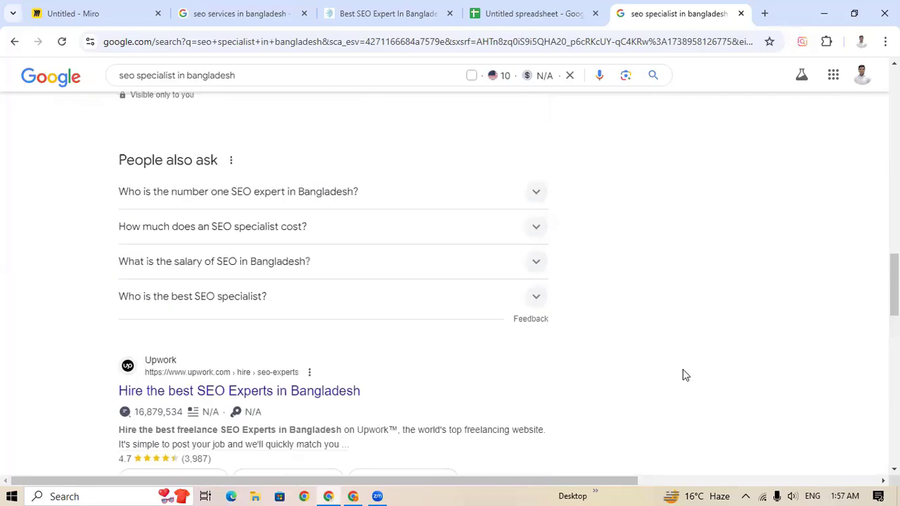
scroll(682, 369, up, 1)
scroll(682, 372, up, 12)
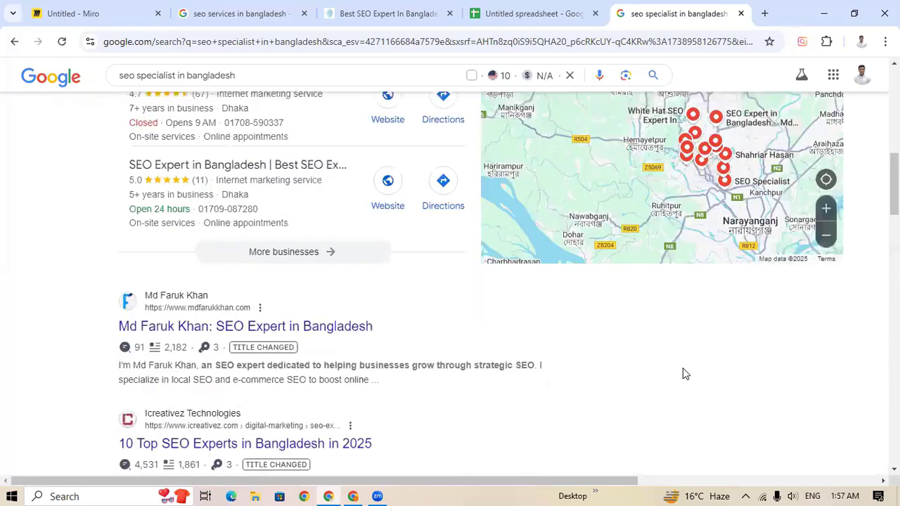
click(560, 19)
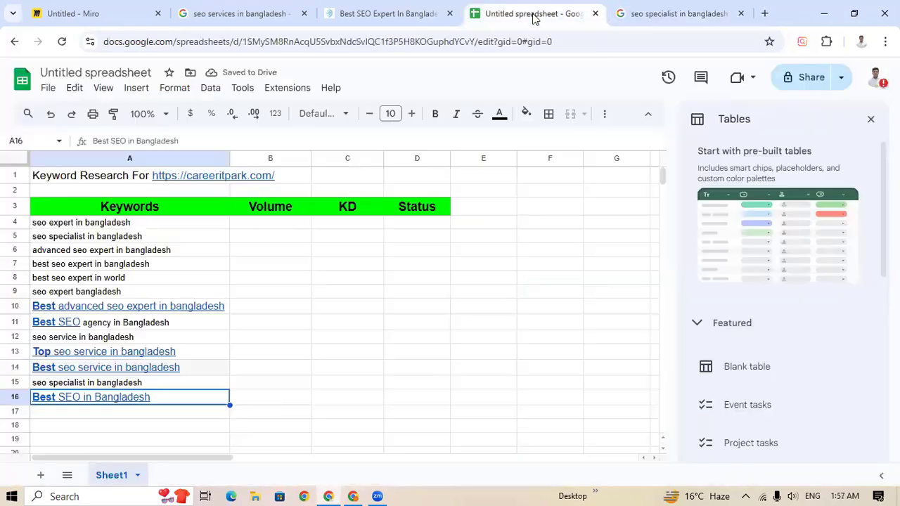
click(715, 13)
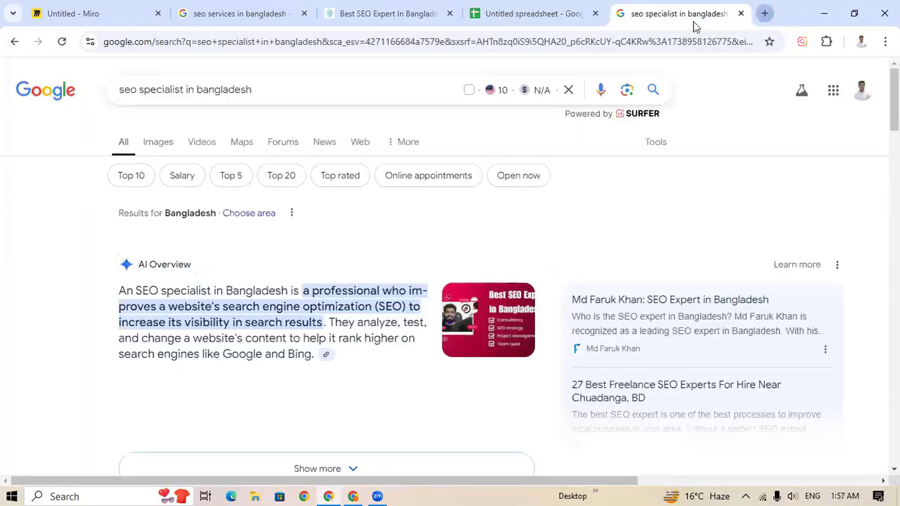
Search Google for "google keyword planner" in a new browser tab
click(764, 13)
click(377, 40)
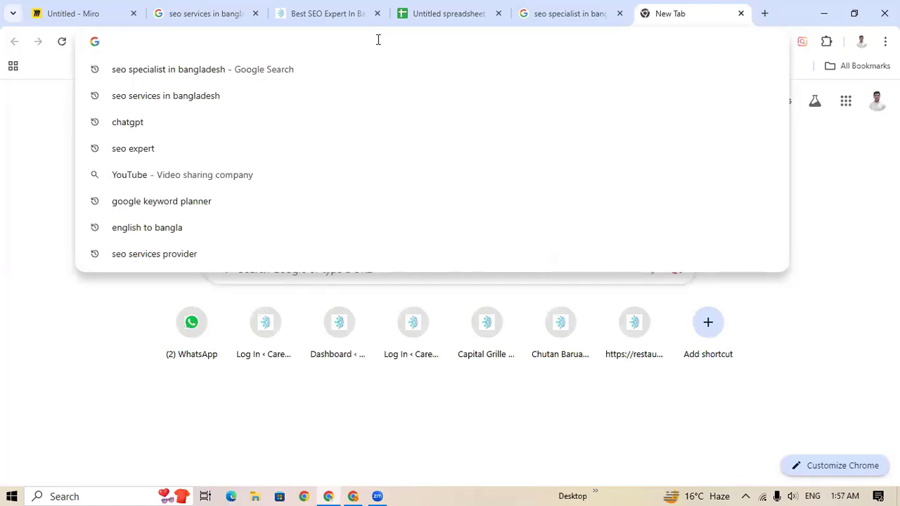
text(google)
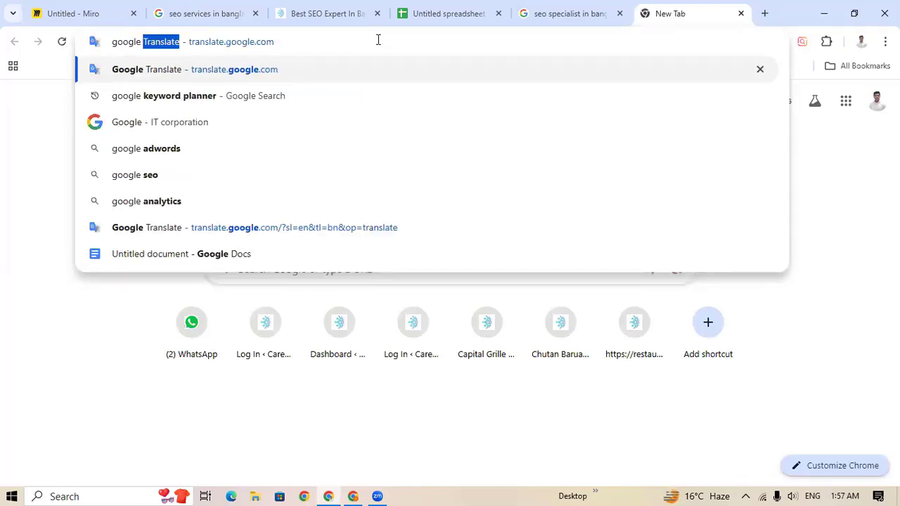
text( keyw)
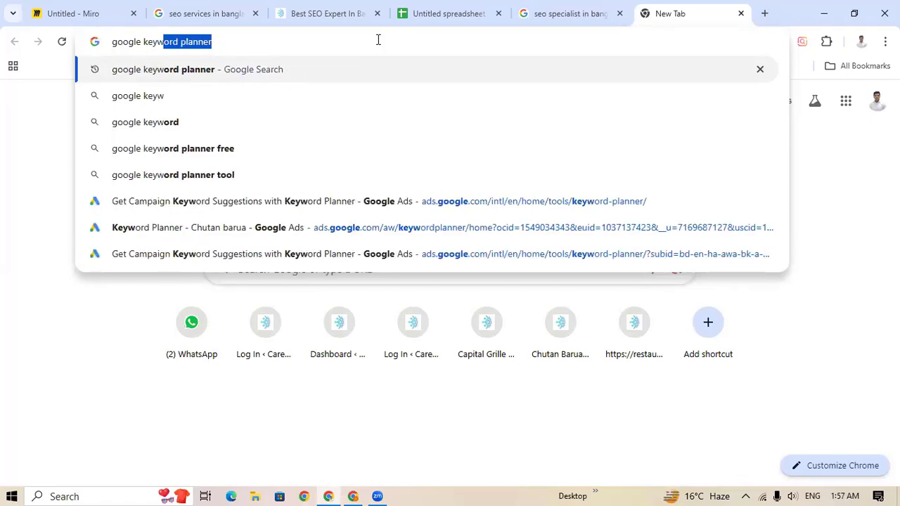
text(ord planner)
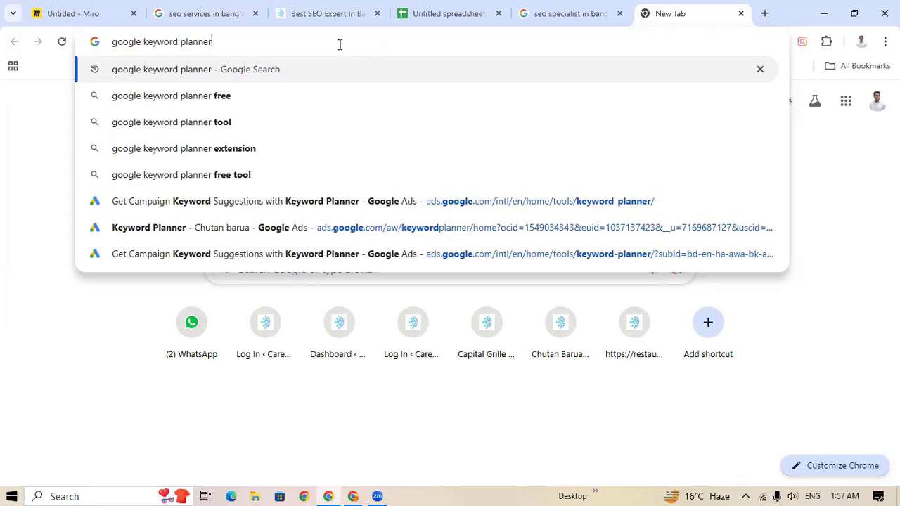
click(274, 73)
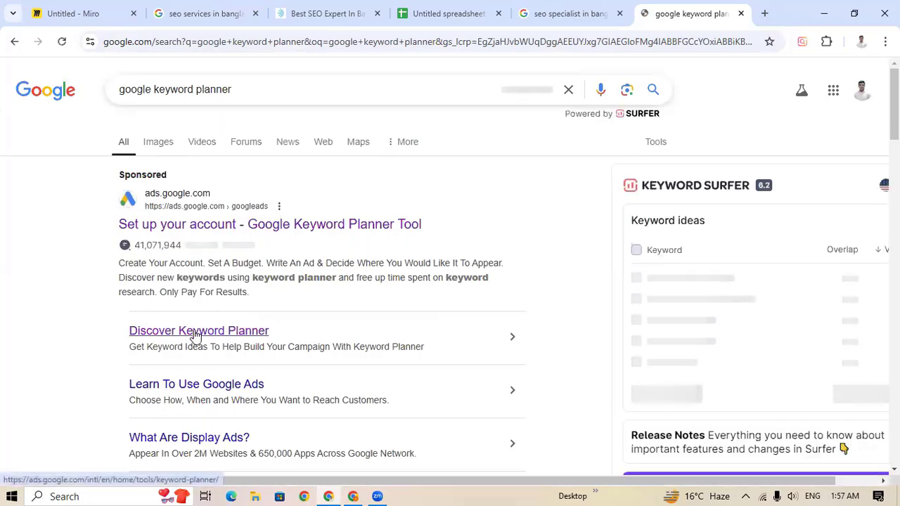
Open Google Ads Keyword Planner from the results, start Discover new keywords, and check its target location without changing it
click(197, 336)
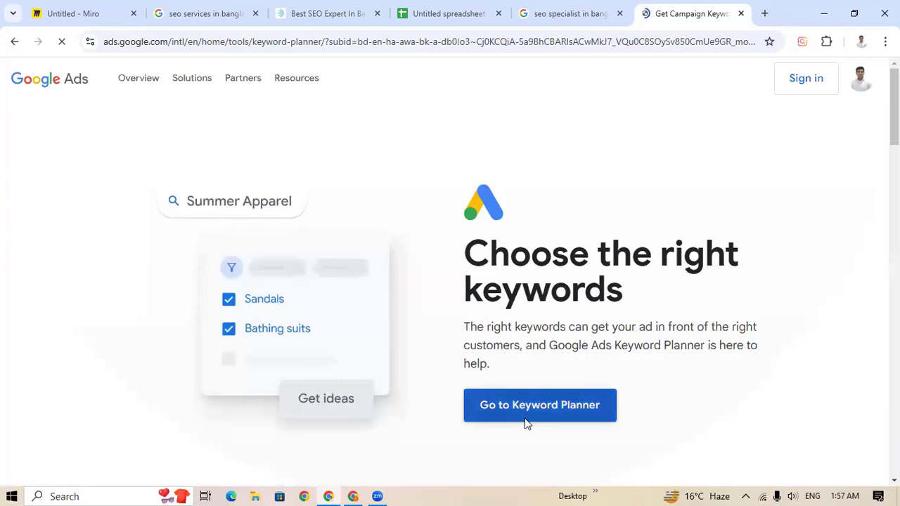
click(527, 422)
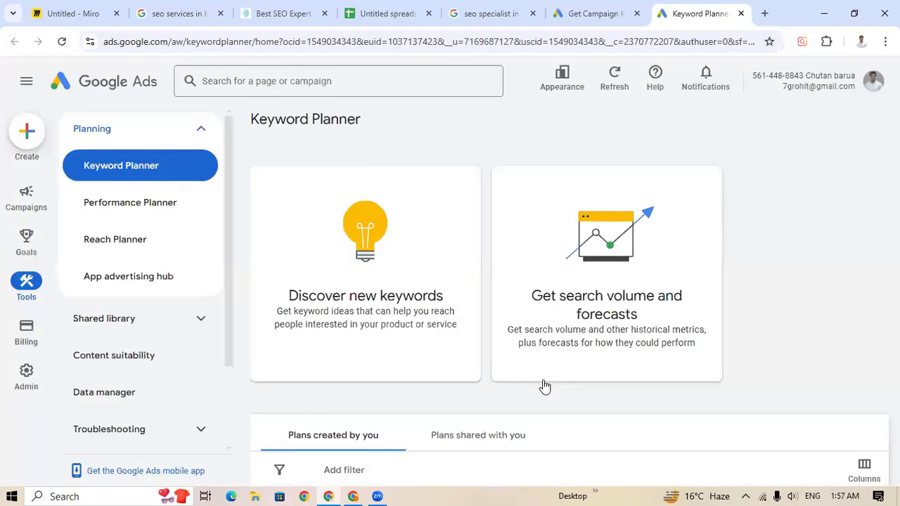
click(353, 301)
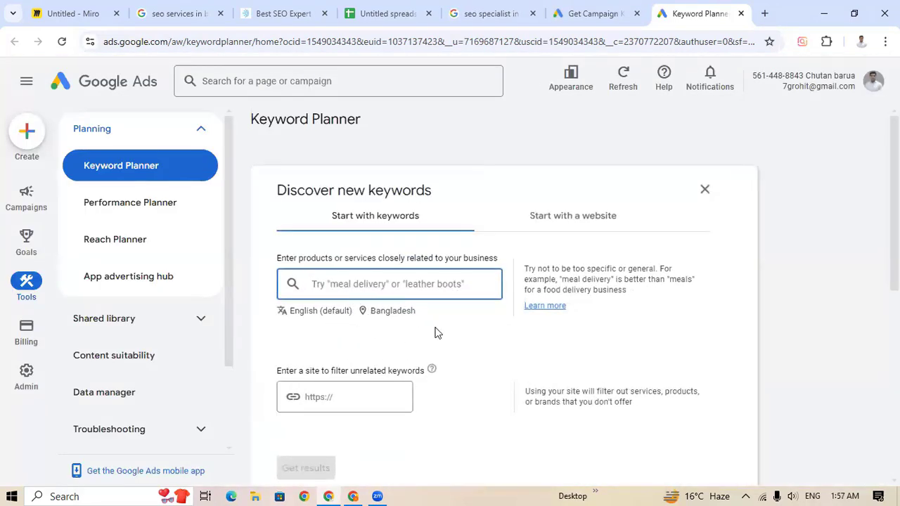
click(387, 314)
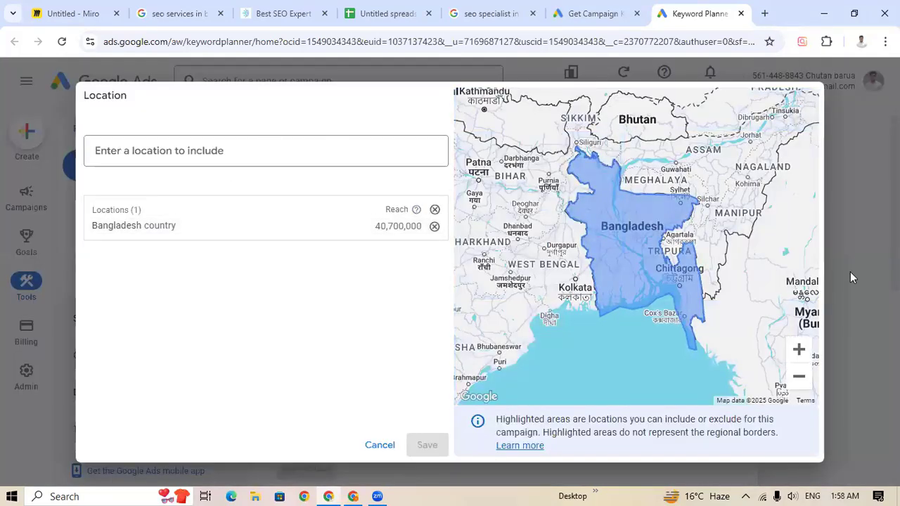
click(379, 447)
Add "seo service" and "seo expert in bangladesh" as seed keywords for discovering new keywords
click(360, 284)
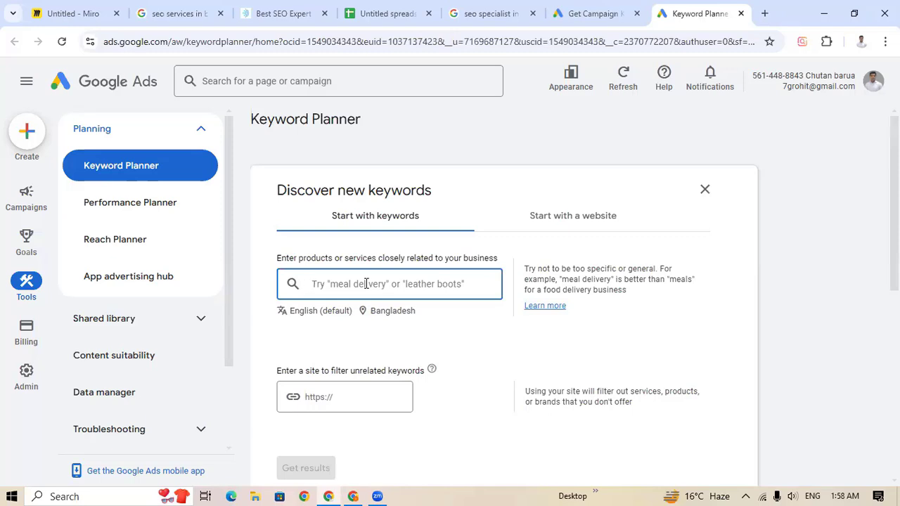
text(seo service)
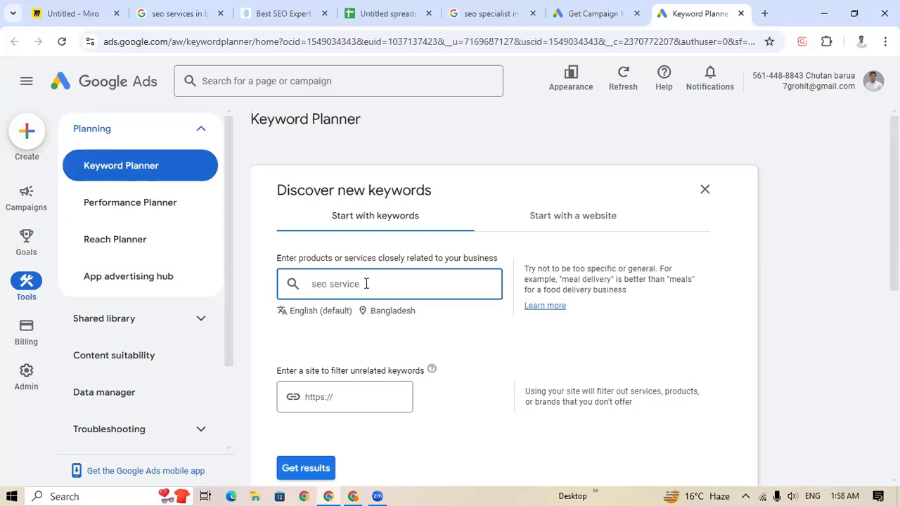
key(Return)
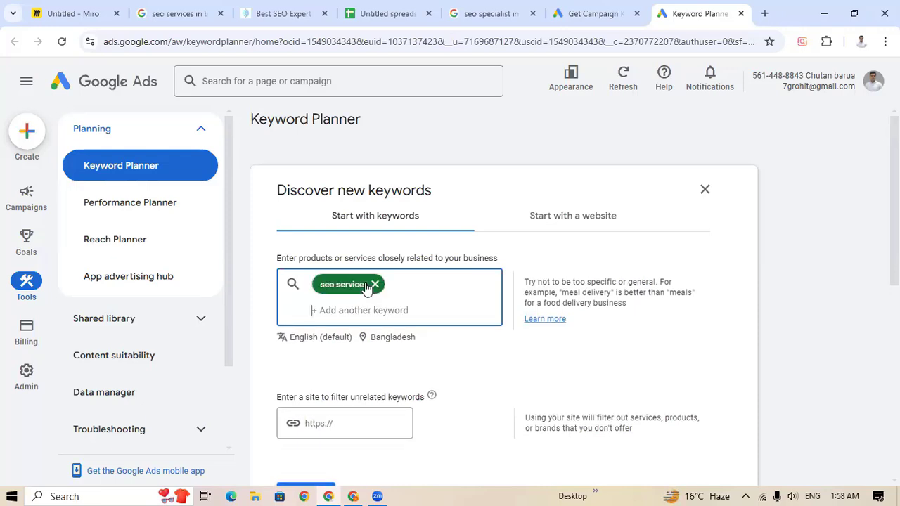
text(seo expert in bangladesh)
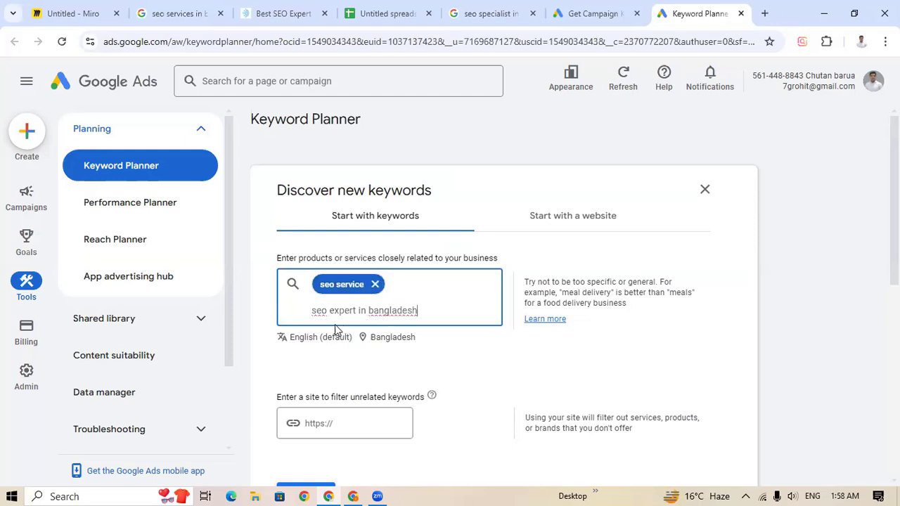
key(Return)
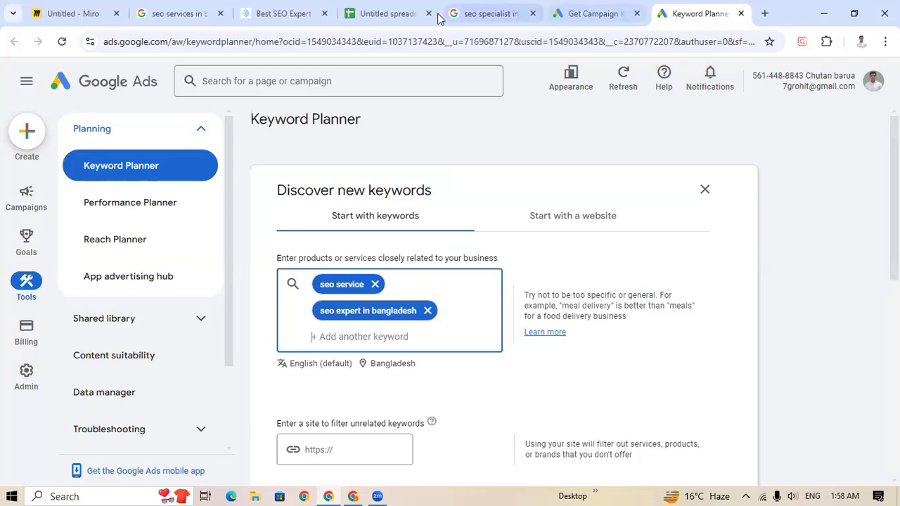
Copy the keywords in A4:A16 of the research spreadsheet and paste them as seed keywords in Keyword Planner
click(386, 14)
drag(152, 224, 138, 400)
key(ctrl+c)
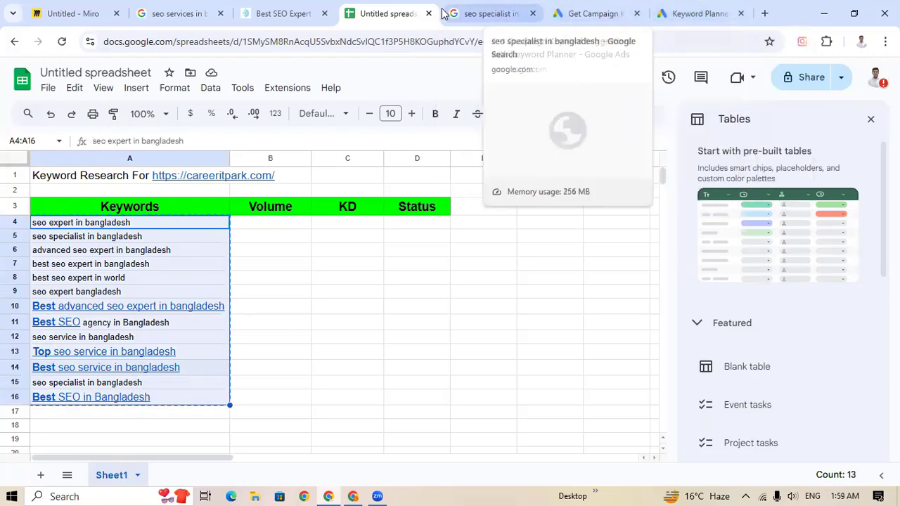
click(693, 14)
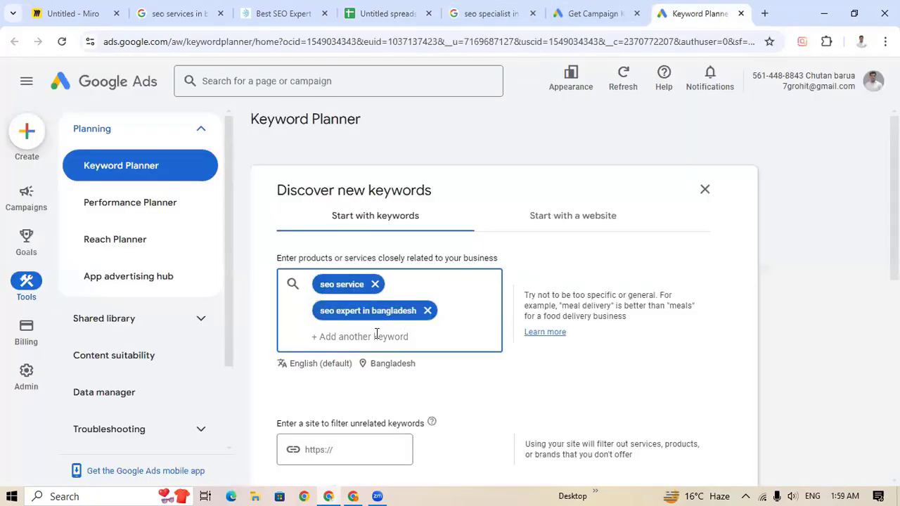
key(ctrl+v)
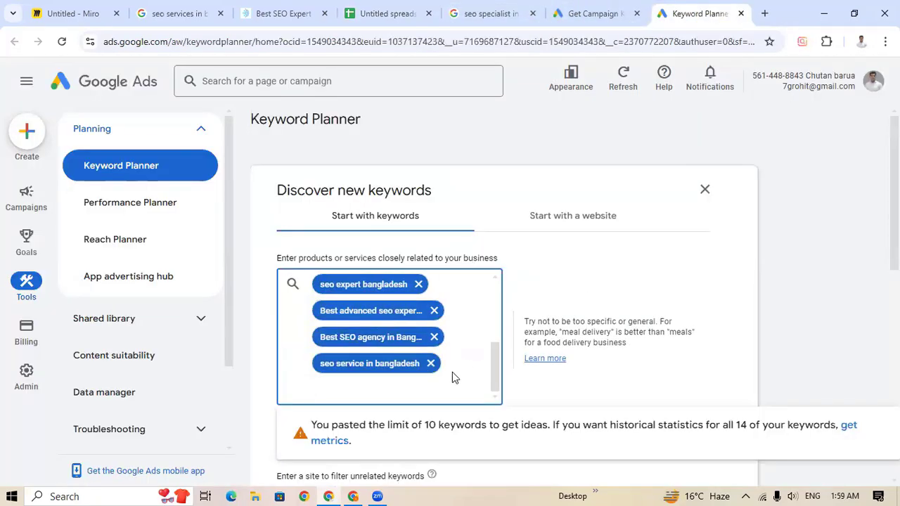
Remove "seo service in bangladesh" from the seed keywords to get below the limit of 10
scroll(452, 365, up, 3)
scroll(452, 357, down, 6)
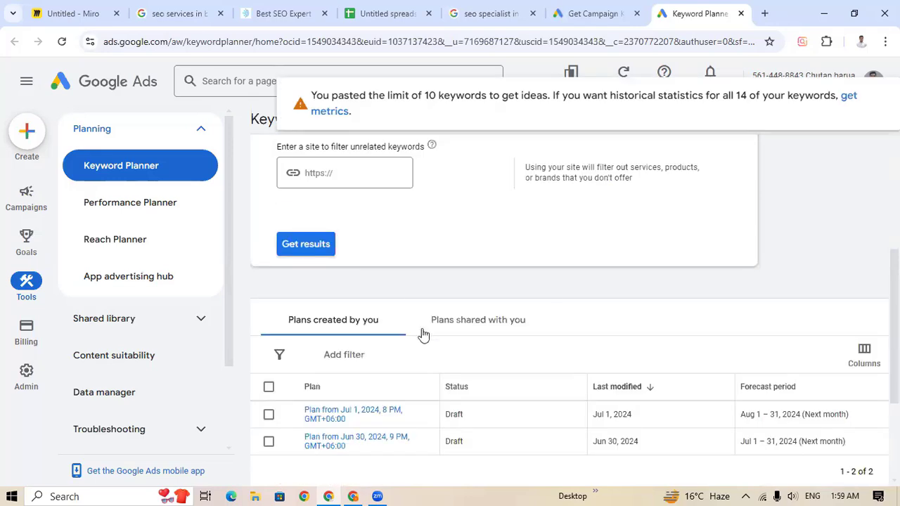
scroll(426, 327, up, 2)
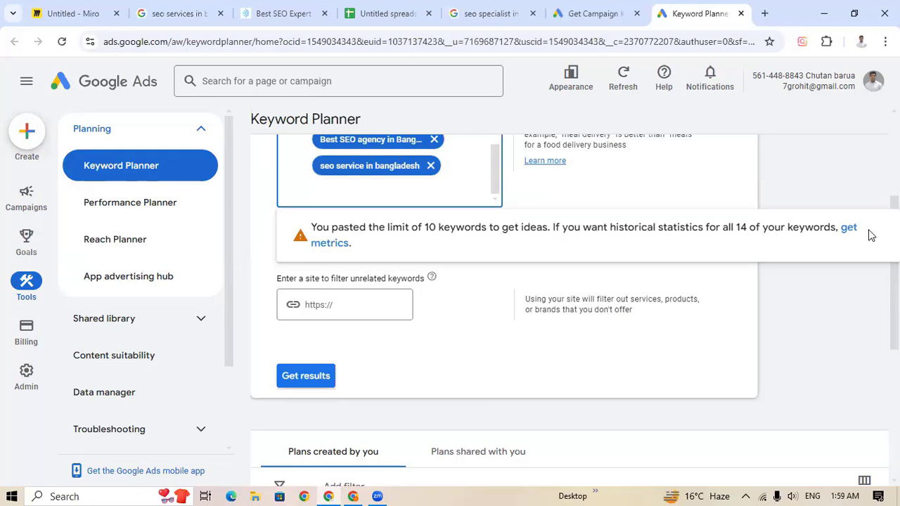
scroll(408, 279, up, 2)
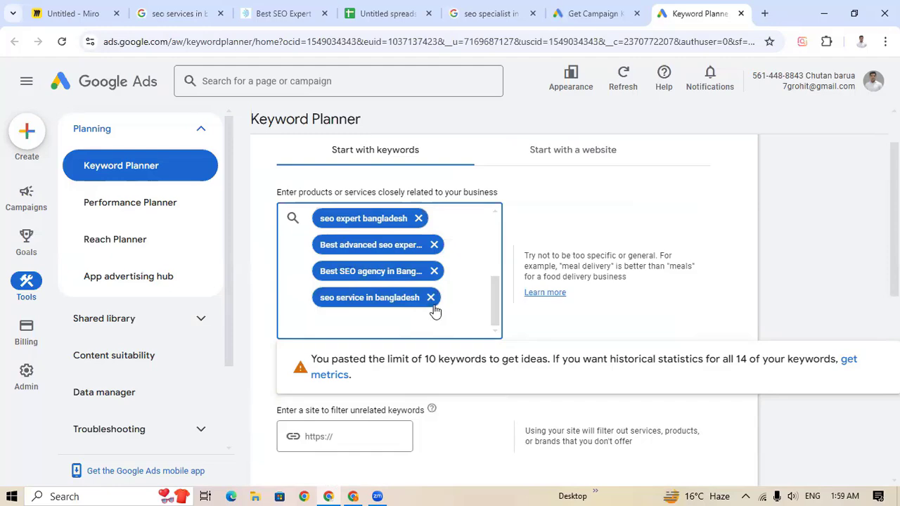
click(431, 297)
scroll(546, 338, up, 1)
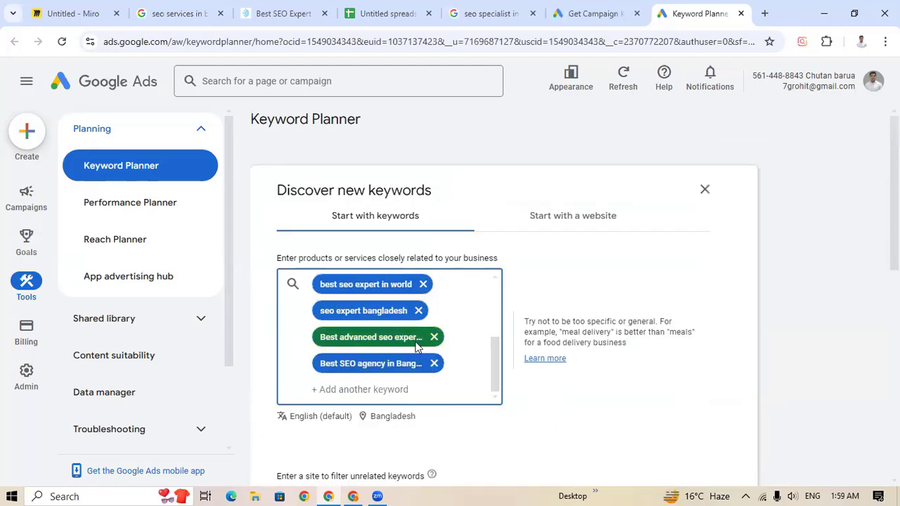
Review the full list of seed keywords to judge which ones to keep for discovering new keywords
scroll(411, 336, up, 3)
scroll(418, 345, down, 7)
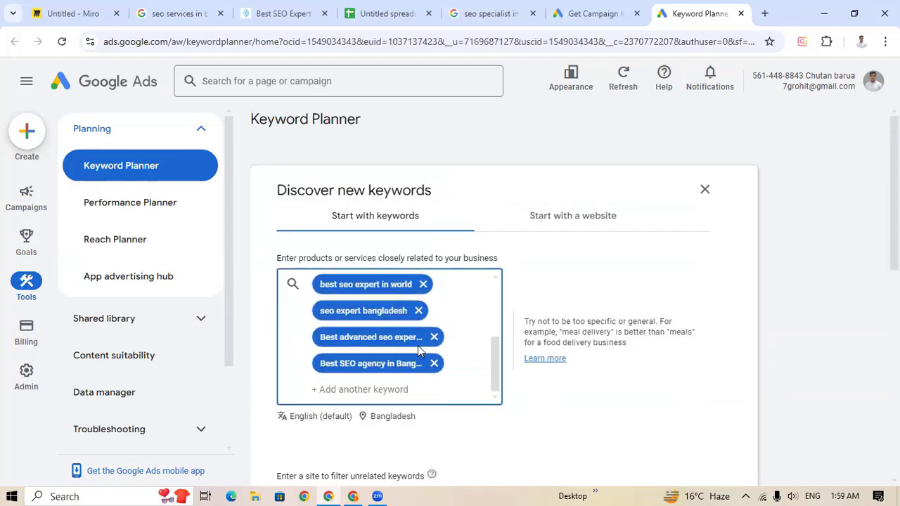
scroll(548, 274, up, 3)
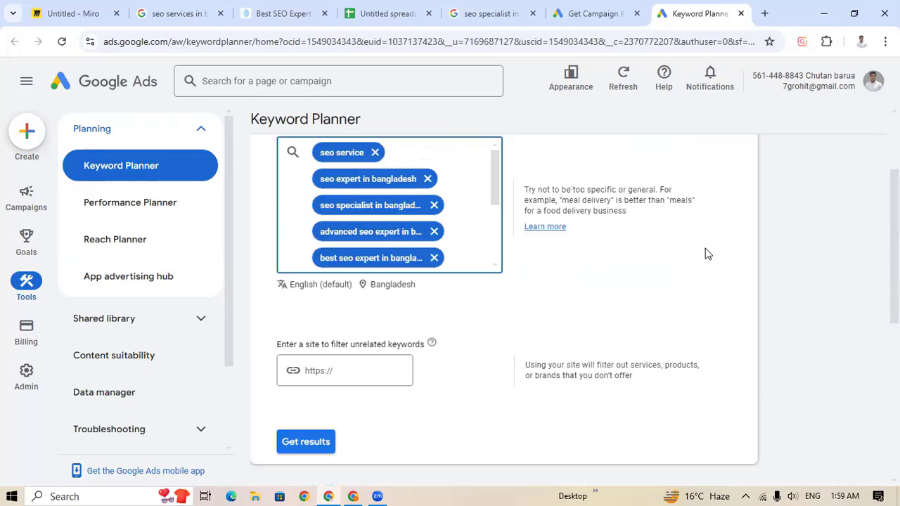
scroll(430, 270, down, 5)
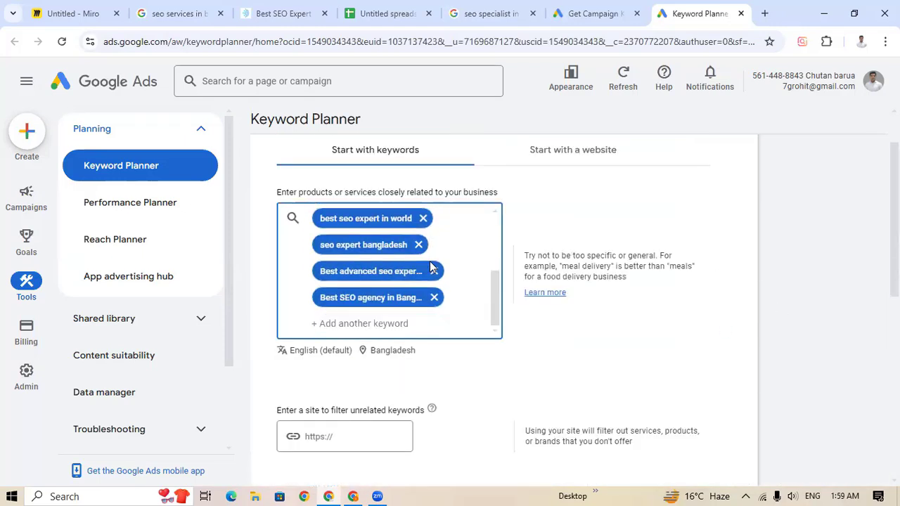
scroll(430, 270, up, 6)
scroll(430, 295, down, 2)
scroll(430, 274, up, 3)
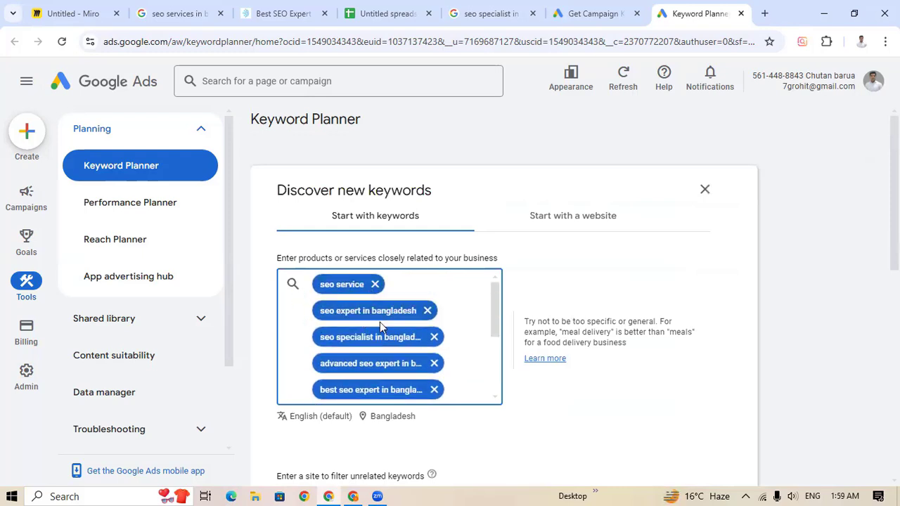
scroll(400, 322, down, 3)
scroll(401, 323, up, 3)
scroll(369, 338, down, 3)
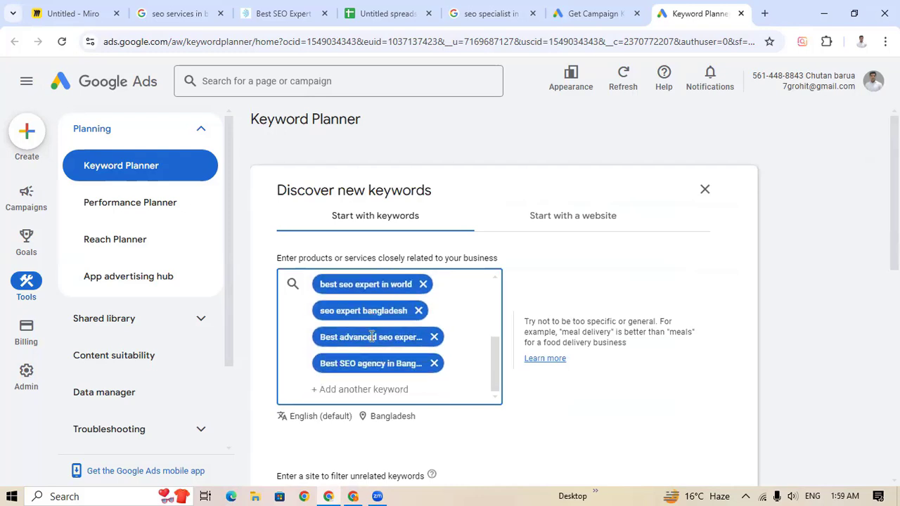
scroll(369, 334, up, 2)
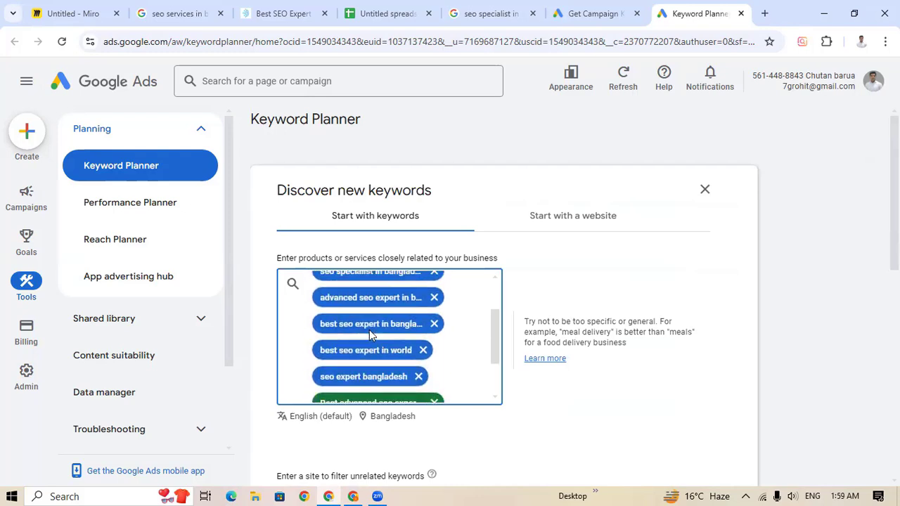
scroll(343, 340, up, 3)
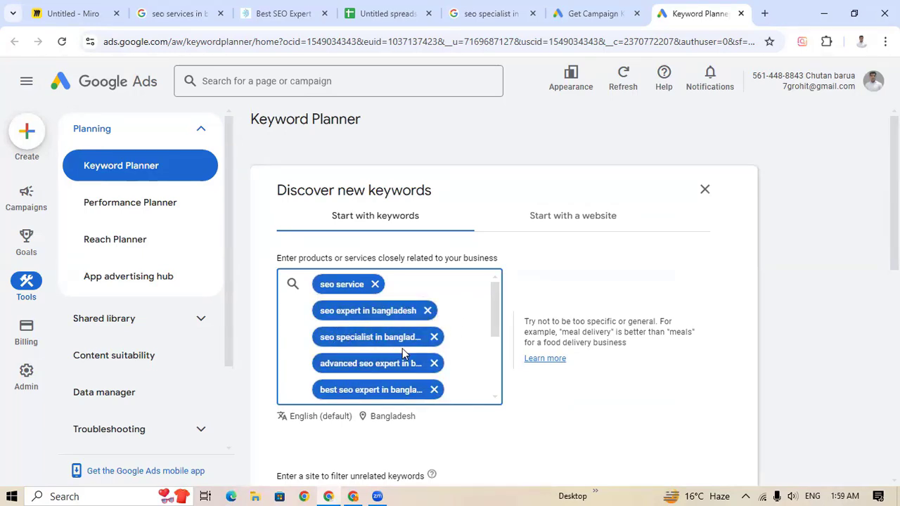
Remove "best seo expert in world" from the seed keywords
scroll(393, 355, down, 2)
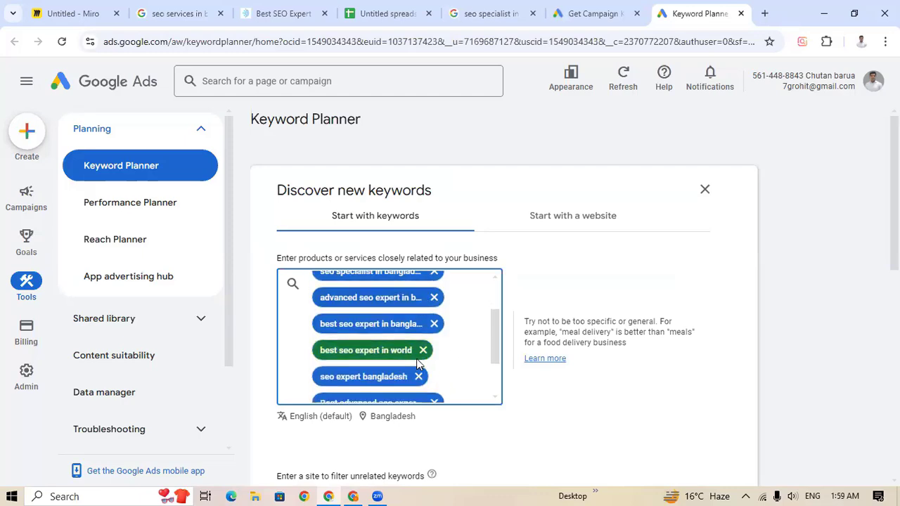
scroll(416, 362, down, 2)
scroll(419, 362, up, 2)
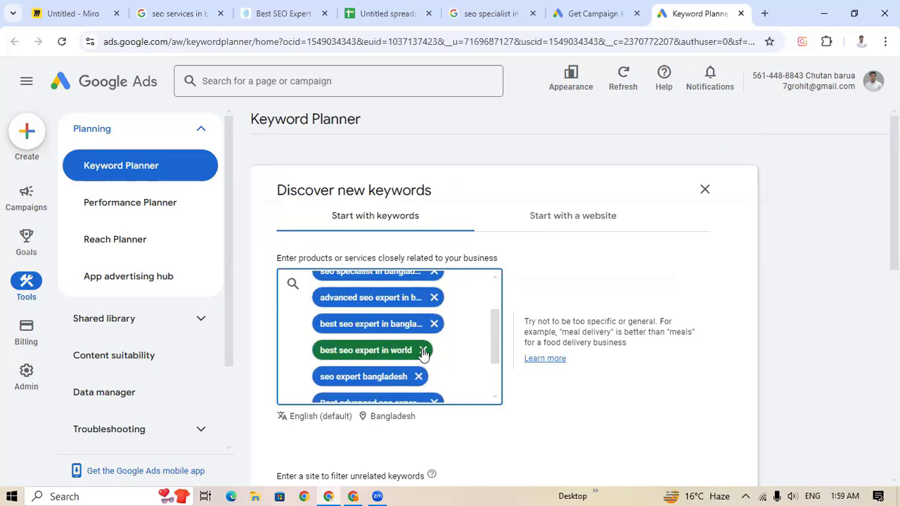
click(423, 351)
scroll(452, 359, down, 2)
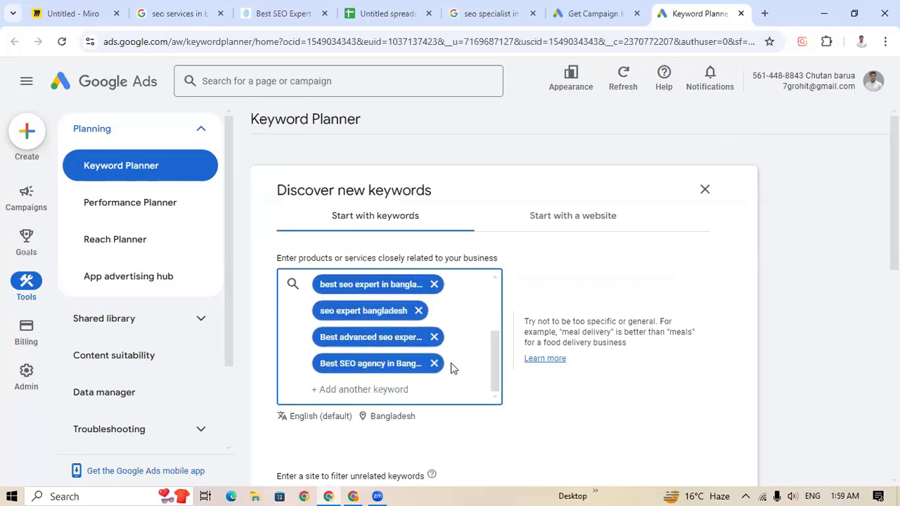
Add "seo agency" as another seed keyword after the existing ones
click(379, 389)
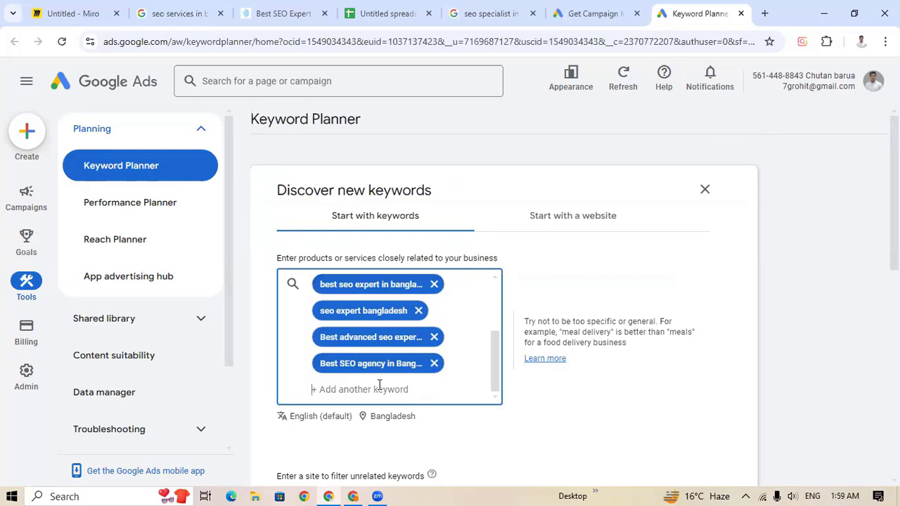
text(se)
key(BackSpace)
key(Return)
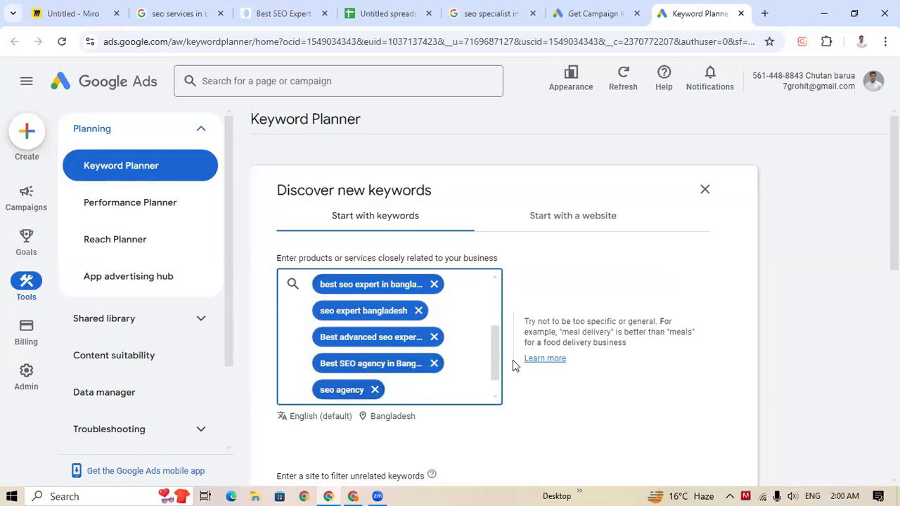
Get the keyword ideas for the seed keywords and close the Refine keywords pane
scroll(517, 362, down, 2)
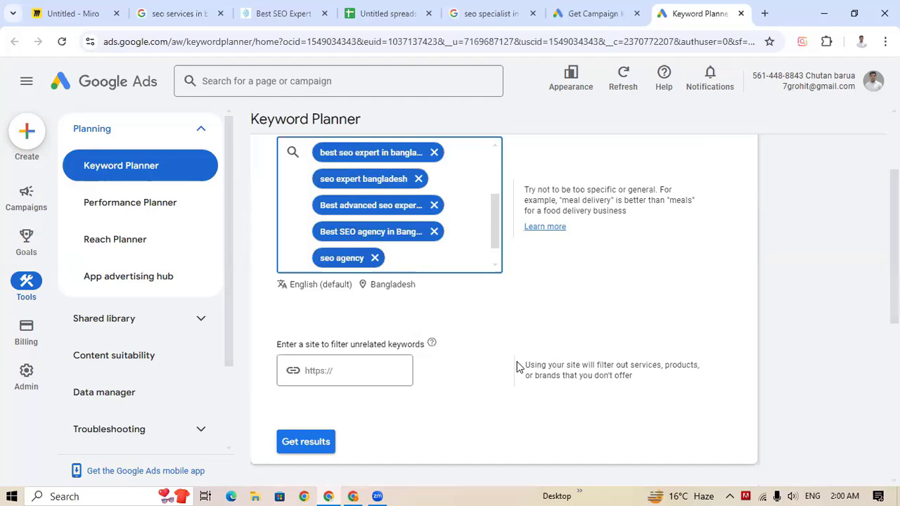
click(298, 442)
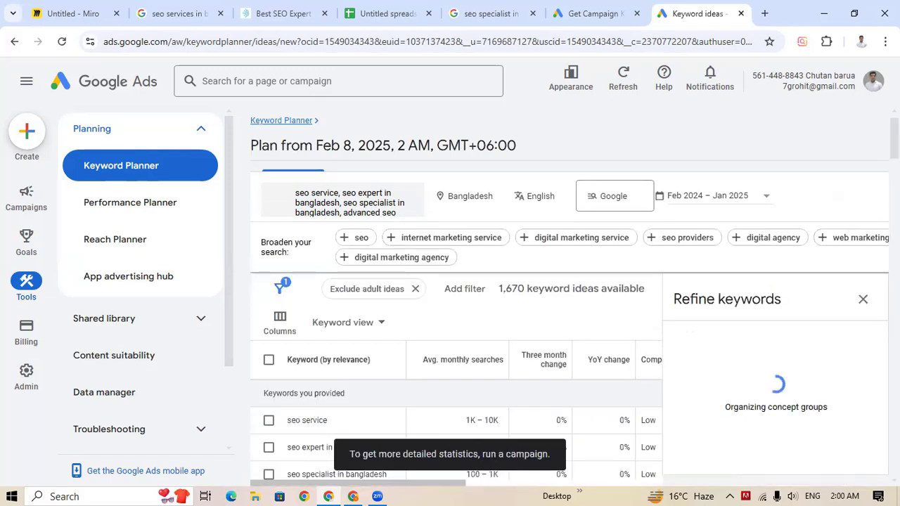
click(863, 299)
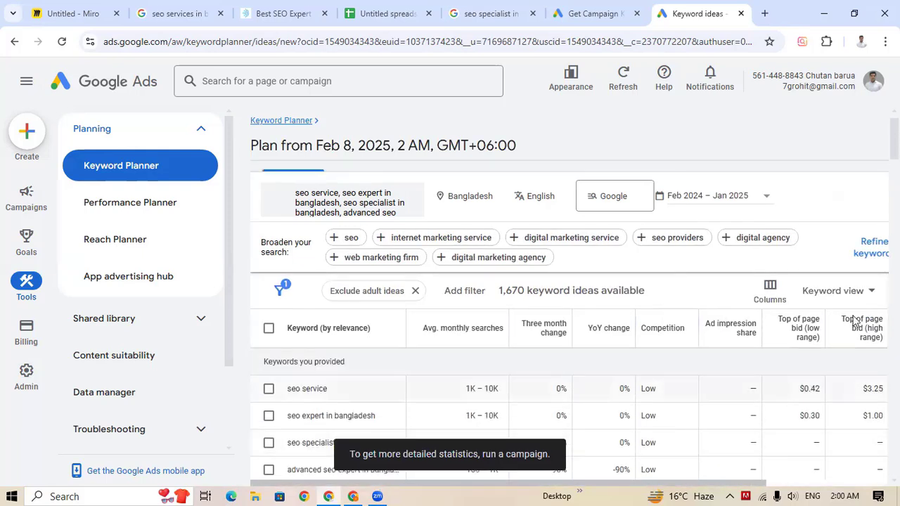
Examine the keyword ideas with their average monthly searches, competition and top-of-page bids
scroll(381, 330, down, 3)
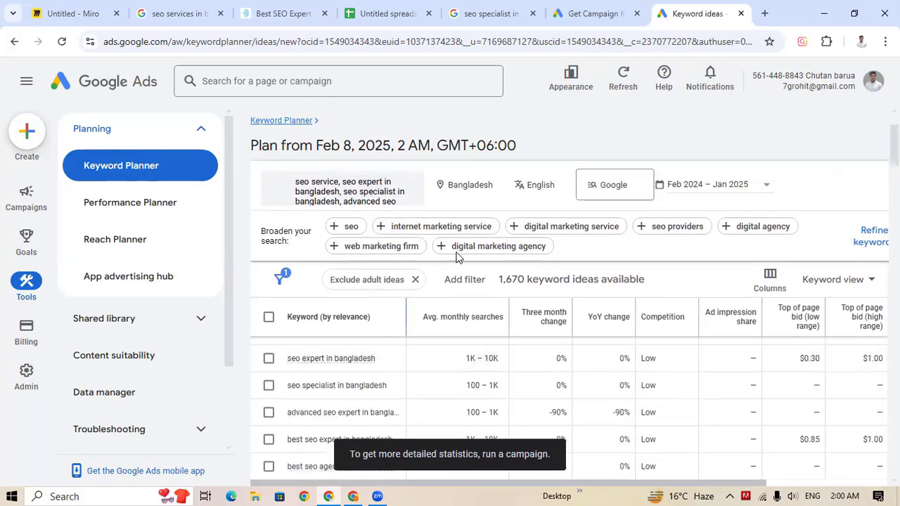
scroll(744, 387, up, 3)
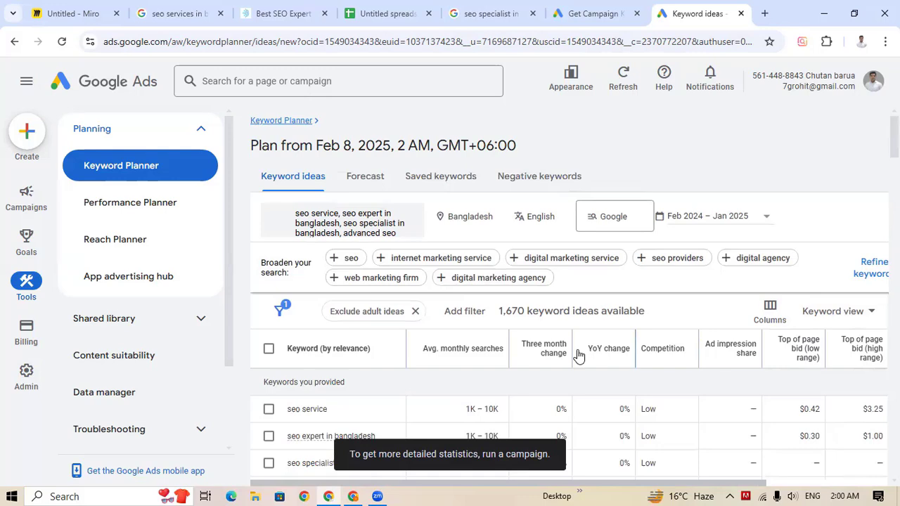
key(ctrl+minus)
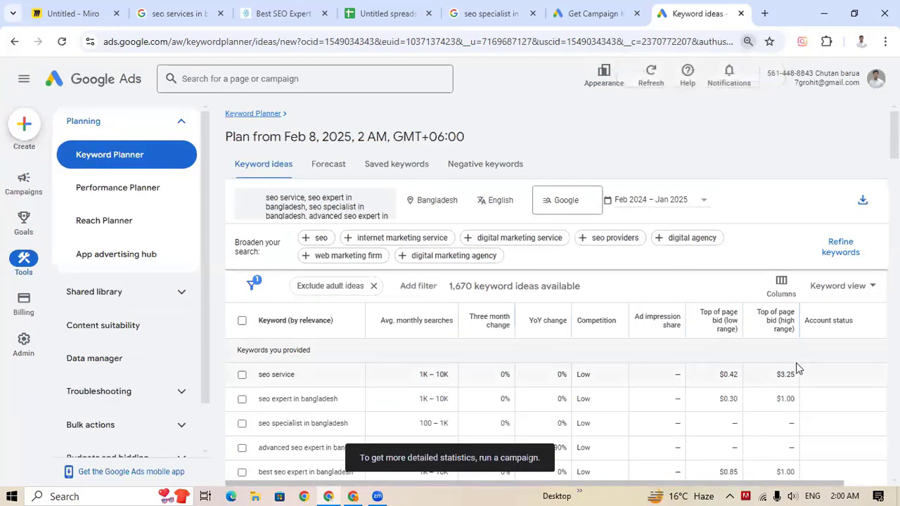
scroll(794, 367, down, 3)
scroll(794, 368, up, 3)
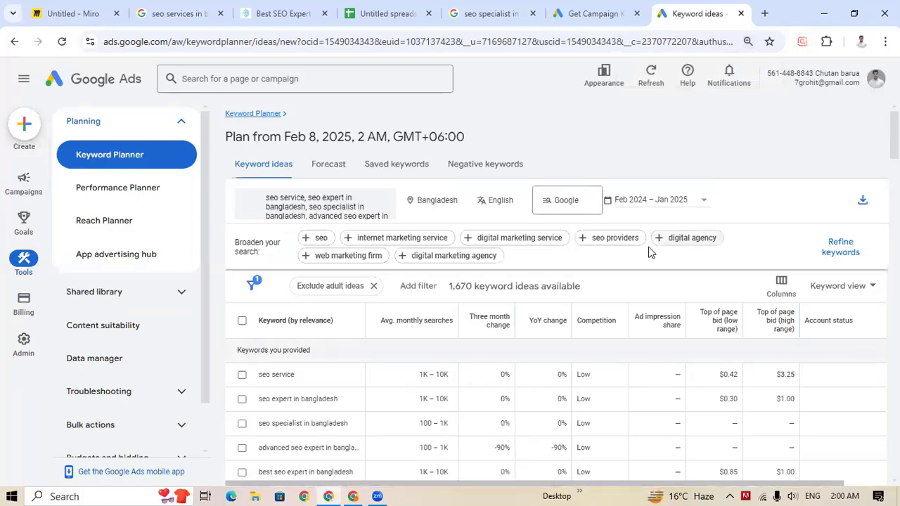
scroll(647, 337, down, 1)
scroll(586, 415, up, 1)
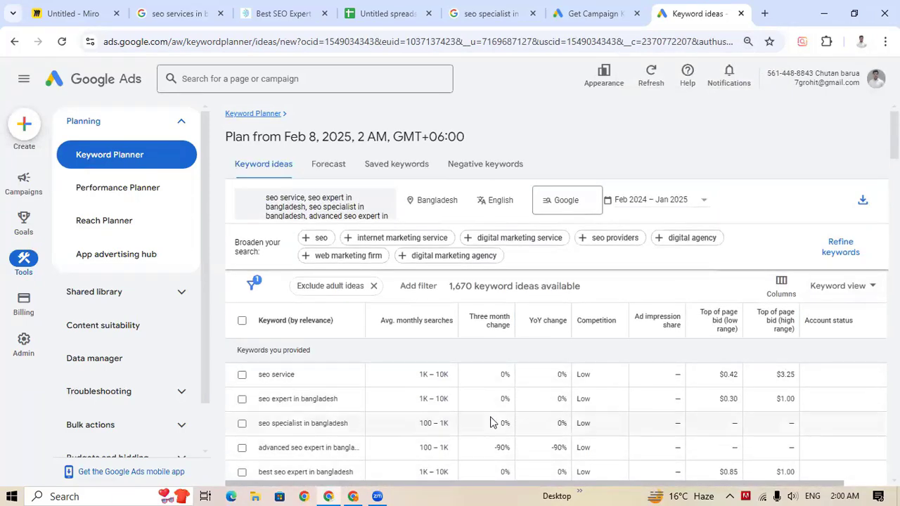
scroll(496, 420, down, 10)
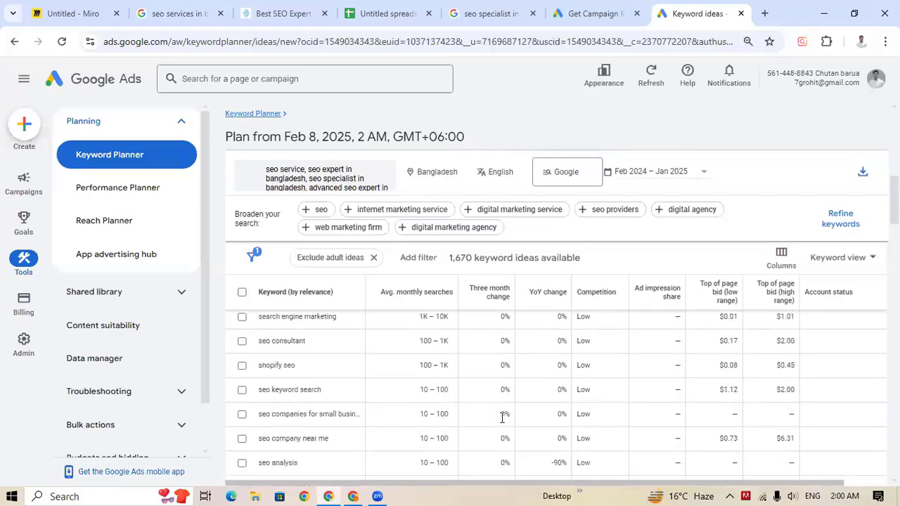
scroll(502, 417, down, 10)
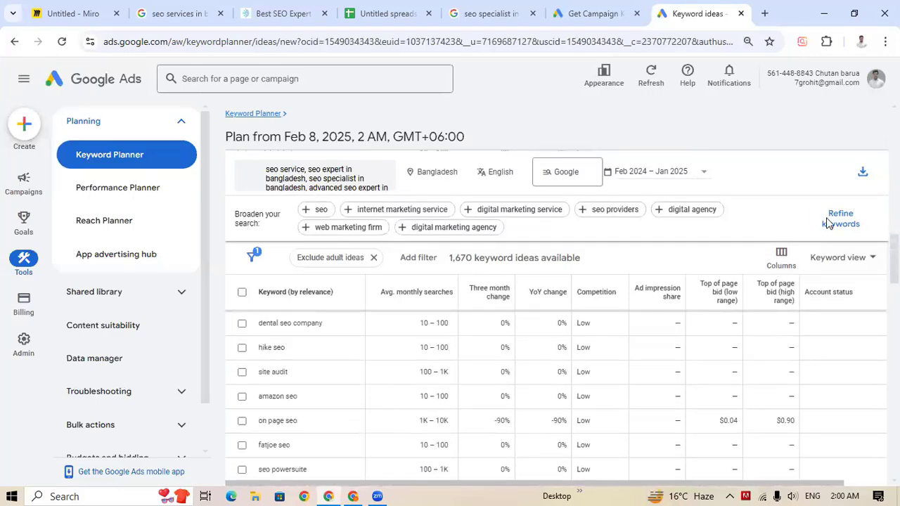
Download the keyword ideas as a .csv file and open it in Excel
scroll(415, 404, up, 1)
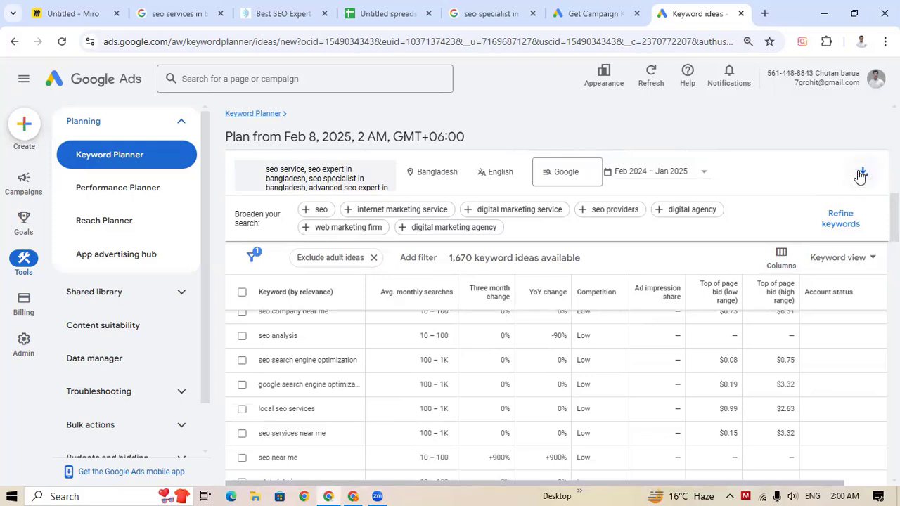
click(861, 175)
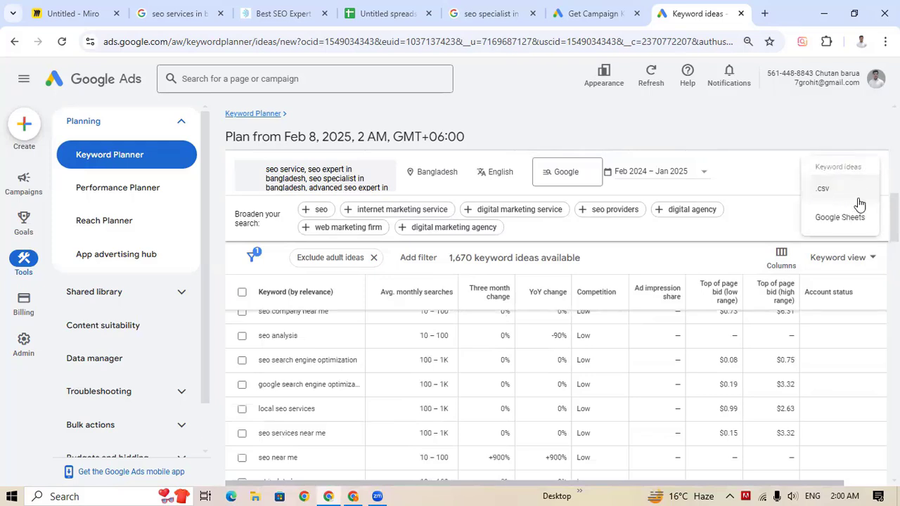
click(824, 190)
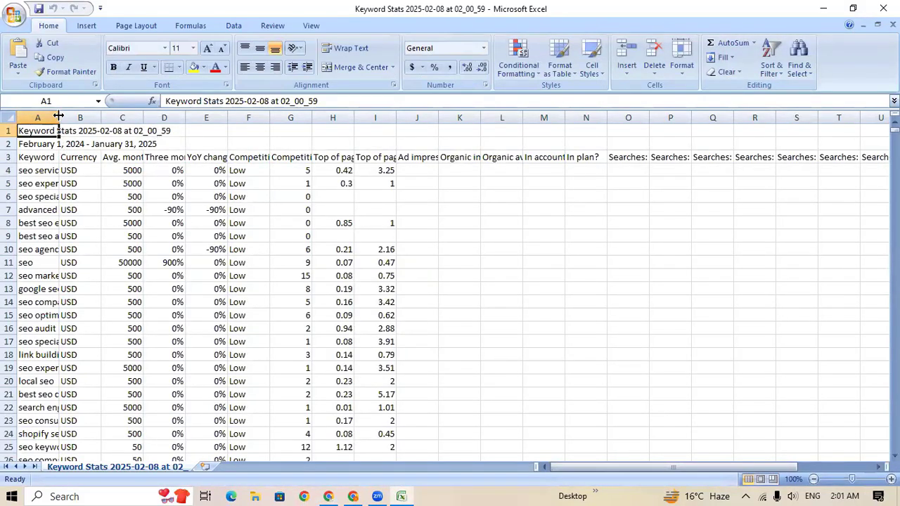
Widen column A so the keywords are fully readable and look through the downloaded keyword list
drag(59, 117, 231, 123)
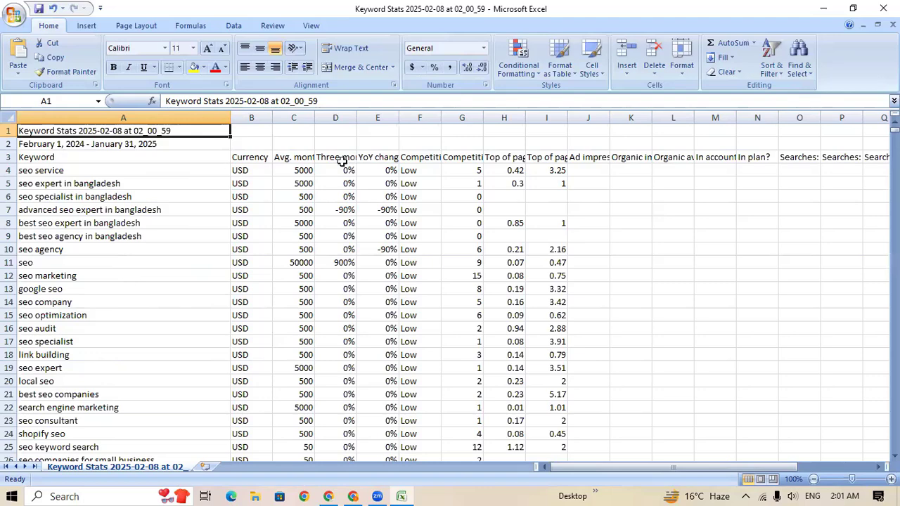
click(73, 158)
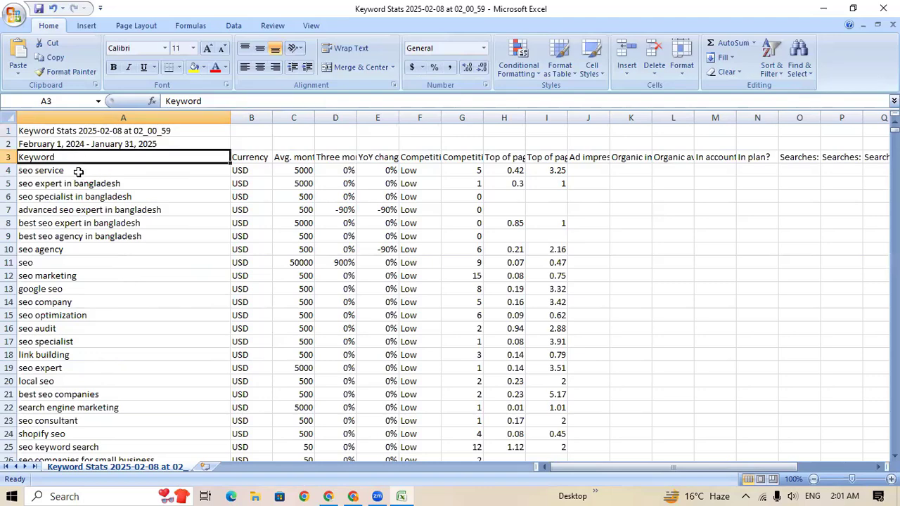
scroll(89, 341, down, 12)
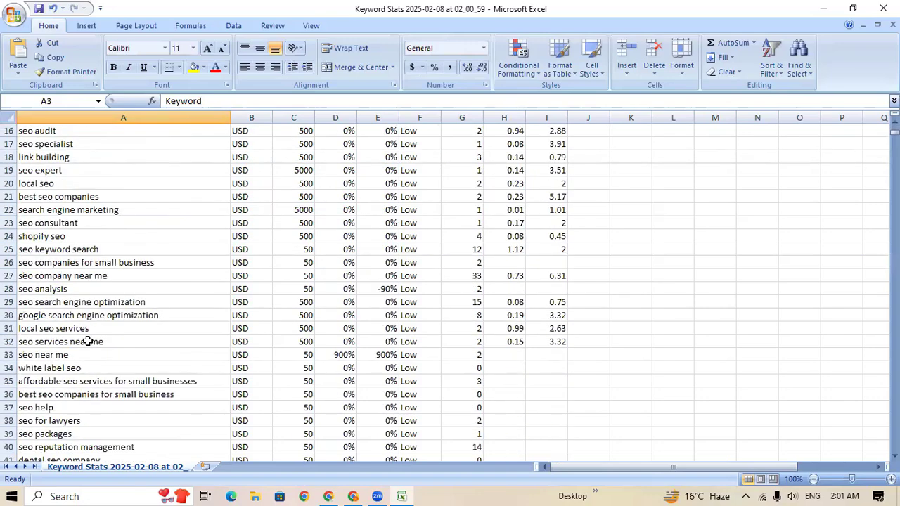
Look through the downloaded keyword list and check the search volume and competition of the keyword "seo service"
scroll(89, 341, down, 9)
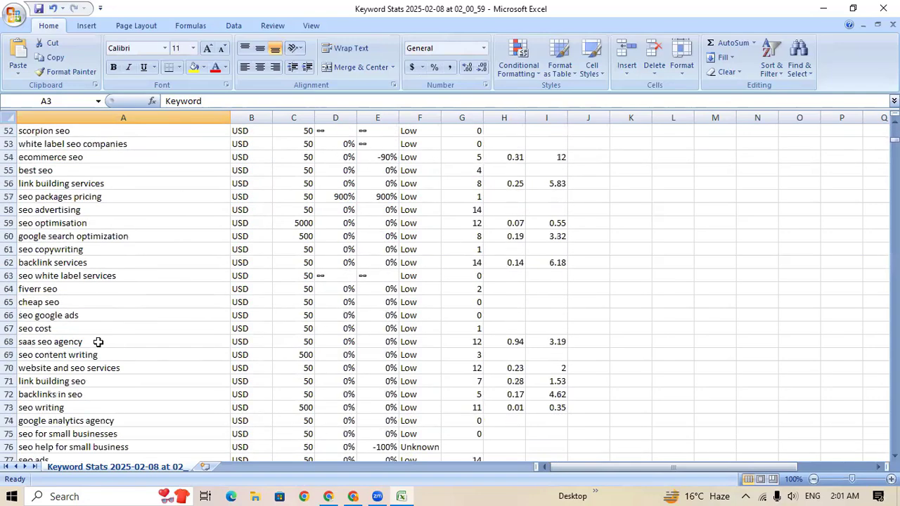
scroll(134, 365, up, 5)
scroll(155, 366, up, 16)
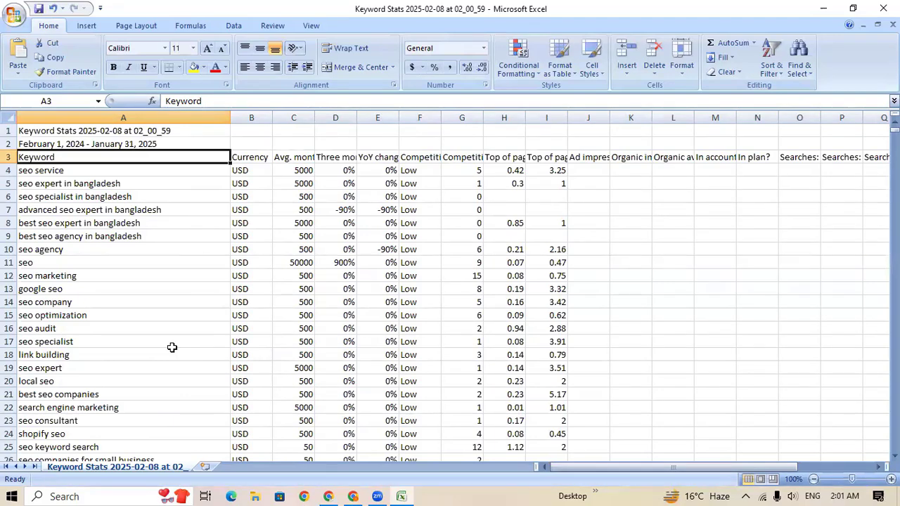
click(77, 173)
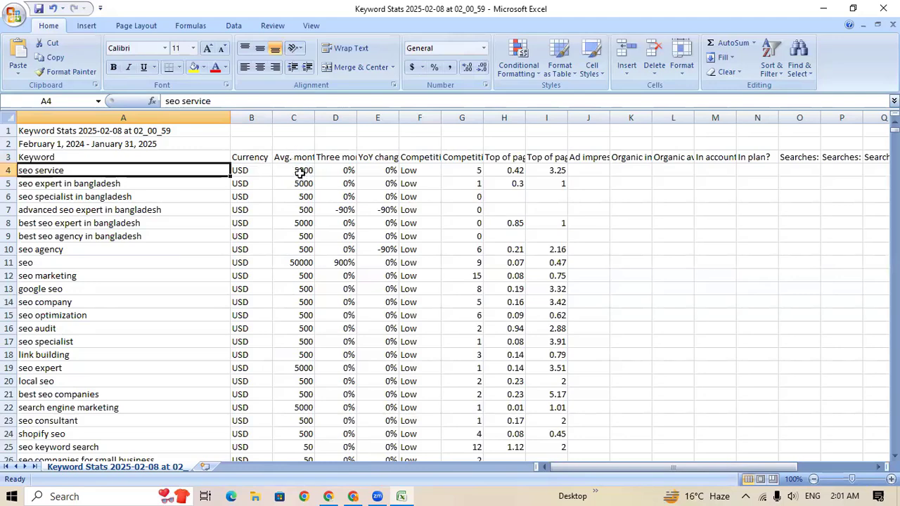
click(420, 170)
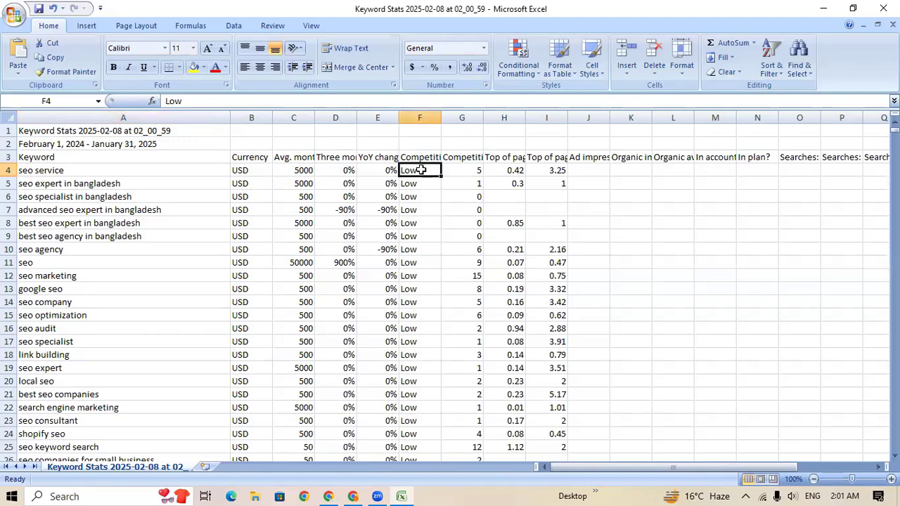
Copy the keyword "seo service" from the Excel keyword stats into cell A17 of the Google Sheets keyword research sheet
double_click(66, 170)
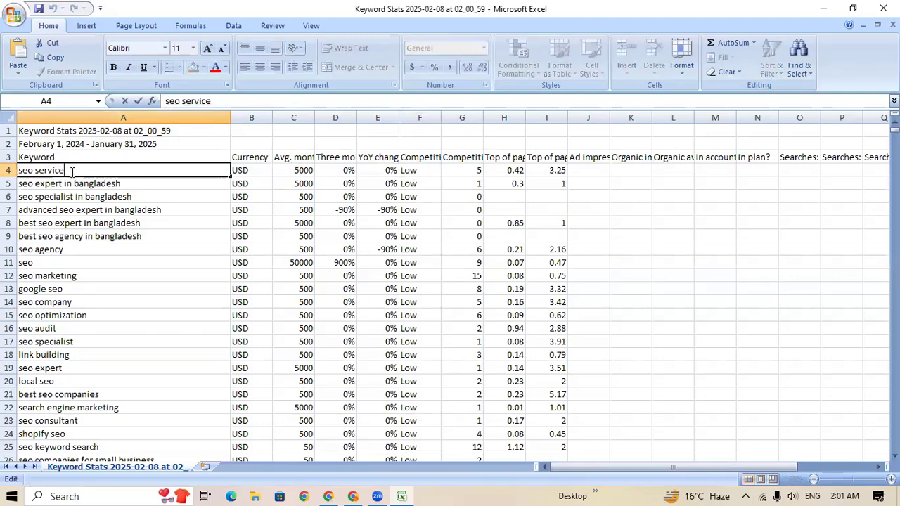
double_click(73, 171)
drag(74, 170, 13, 170)
key(ctrl+c)
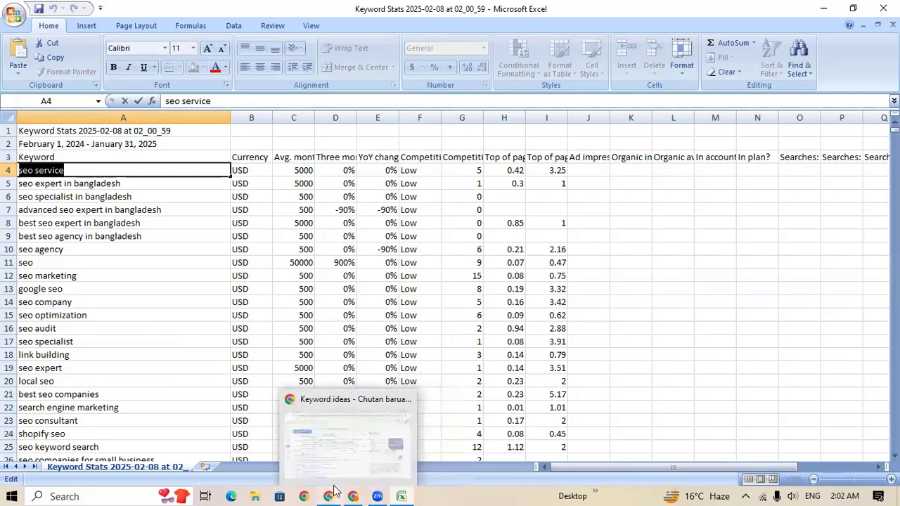
mouse_move(334, 490)
click(329, 443)
click(388, 14)
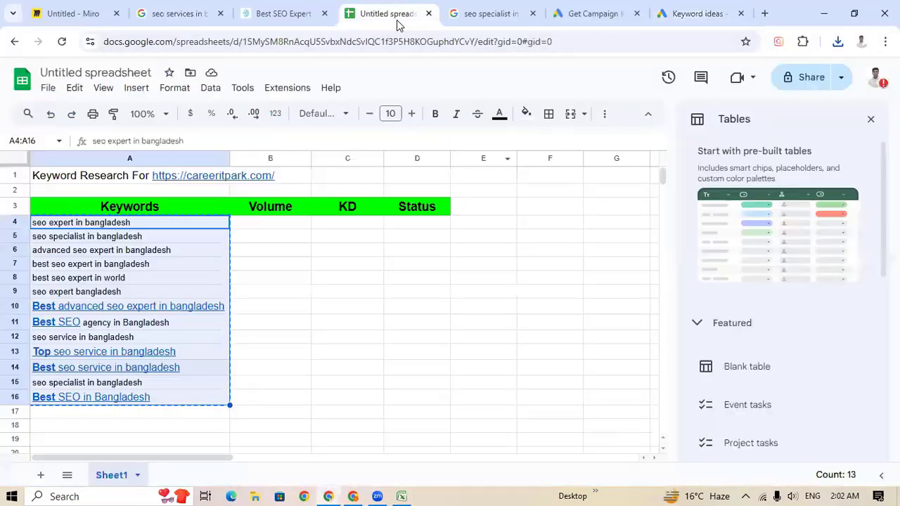
scroll(133, 372, down, 1)
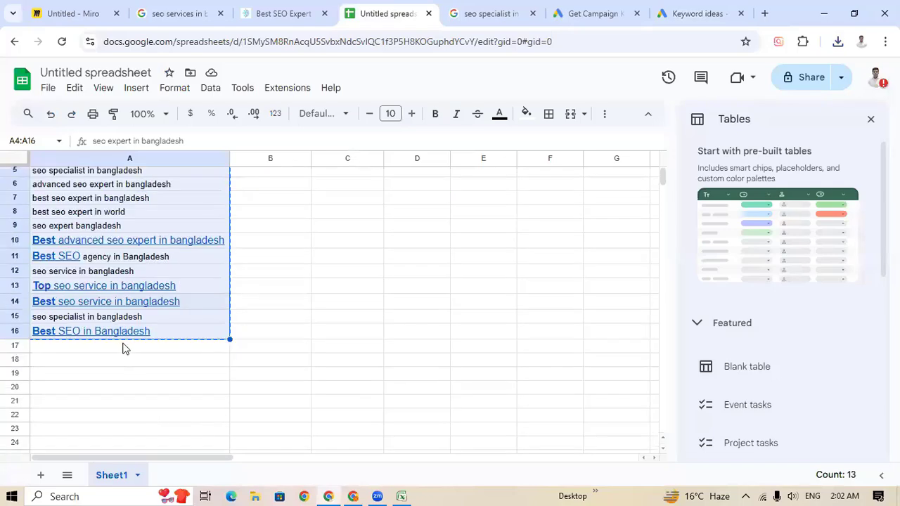
click(133, 346)
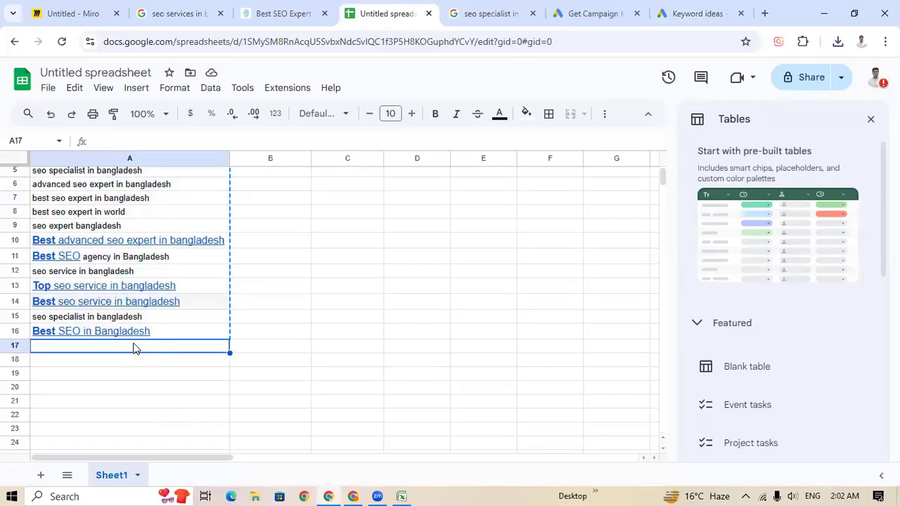
key(ctrl+v)
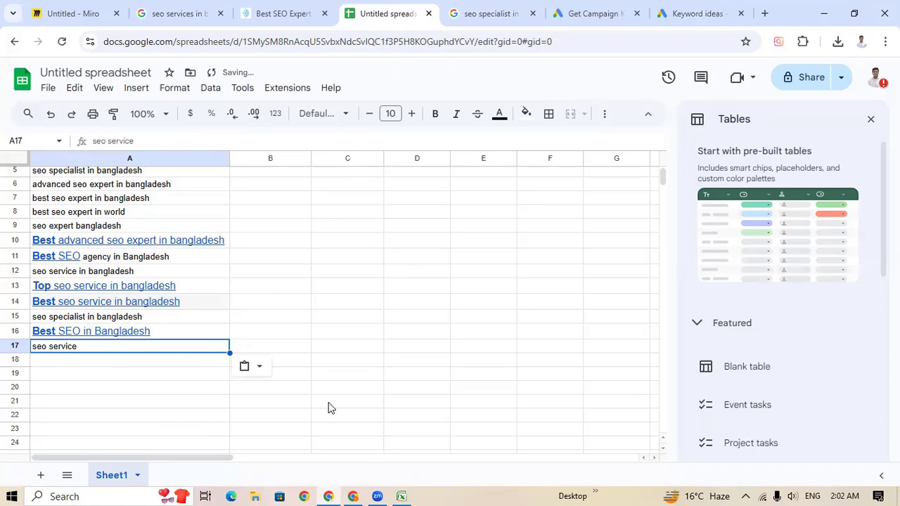
Copy the keyword "best seo agency in bangladesh" from the Excel keyword stats into cell A18 of the Google Sheets research sheet
click(401, 496)
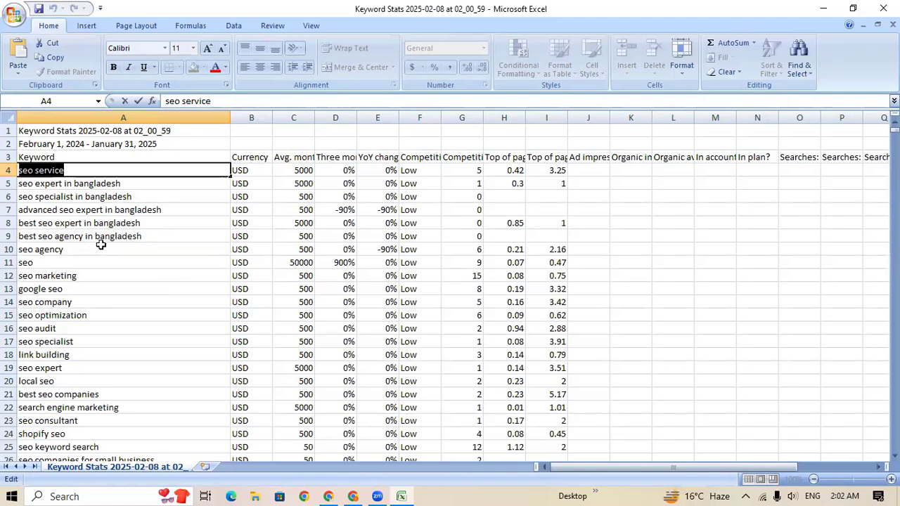
click(125, 237)
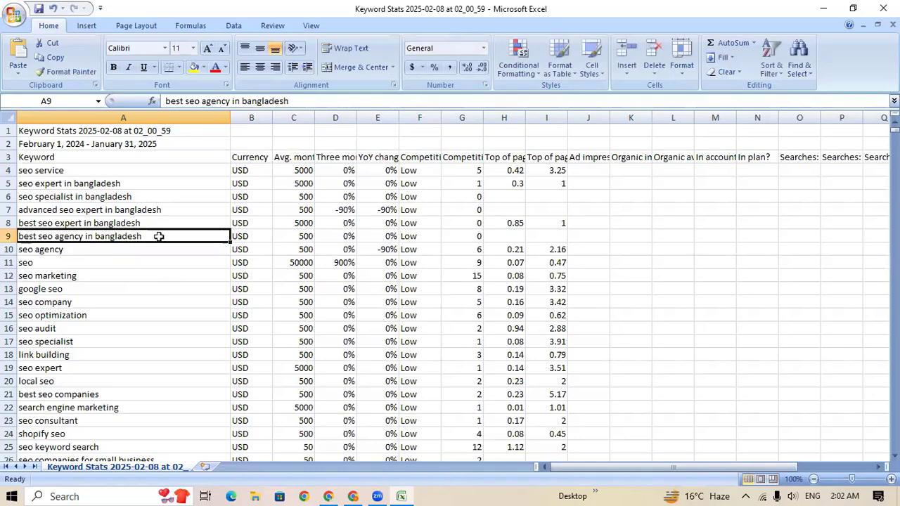
double_click(159, 237)
drag(148, 237, 10, 237)
key(ctrl+c)
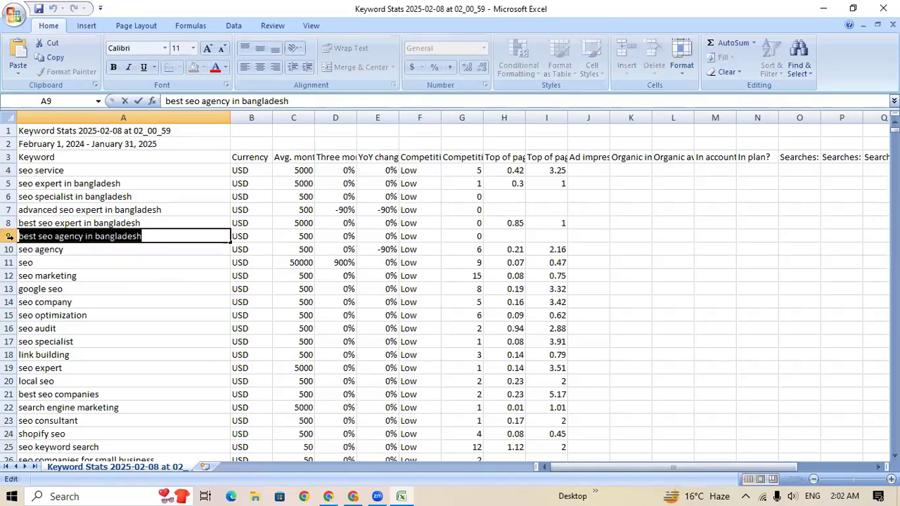
click(335, 490)
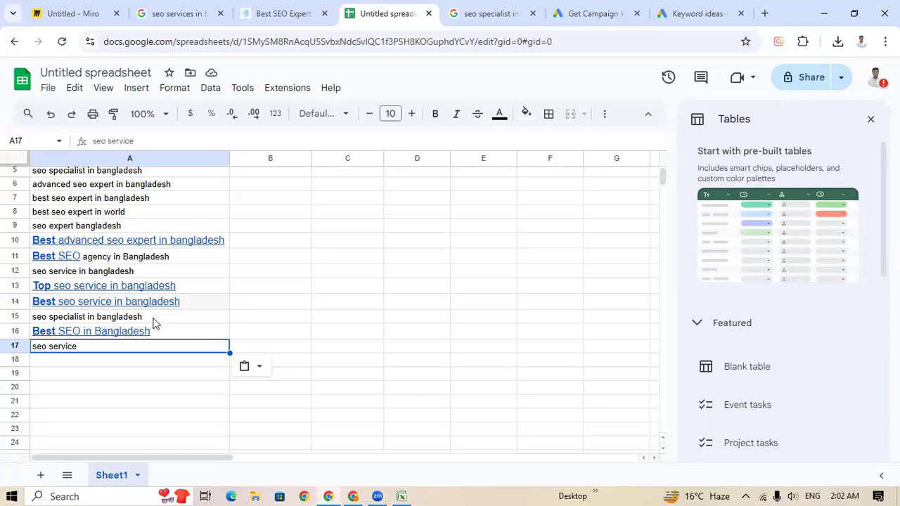
click(64, 361)
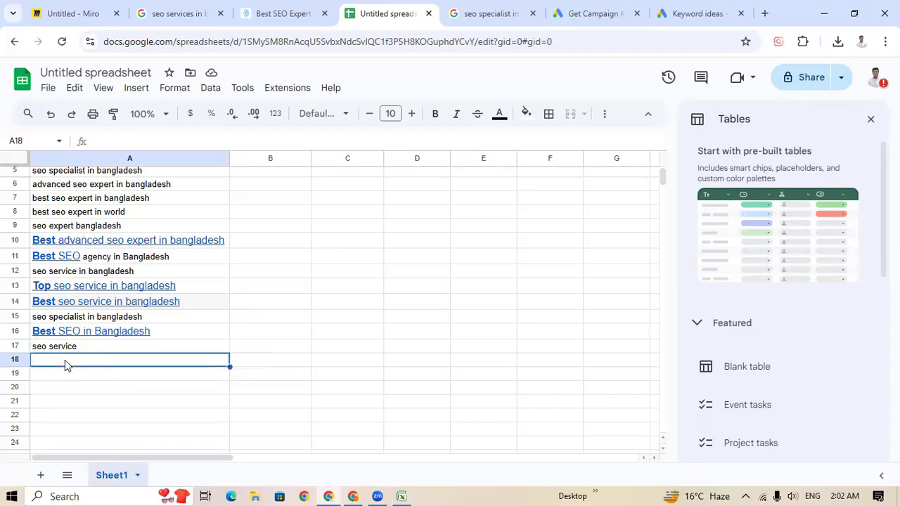
key(ctrl+v)
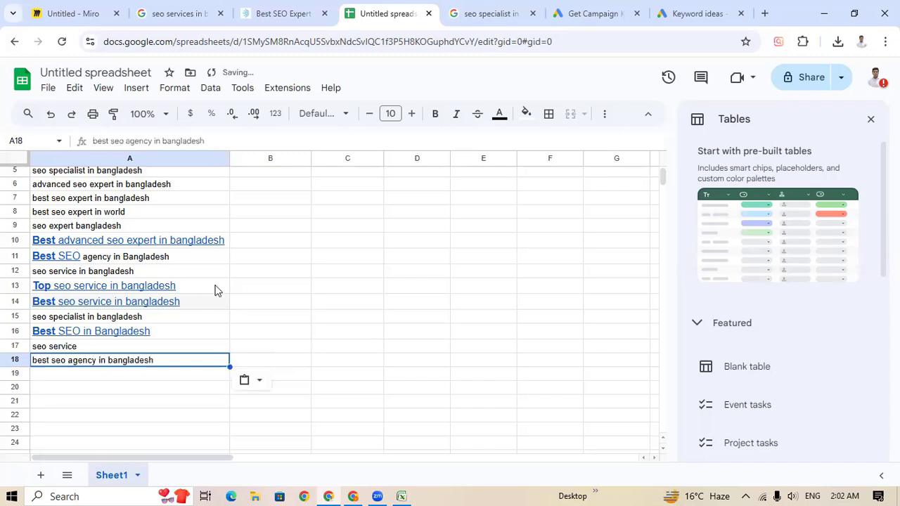
Close the Tables sidebar of the research sheet and enlarge the browser page to 110%
scroll(256, 314, up, 2)
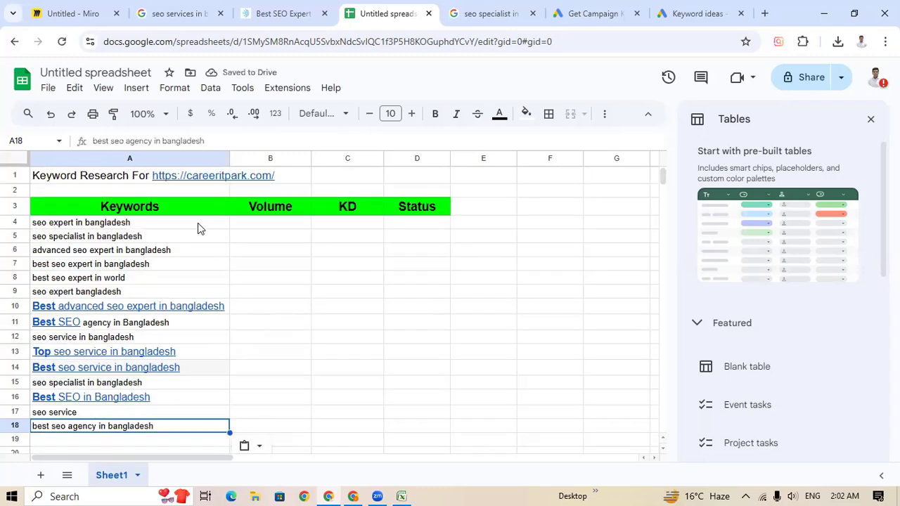
click(872, 121)
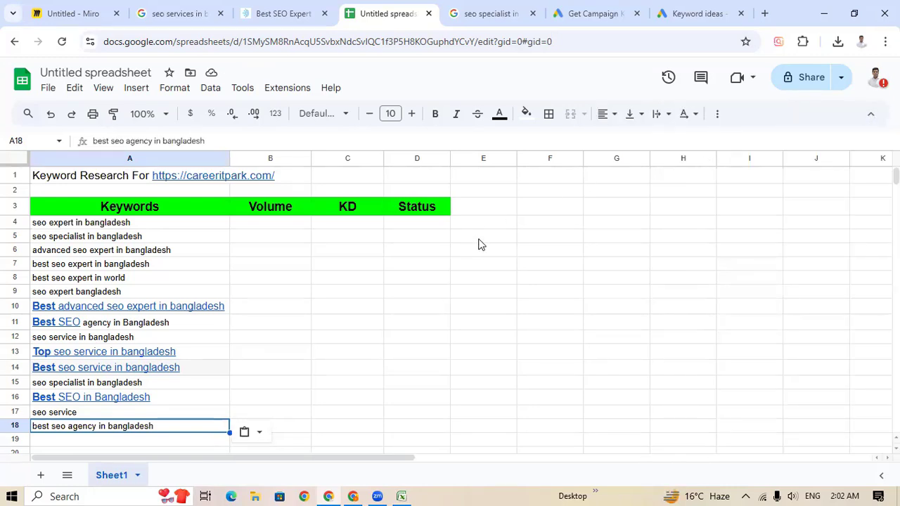
key(alt+i)
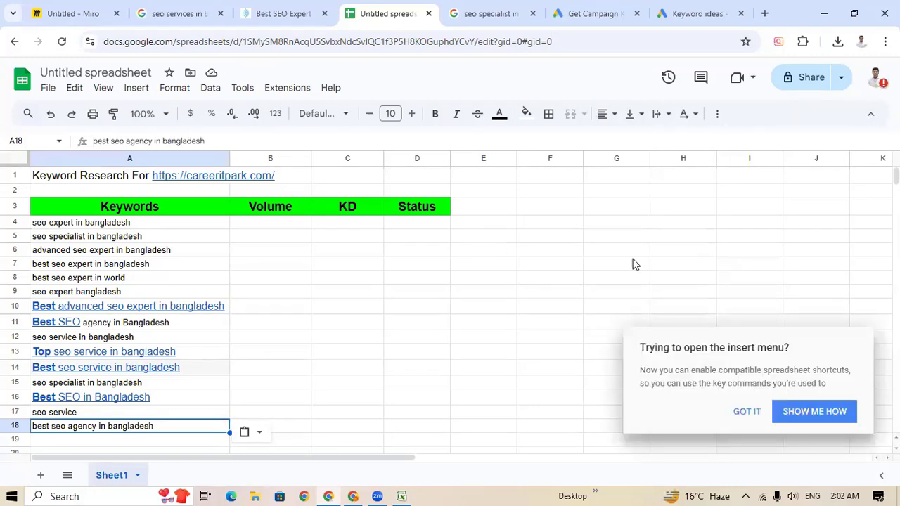
click(748, 413)
key(ctrl+plus)
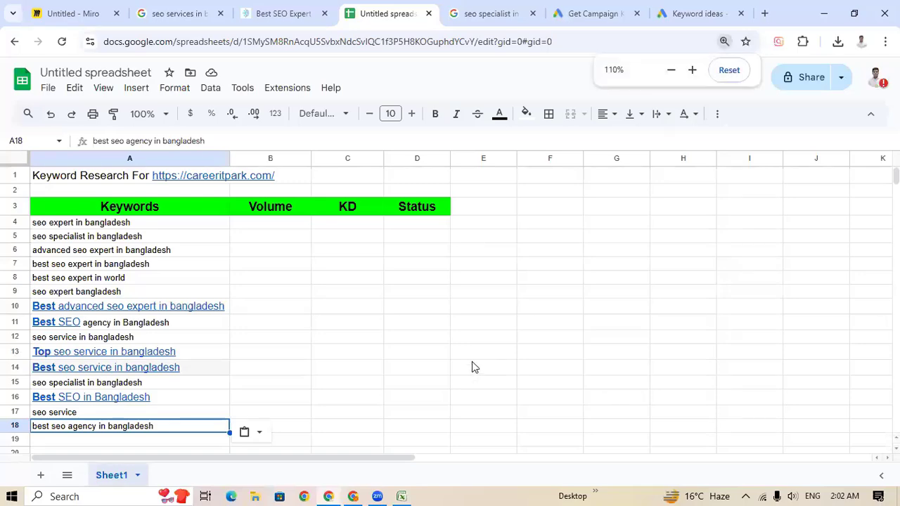
scroll(449, 373, down, 2)
scroll(477, 366, up, 2)
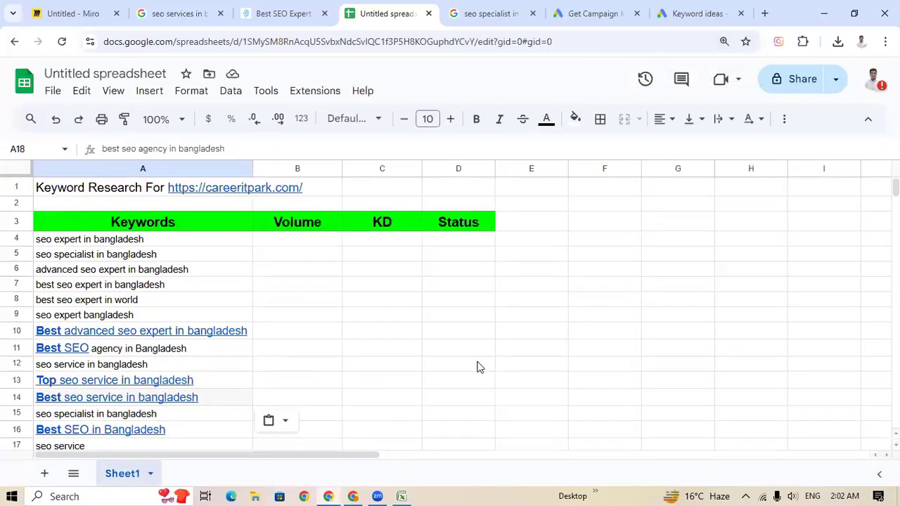
scroll(477, 366, down, 4)
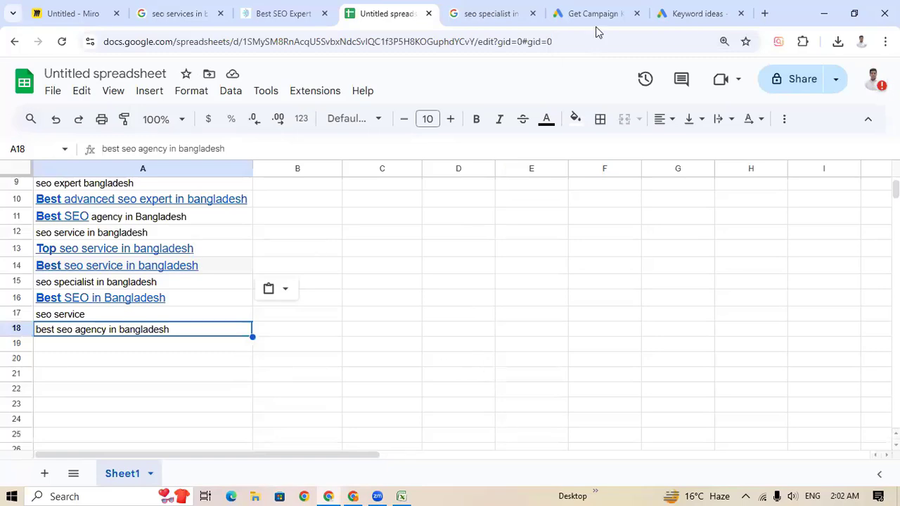
Copy the keyword "seo specialist" from the Excel keyword stats into cell A19 of the Google Sheets research sheet
click(401, 496)
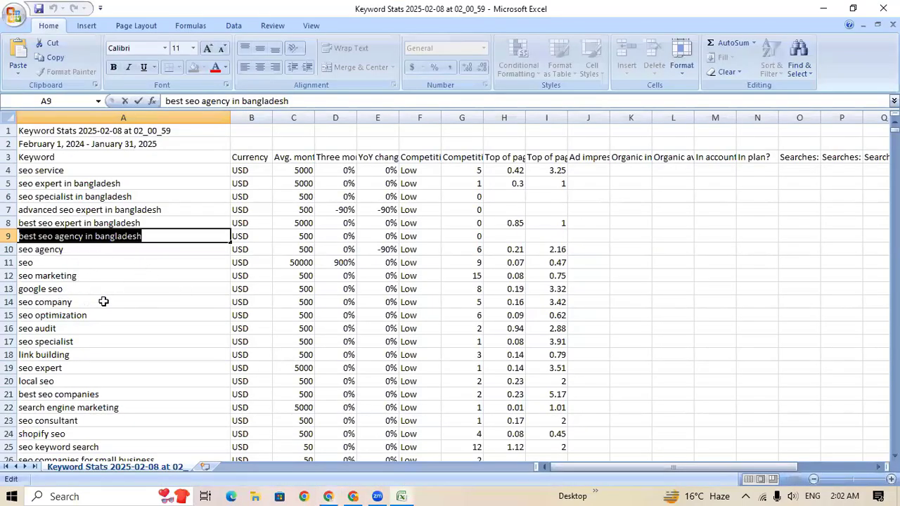
scroll(94, 303, down, 2)
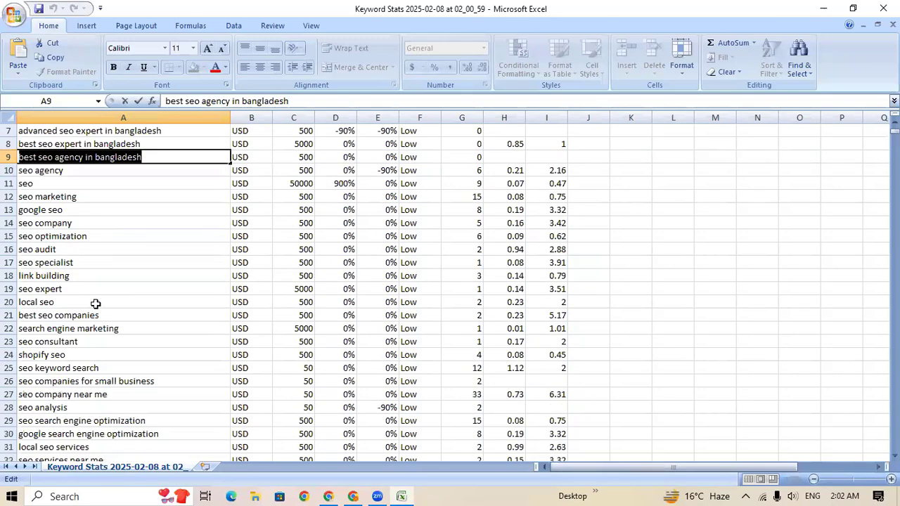
double_click(77, 263)
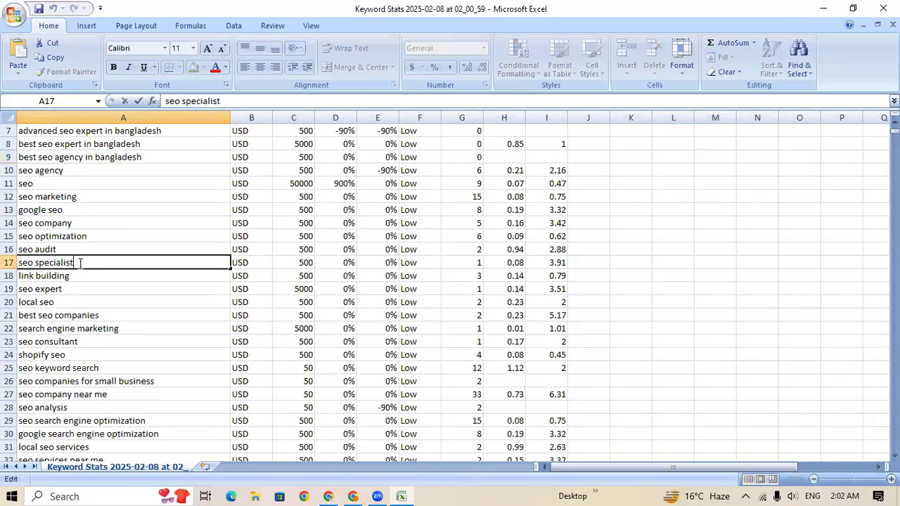
drag(77, 262, 9, 262)
key(ctrl+c)
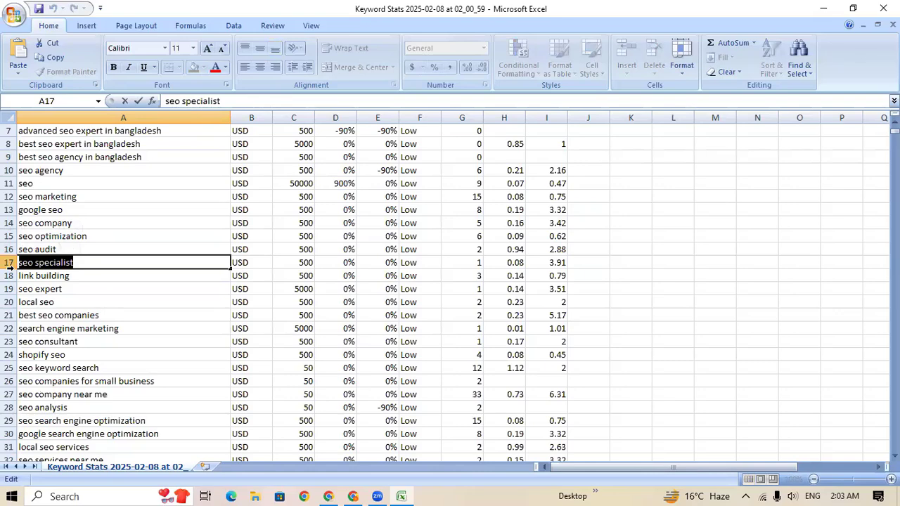
click(334, 494)
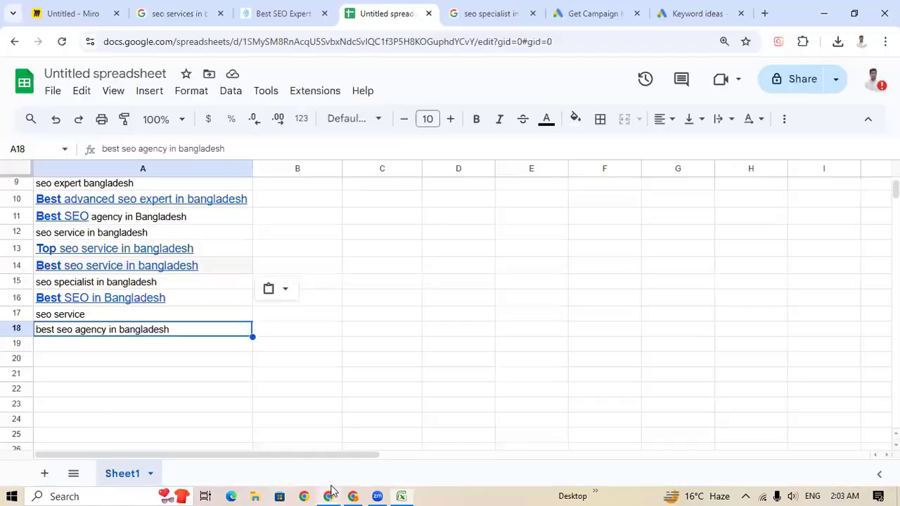
click(94, 346)
key(ctrl+v)
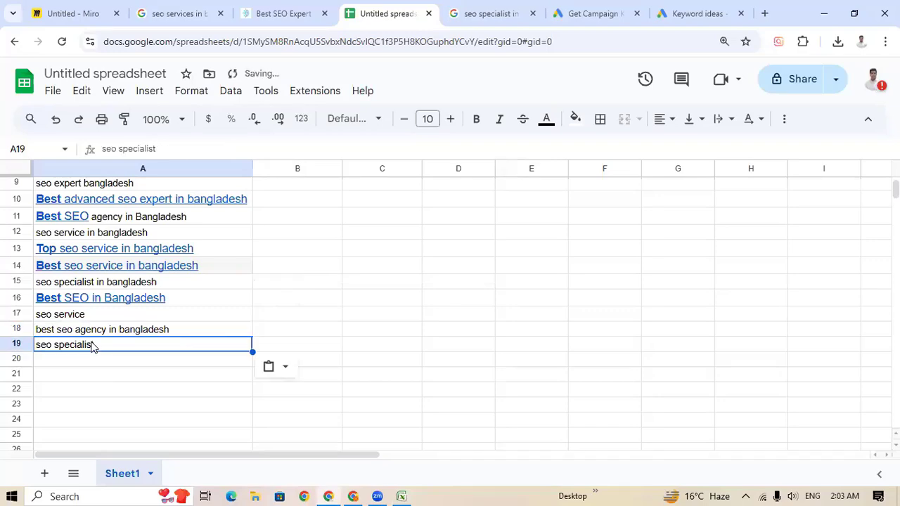
Copy the keyword "best seo companies" from the Excel keyword stats into cell A20 of the Google Sheets research sheet
click(401, 496)
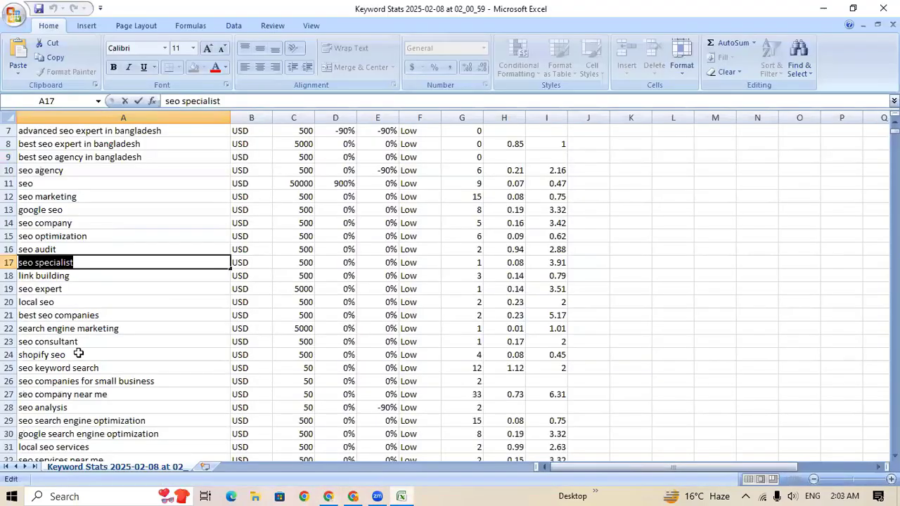
click(66, 317)
double_click(99, 315)
drag(99, 316, 7, 315)
key(ctrl+c)
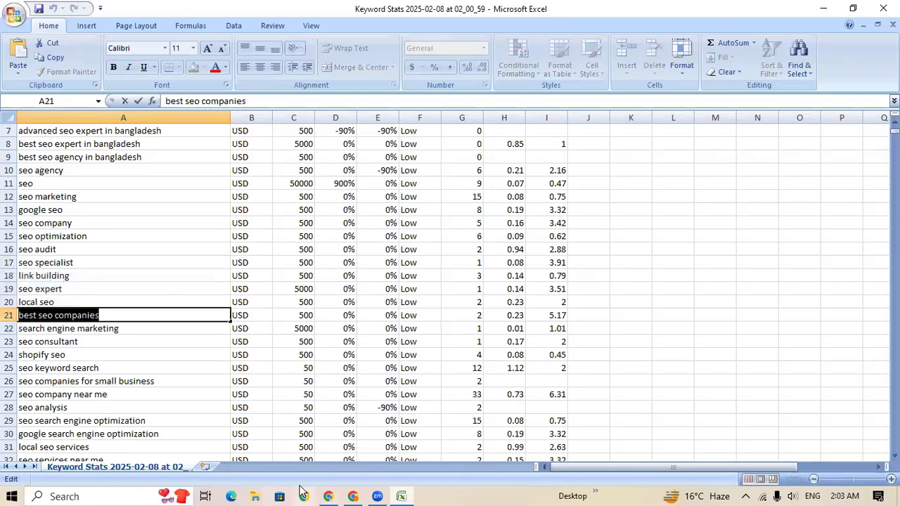
click(331, 495)
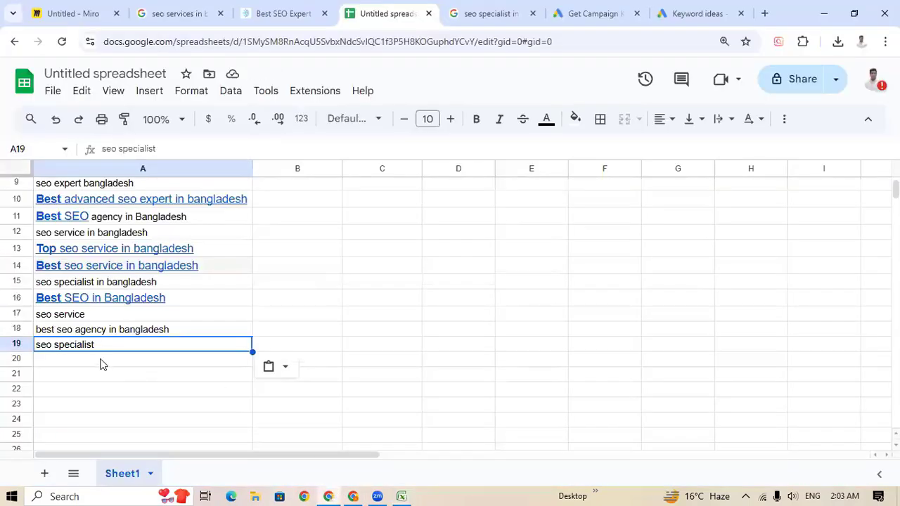
click(100, 361)
key(ctrl+v)
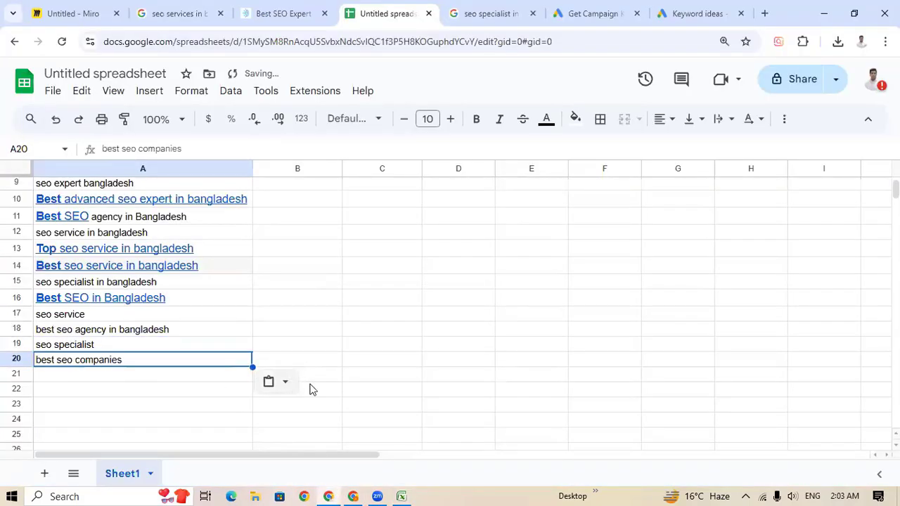
Copy the keyword "professional seo services" from the Excel keyword stats into cell A21 of the Google Sheets research sheet
click(401, 492)
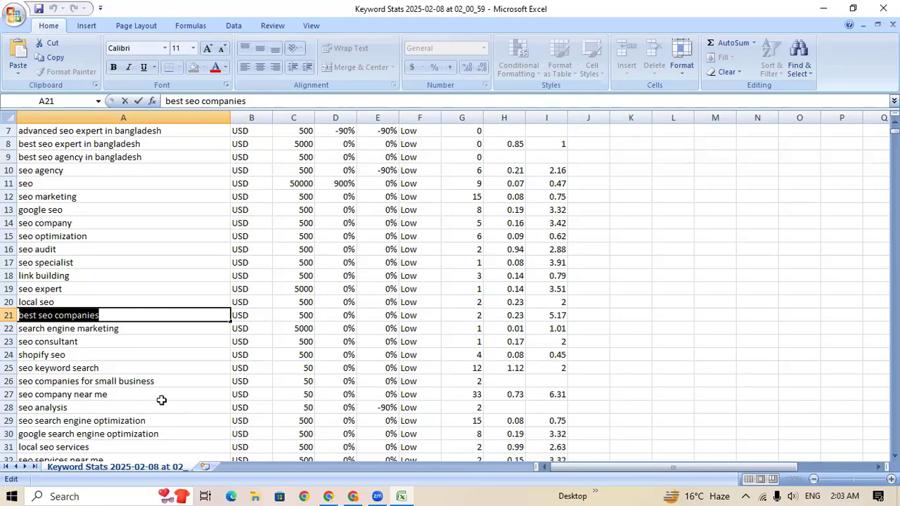
scroll(161, 400, down, 1)
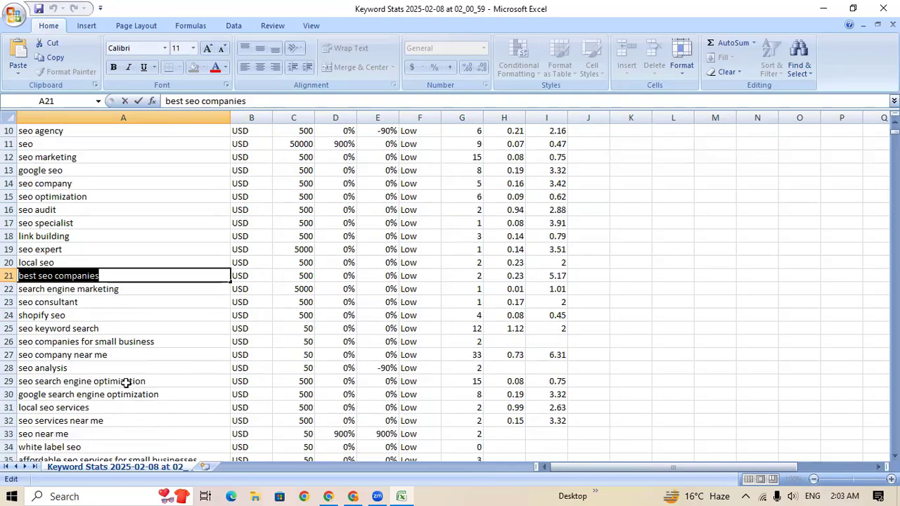
scroll(126, 383, down, 1)
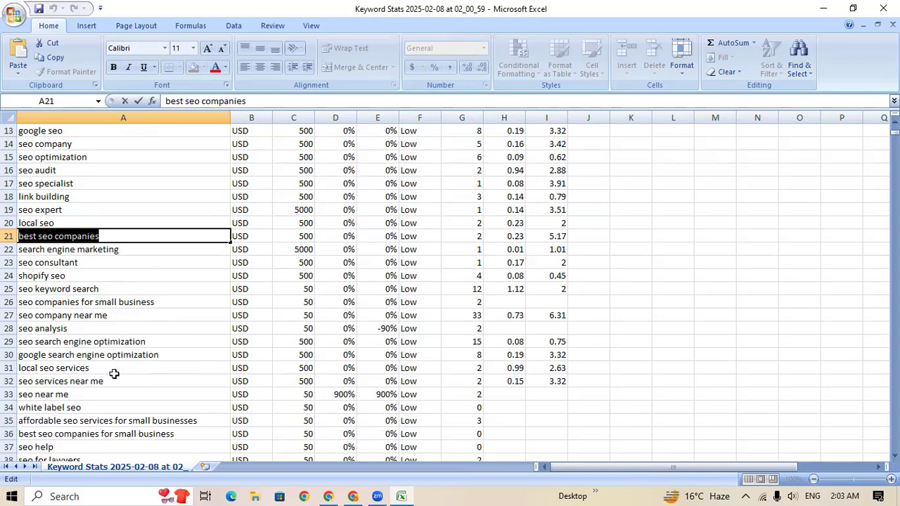
scroll(114, 374, down, 1)
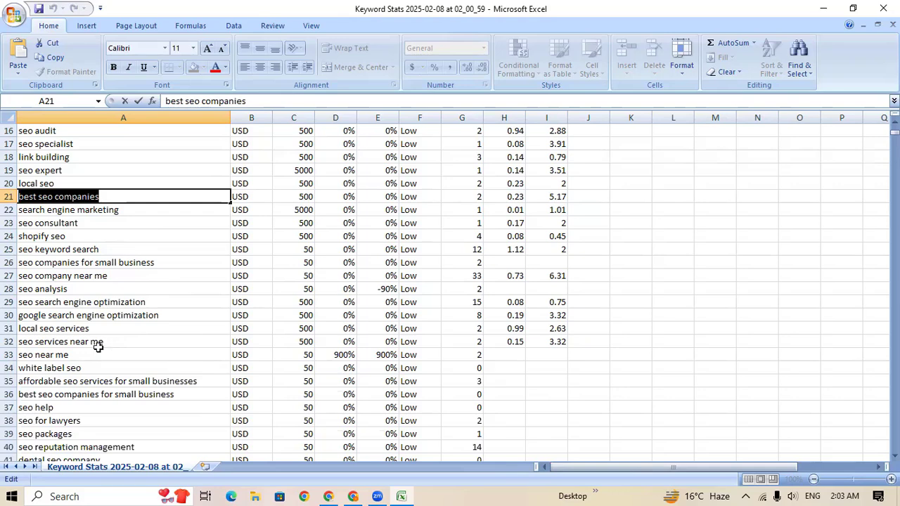
scroll(142, 354, down, 1)
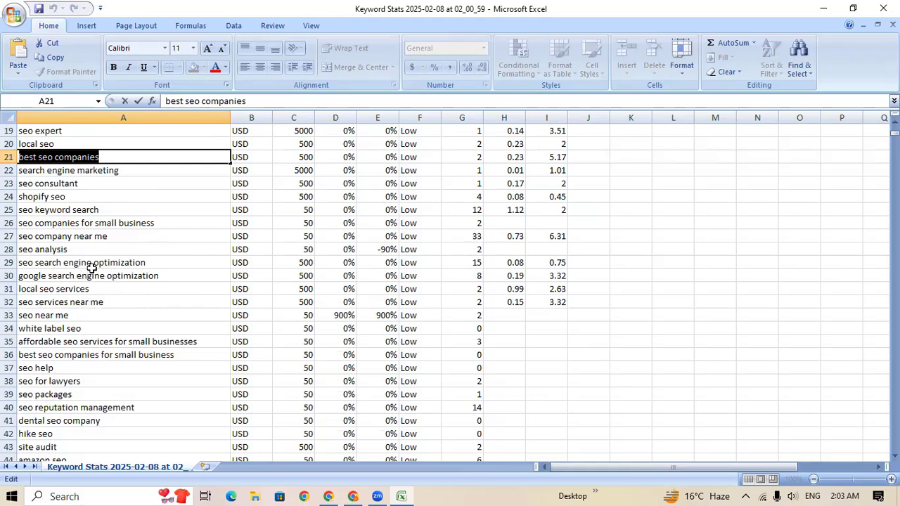
scroll(133, 314, down, 6)
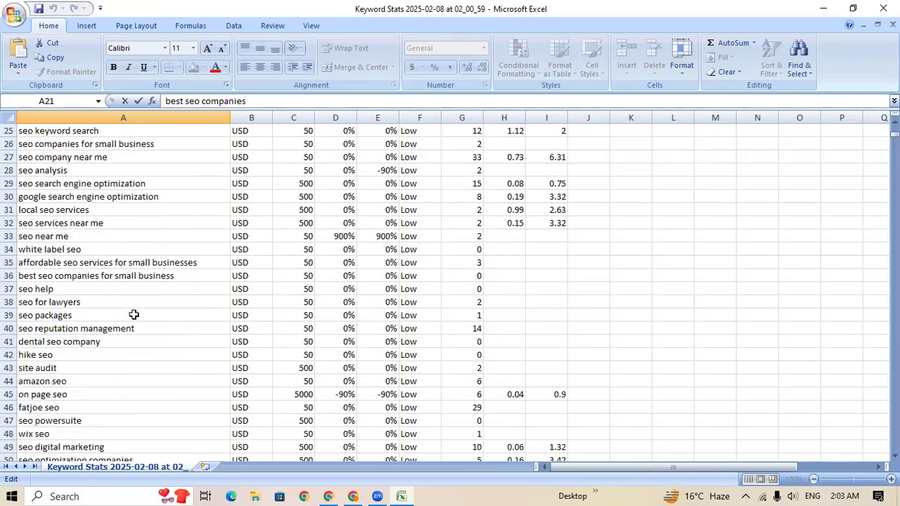
scroll(134, 315, down, 1)
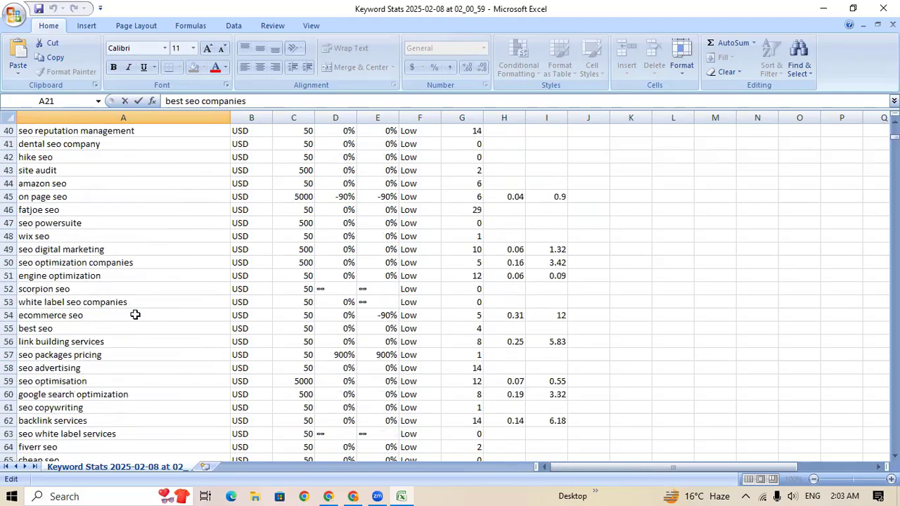
scroll(147, 350, down, 3)
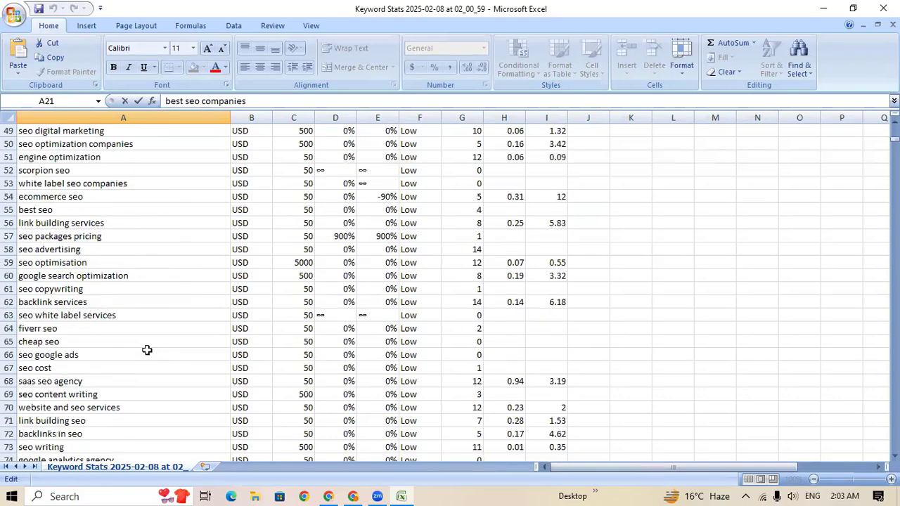
scroll(147, 350, down, 4)
scroll(146, 350, down, 2)
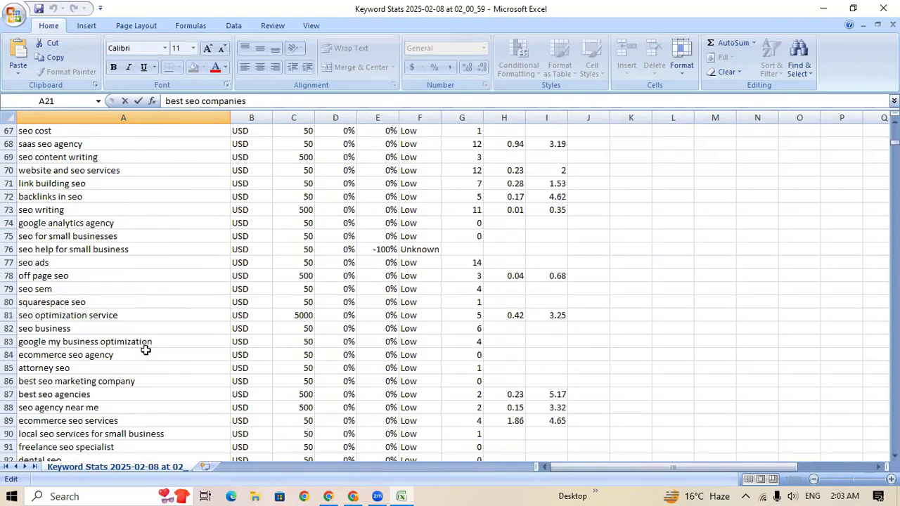
scroll(146, 350, down, 1)
scroll(145, 350, down, 2)
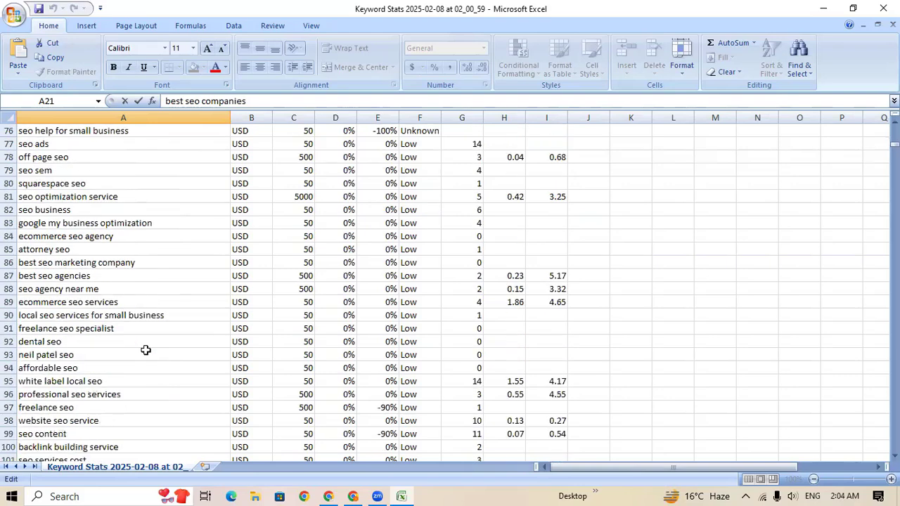
double_click(109, 394)
drag(122, 394, 19, 391)
key(ctrl+c)
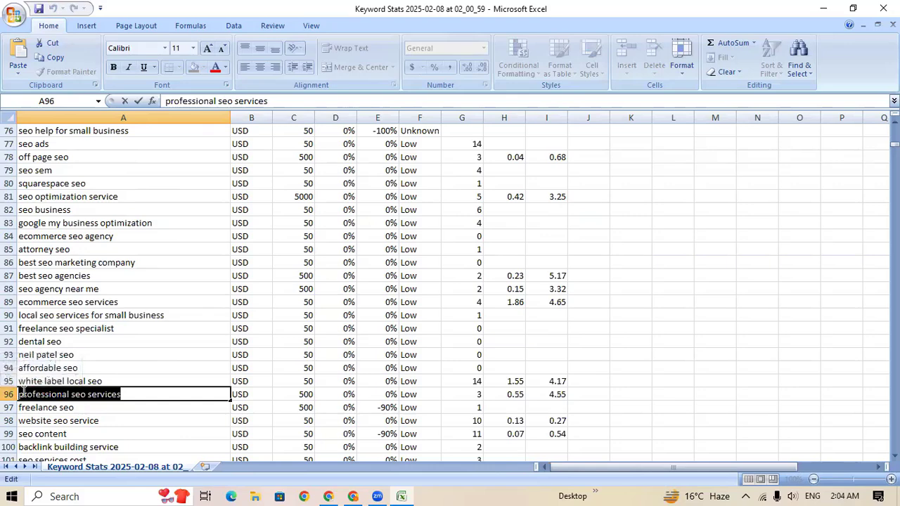
click(328, 496)
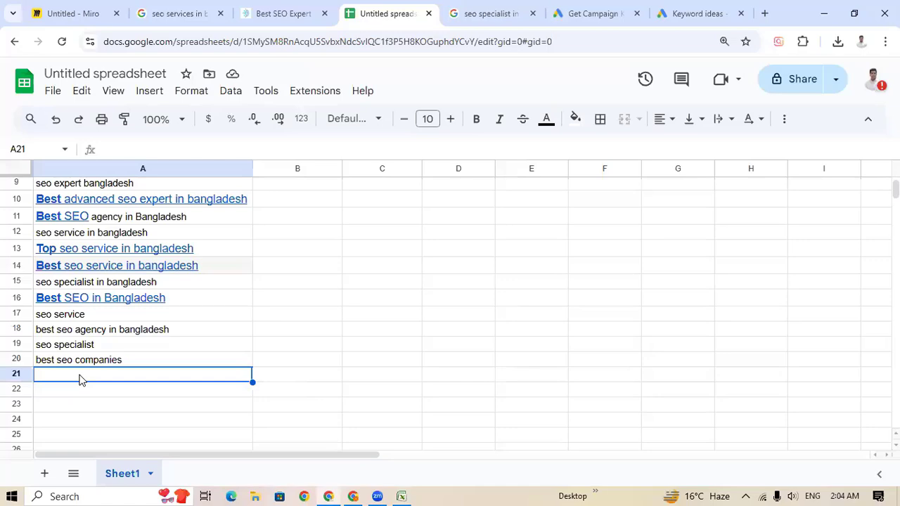
key(ctrl+v)
Return to the Excel keyword stats and review the keywords below "professional seo services" for further relevant candidates
click(398, 492)
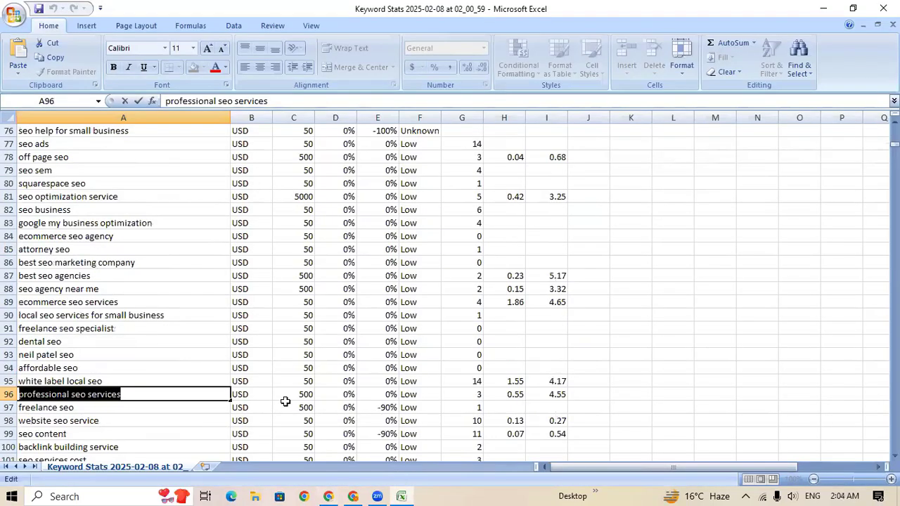
scroll(194, 366, down, 2)
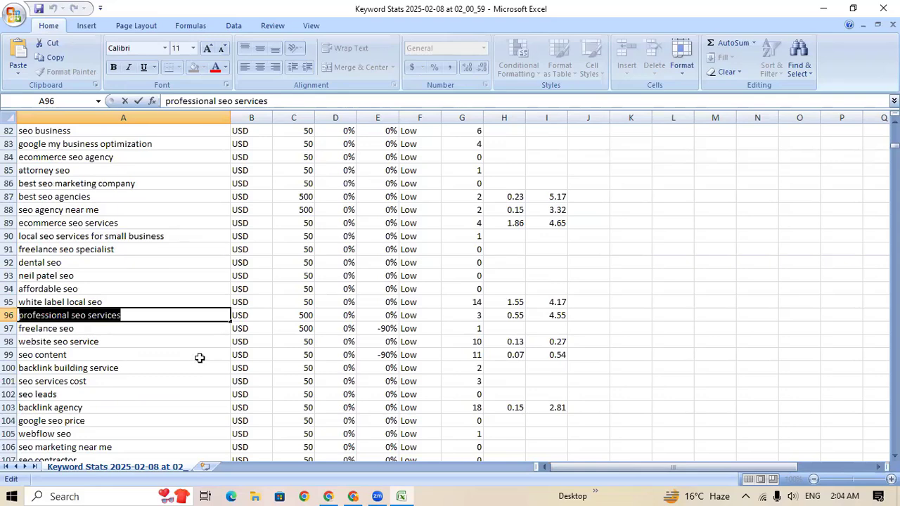
scroll(207, 377, down, 2)
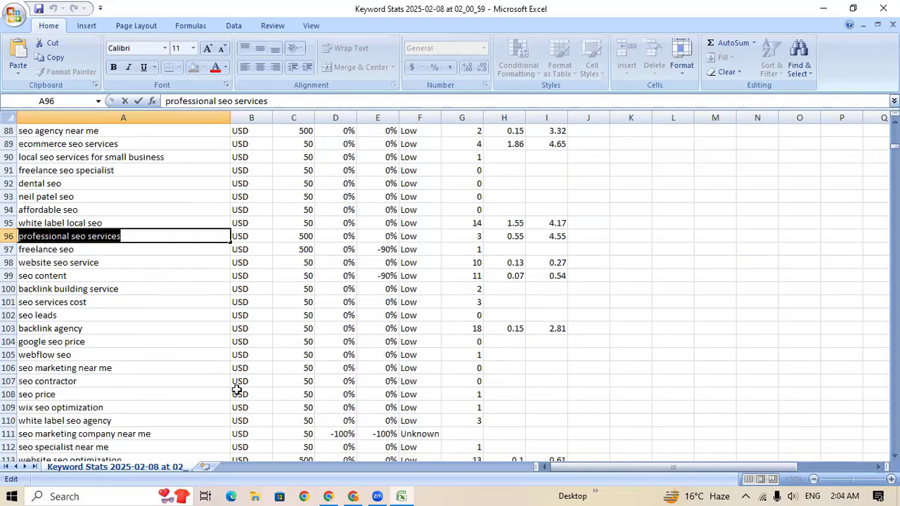
scroll(163, 393, down, 1)
scroll(166, 393, down, 2)
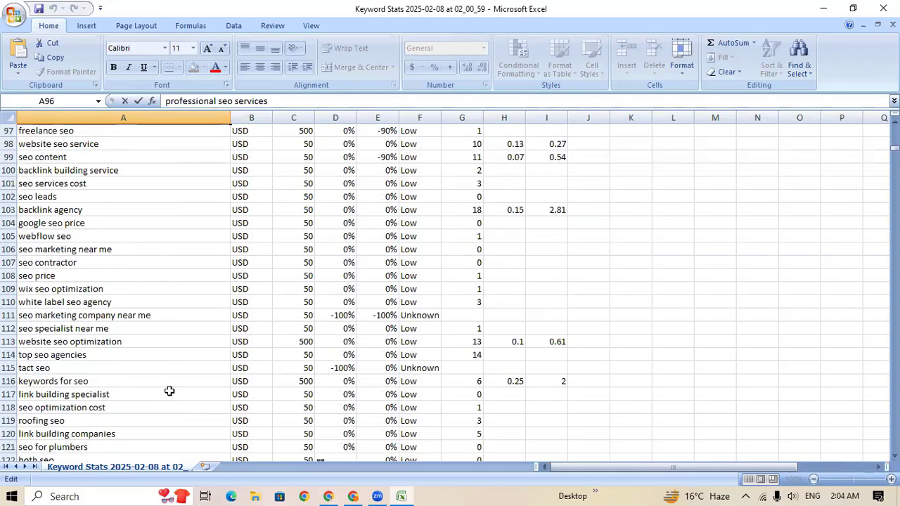
scroll(169, 391, down, 2)
scroll(170, 393, down, 1)
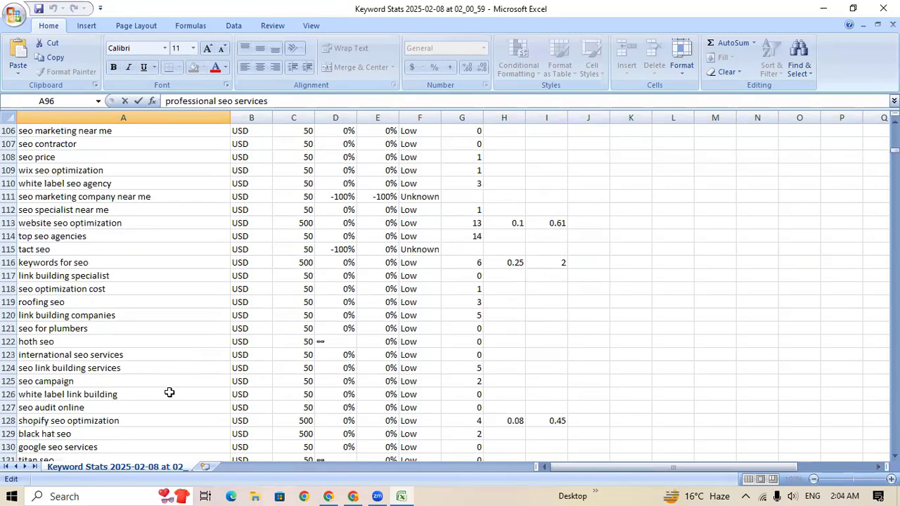
scroll(170, 392, down, 3)
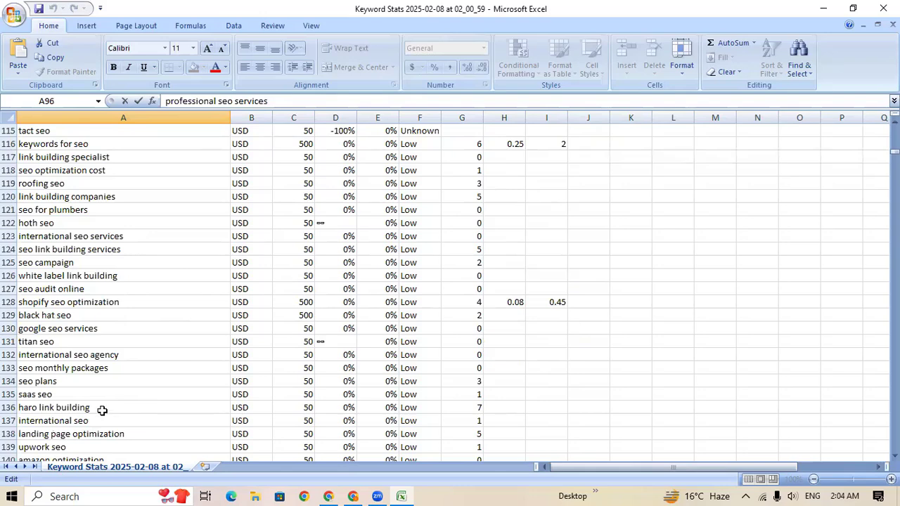
scroll(102, 411, down, 4)
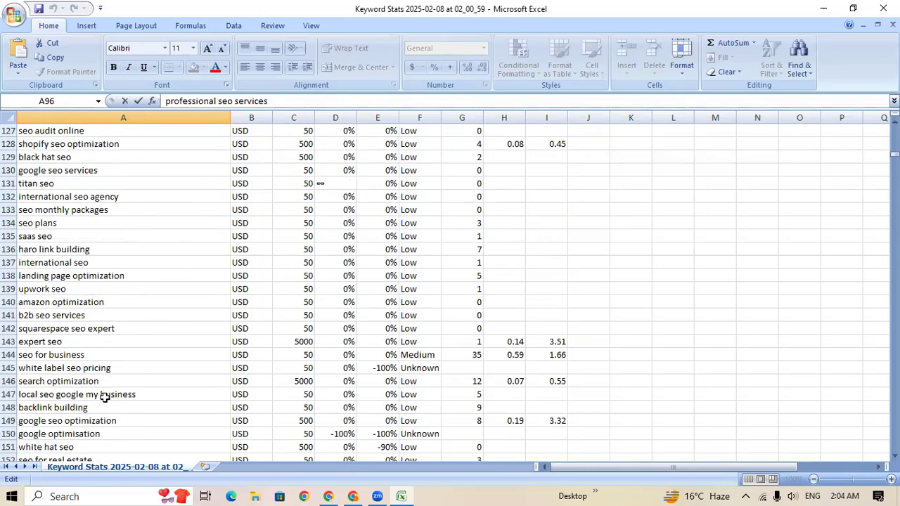
scroll(104, 398, down, 1)
scroll(104, 398, down, 5)
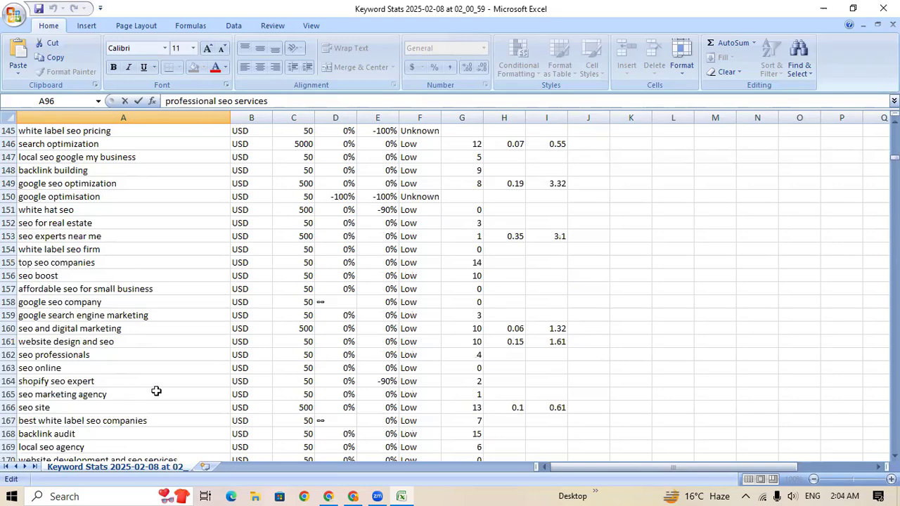
Look through the keyword ideas in the exported Keyword Stats workbook and return to its header rows
scroll(187, 401, down, 4)
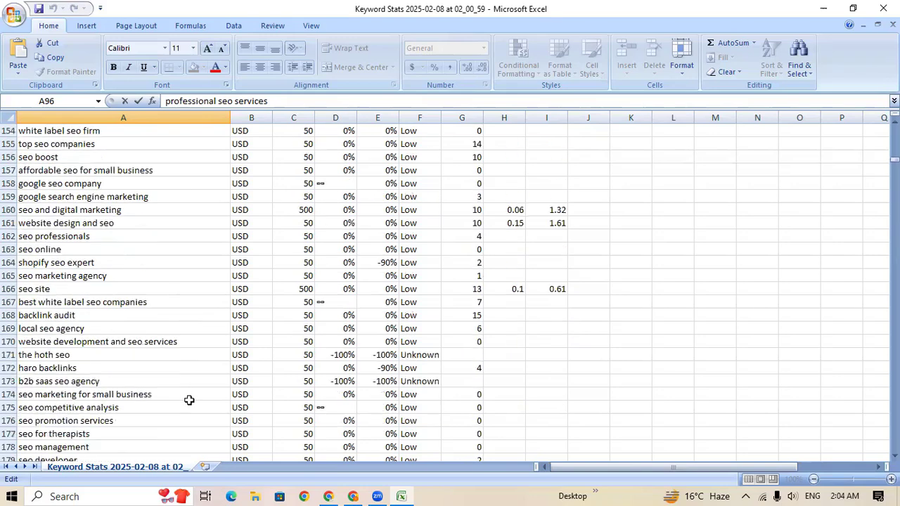
scroll(189, 400, down, 2)
scroll(255, 400, up, 20)
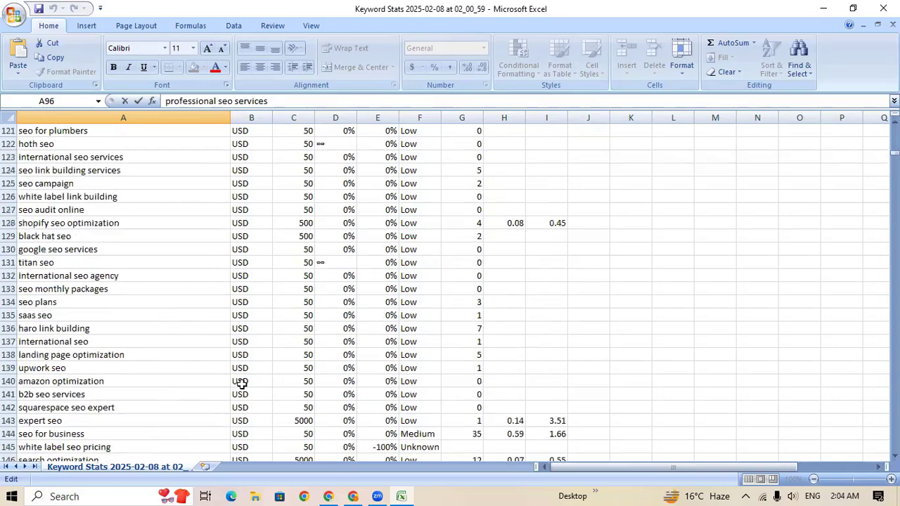
scroll(232, 371, up, 20)
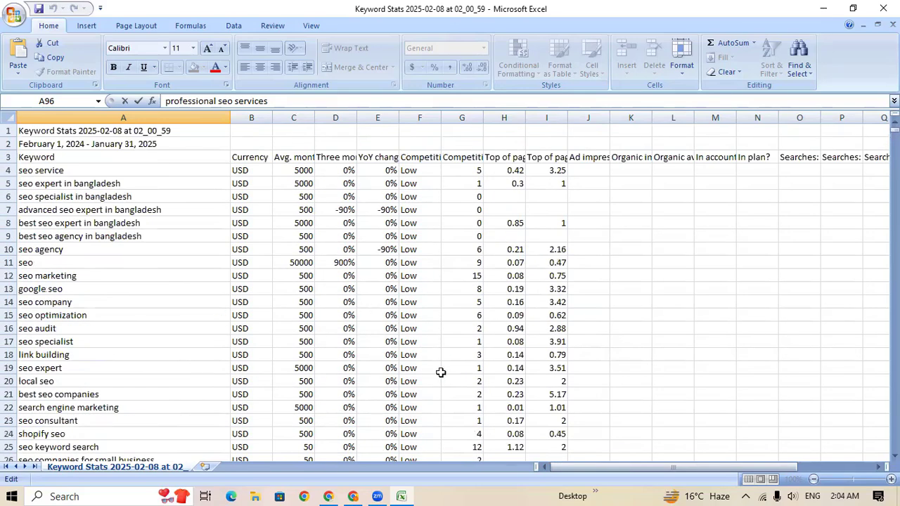
Switch to Chrome, search for ubersuggest in a new tab, and open the neilpatel.com Ubersuggest page without its free-account popup
click(327, 496)
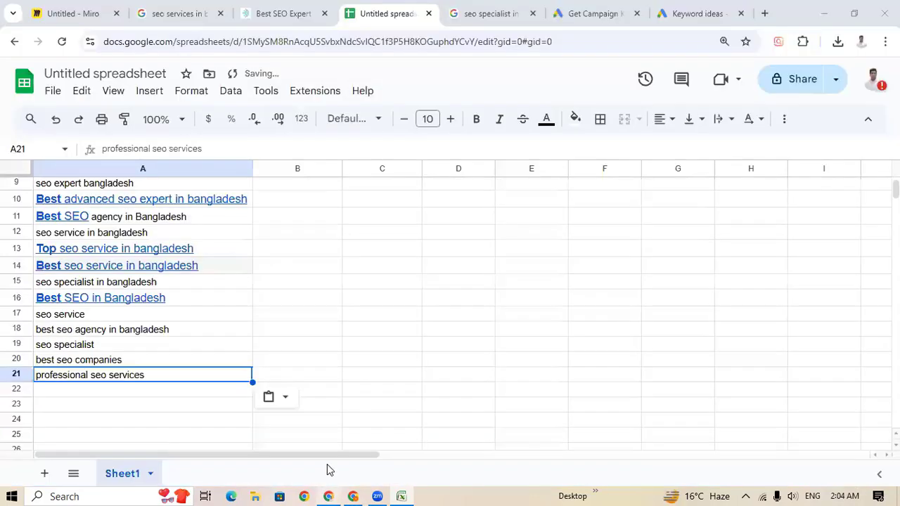
click(692, 14)
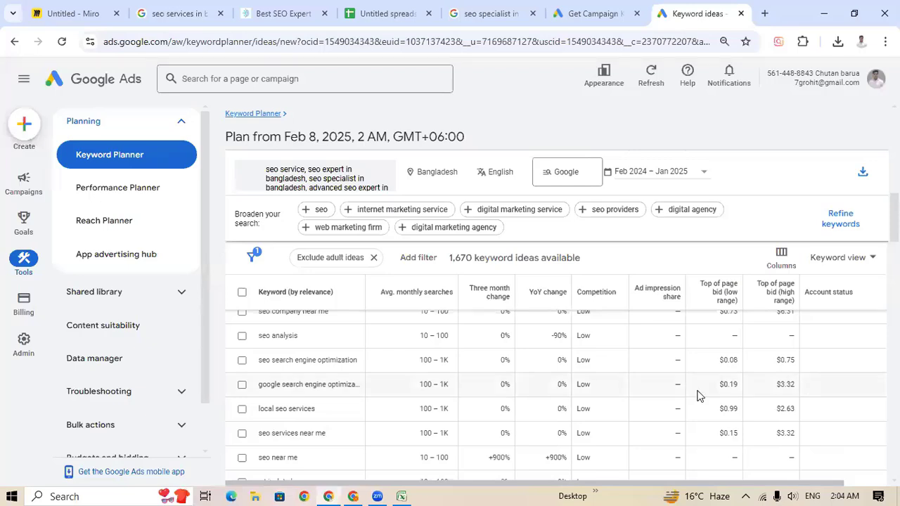
click(764, 13)
click(485, 43)
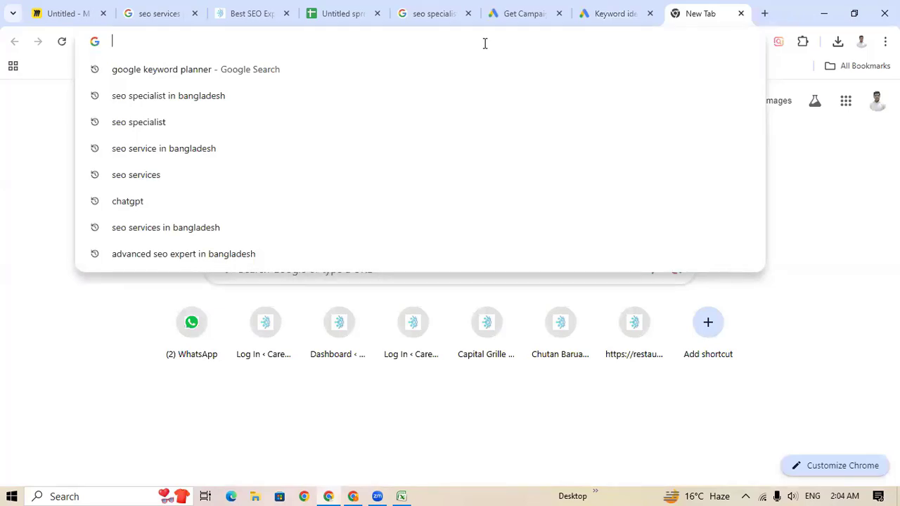
text(uber)
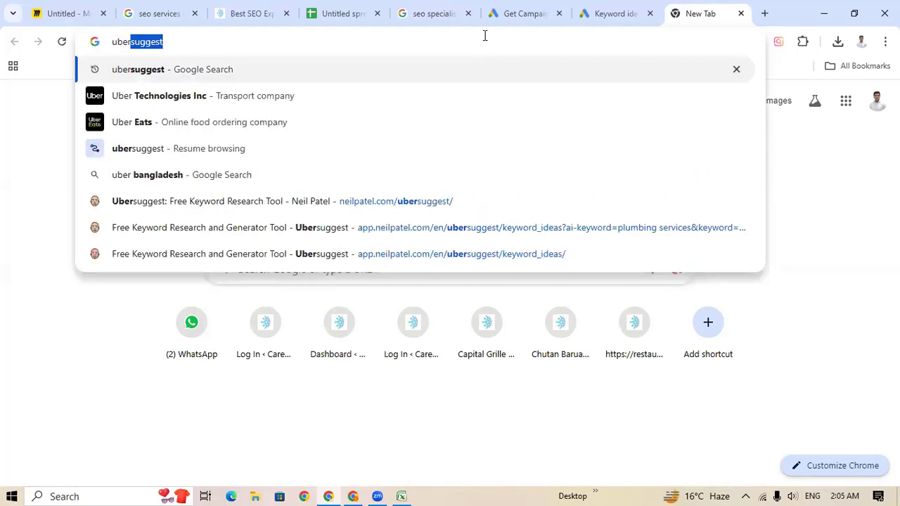
click(209, 73)
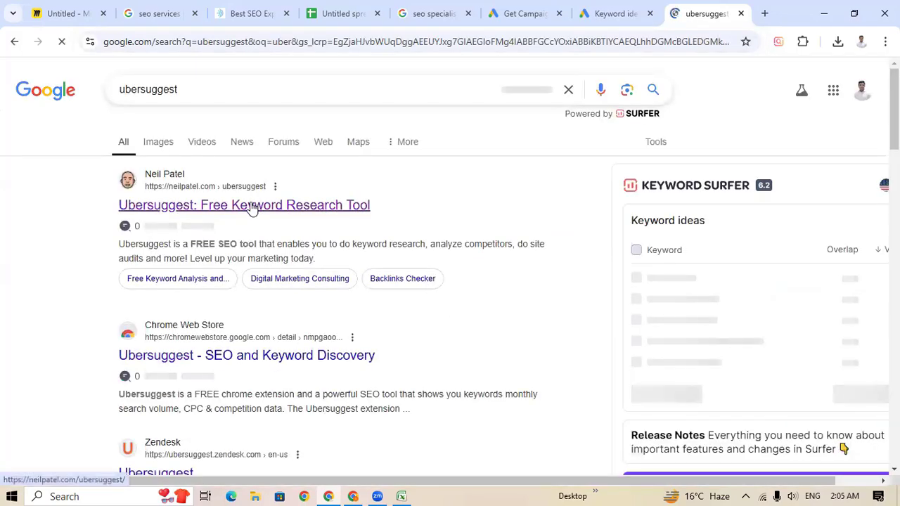
click(252, 205)
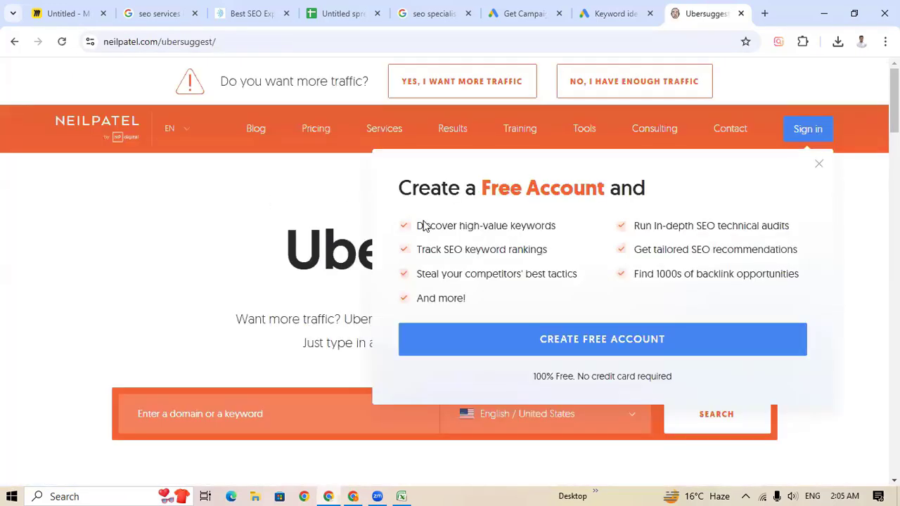
click(818, 165)
click(857, 347)
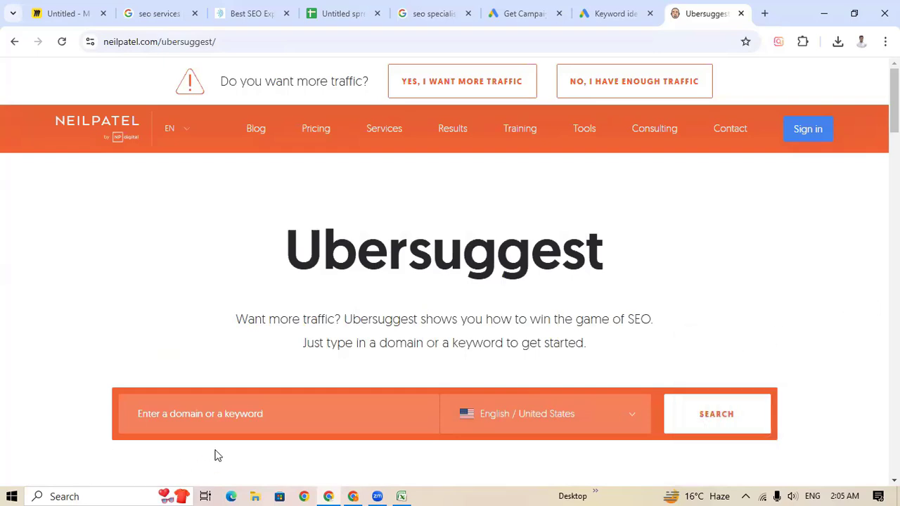
Search Ubersuggest for the keyword "best seo service" with Bengali / Bangladesh as the language and location
click(225, 426)
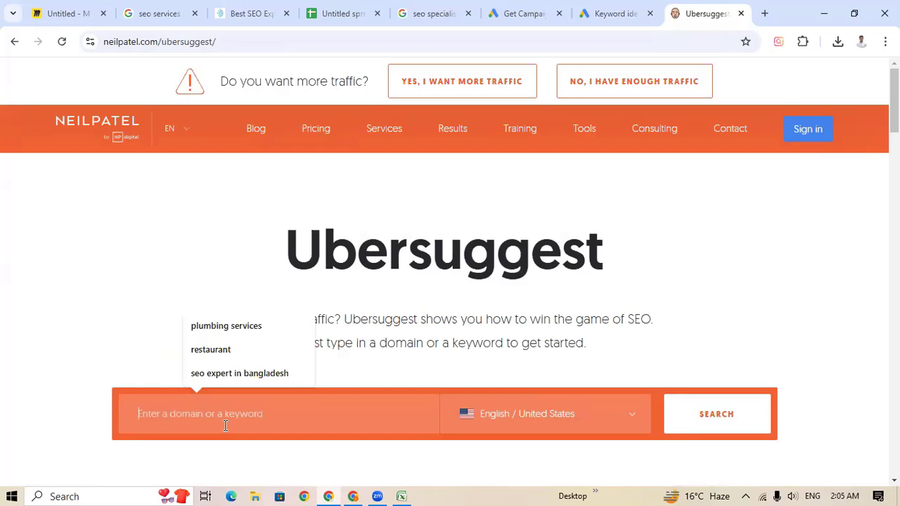
text(s)
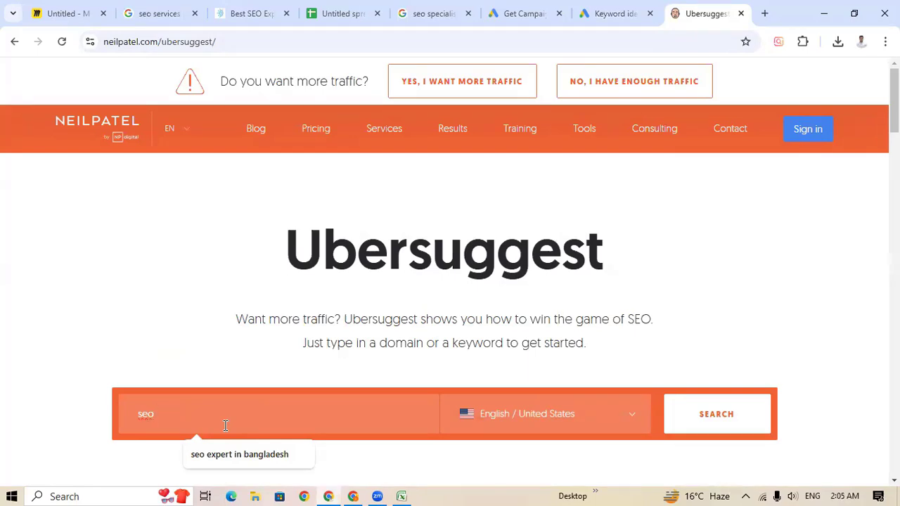
key(BackSpace)
text(best)
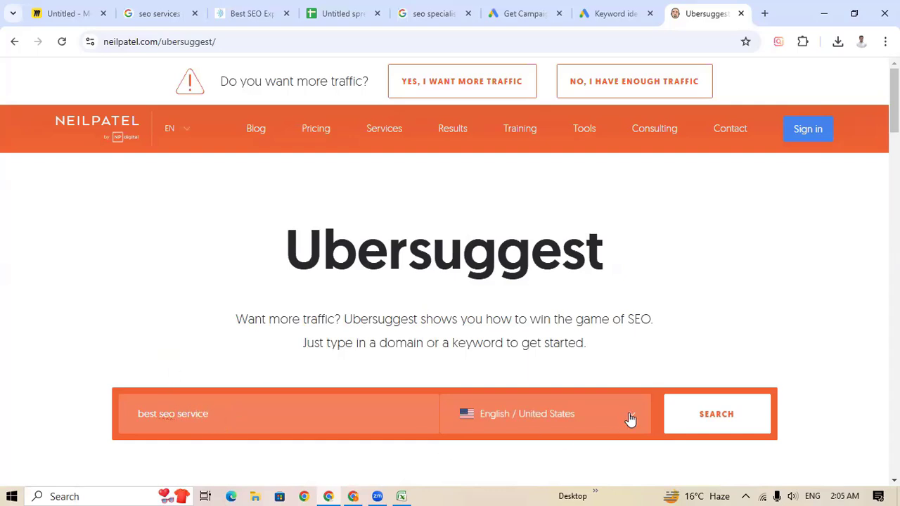
click(631, 416)
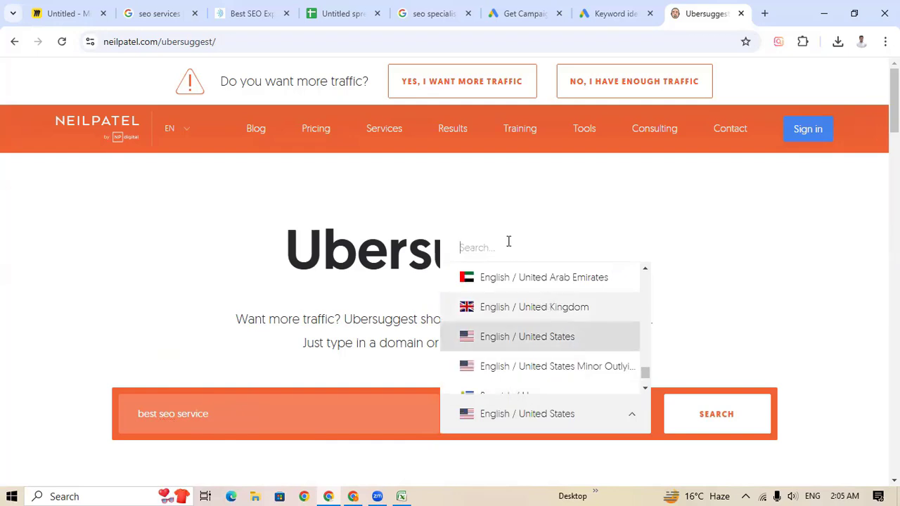
text(bang)
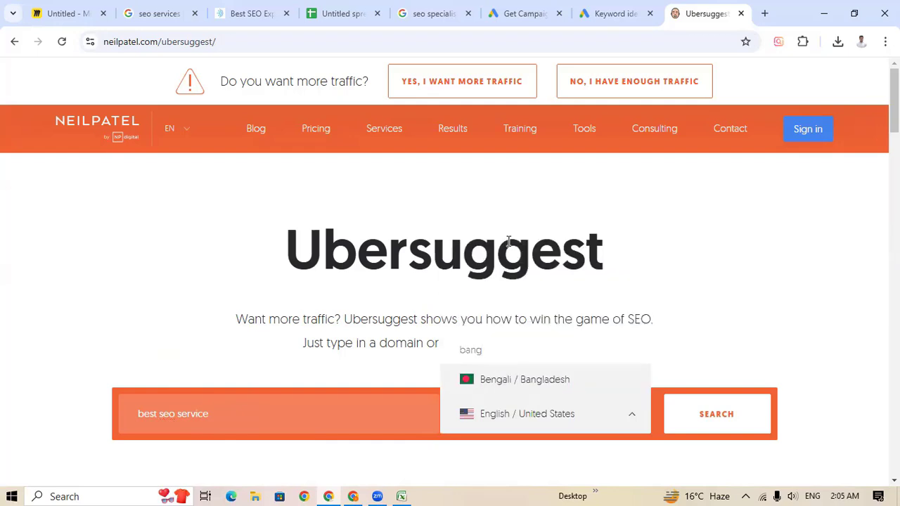
click(529, 381)
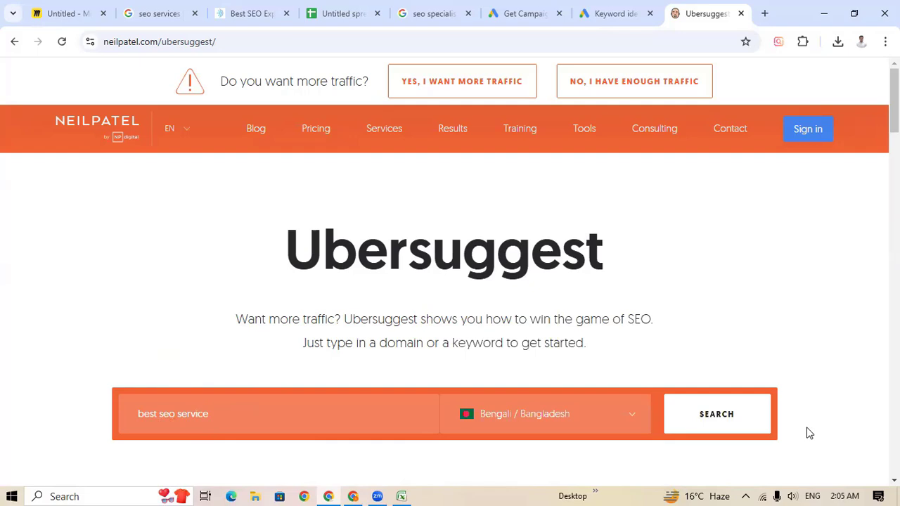
click(739, 423)
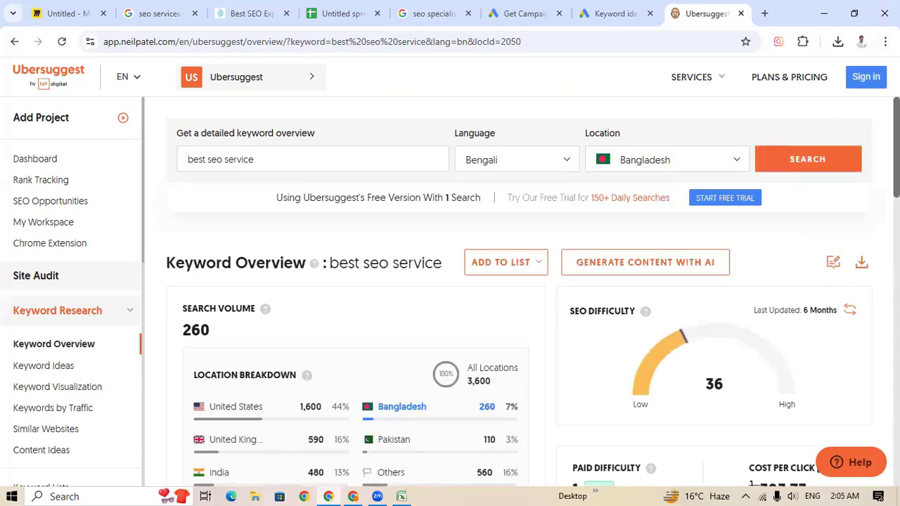
Examine the search volume and location breakdown in the keyword overview, dismissing the sign-up prompt
scroll(519, 291, down, 3)
scroll(519, 291, up, 3)
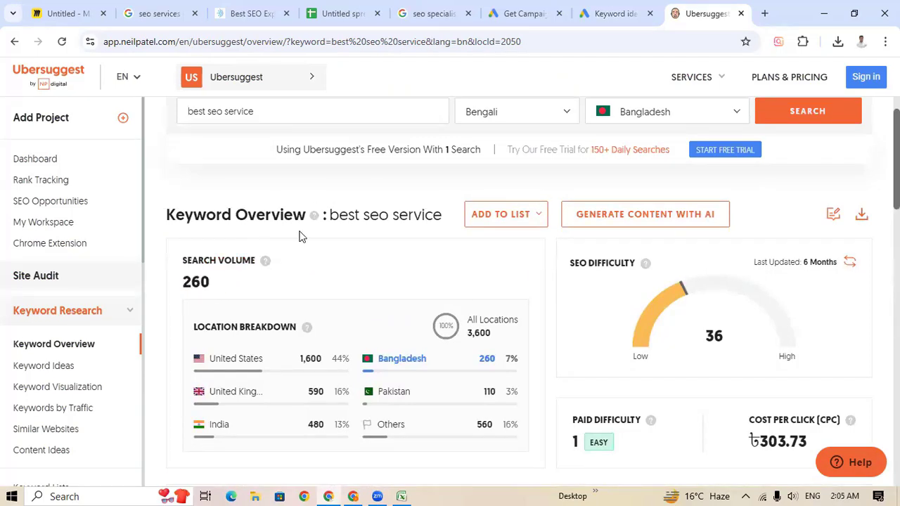
click(191, 285)
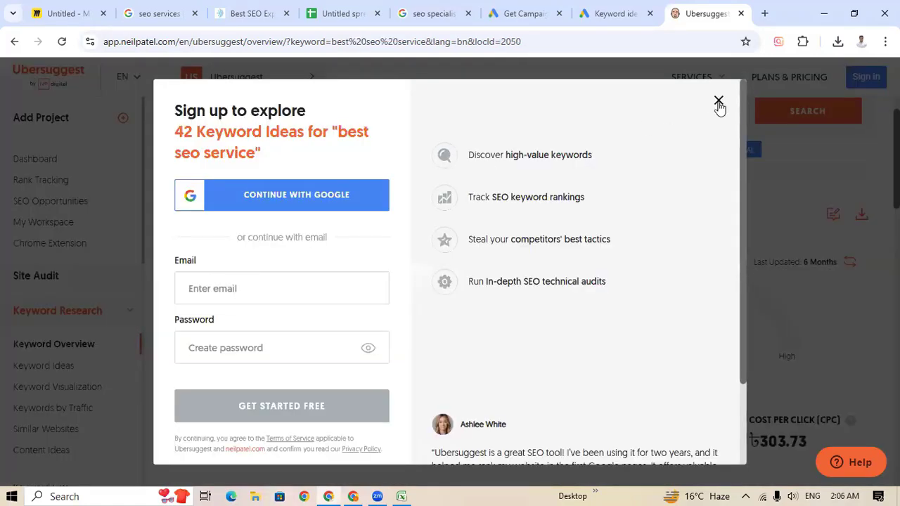
click(718, 102)
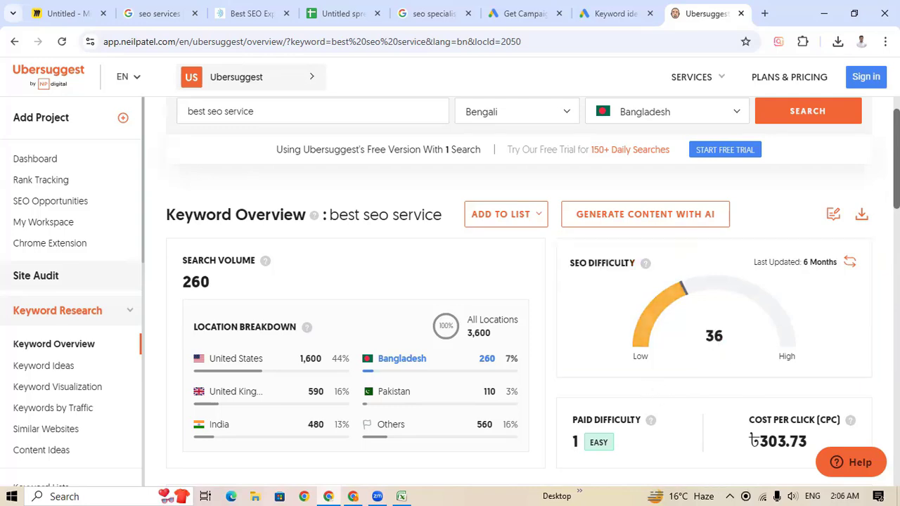
Open the full list of keyword suggestions from the Keyword Ideas section of the overview
scroll(519, 292, down, 9)
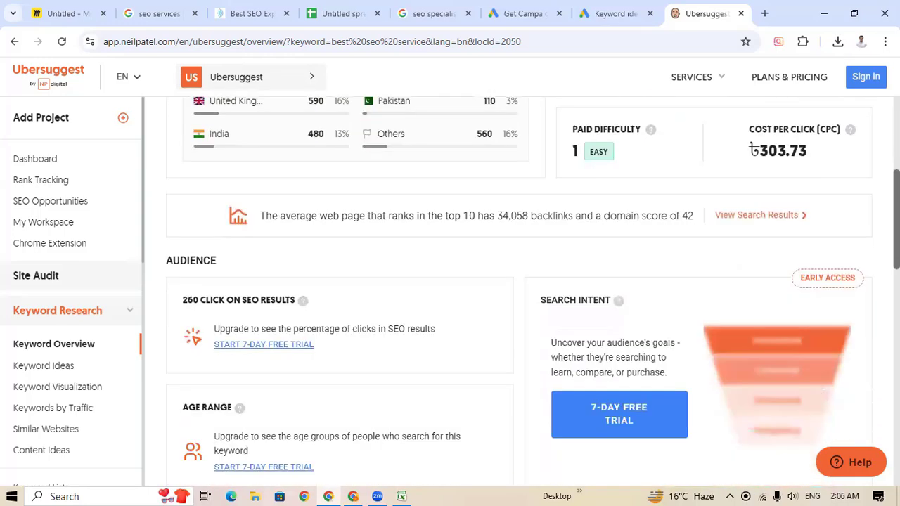
scroll(519, 291, down, 5)
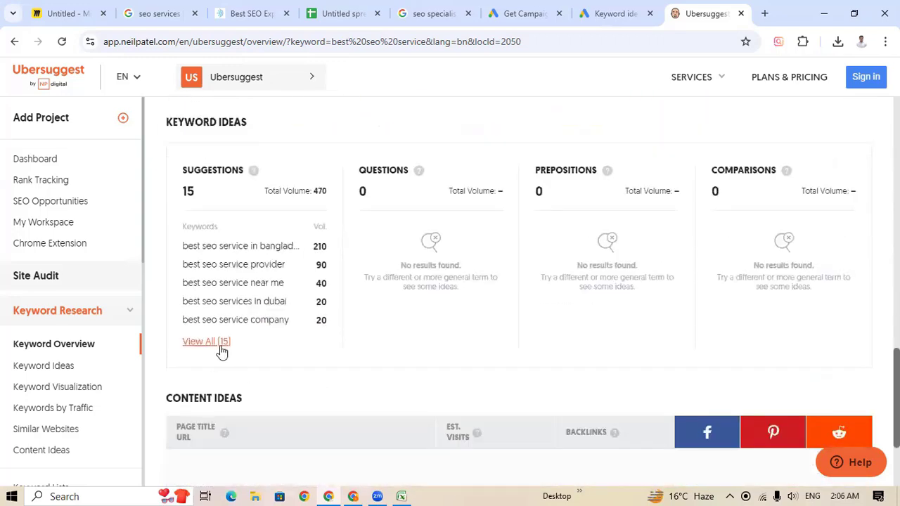
click(207, 341)
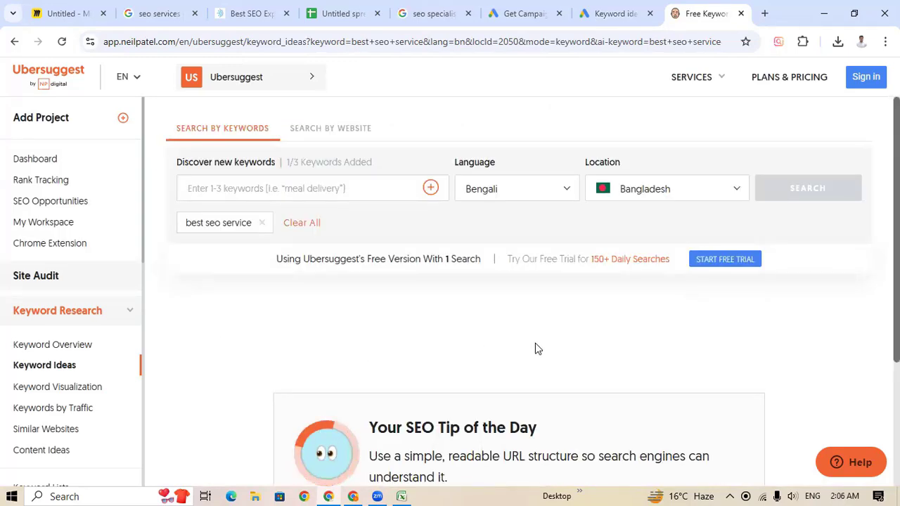
Examine the suggested "best seo service" keywords with their volume, CPC and difficulty values through the end of the list
scroll(535, 345, down, 6)
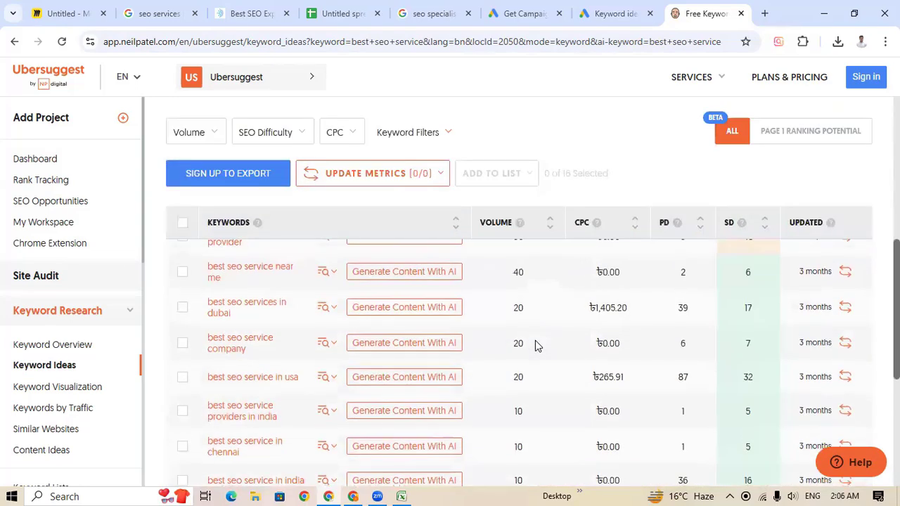
scroll(328, 388, up, 4)
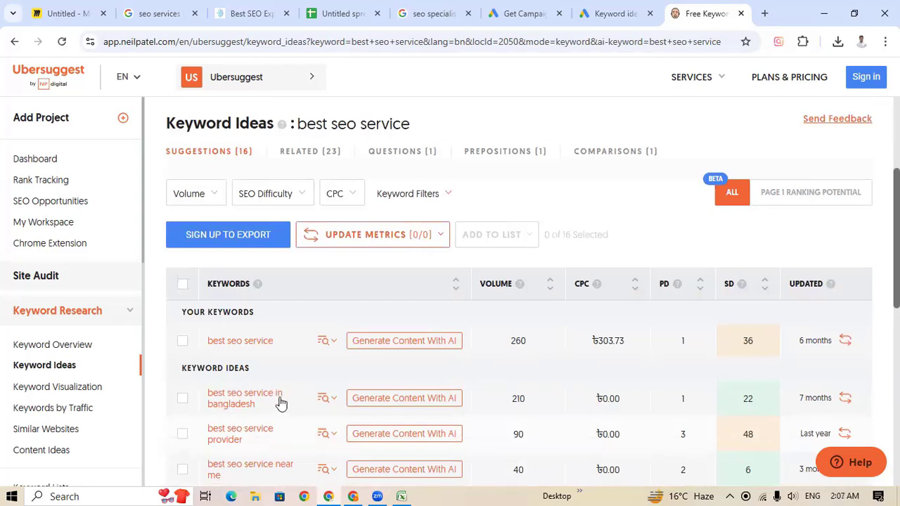
scroll(252, 427, down, 1)
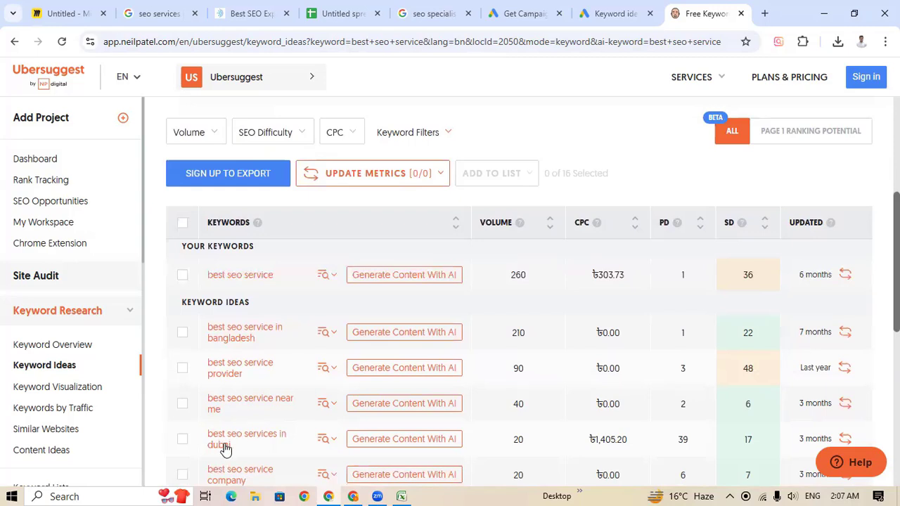
scroll(261, 452, down, 1)
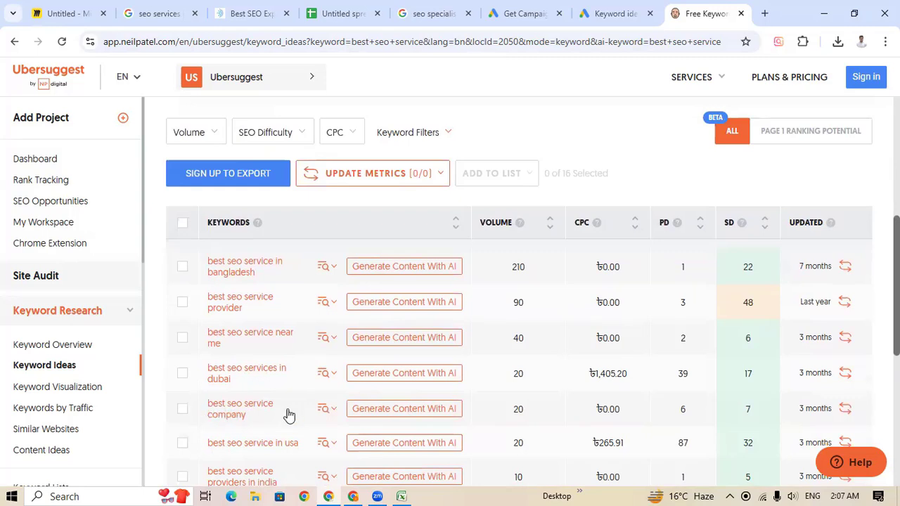
scroll(267, 444, down, 1)
scroll(267, 444, down, 1)
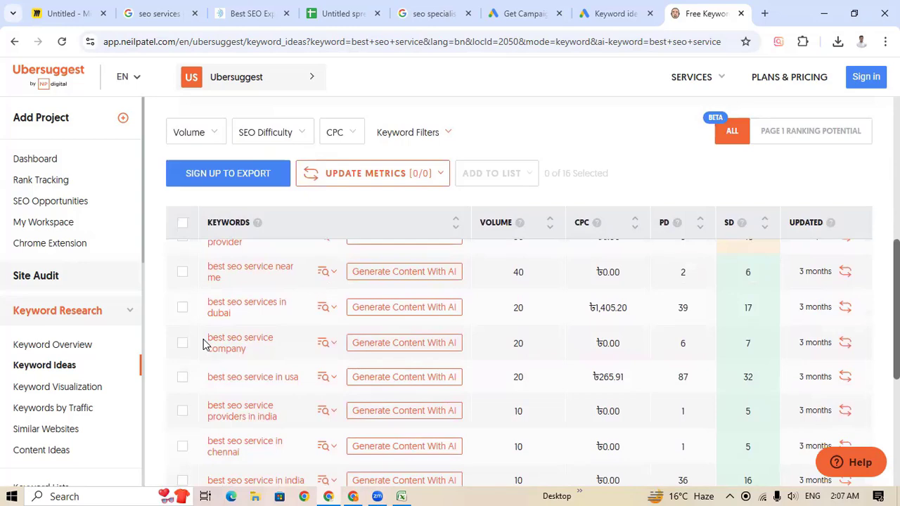
scroll(257, 402, down, 1)
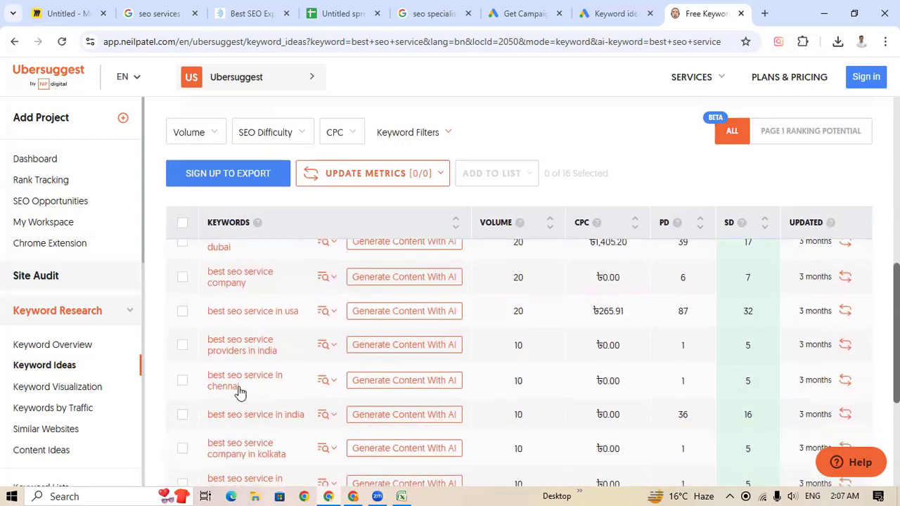
scroll(275, 430, down, 1)
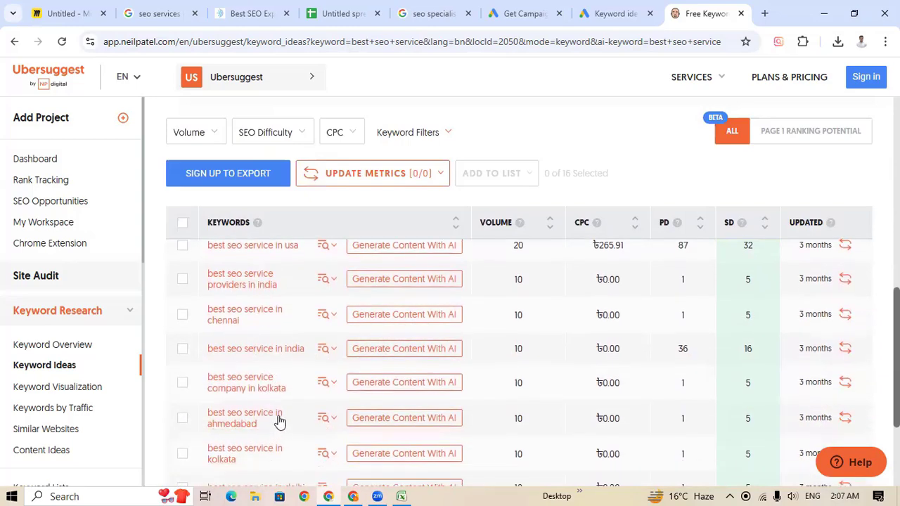
scroll(294, 438, down, 2)
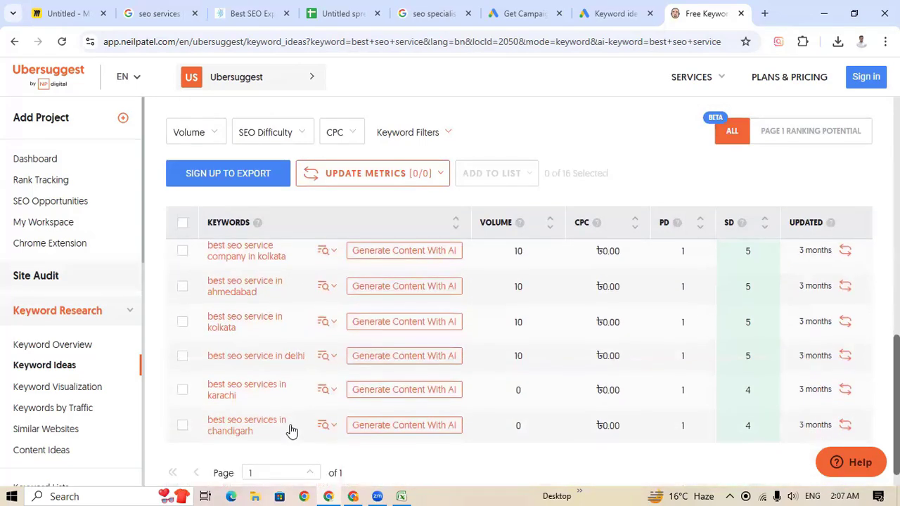
scroll(285, 419, down, 1)
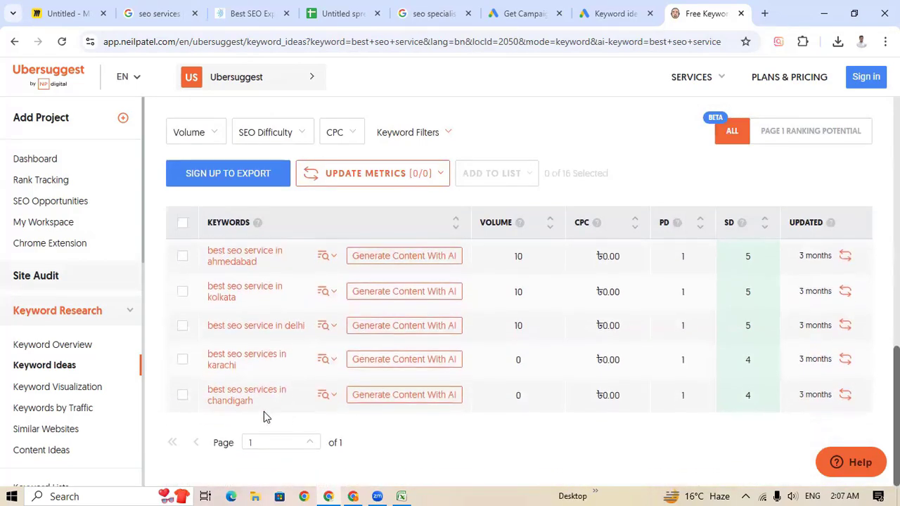
Return to the start of the suggestions table and view the explanation of the SD (SEO difficulty) column
scroll(556, 263, up, 3)
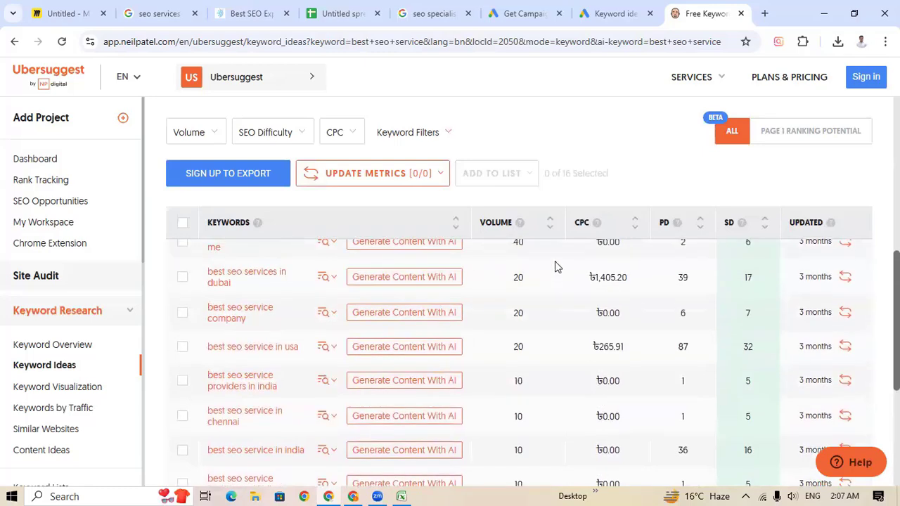
scroll(525, 363, up, 4)
scroll(523, 363, down, 3)
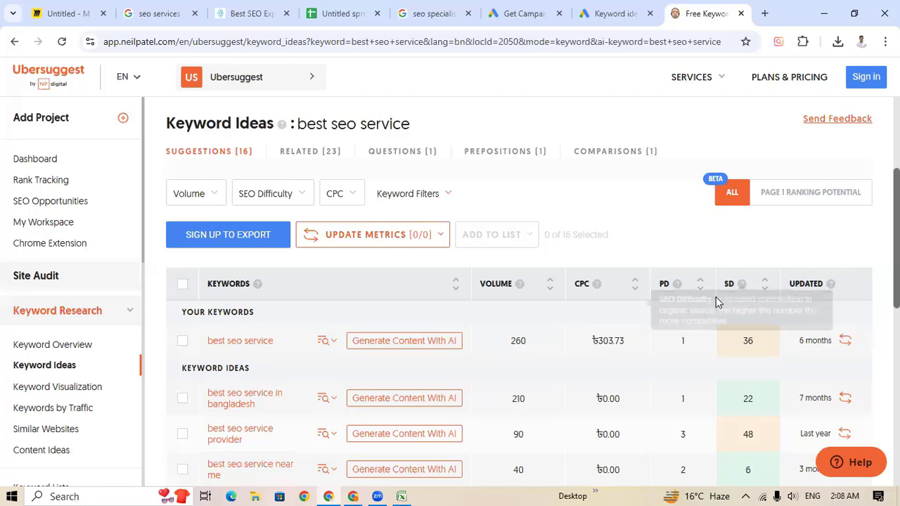
mouse_move(740, 289)
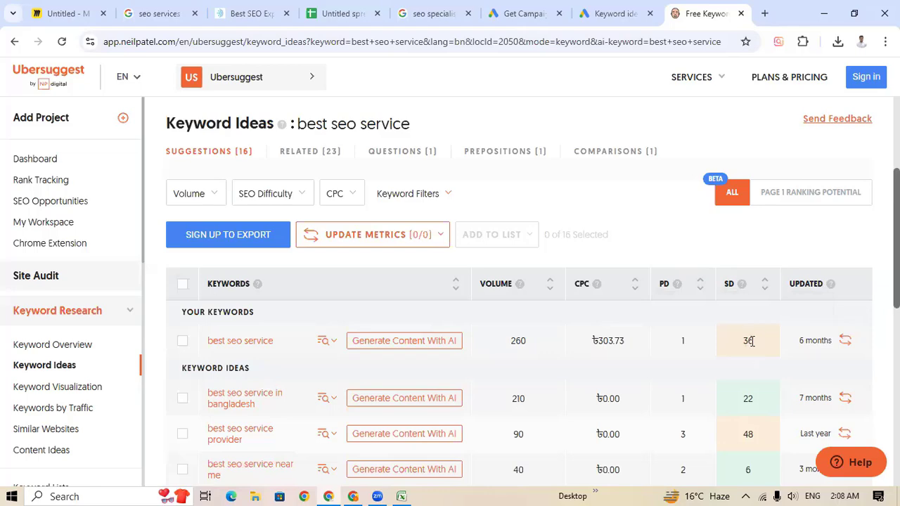
scroll(658, 395, down, 1)
scroll(674, 427, down, 2)
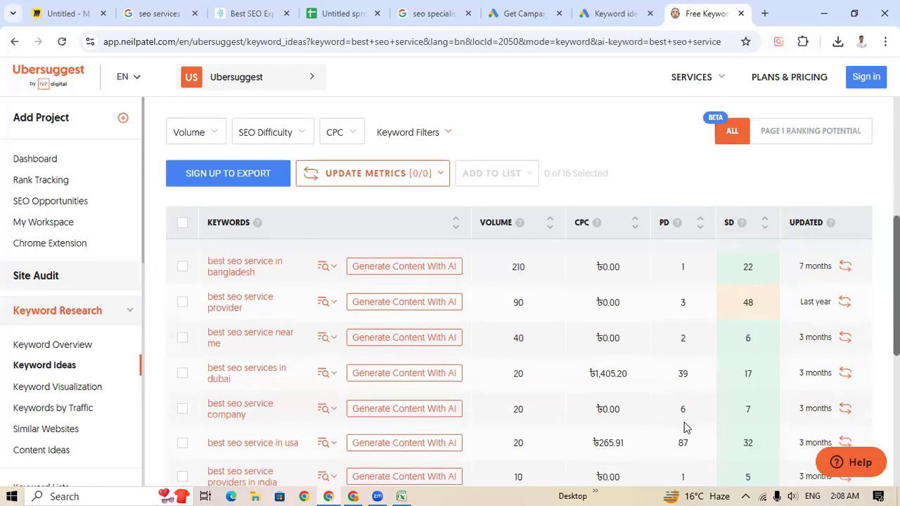
scroll(673, 426, up, 3)
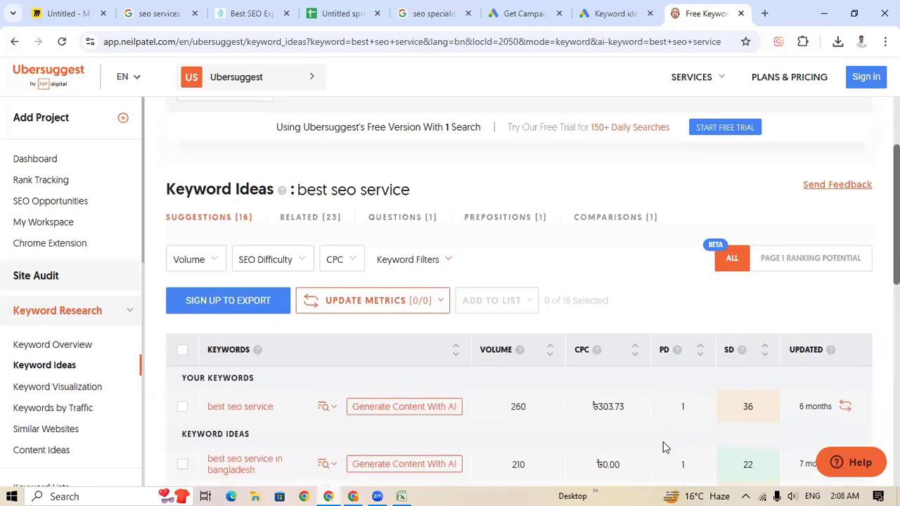
scroll(665, 444, down, 1)
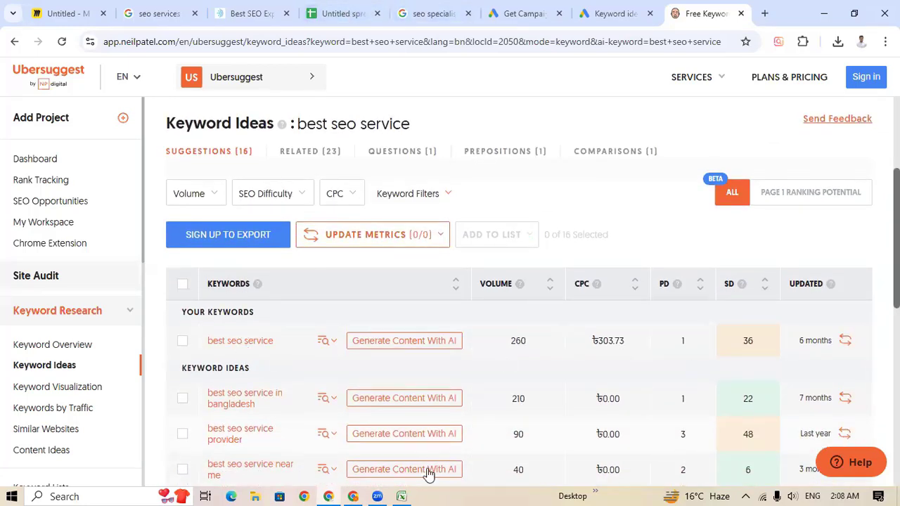
Copy the keyword "seo expert in bangladesh" from cell A4 of the keyword spreadsheet and return to the Google results for "seo specialist in bangladesh"
click(340, 14)
scroll(147, 291, up, 3)
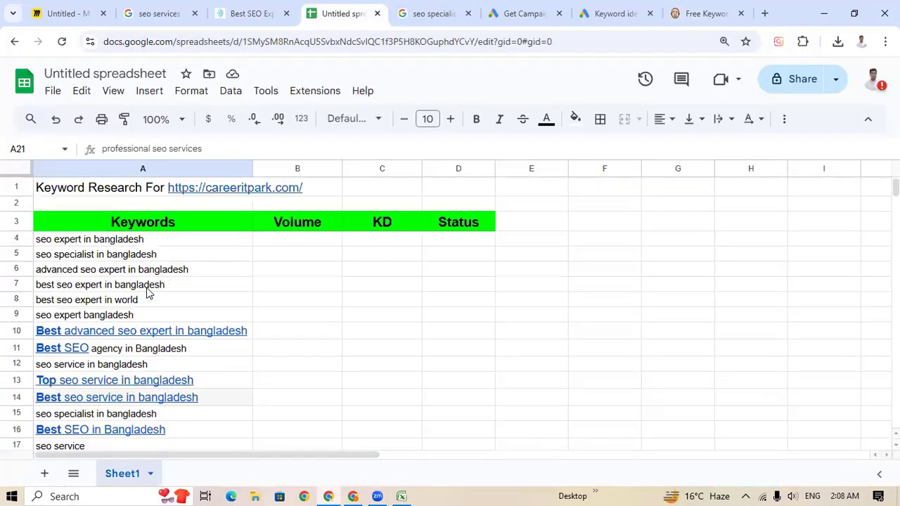
click(157, 241)
double_click(156, 239)
key(ctrl+c)
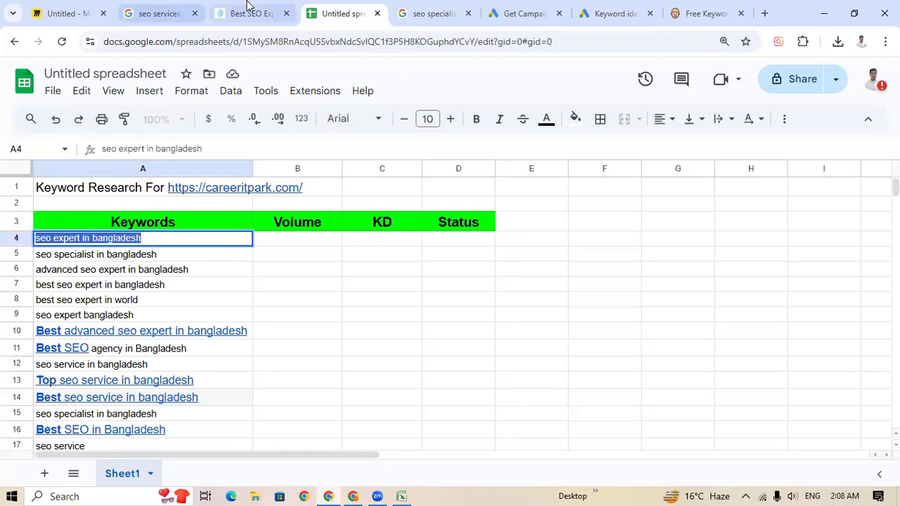
click(440, 14)
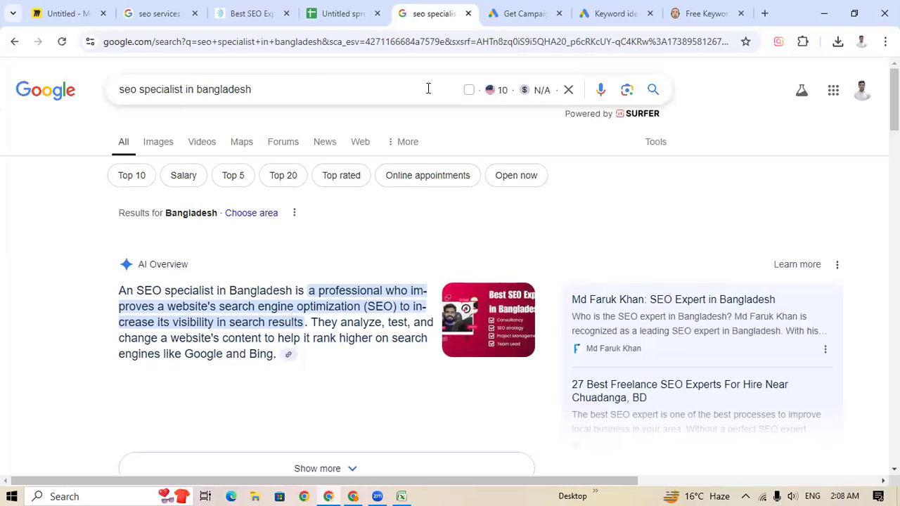
scroll(722, 411, down, 3)
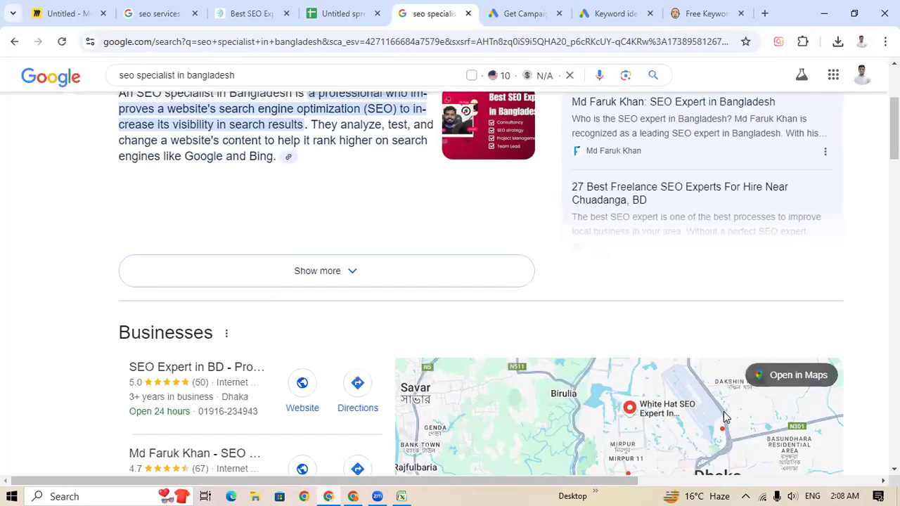
scroll(763, 255, up, 3)
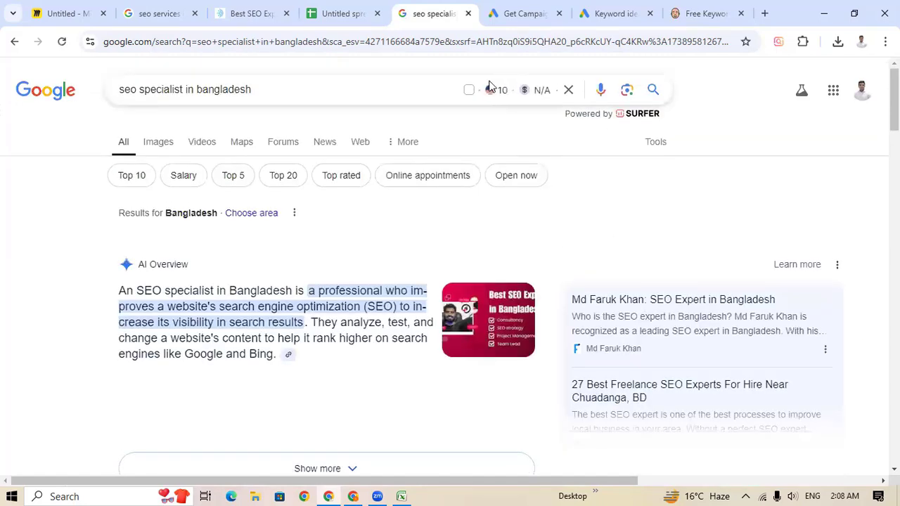
click(622, 118)
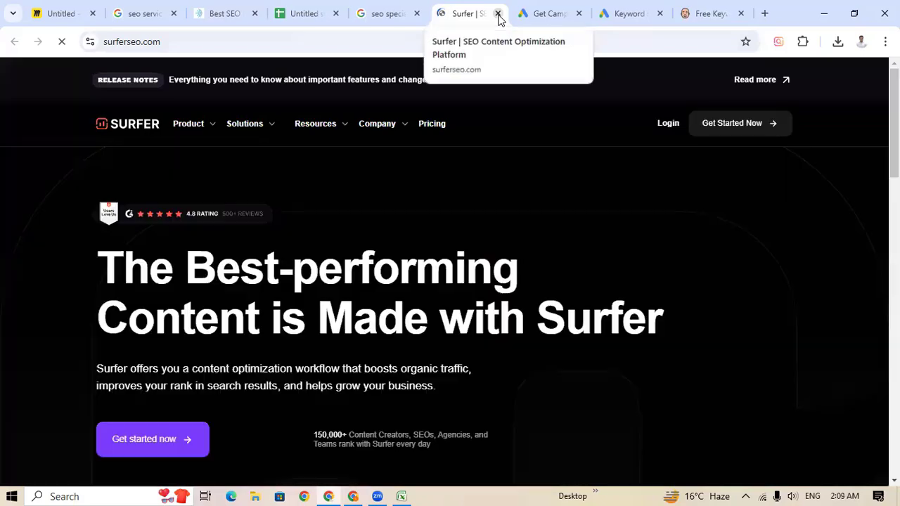
click(497, 13)
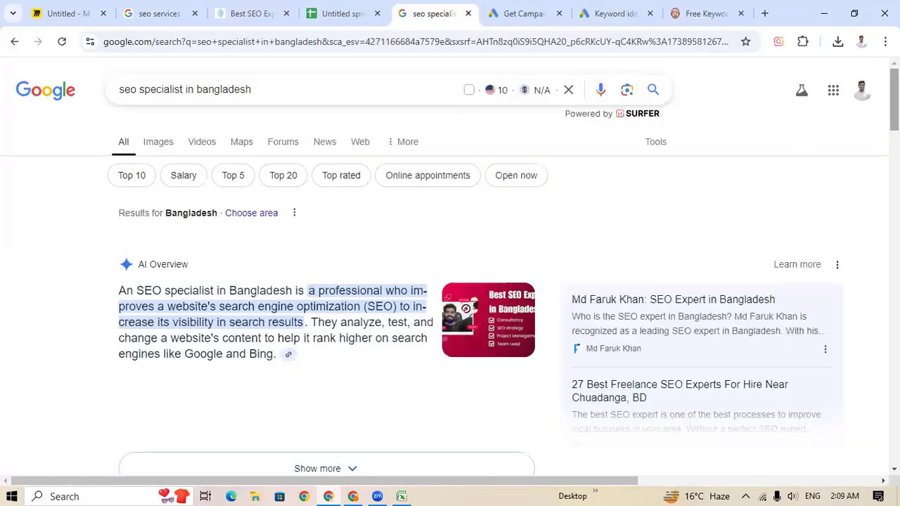
mouse_move(894, 106)
mouse_down()
mouse_move(891, 394)
mouse_move(878, 469)
mouse_move(894, 321)
mouse_move(893, 98)
mouse_up()
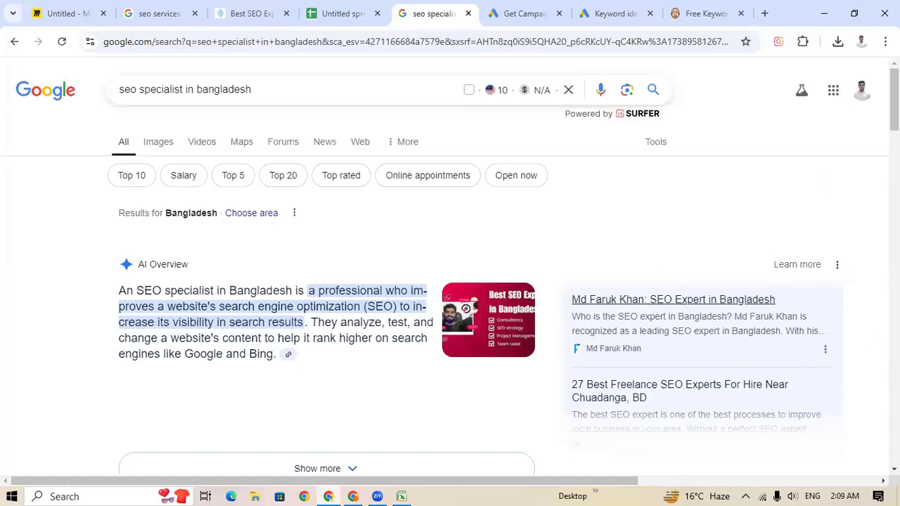
Replace the Google query with the copied keyword "seo expert in bangladesh" and run the search
drag(258, 89, 12, 103)
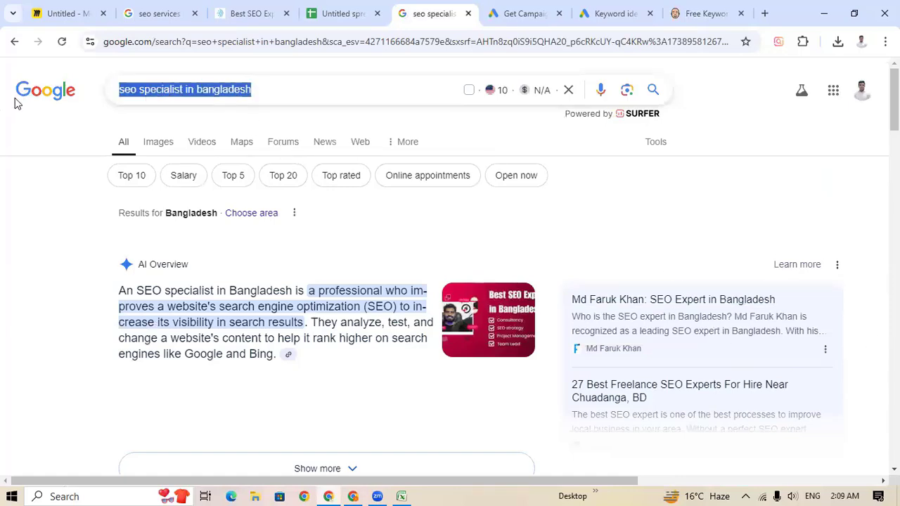
key(ctrl+v)
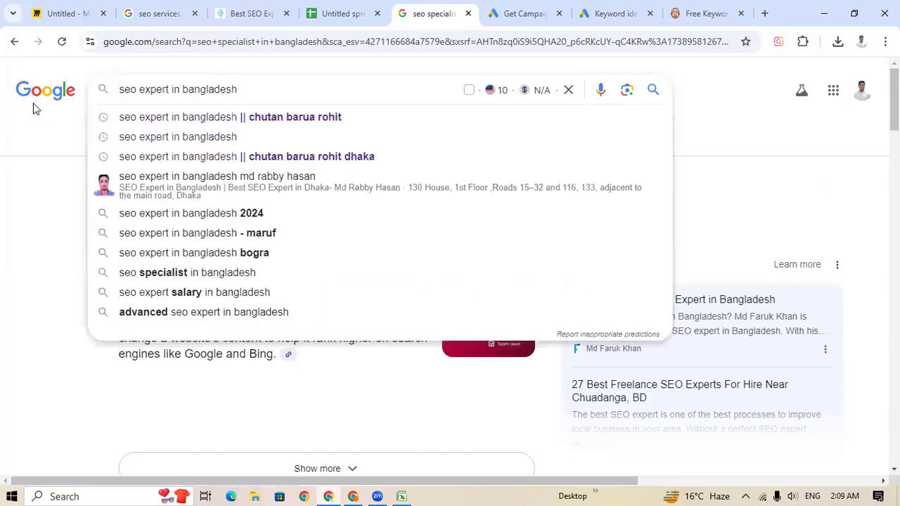
key(Return)
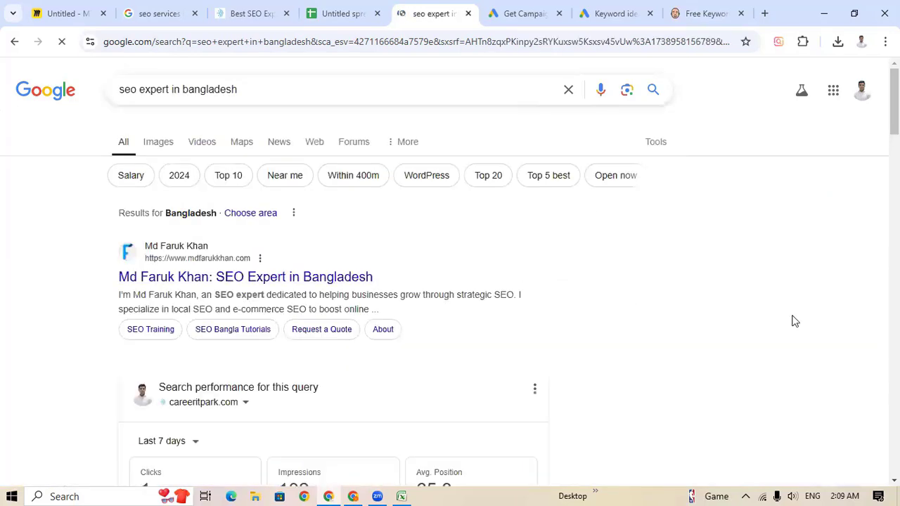
Bring the whole Keyword Surfer box into view at 90% page zoom and set its country to Bangladesh
scroll(783, 331, down, 3)
scroll(783, 331, up, 3)
scroll(783, 331, down, 1)
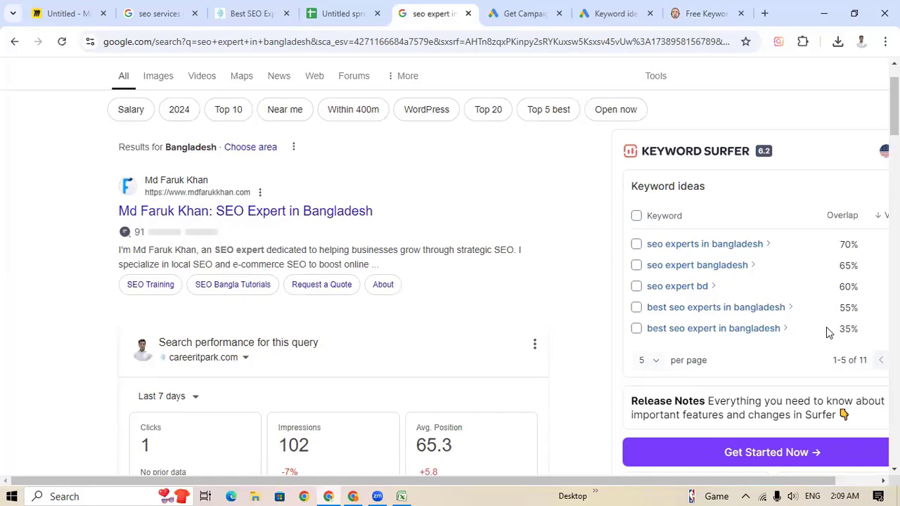
key(ctrl+minus)
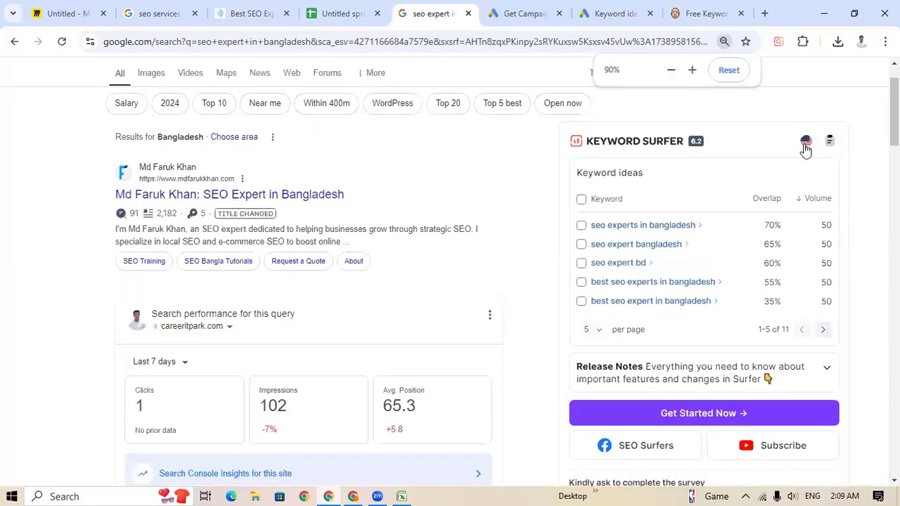
click(806, 142)
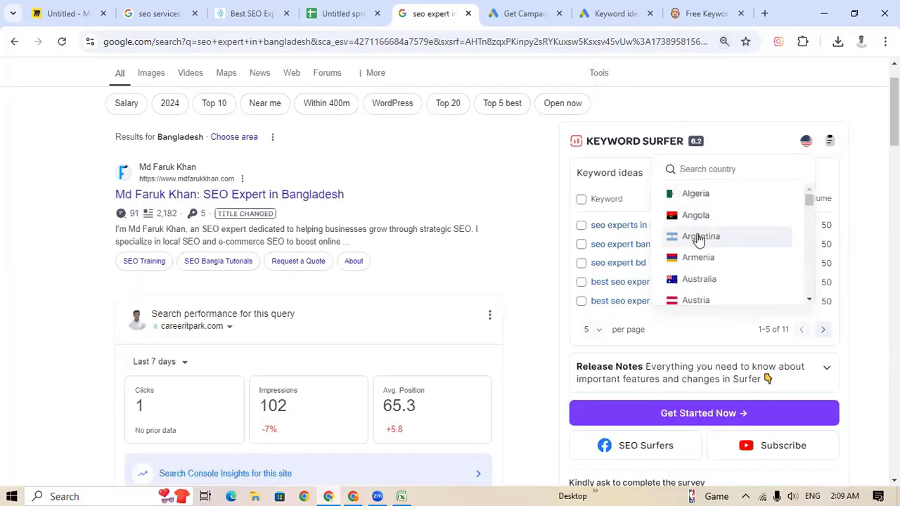
scroll(702, 227, down, 3)
scroll(703, 237, up, 1)
scroll(703, 237, down, 1)
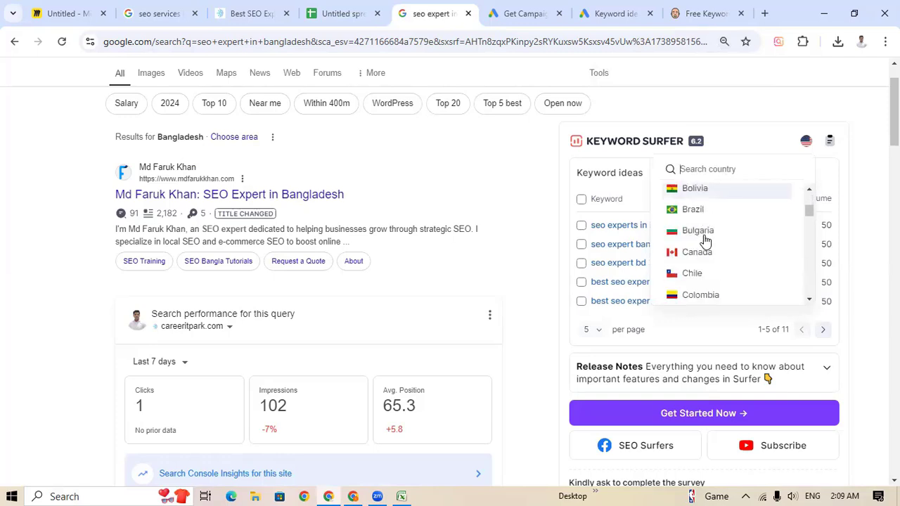
scroll(705, 241, up, 1)
click(706, 212)
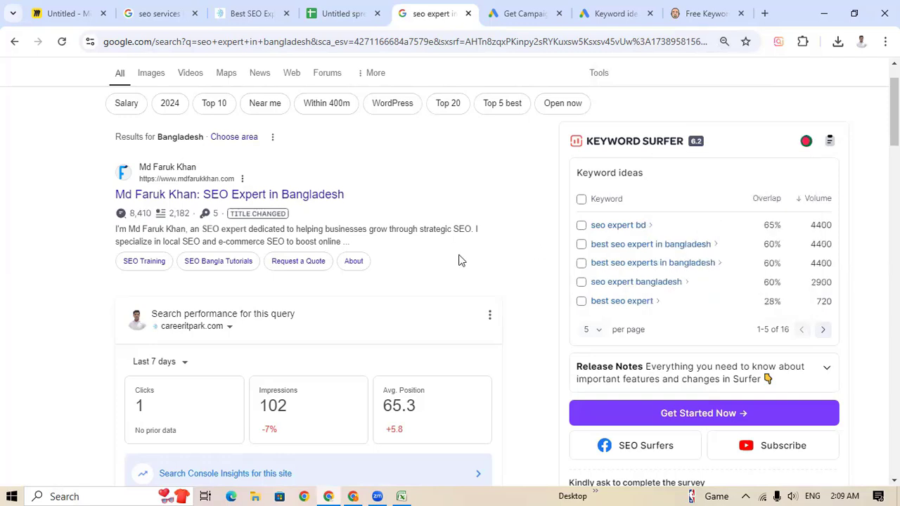
Check the search volume for "seo expert in bangladesh" and enter 4400 as its Volume in cell B4 of the keyword spreadsheet
scroll(511, 272, up, 1)
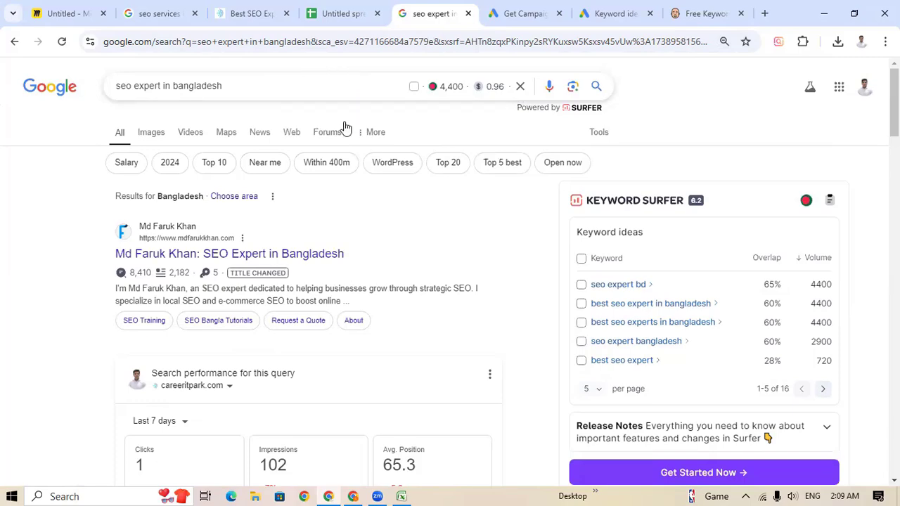
scroll(820, 237, down, 5)
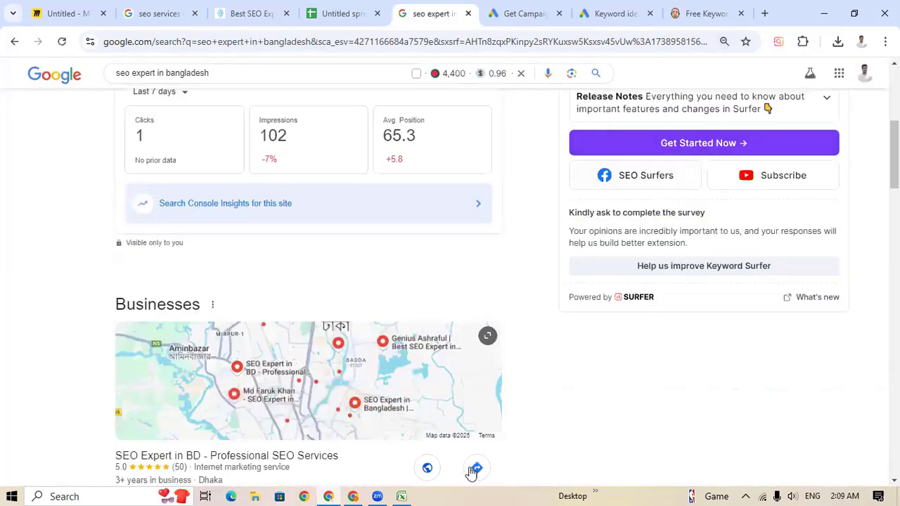
click(344, 14)
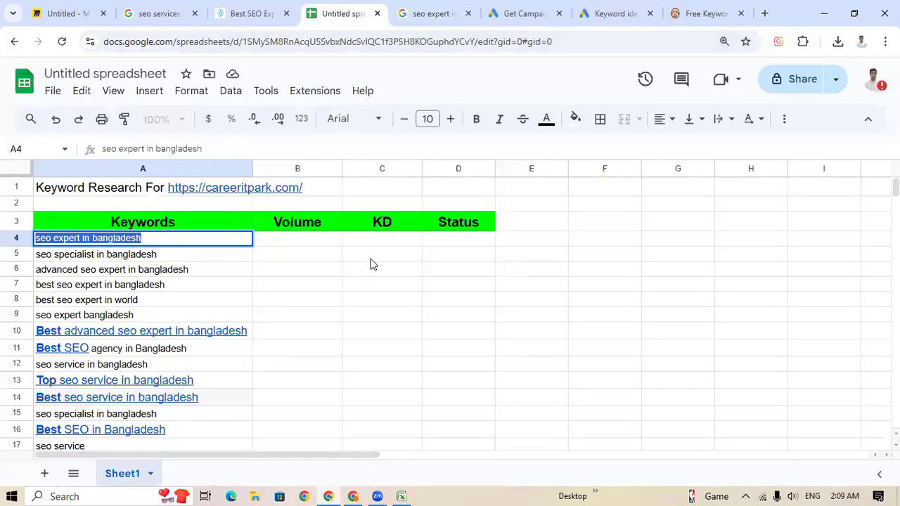
click(304, 243)
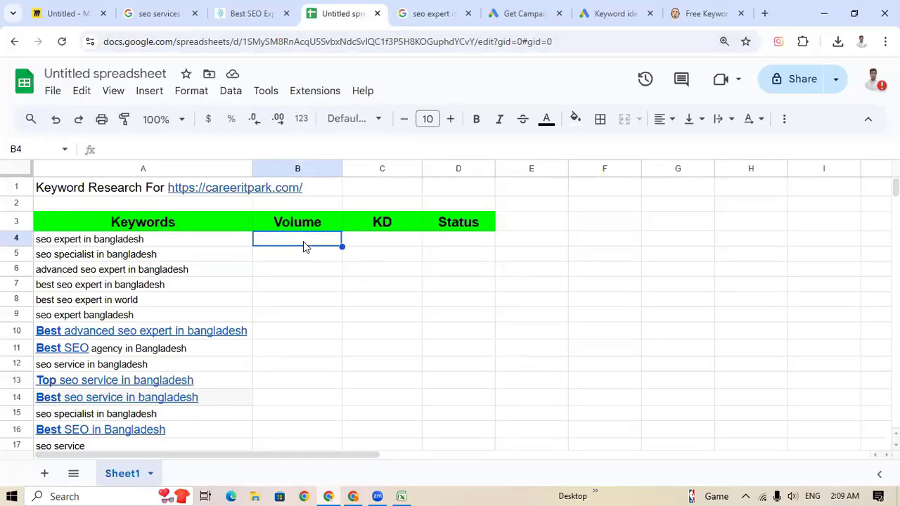
text(4400)
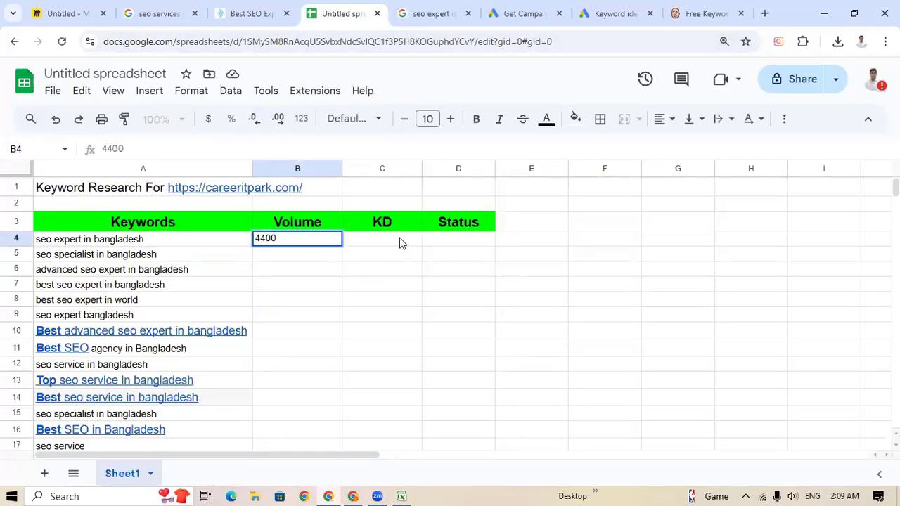
click(397, 243)
click(292, 244)
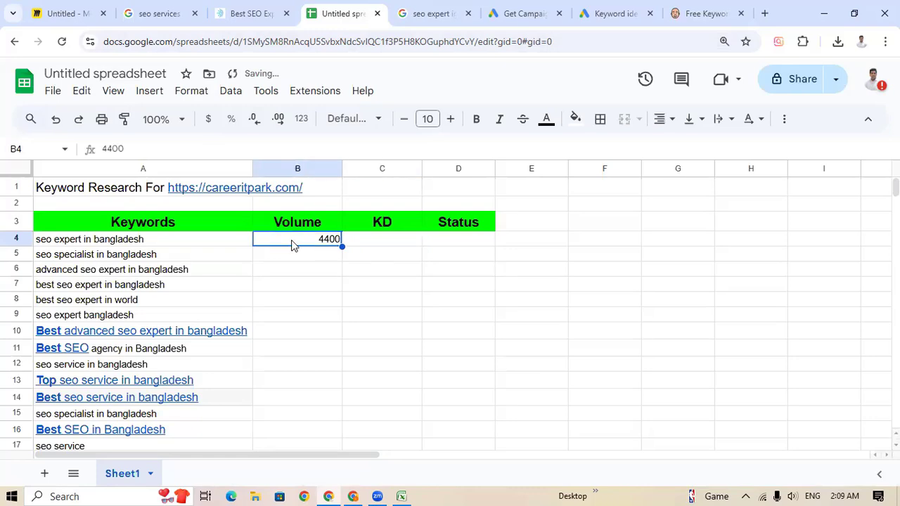
Try to search Ubersuggest for "seo expert in bangladesh" with Bengali as the language and Bangladesh as the location
click(694, 14)
scroll(422, 317, up, 3)
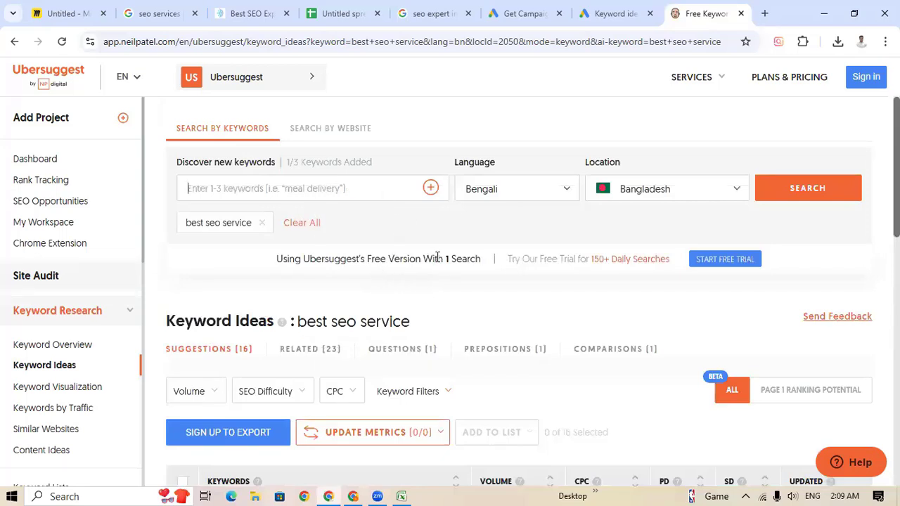
click(284, 196)
text(seo expert in bangladesh)
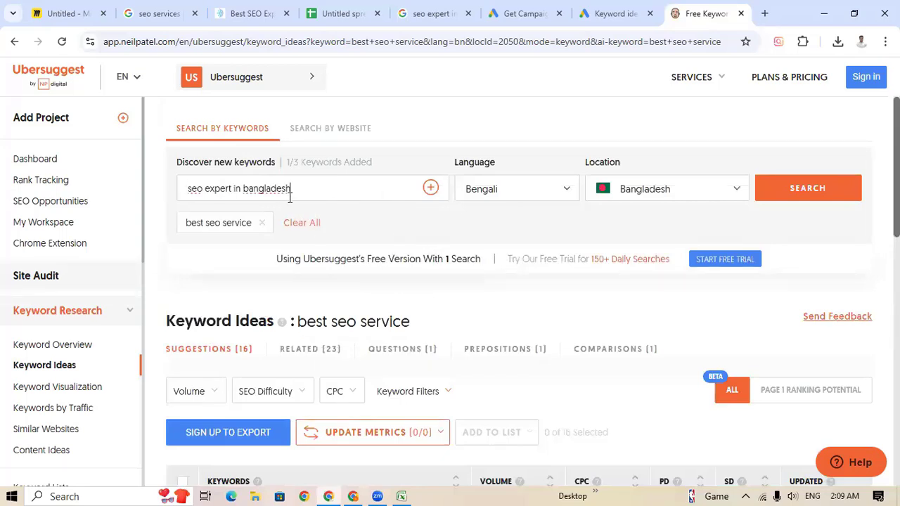
click(821, 187)
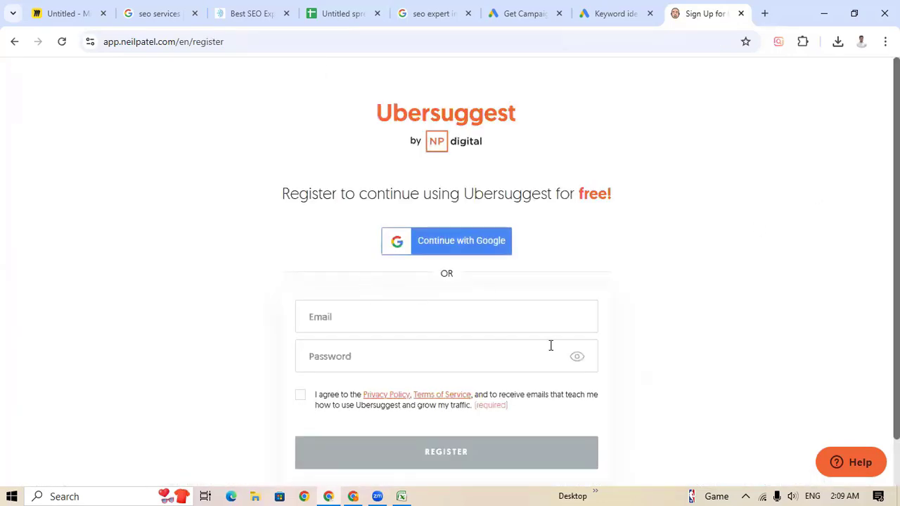
click(477, 313)
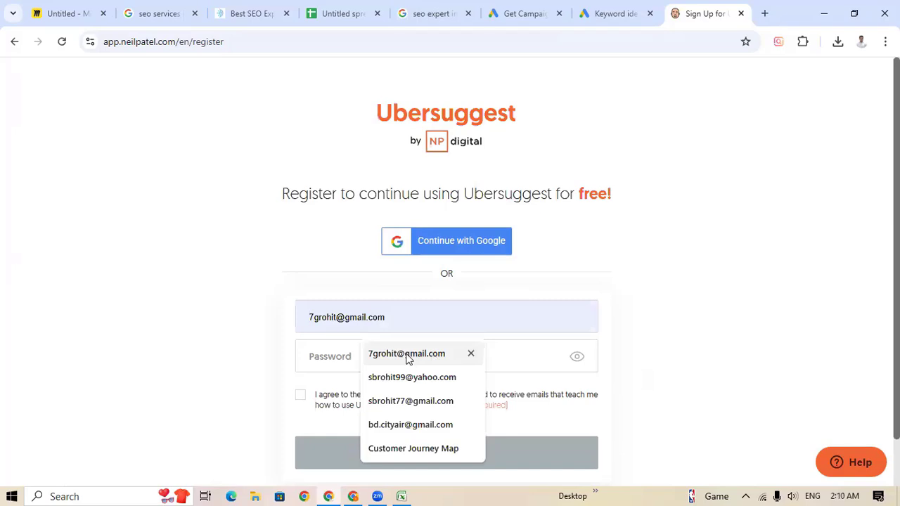
click(408, 355)
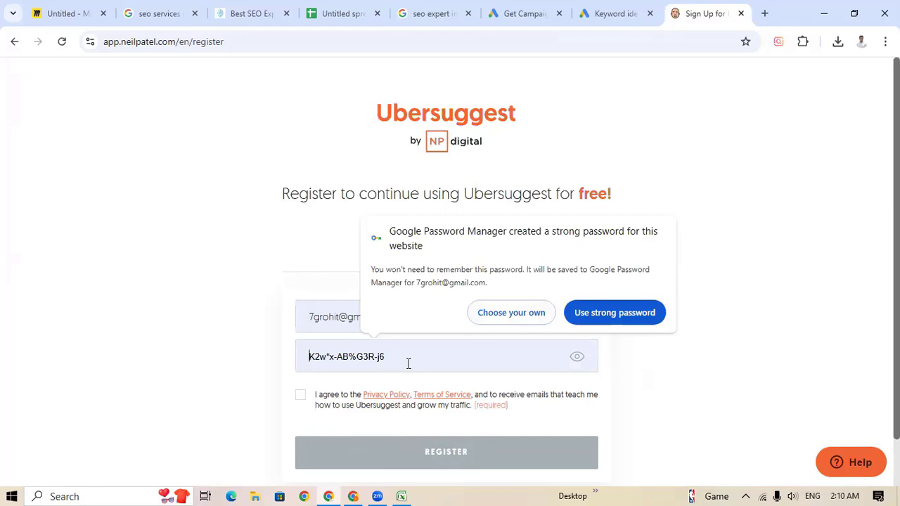
click(514, 314)
scroll(484, 365, down, 1)
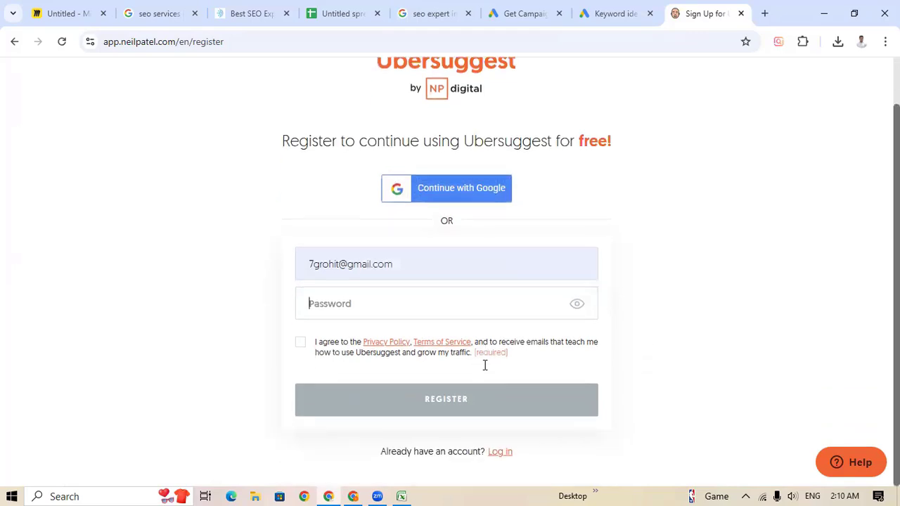
scroll(483, 370, up, 1)
scroll(478, 352, down, 1)
scroll(478, 352, up, 1)
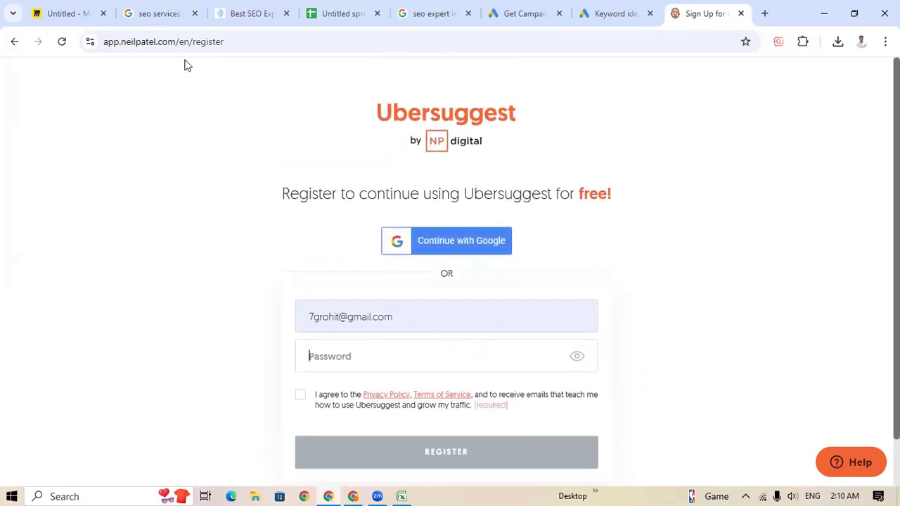
click(12, 43)
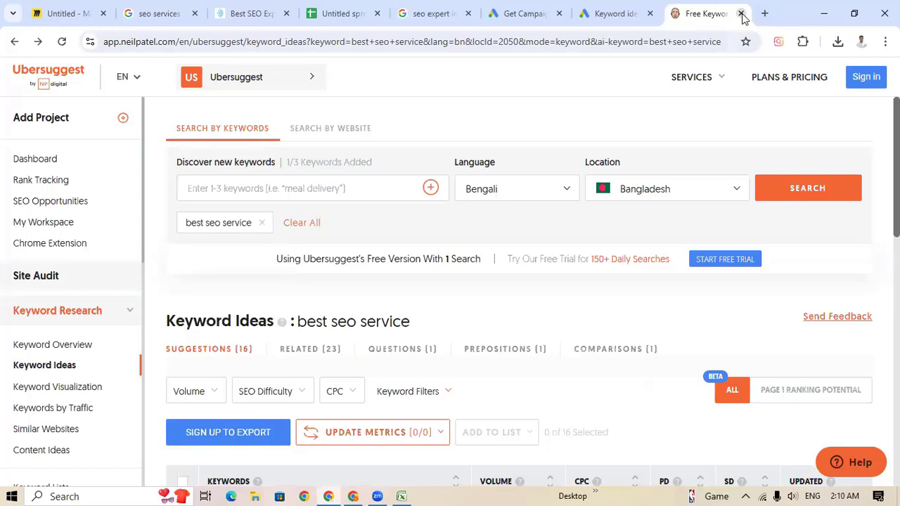
Open the SEMScoop keyword tool site, semscoop.com, in a new browser tab
click(764, 13)
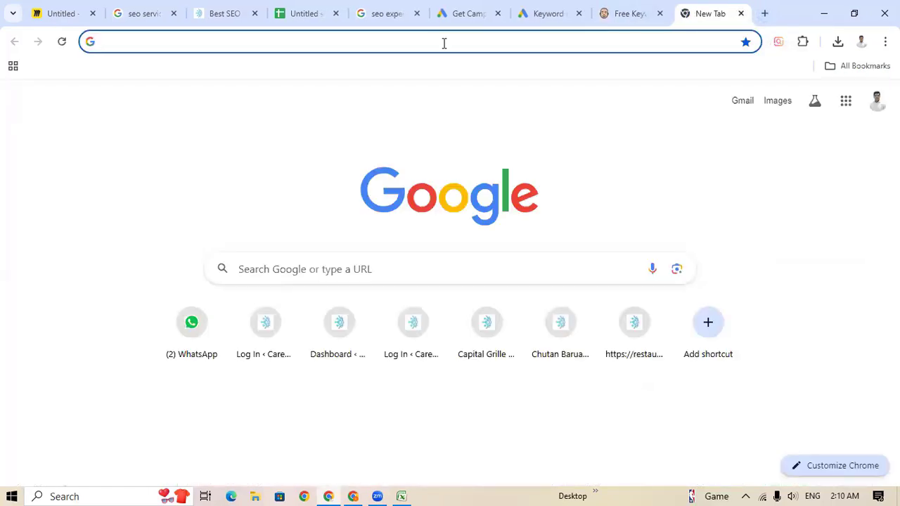
click(447, 43)
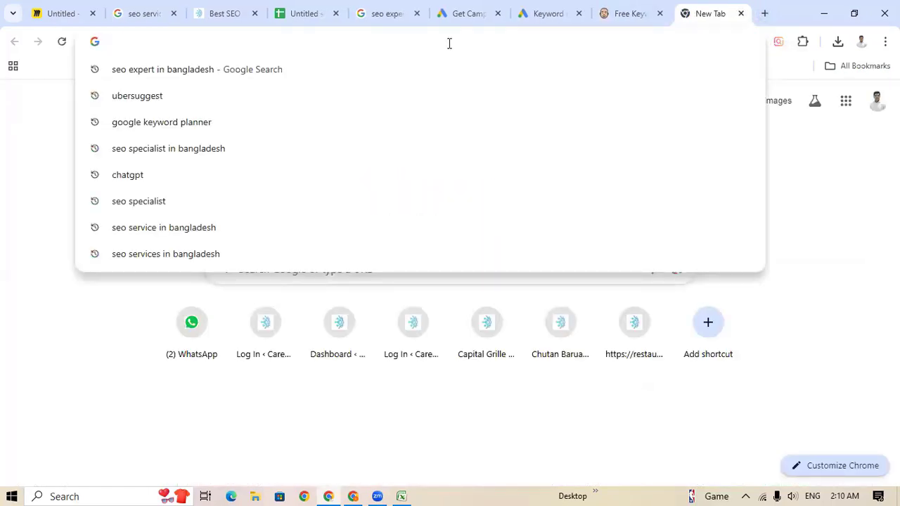
text(s)
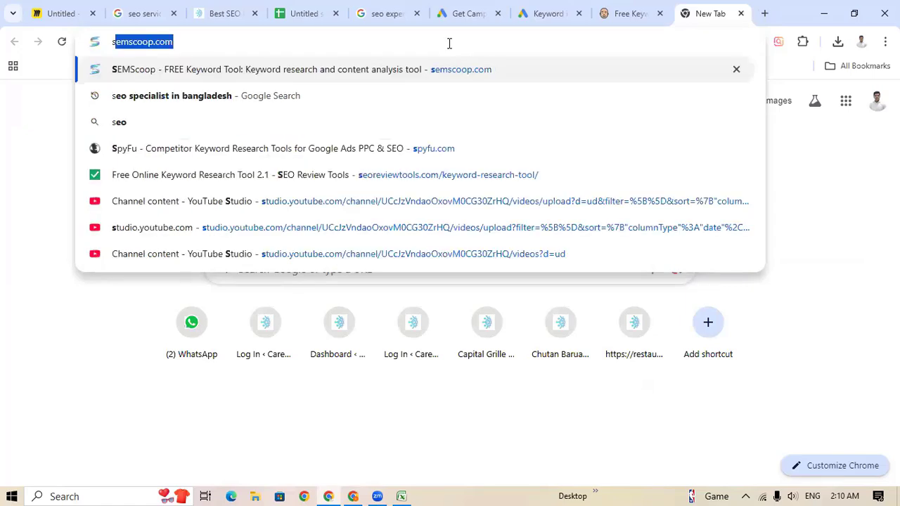
text(se)
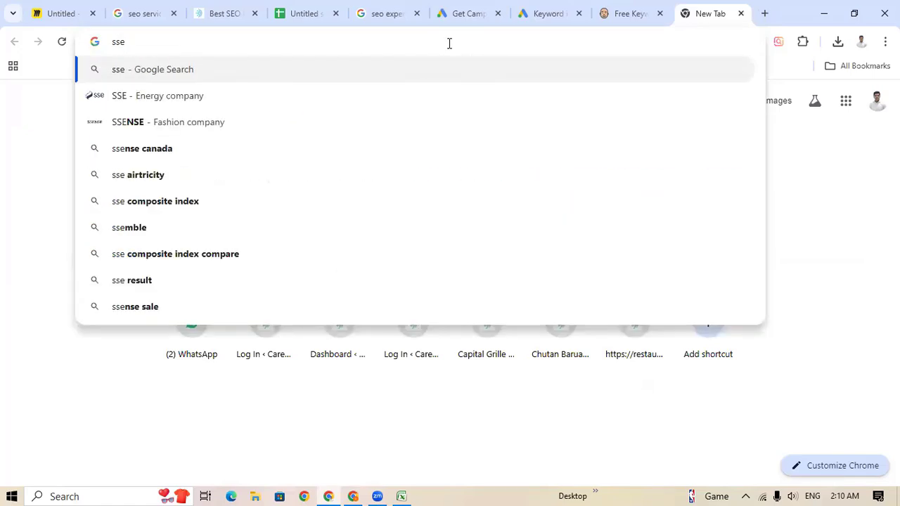
text(ms)
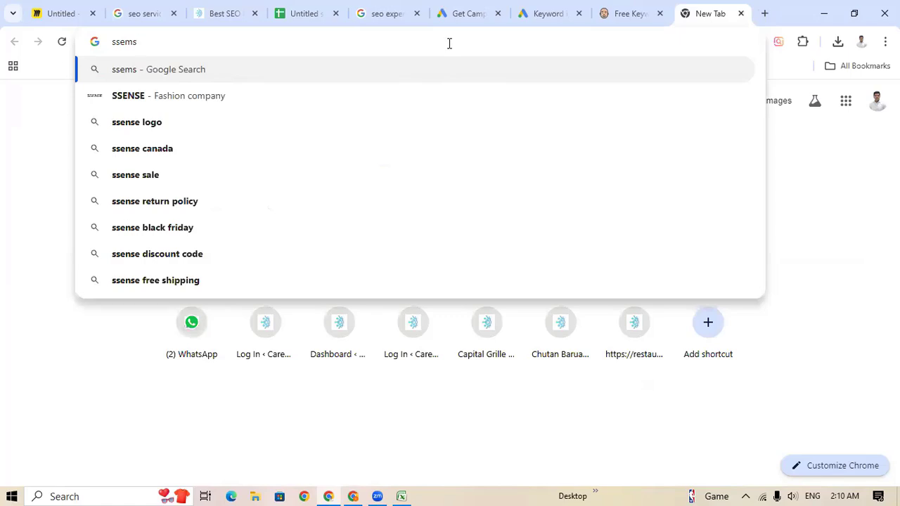
key(BackSpace)
key(BackSpace)
key(BackSpace)
key(BackSpace)
key(BackSpace)
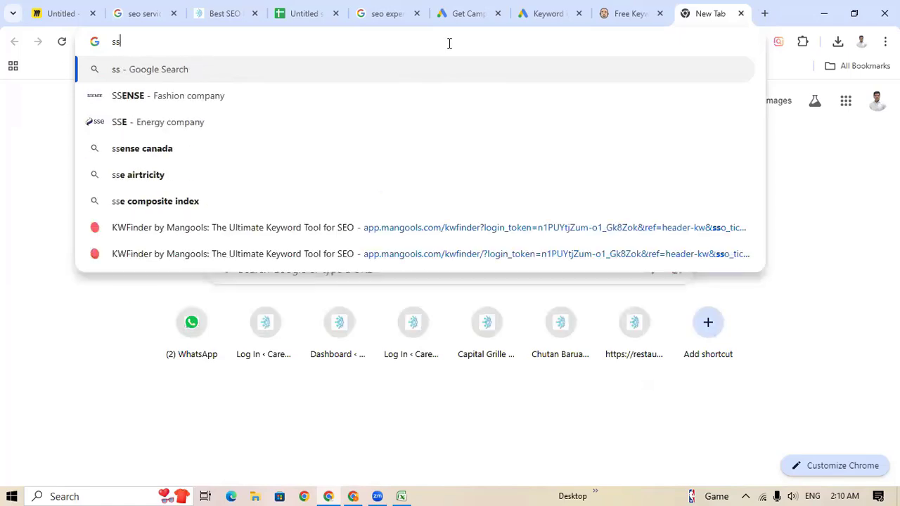
text(semsc)
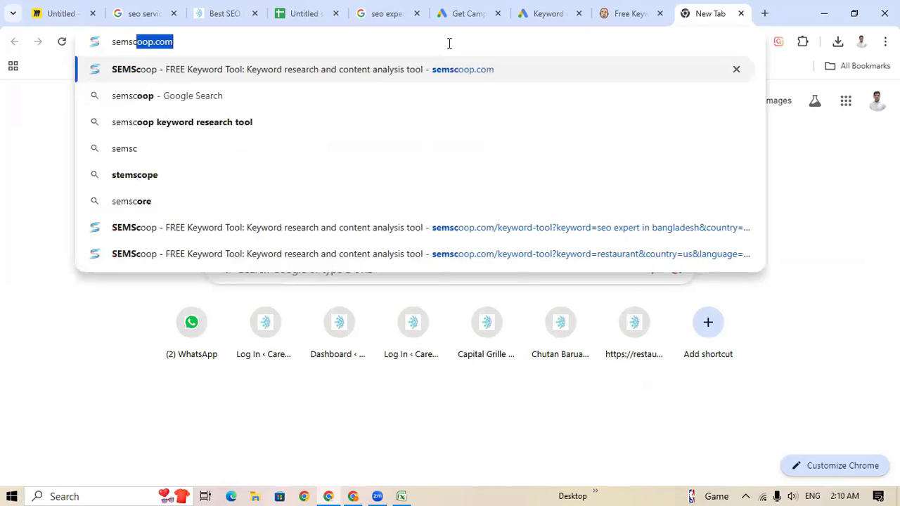
click(374, 69)
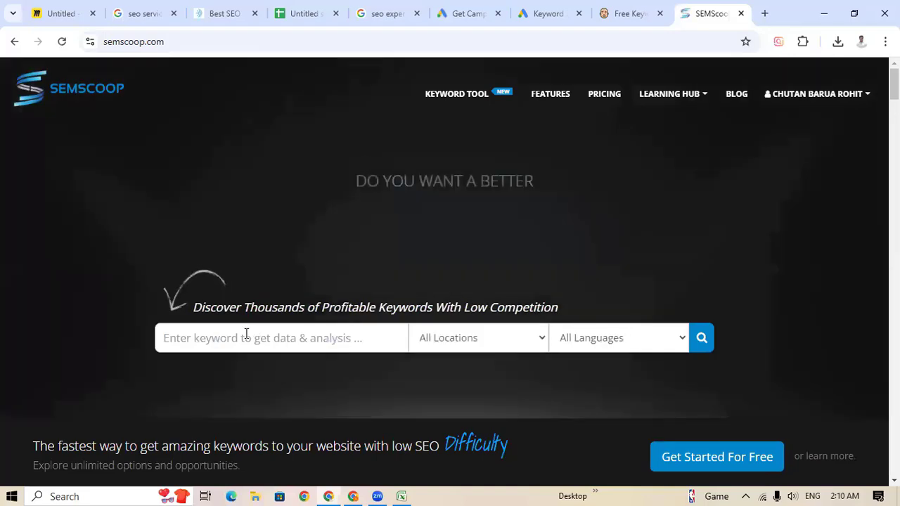
Search SEMScoop for "seo expert in bangladesh" with Bangladesh as the location and all languages
click(248, 335)
key(Down)
key(Down)
key(Down)
key(Return)
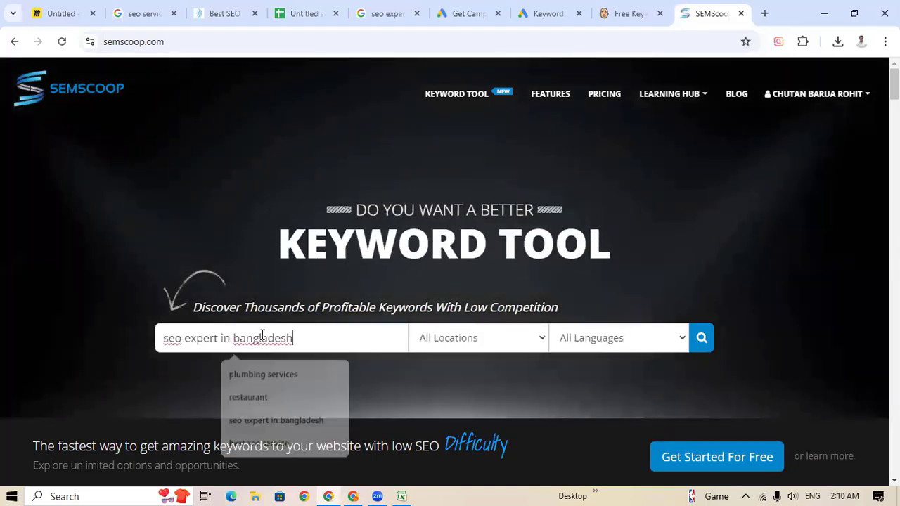
click(538, 341)
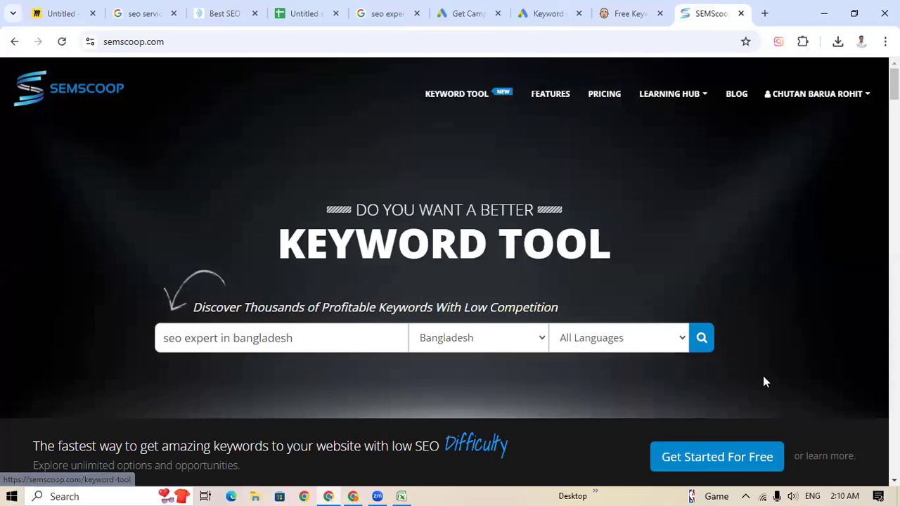
click(704, 345)
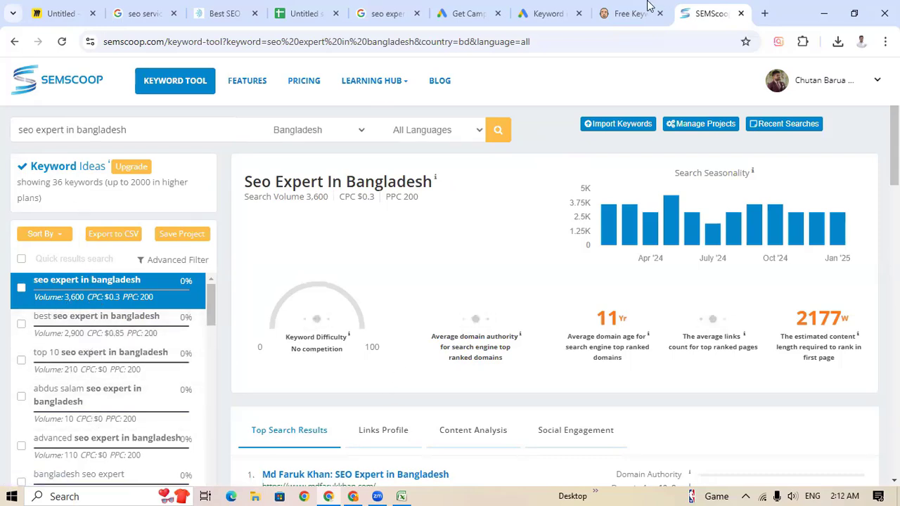
Review the Google Keyword Planner average monthly searches for the provided keywords and return to the SEMScoop results
click(537, 18)
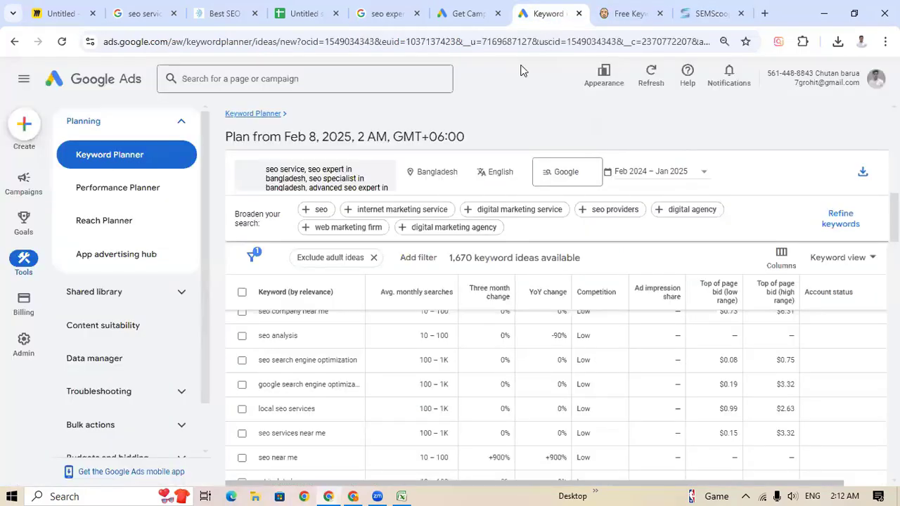
scroll(485, 443, down, 5)
scroll(485, 442, up, 1)
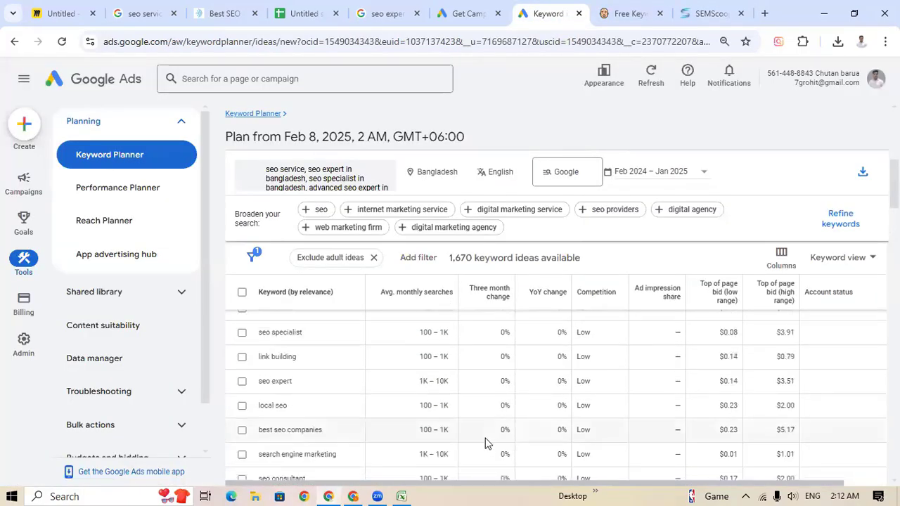
scroll(485, 443, up, 2)
scroll(487, 436, up, 3)
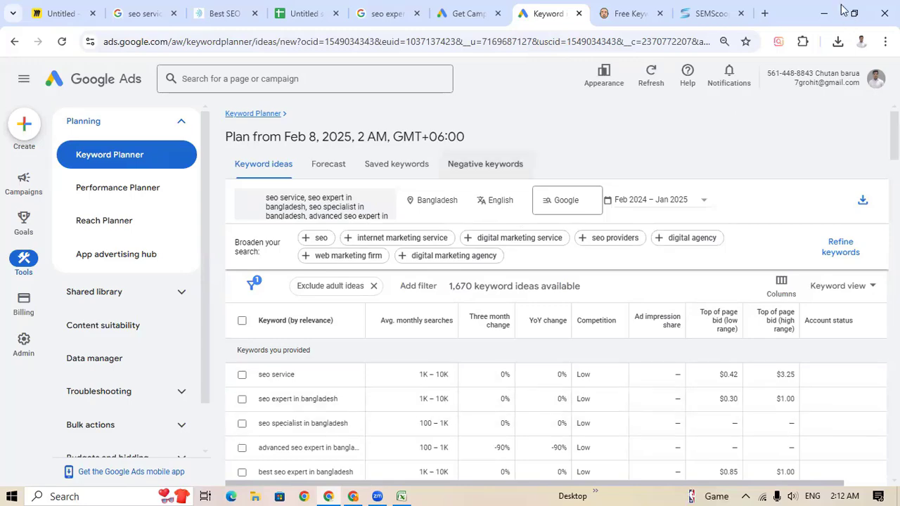
click(713, 15)
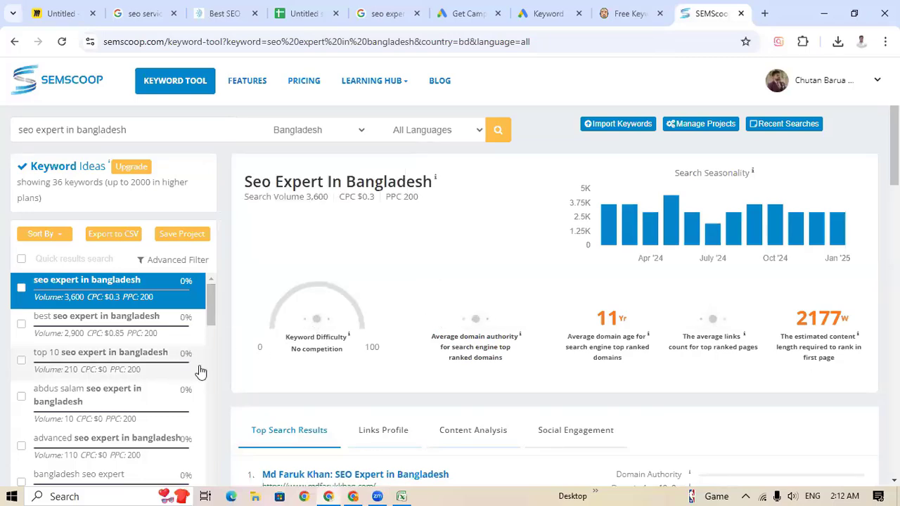
Open the keyword.io longtail keyword research tool in a new browser tab
click(764, 13)
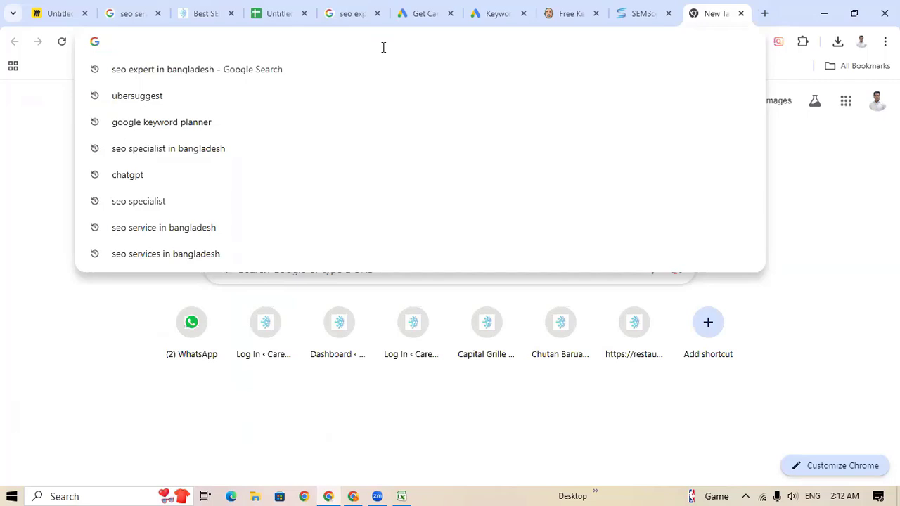
text(keywo)
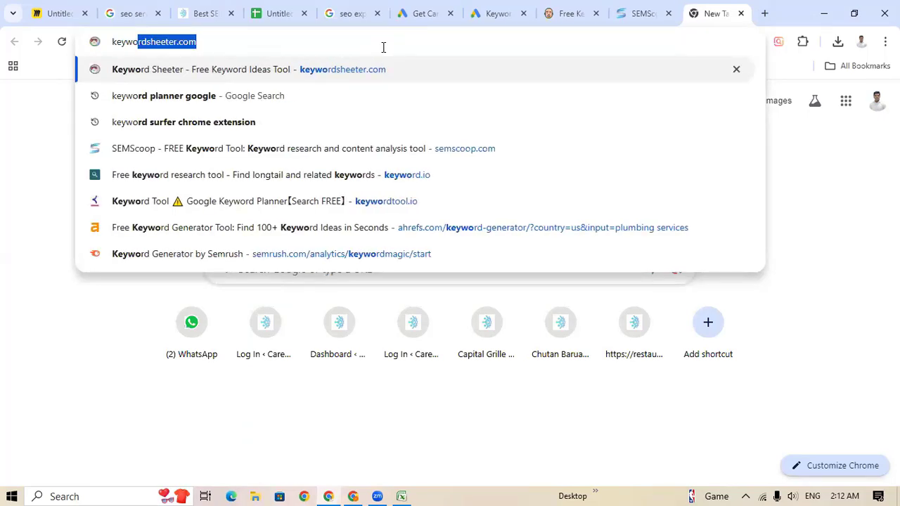
text(rd.io)
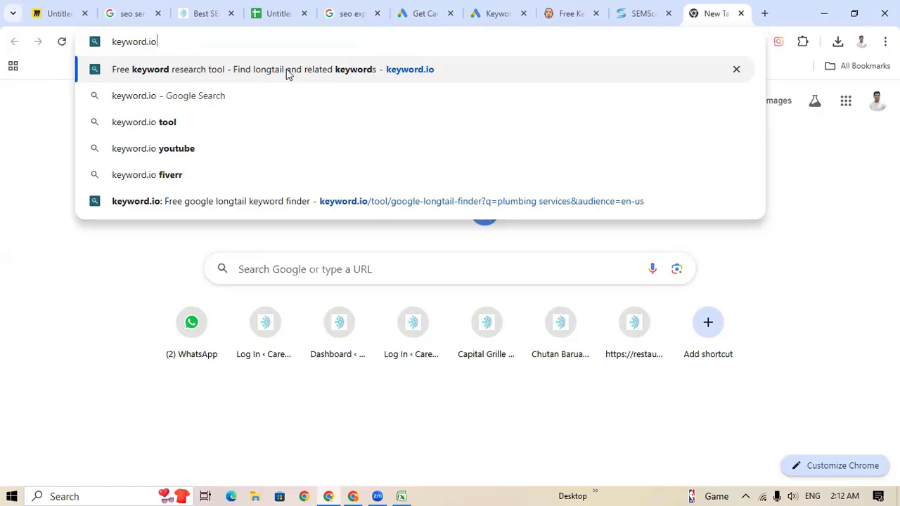
click(215, 80)
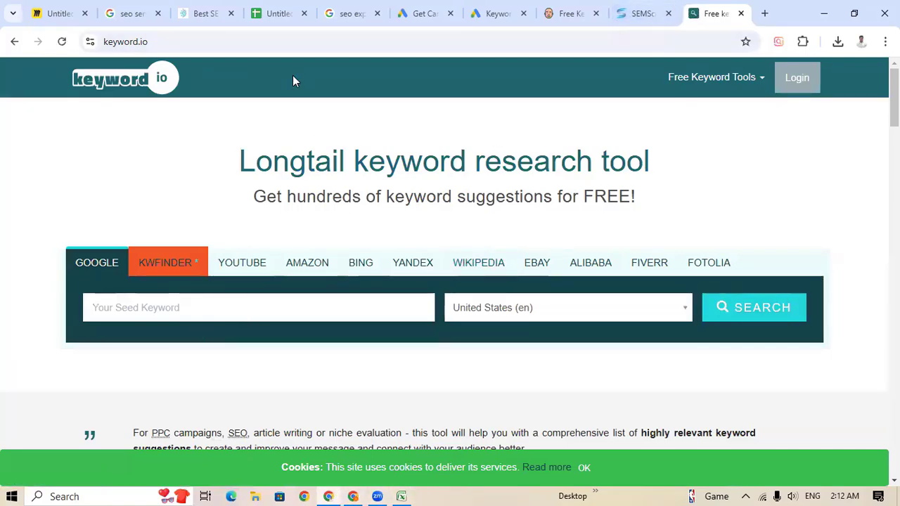
Search keyword.io's Google tool for the first spreadsheet keyword, "seo expert in bangladesh", with Bangladesh (bn) as the audience
click(278, 13)
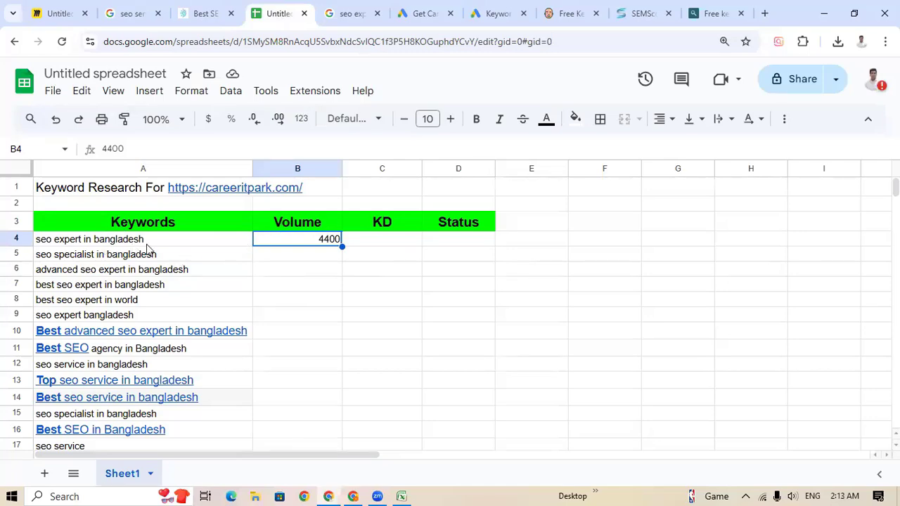
click(713, 13)
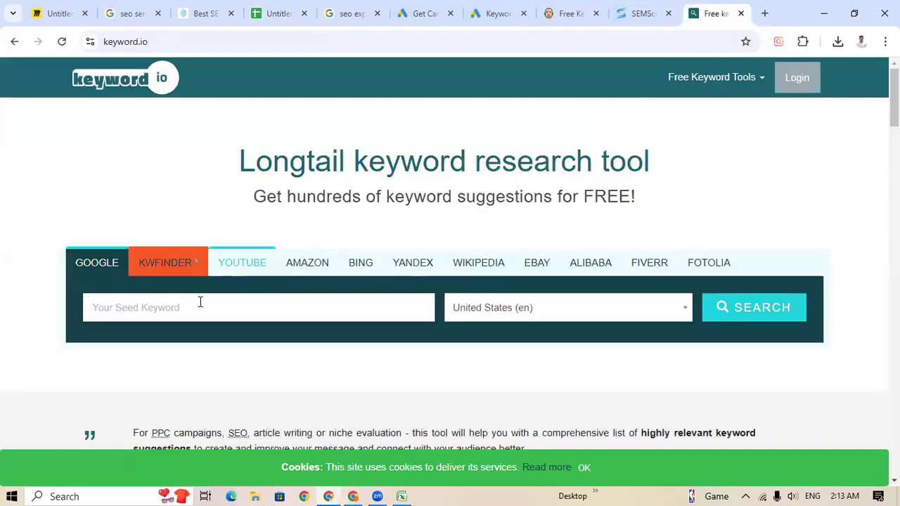
click(198, 309)
text(seo expert in bangladesh)
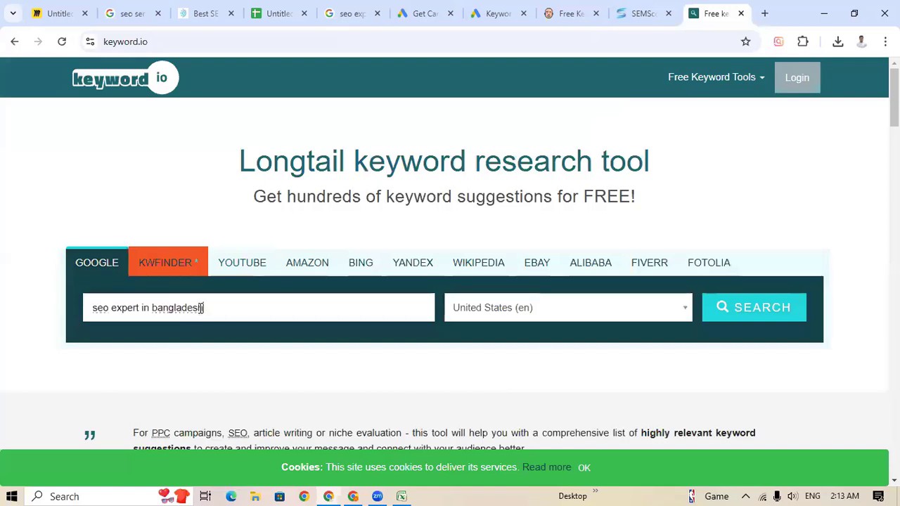
click(535, 311)
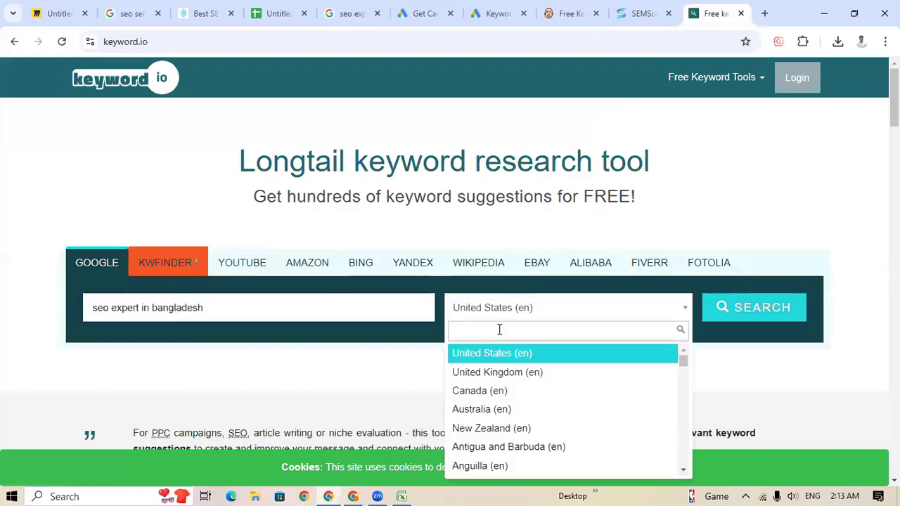
text(banga)
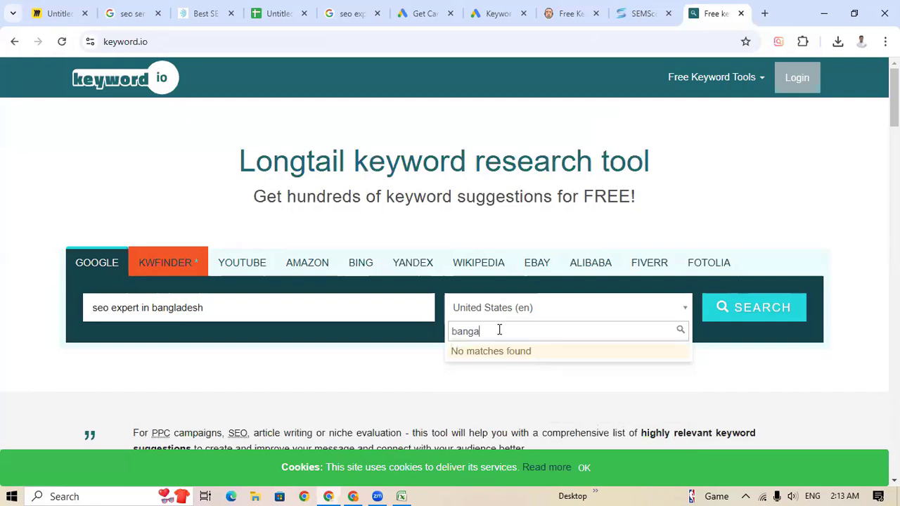
key(BackSpace)
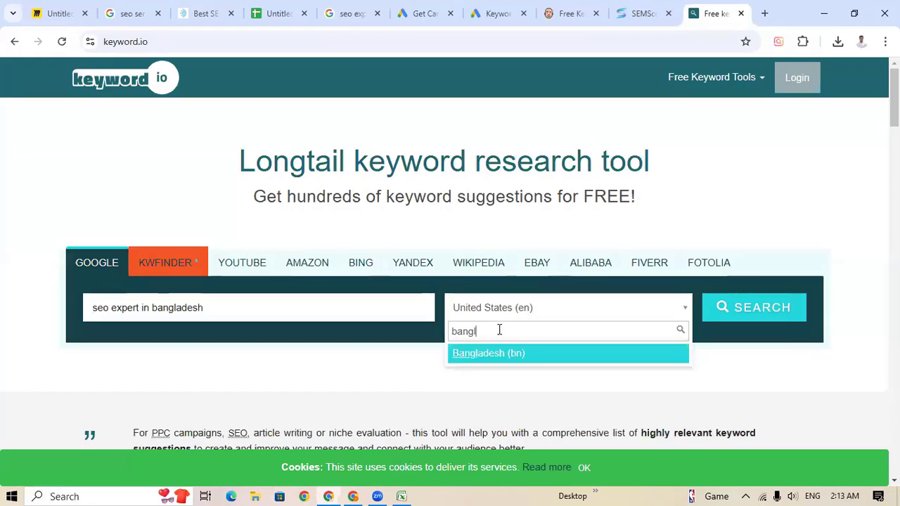
click(495, 358)
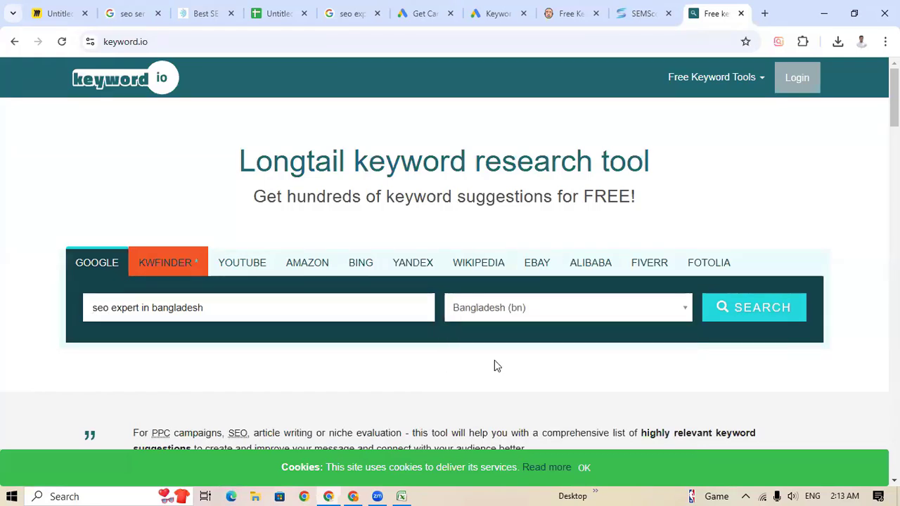
click(766, 315)
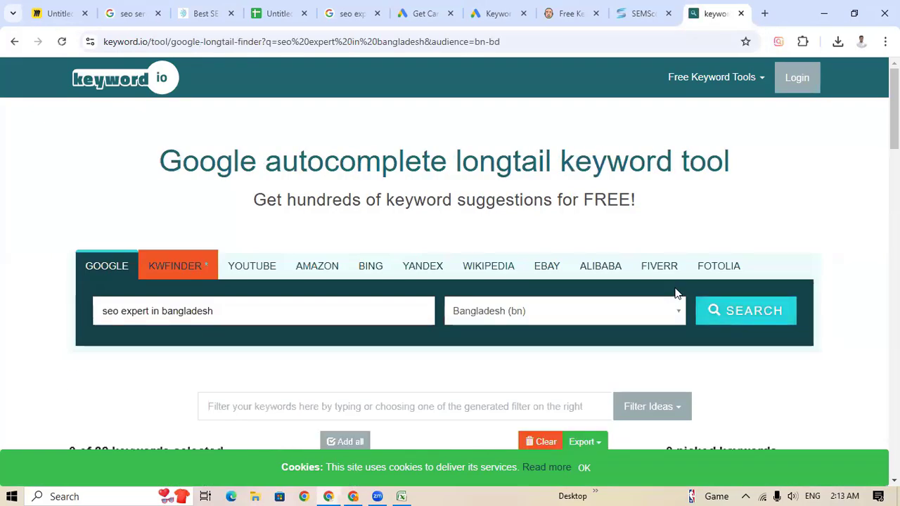
Try to add all the suggested longtail keywords to the picked list and dismiss the sign-up form
scroll(708, 303, down, 3)
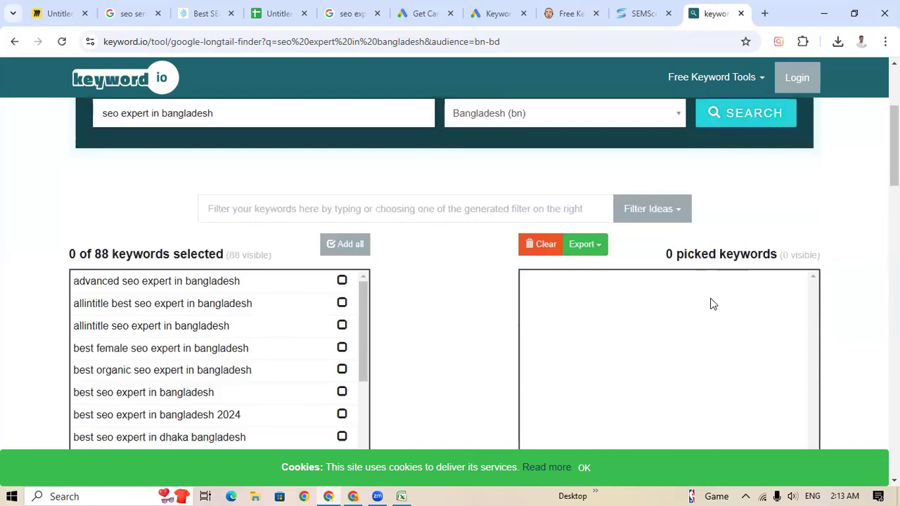
click(358, 253)
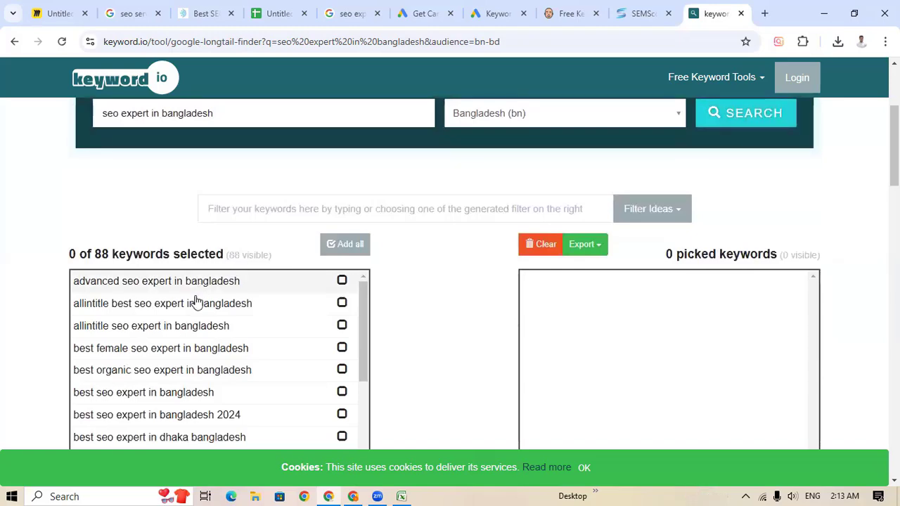
scroll(560, 337, down, 4)
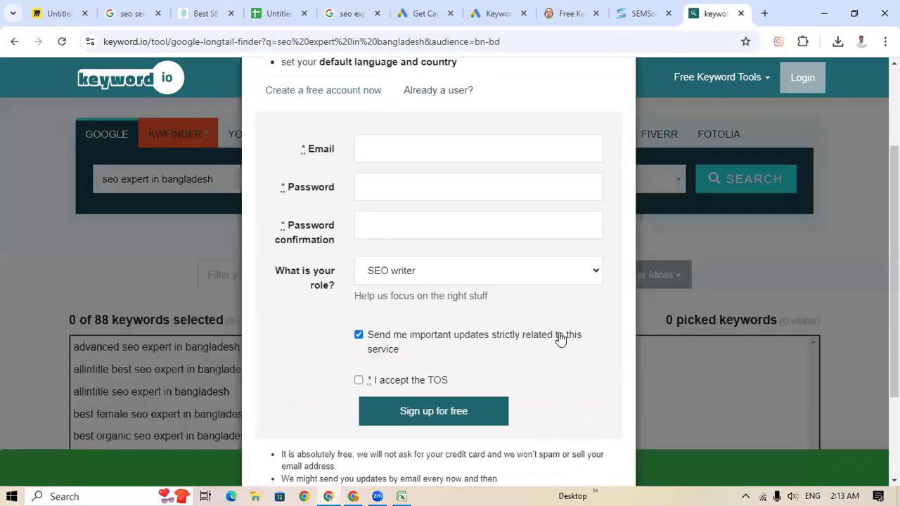
click(455, 444)
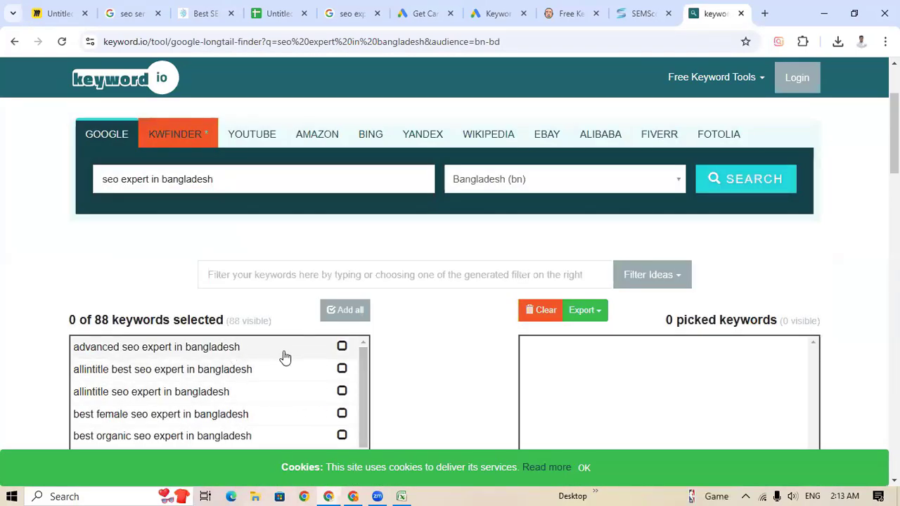
Look through the list of longtail keyword suggestions for "seo expert in bangladesh"
scroll(231, 411, down, 3)
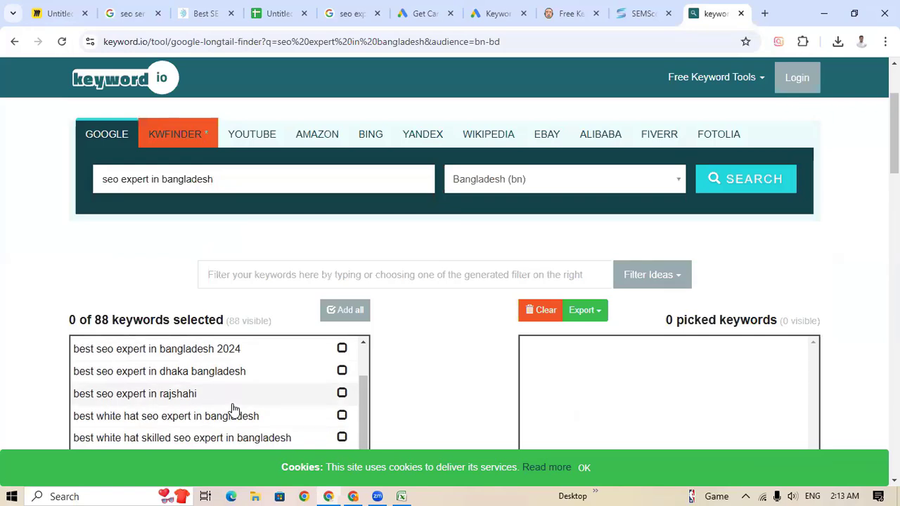
scroll(267, 396, down, 2)
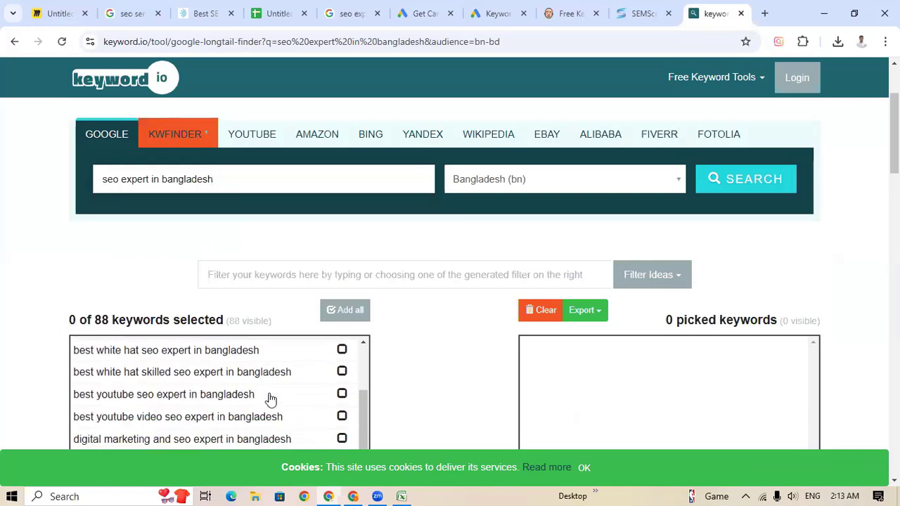
scroll(275, 395, down, 5)
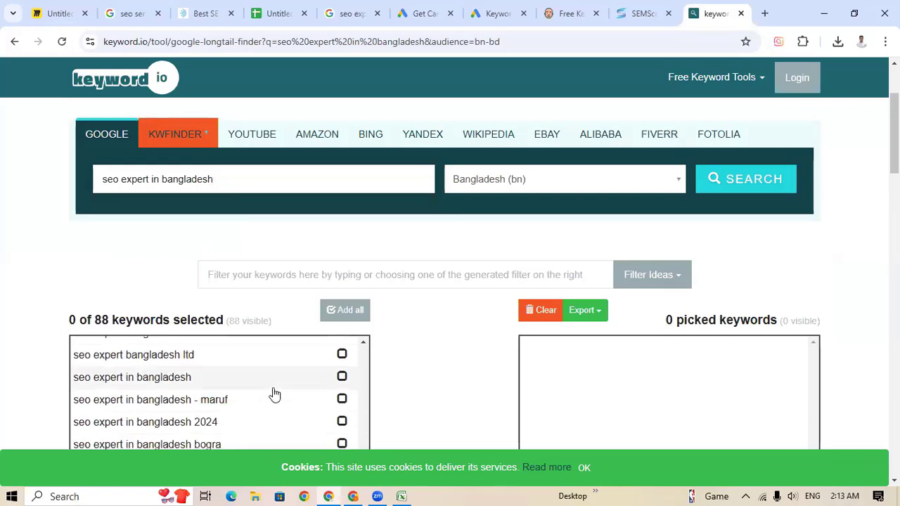
scroll(277, 396, down, 7)
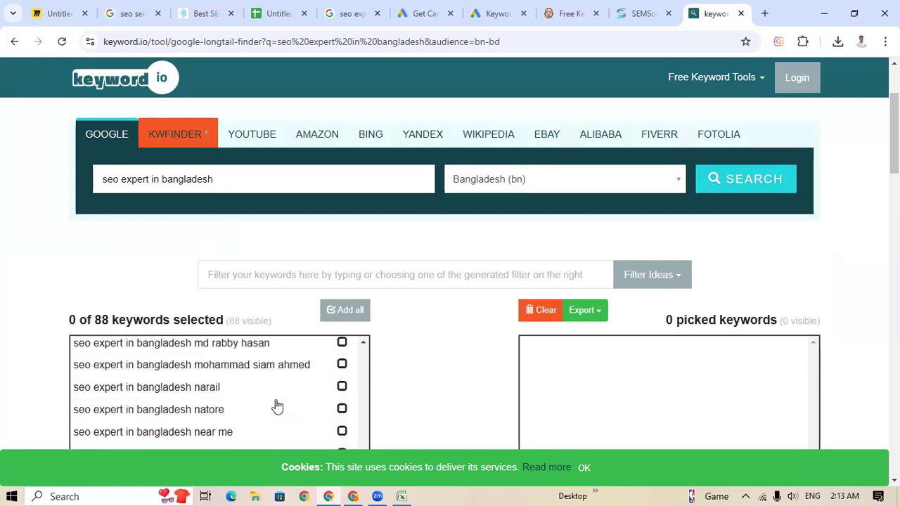
Add the suggestion "seo expert in bd" to the picked keywords
scroll(278, 410, down, 1)
scroll(825, 311, down, 3)
scroll(345, 342, down, 3)
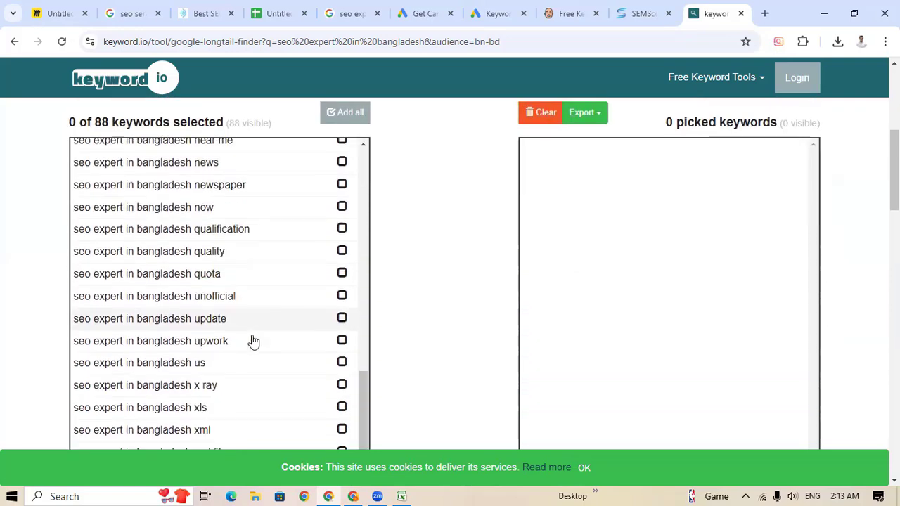
scroll(253, 339, down, 3)
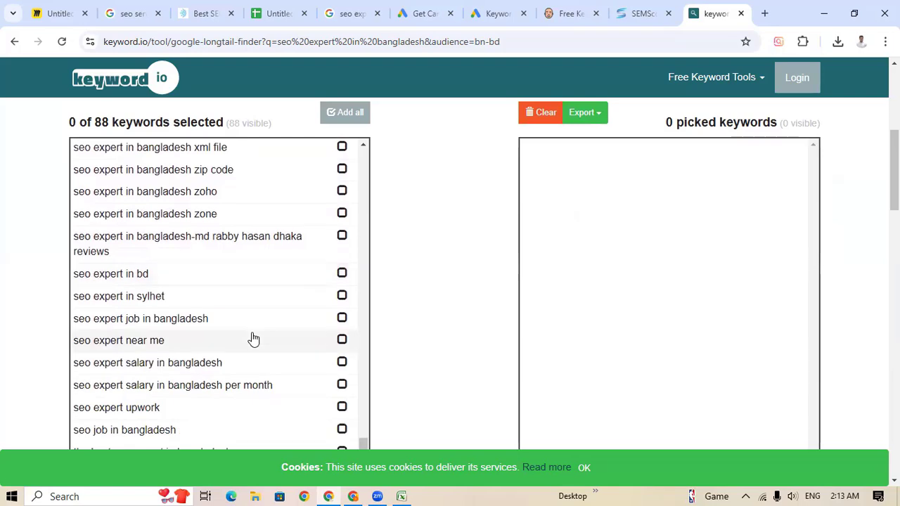
click(342, 273)
Add the suggestion "seo expert bangladesh" to the picked keywords
scroll(241, 309, up, 3)
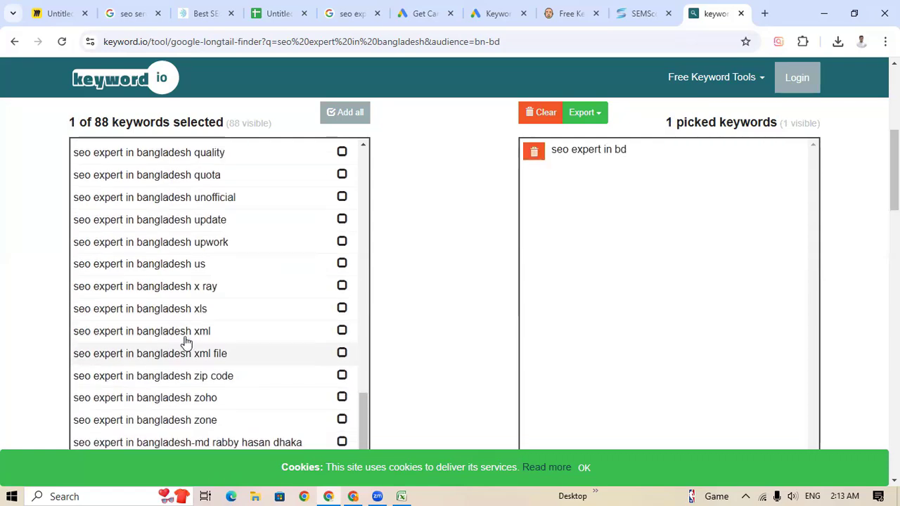
scroll(186, 343, up, 5)
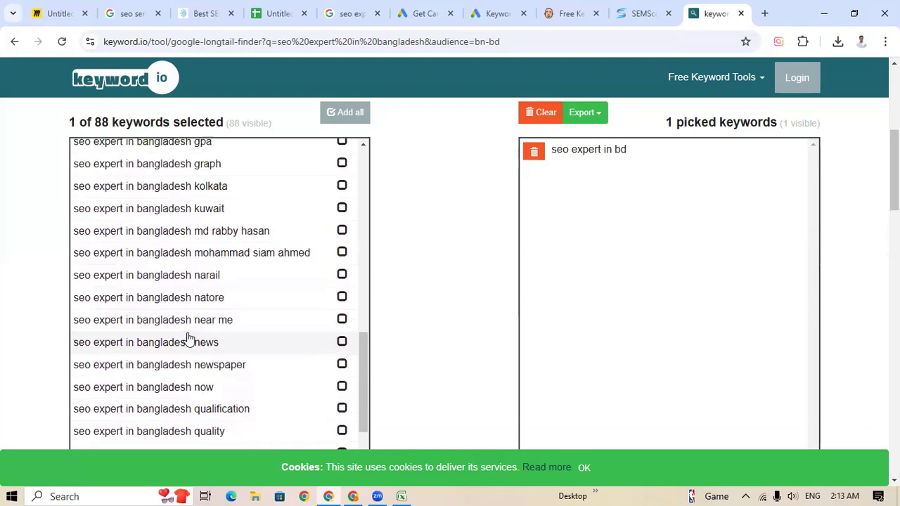
scroll(188, 339, up, 4)
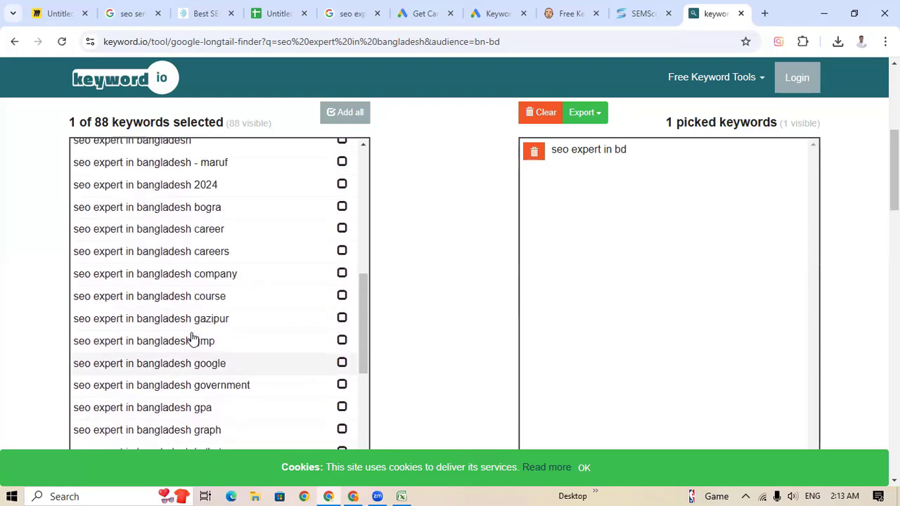
scroll(194, 340, up, 4)
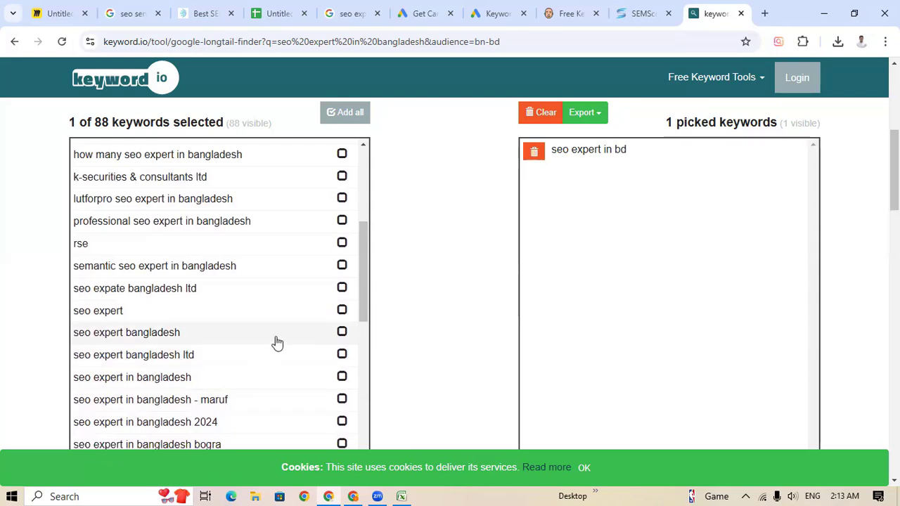
click(342, 332)
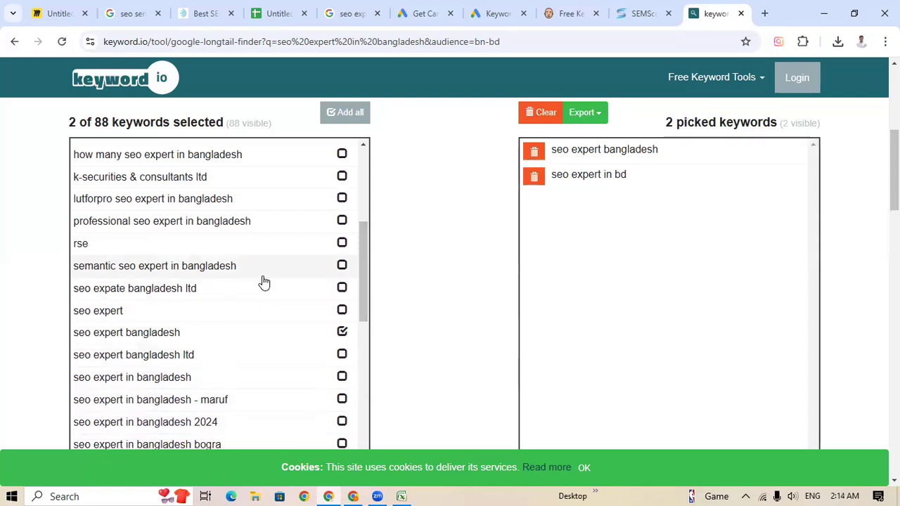
Look over the remaining keyword.io suggestions, and switch to SEMScoop to review the overview metrics for "seo expert in bangladesh"
scroll(261, 283, up, 2)
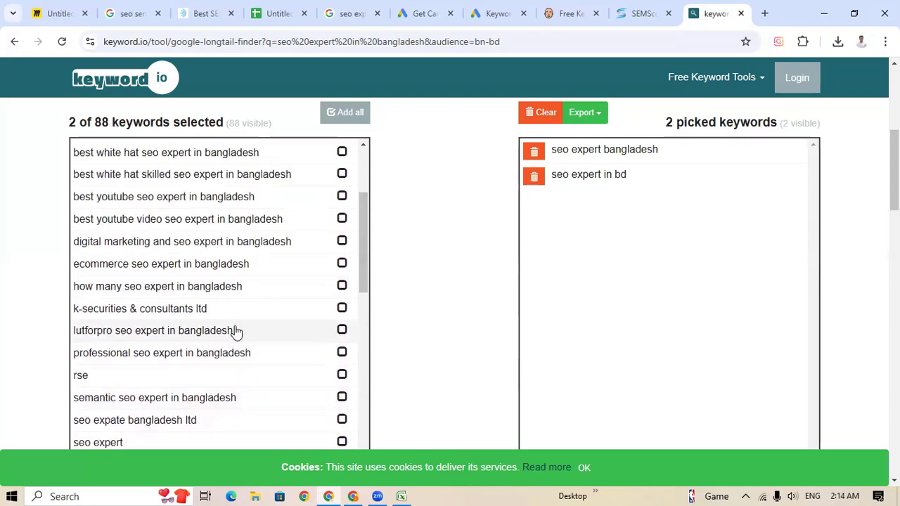
scroll(232, 329, up, 3)
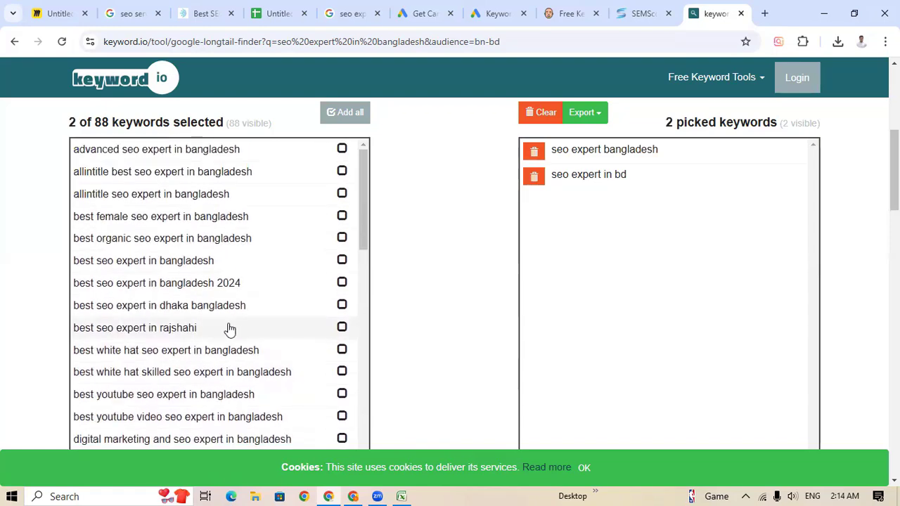
scroll(230, 329, up, 3)
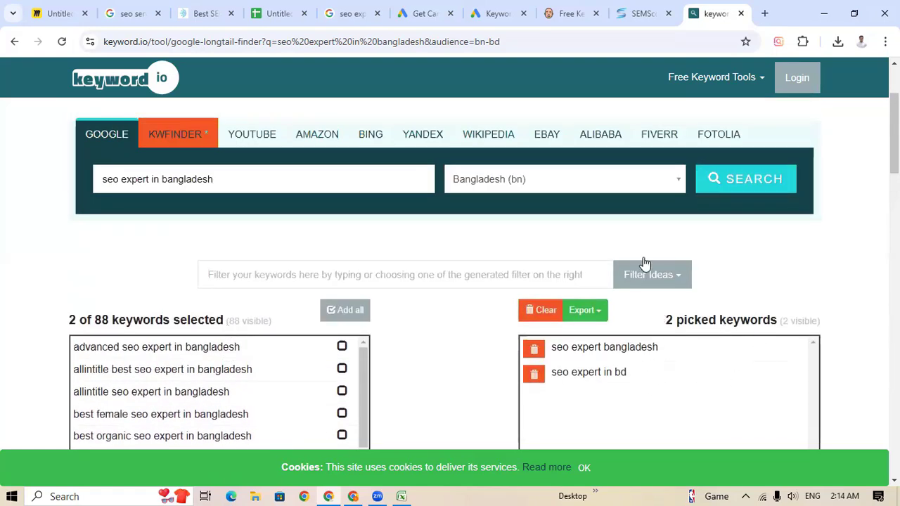
click(641, 14)
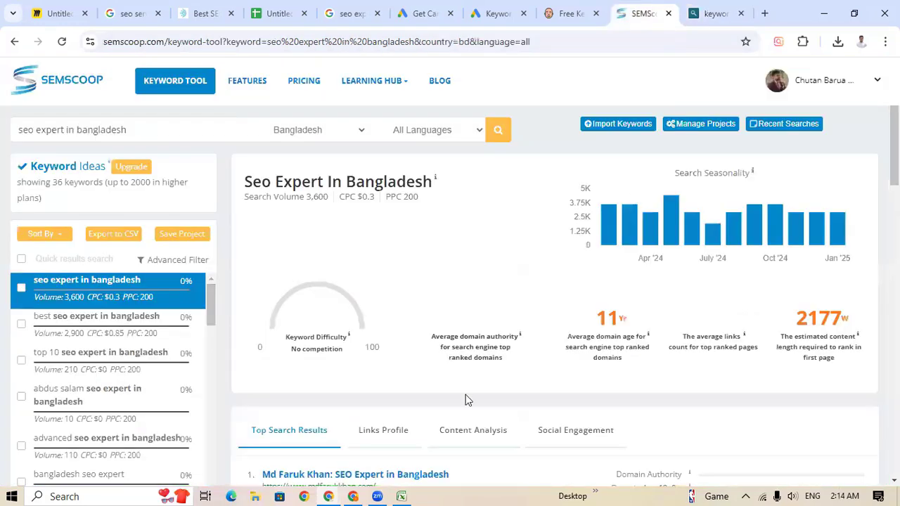
scroll(554, 317, down, 1)
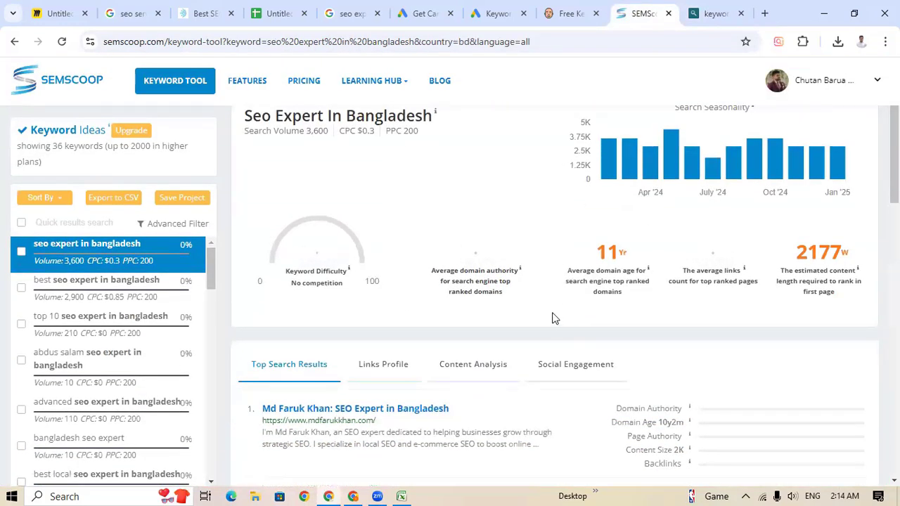
scroll(552, 316, down, 1)
scroll(552, 315, up, 2)
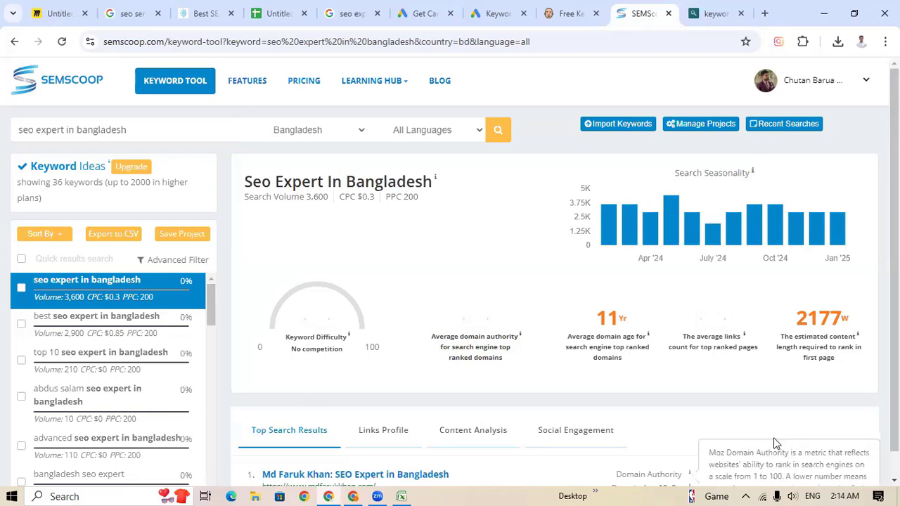
mouse_move(492, 333)
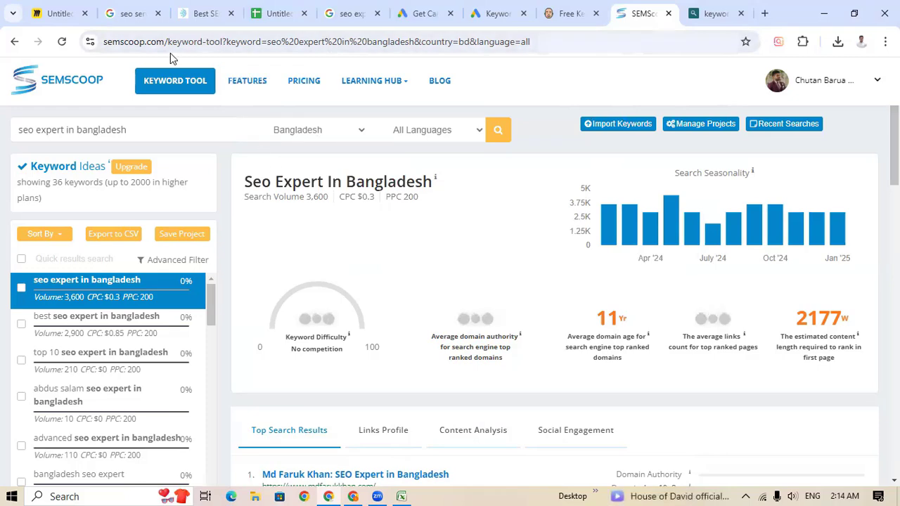
Switch to the keyword spreadsheet and enter the header "Competitor Url" in cell E3, beside Status
click(278, 14)
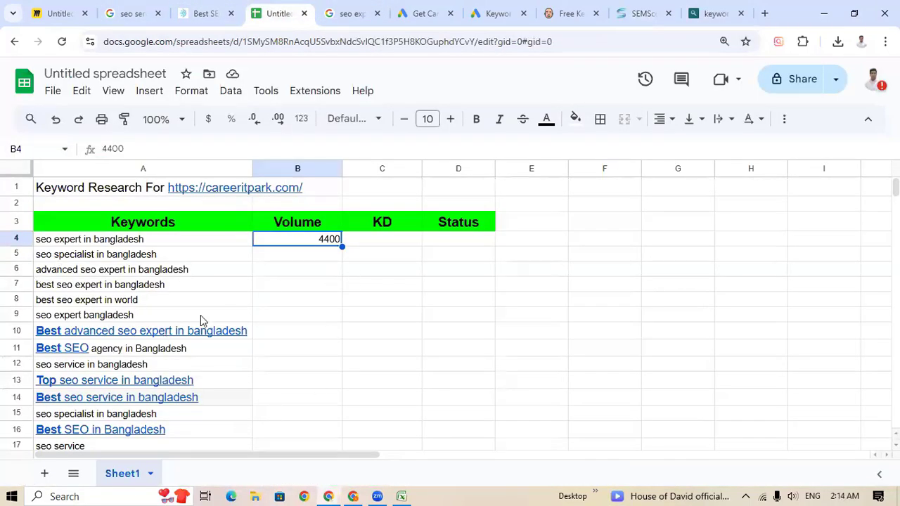
click(377, 240)
click(457, 243)
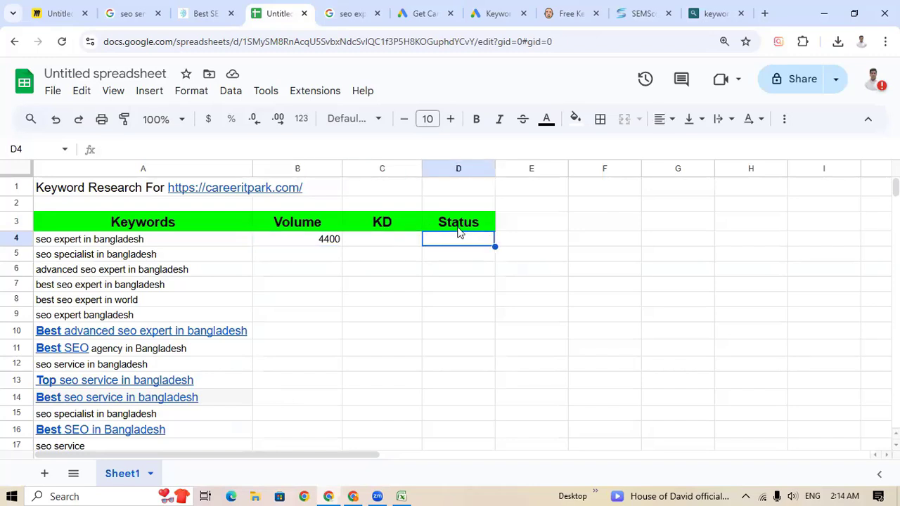
double_click(468, 222)
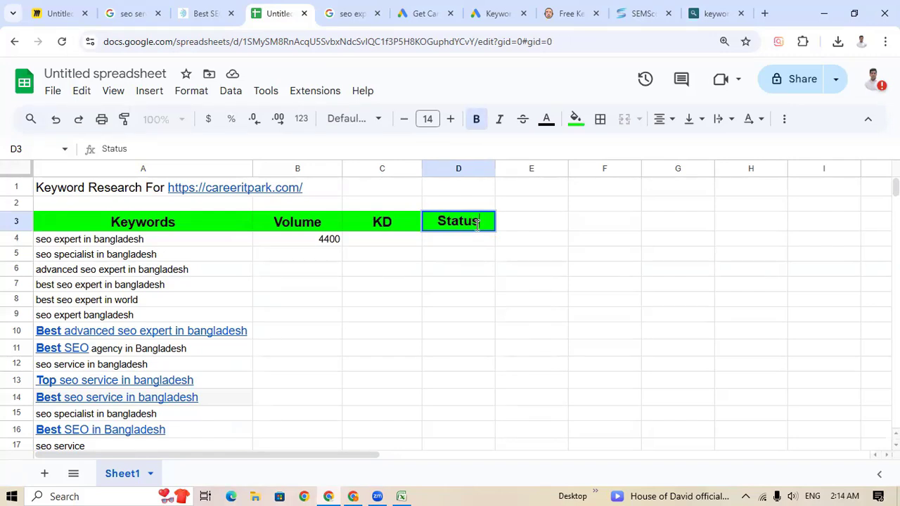
click(529, 226)
click(475, 227)
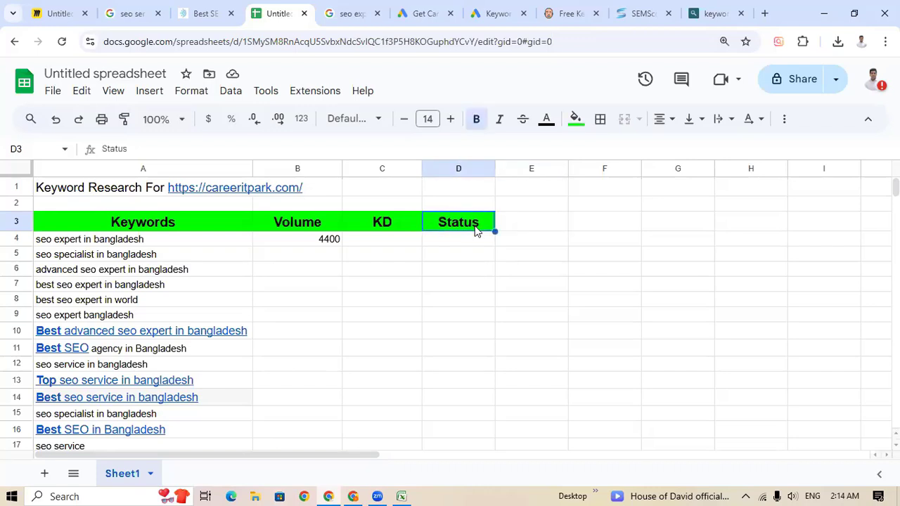
double_click(475, 225)
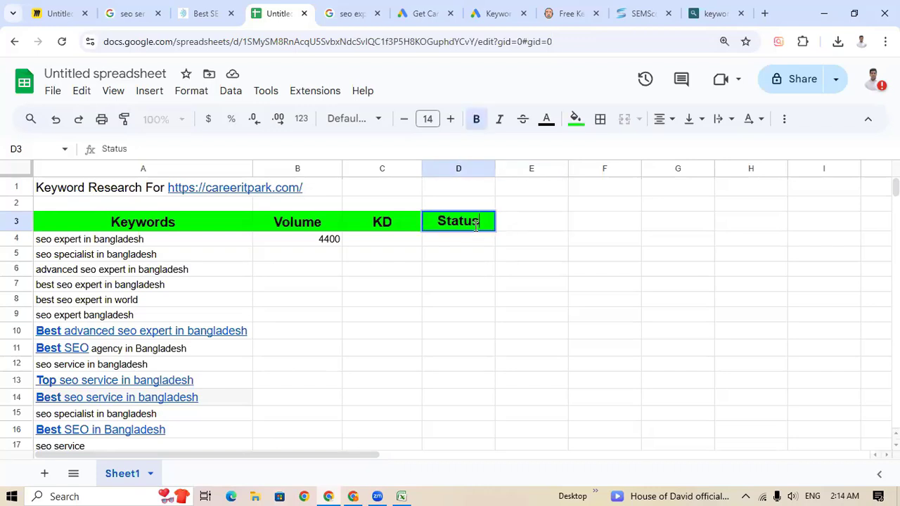
click(528, 227)
double_click(523, 223)
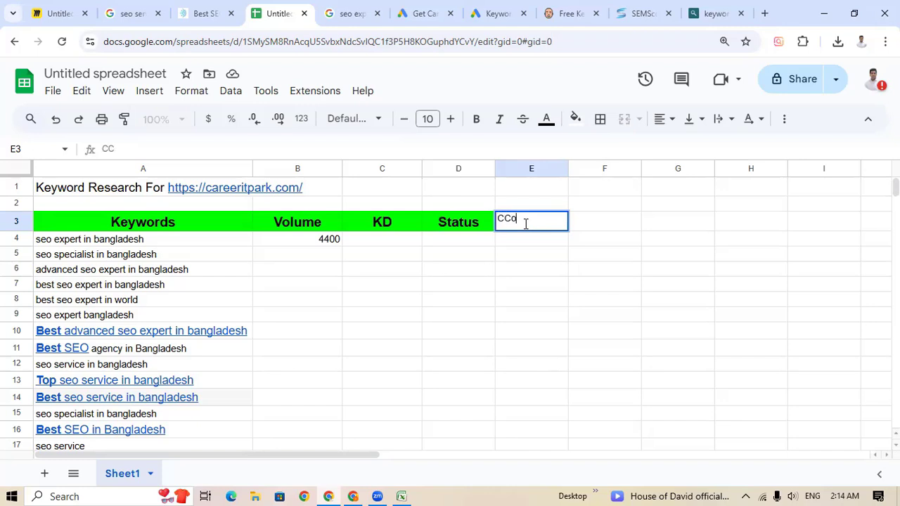
text(CC)
key(BackSpace)
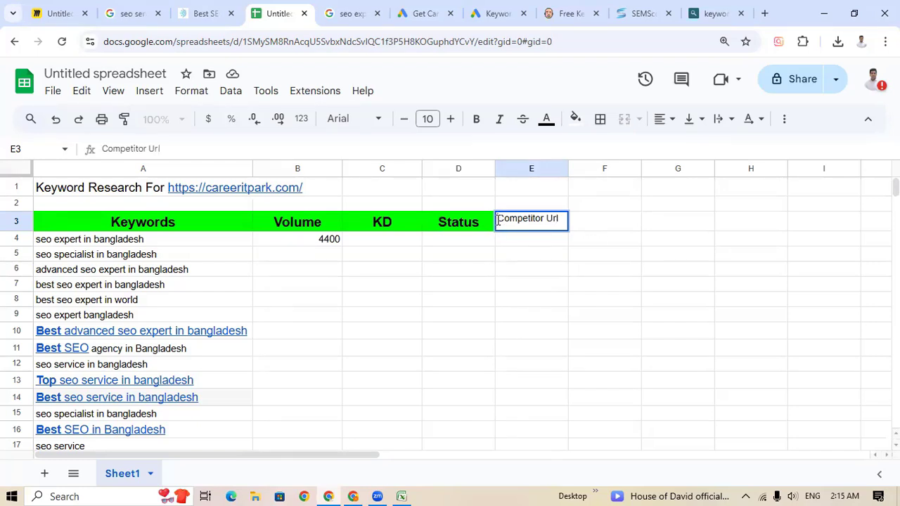
Format the "Competitor Url" header text in E3 as bold with font size 14
drag(497, 219, 586, 229)
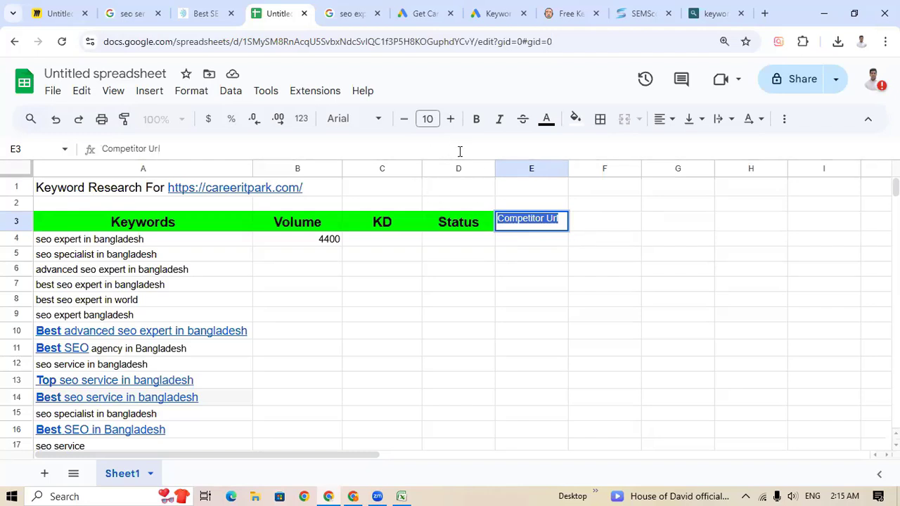
click(474, 224)
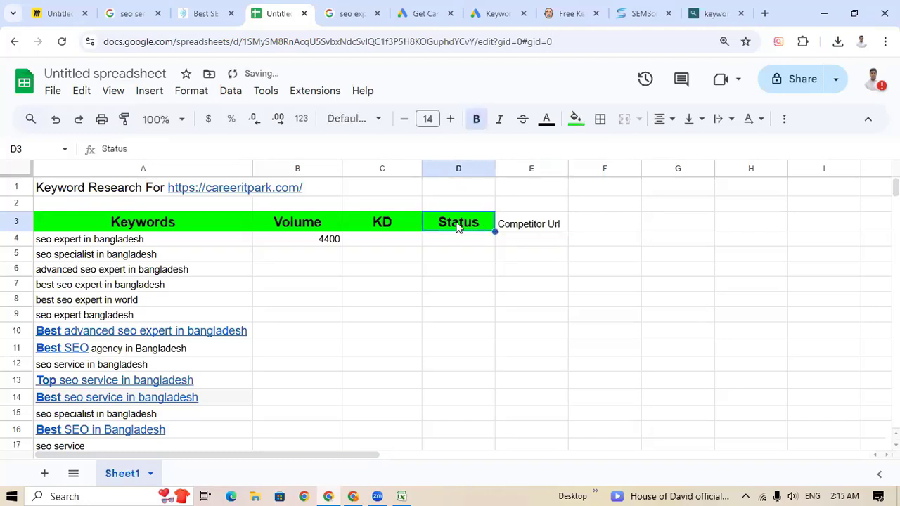
click(504, 225)
click(464, 227)
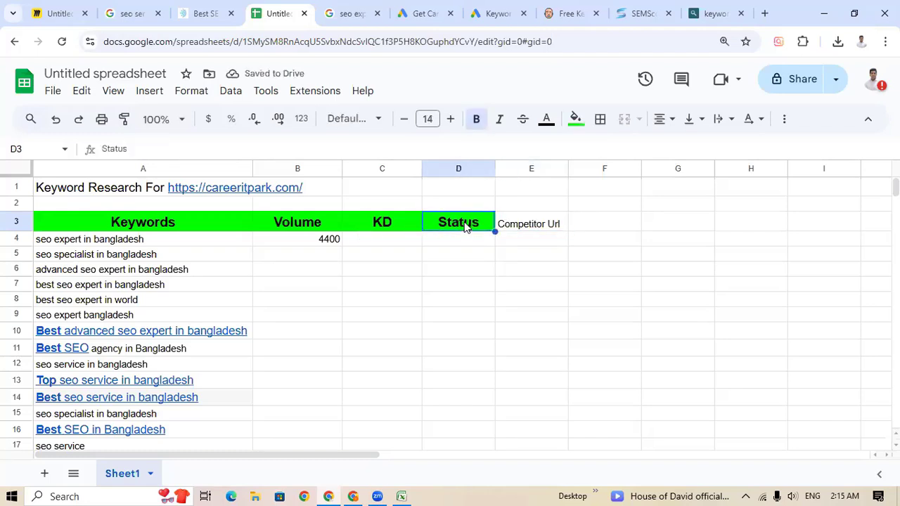
double_click(547, 223)
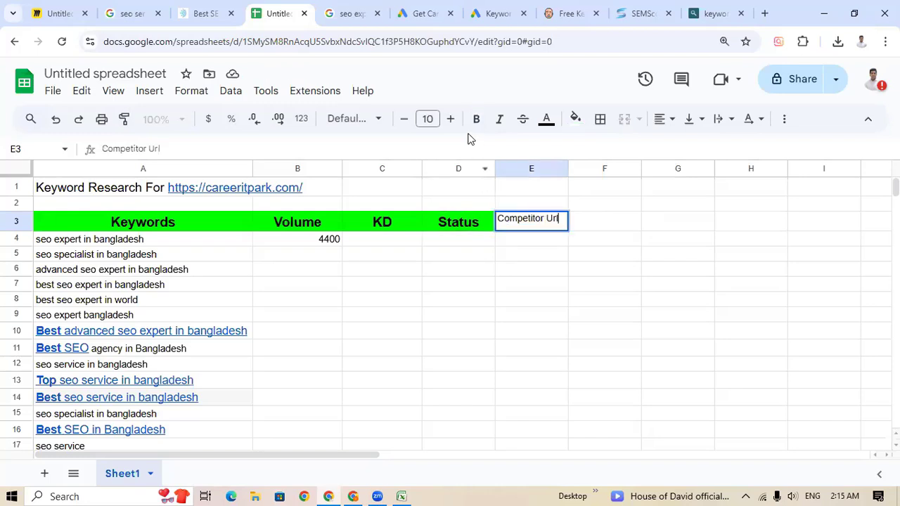
click(450, 119)
click(449, 119)
click(450, 119)
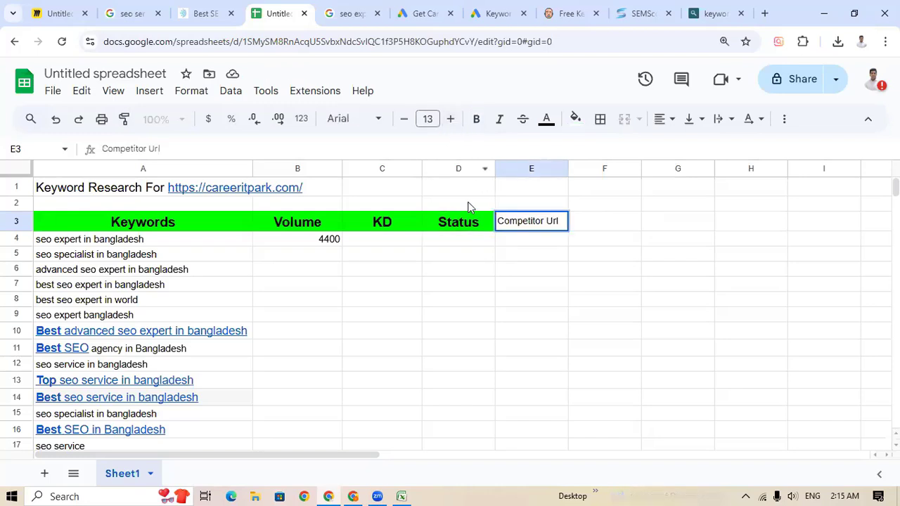
double_click(500, 225)
drag(563, 221, 494, 223)
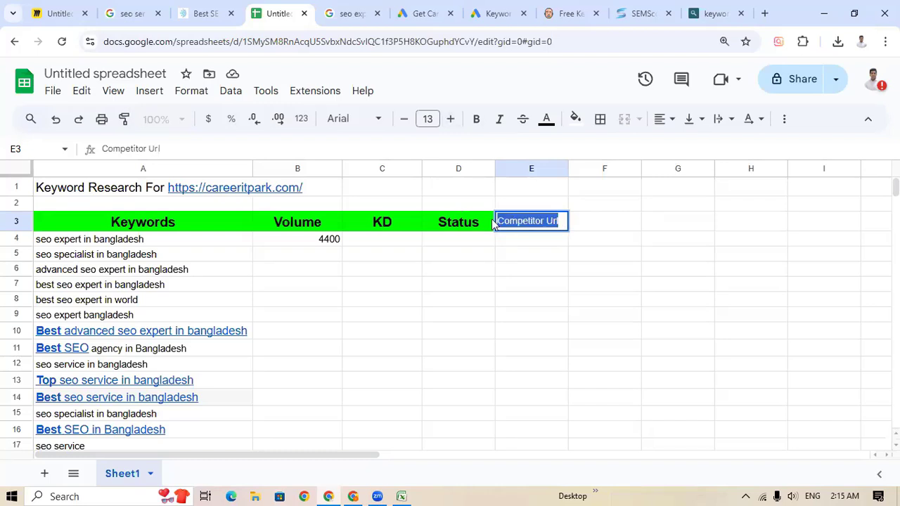
click(450, 118)
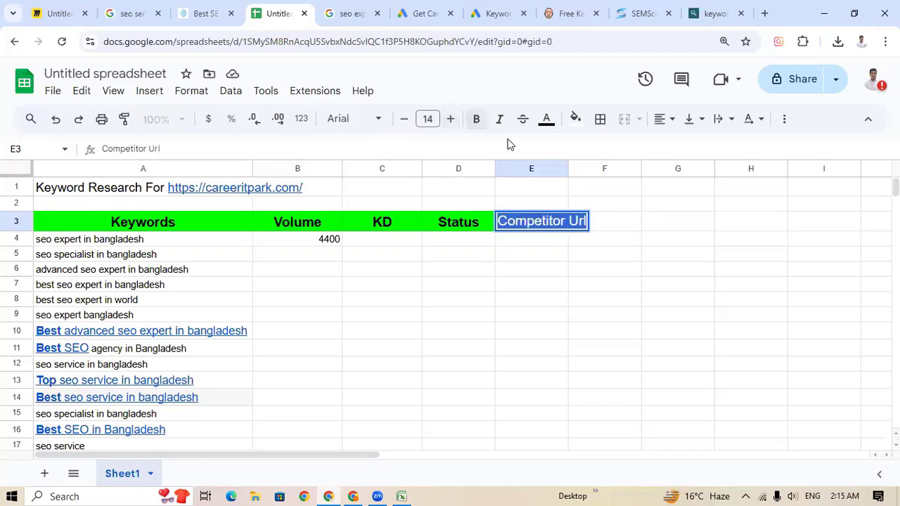
click(476, 119)
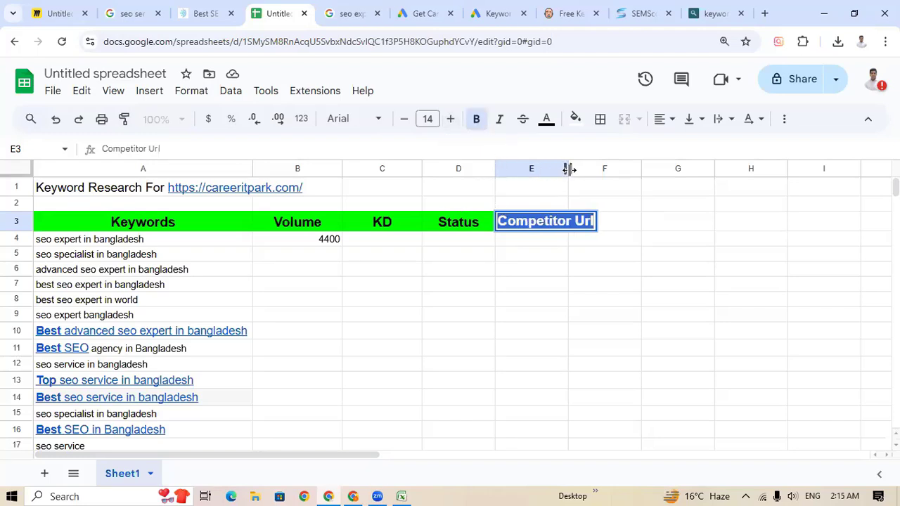
Widen column E to fit the "Competitor Url" header and fill its cell with the same green as the other headers
drag(568, 169, 602, 169)
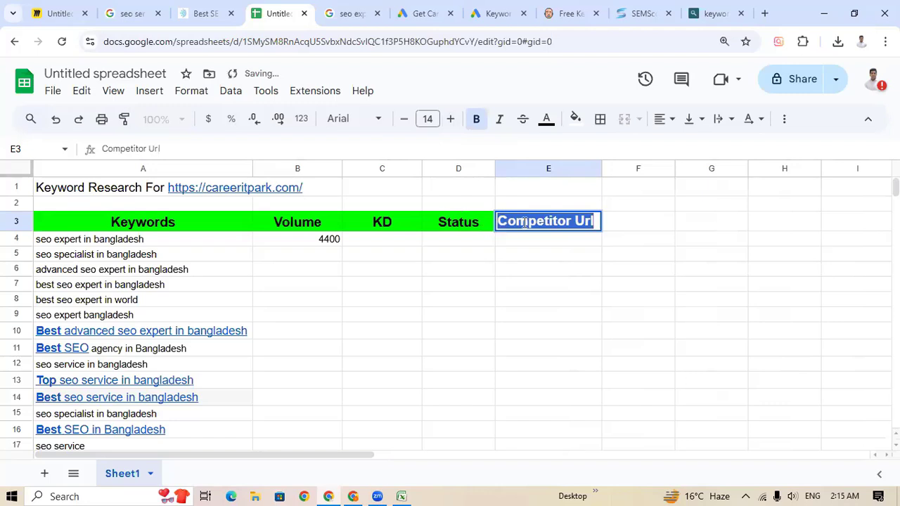
click(525, 222)
click(481, 223)
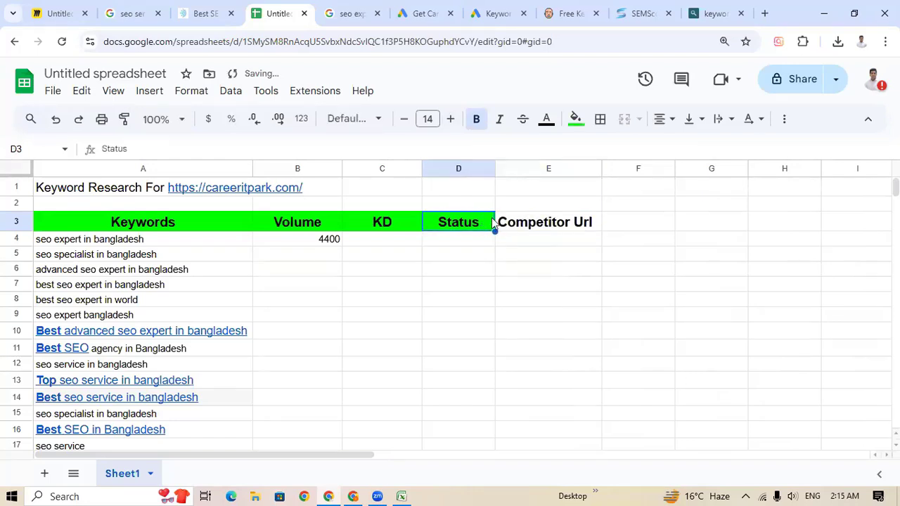
drag(493, 222, 526, 220)
double_click(538, 223)
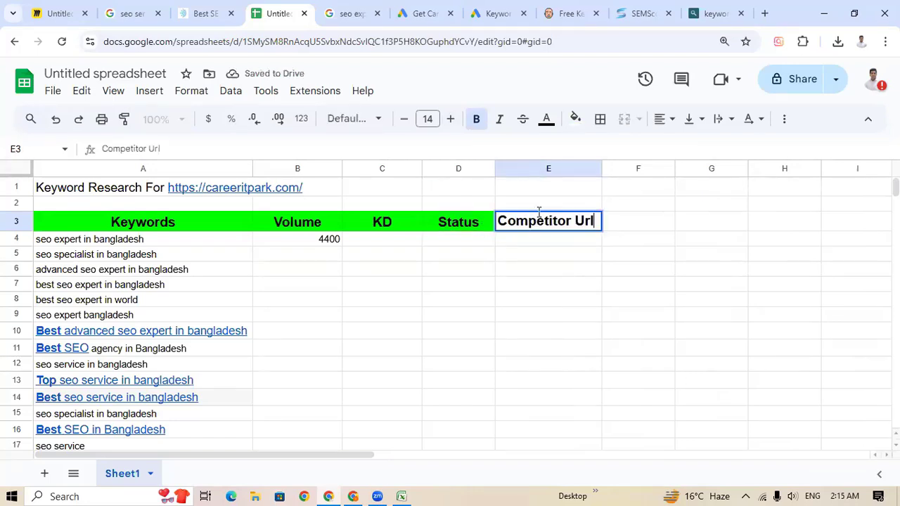
click(574, 120)
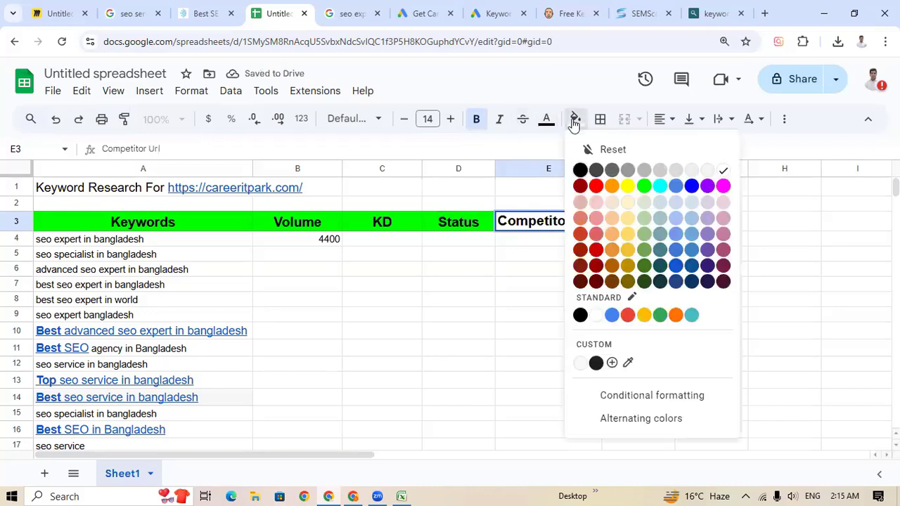
click(643, 187)
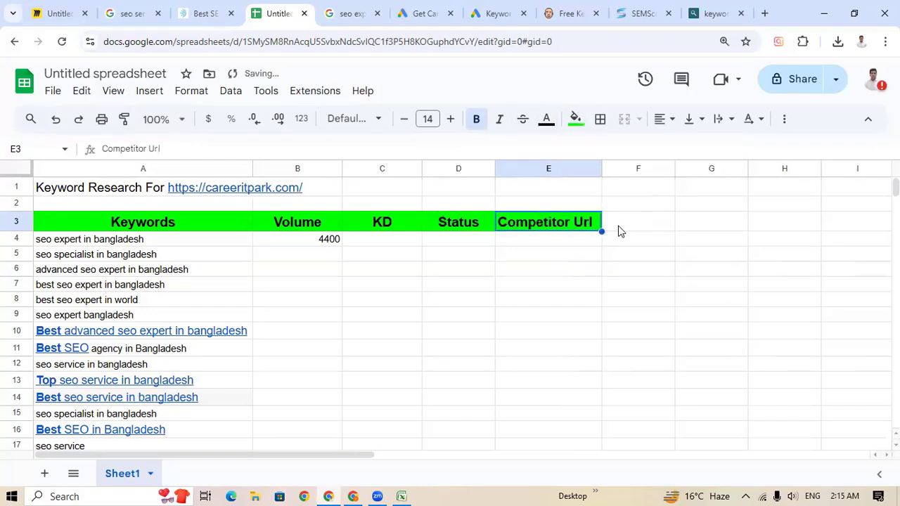
click(618, 227)
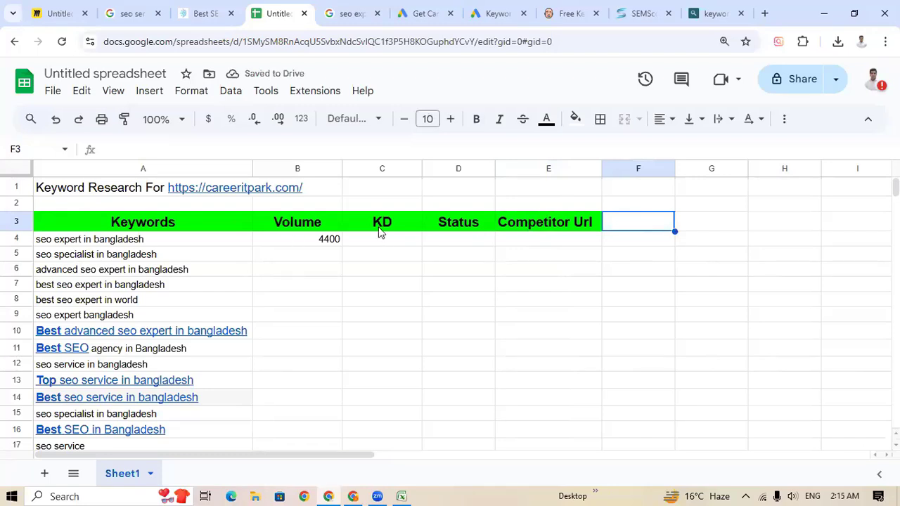
Enter "Medium" as the Status for "seo expert in bangladesh" in cell D4
click(461, 240)
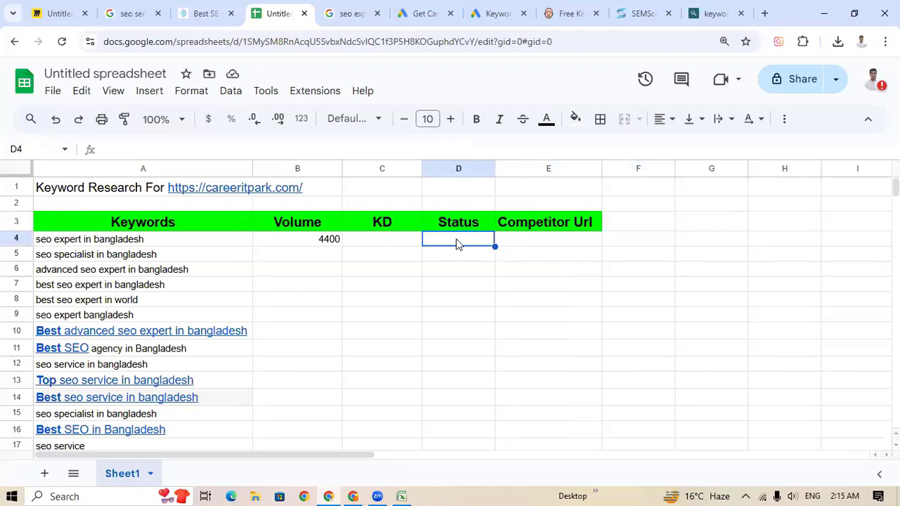
double_click(456, 240)
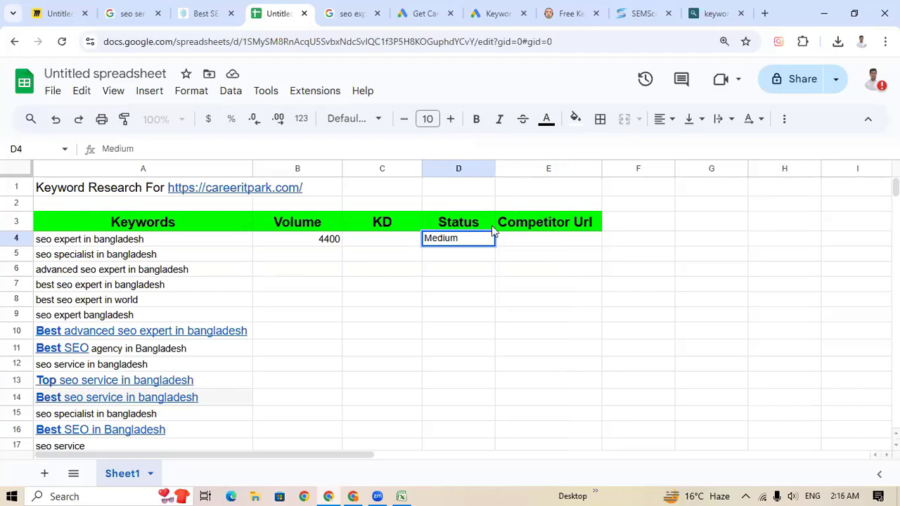
click(520, 243)
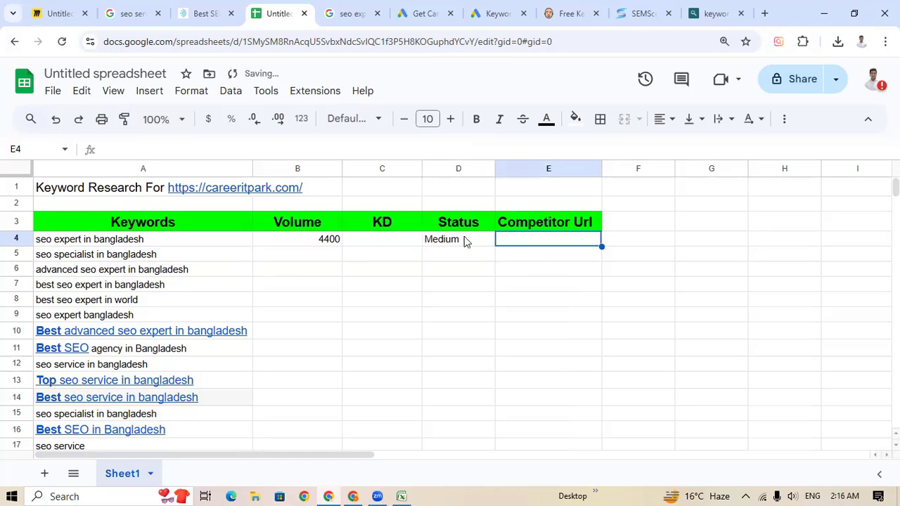
click(386, 243)
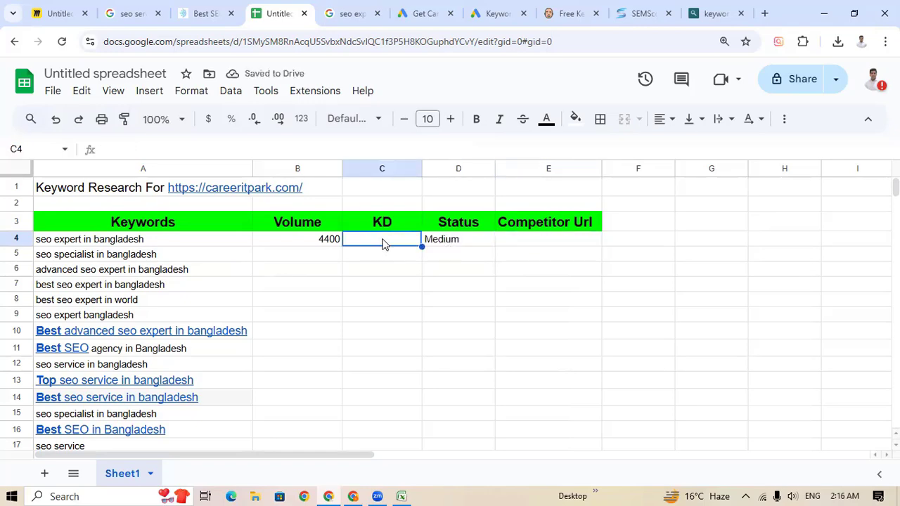
Switch to SEMScoop and Google Keyword Planner to check the difficulty and competition level of "seo expert in bangladesh"
click(643, 13)
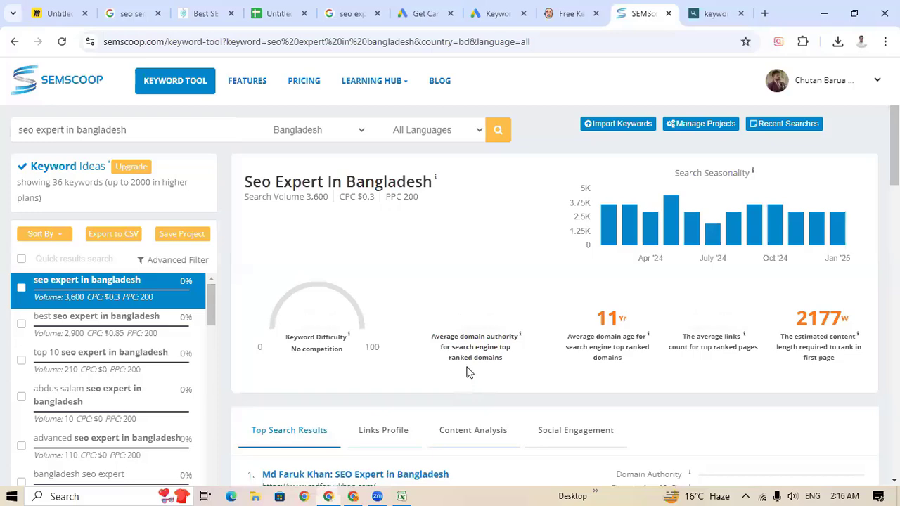
click(495, 14)
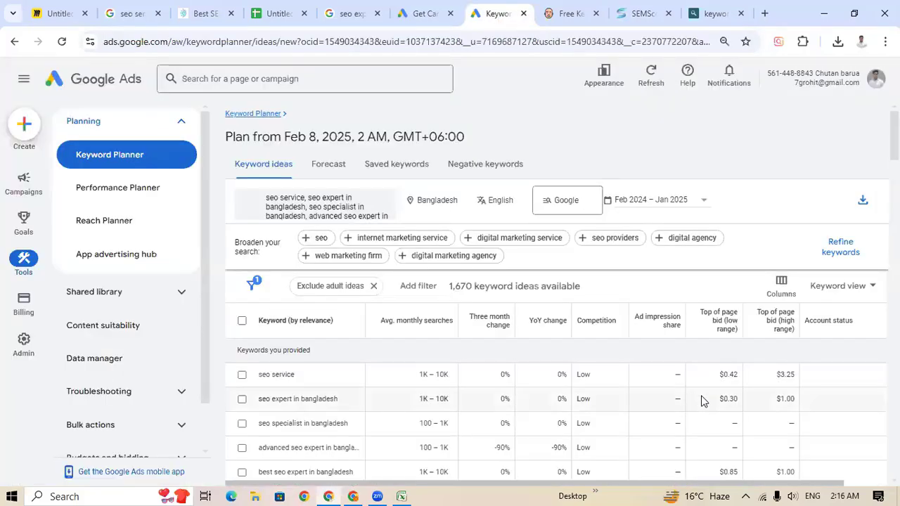
double_click(591, 403)
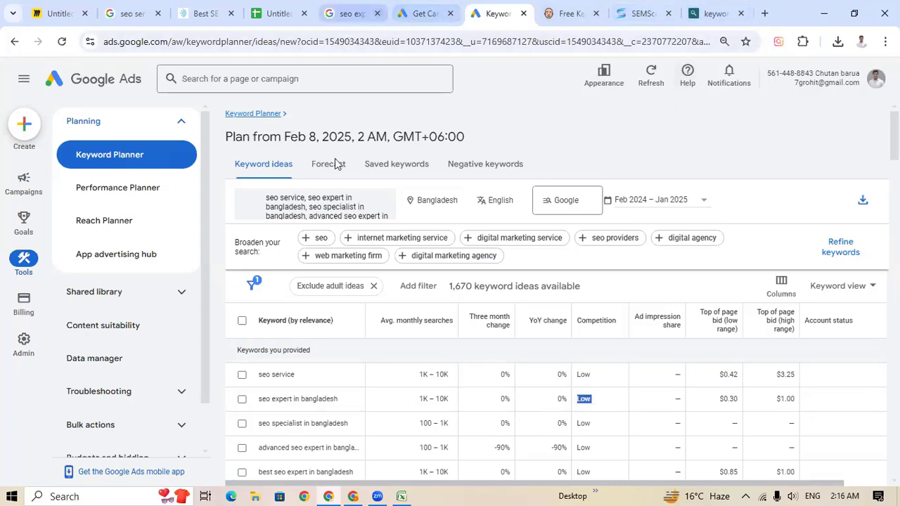
Return to the keyword spreadsheet and change the Status in D4 to "low"
click(281, 16)
click(462, 242)
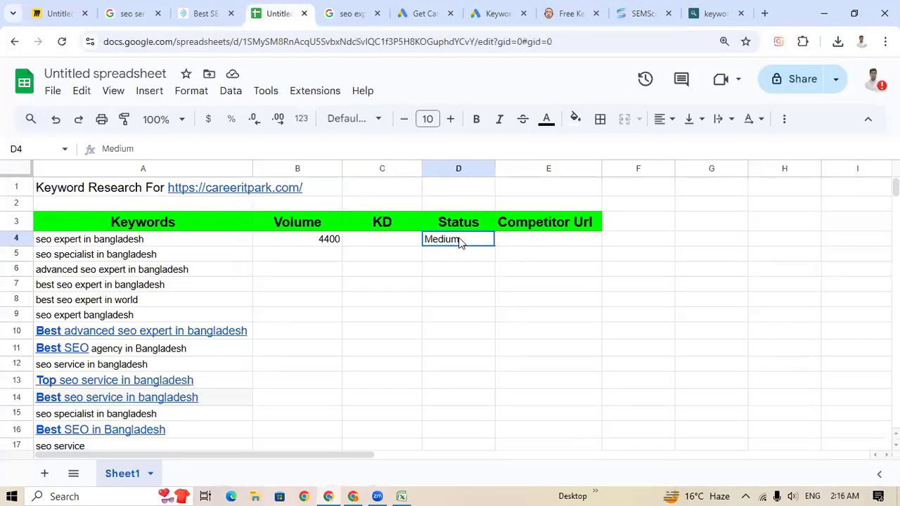
double_click(461, 239)
double_click(460, 239)
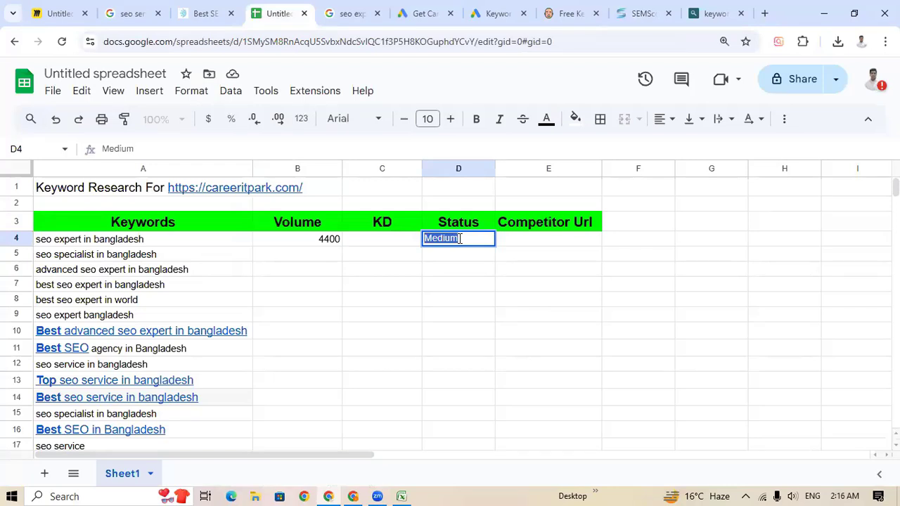
text(low)
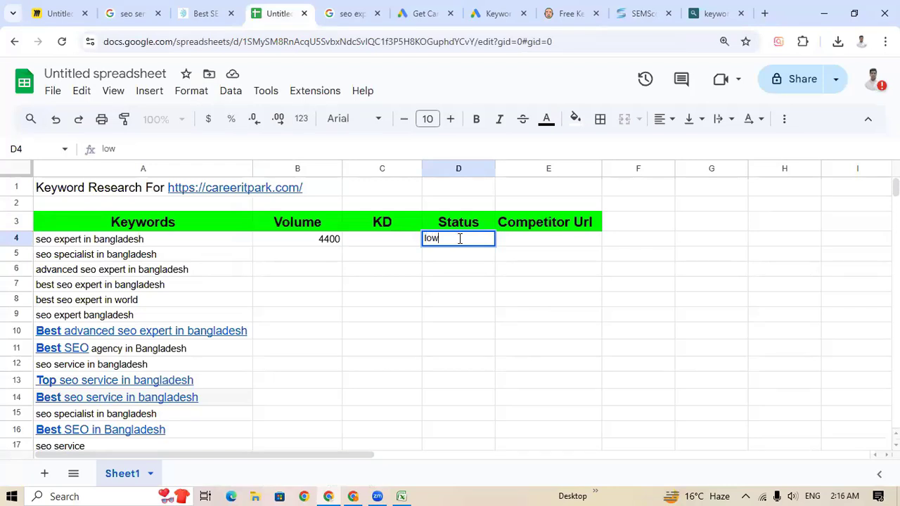
click(381, 240)
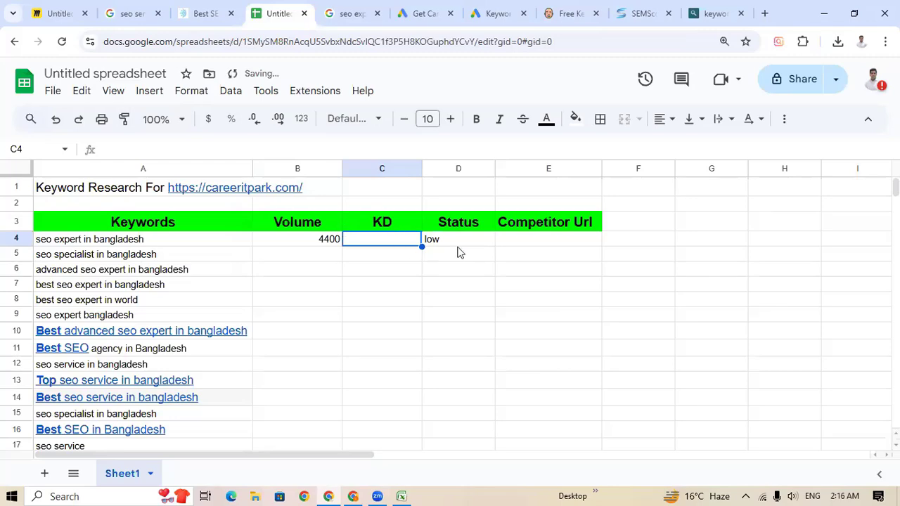
Open Semrush in a new browser tab and go to its Keyword Overview tool
click(646, 18)
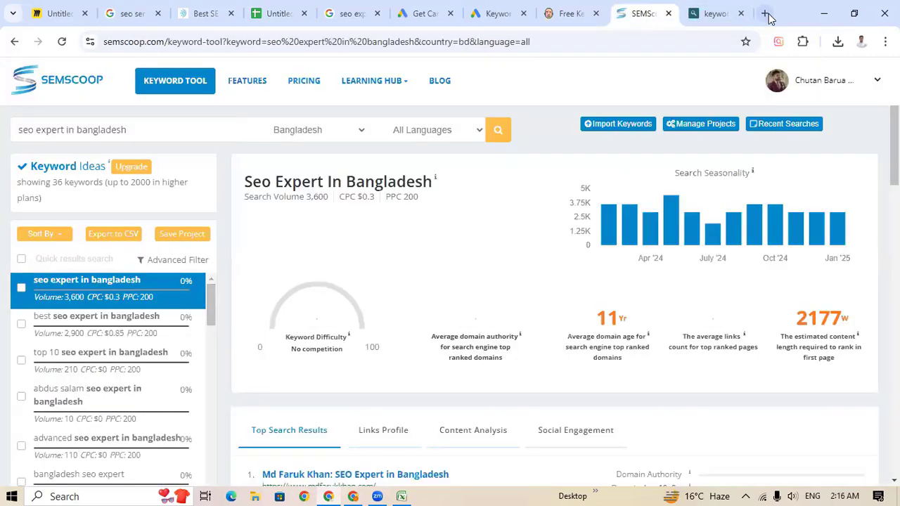
key(ctrl+t)
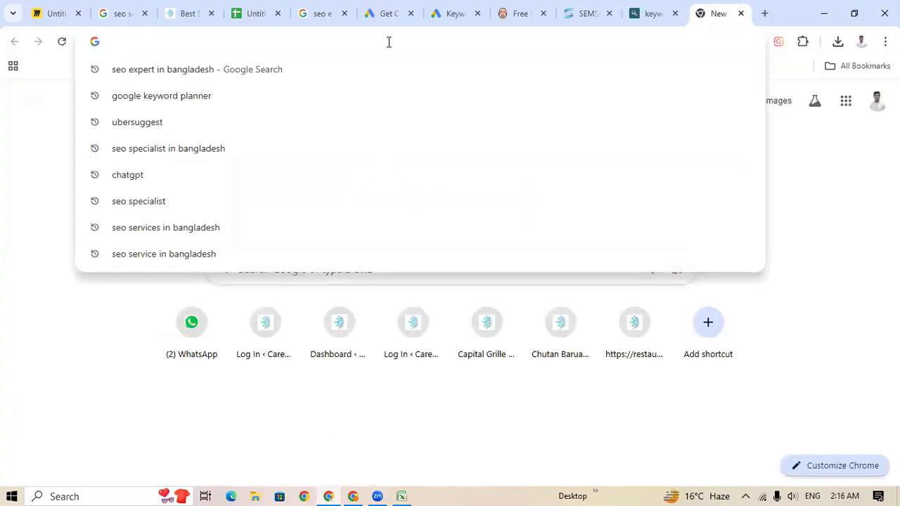
text(semru)
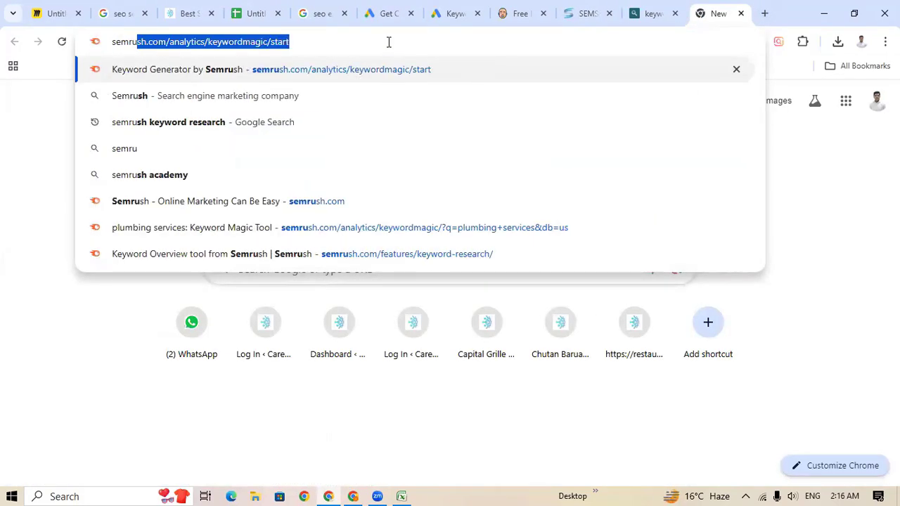
click(387, 74)
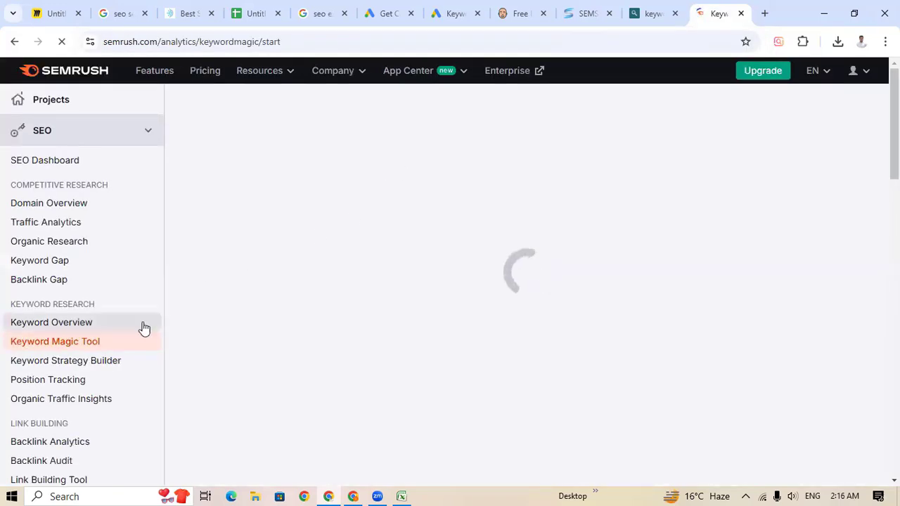
click(83, 328)
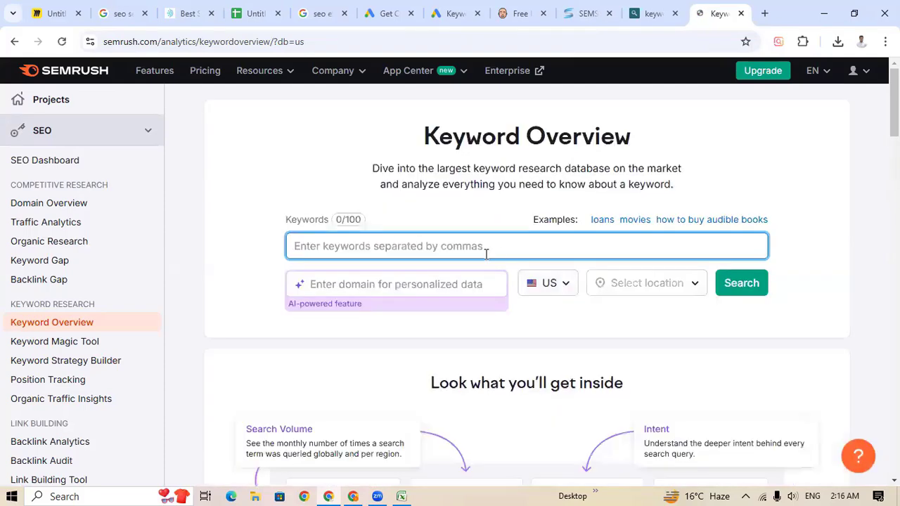
Run a Keyword Overview search for "seo expert in bangladesh" with the country set to Bangladesh
text(seo expert in bangladesh)
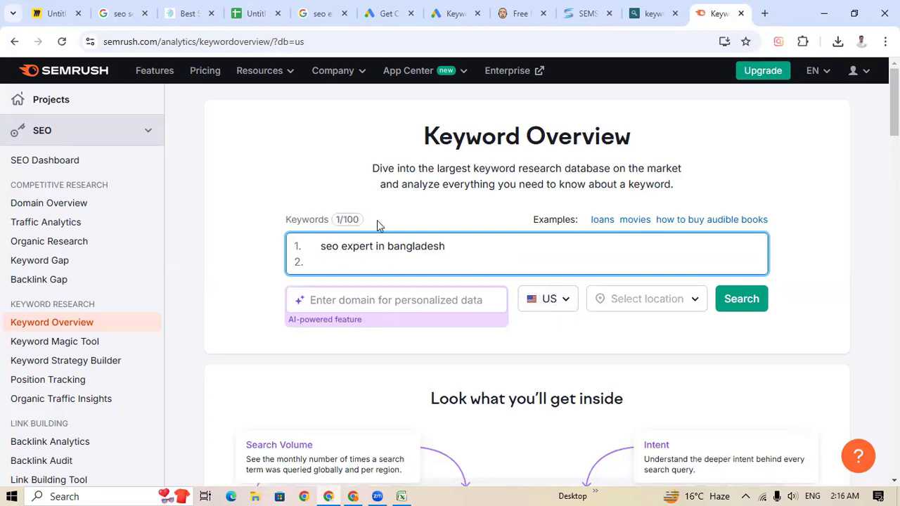
click(567, 300)
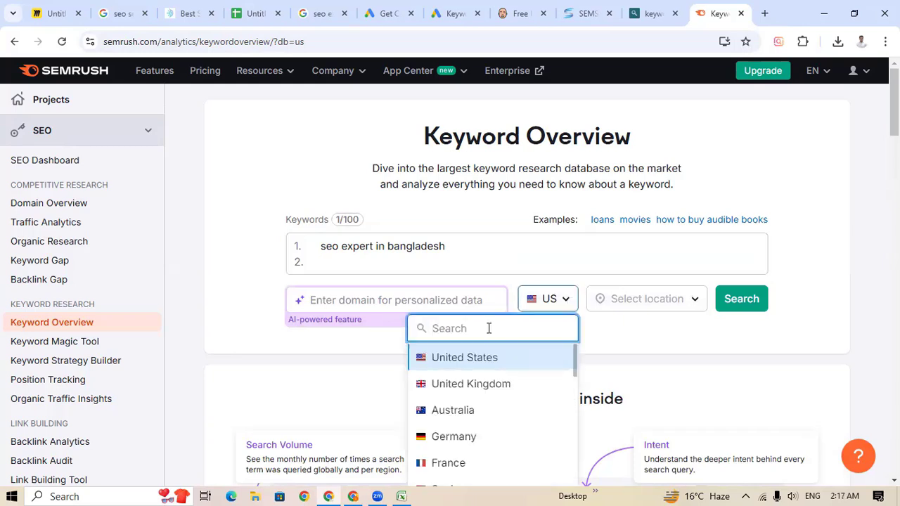
text(bang)
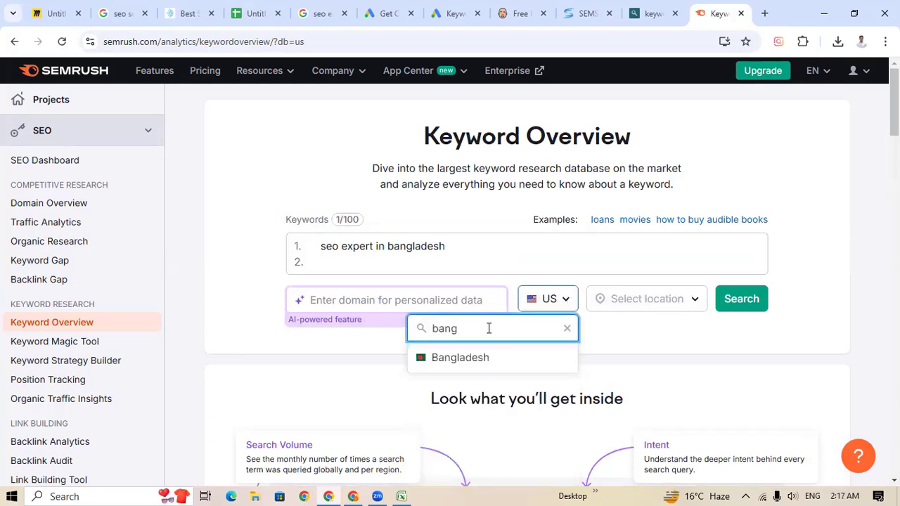
click(449, 358)
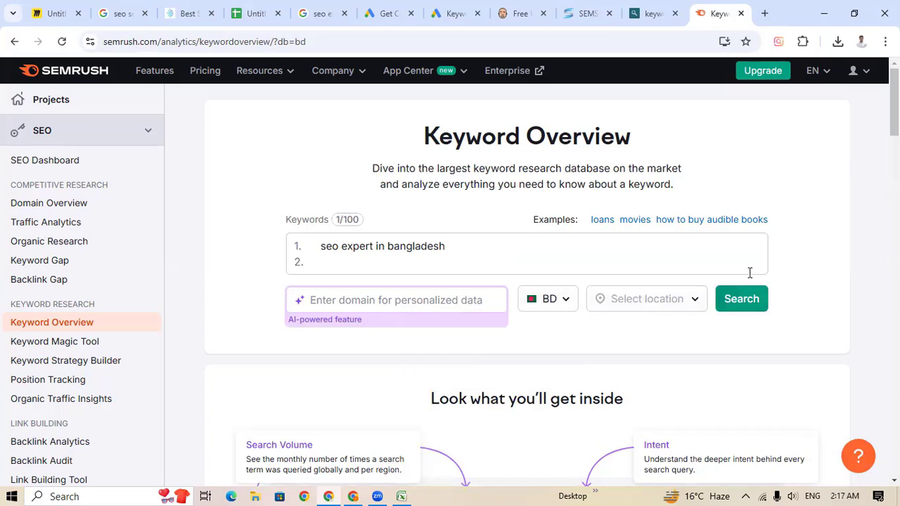
click(744, 304)
click(746, 307)
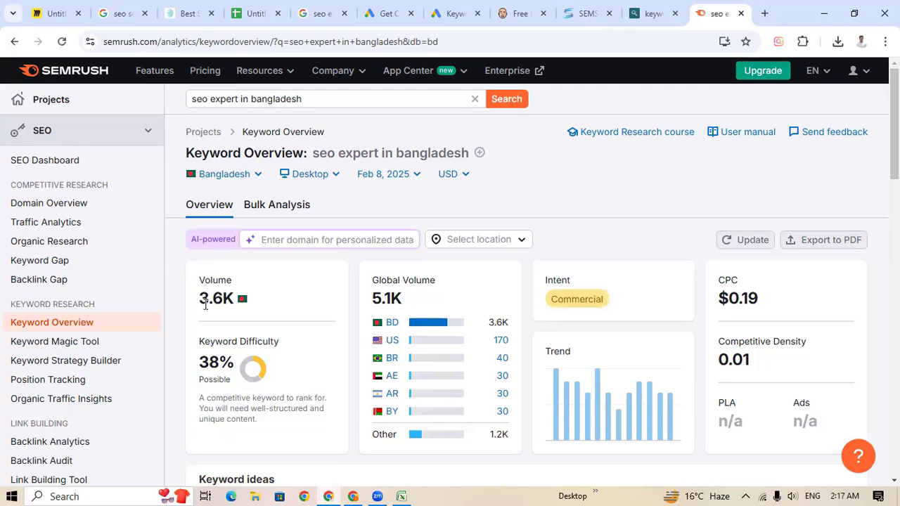
Check the keyword's Bangladesh search volume and copy its Keyword Difficulty percentage
drag(198, 301, 232, 301)
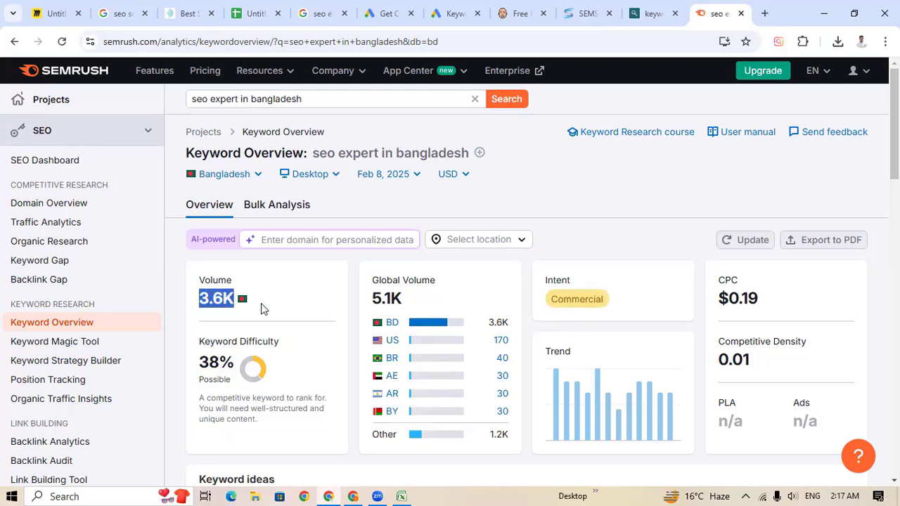
click(233, 304)
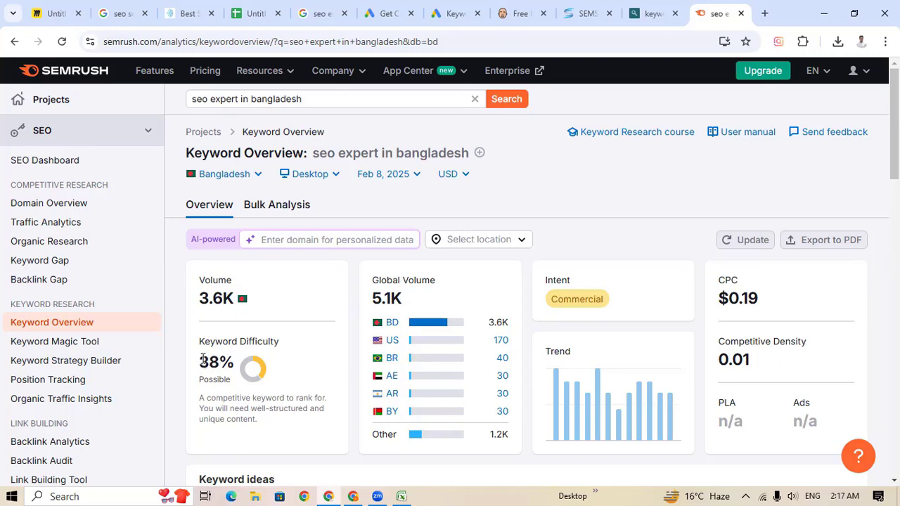
drag(202, 358, 231, 359)
key(ctrl+c)
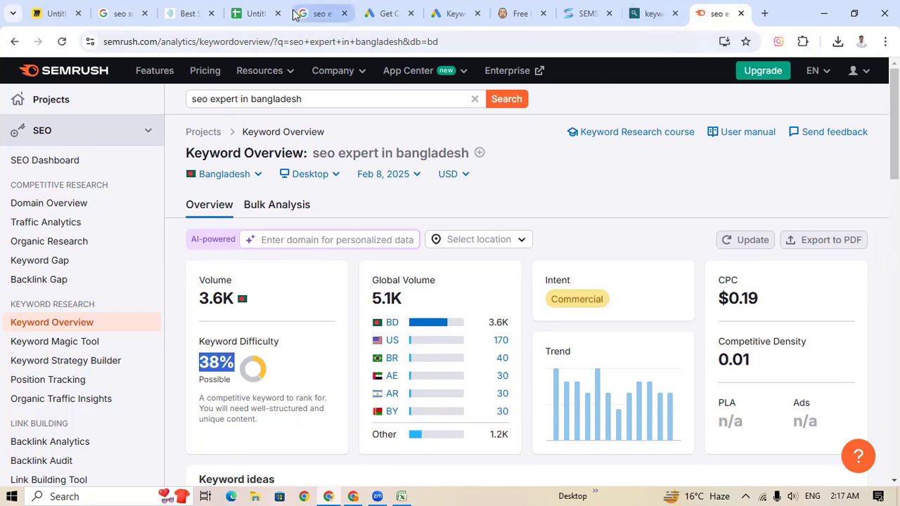
Switch to the keyword spreadsheet, replace the Status value in D4 with the copied 38%, and centre-align the cell
click(259, 14)
click(455, 245)
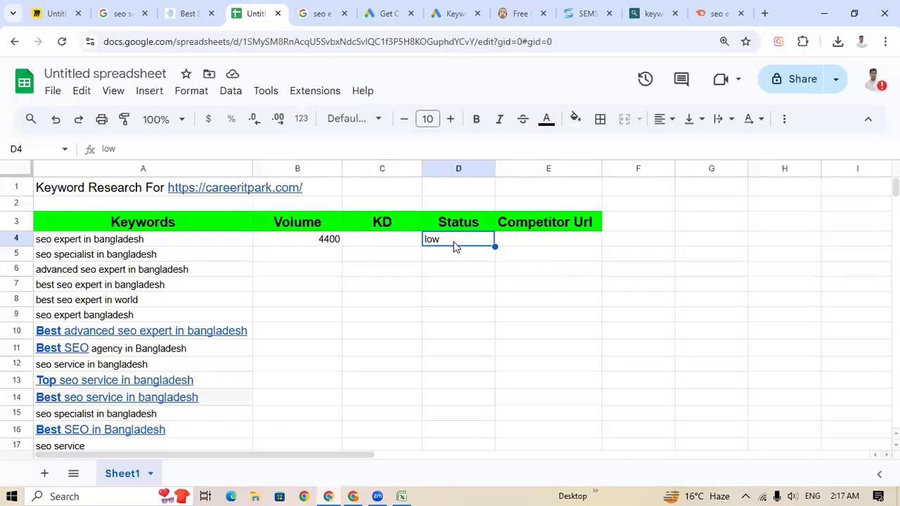
double_click(450, 240)
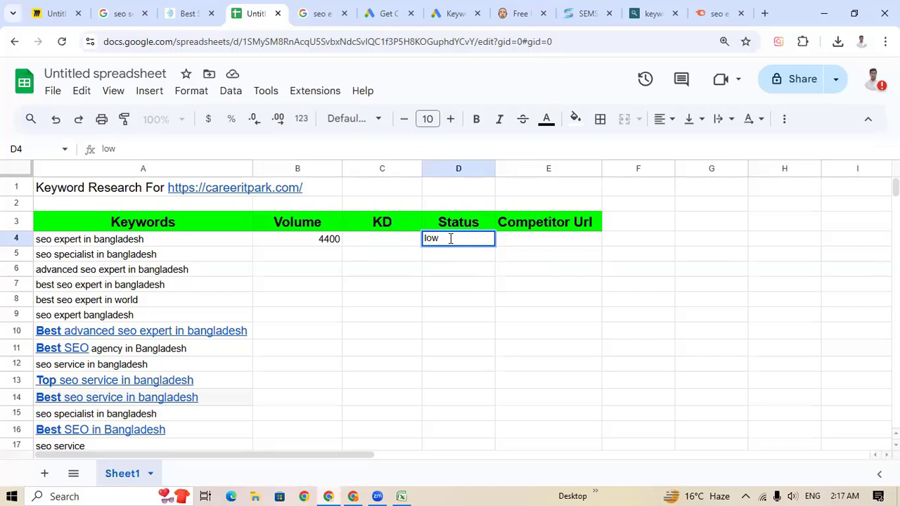
drag(450, 239, 414, 242)
key(ctrl+v)
drag(457, 239, 405, 244)
click(672, 119)
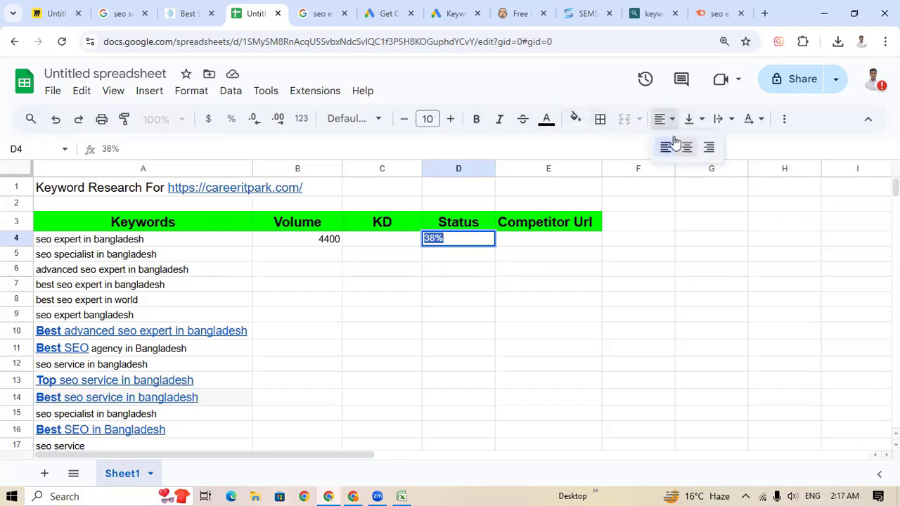
click(687, 148)
click(462, 259)
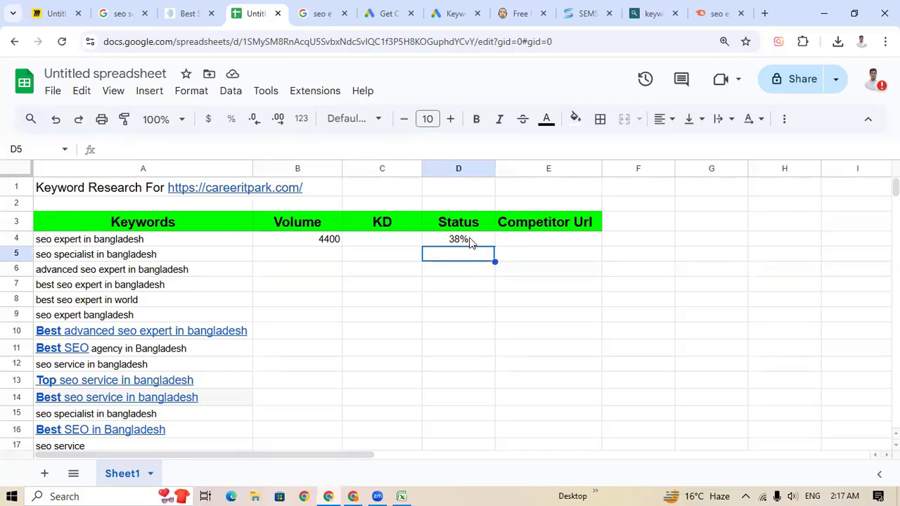
Clear the 38% from Status cell D4 and put 38% in KD cell C4 instead
click(463, 238)
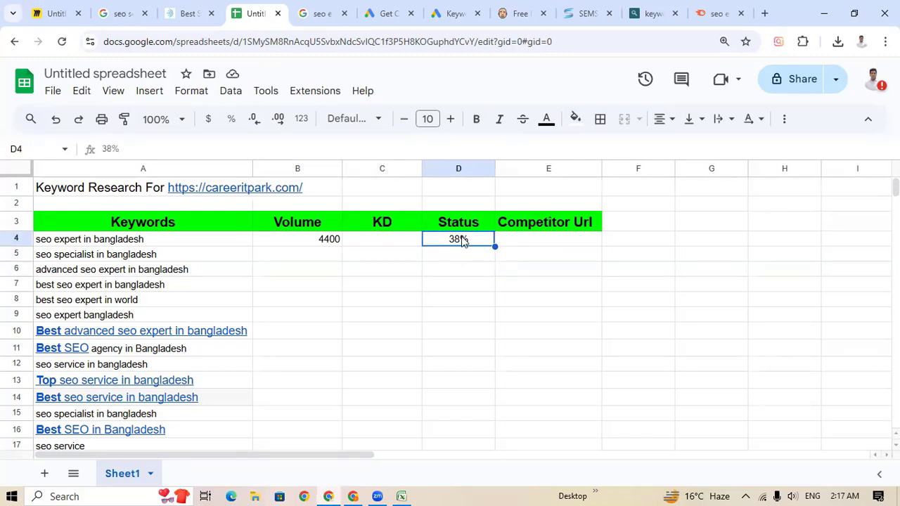
drag(466, 238, 425, 238)
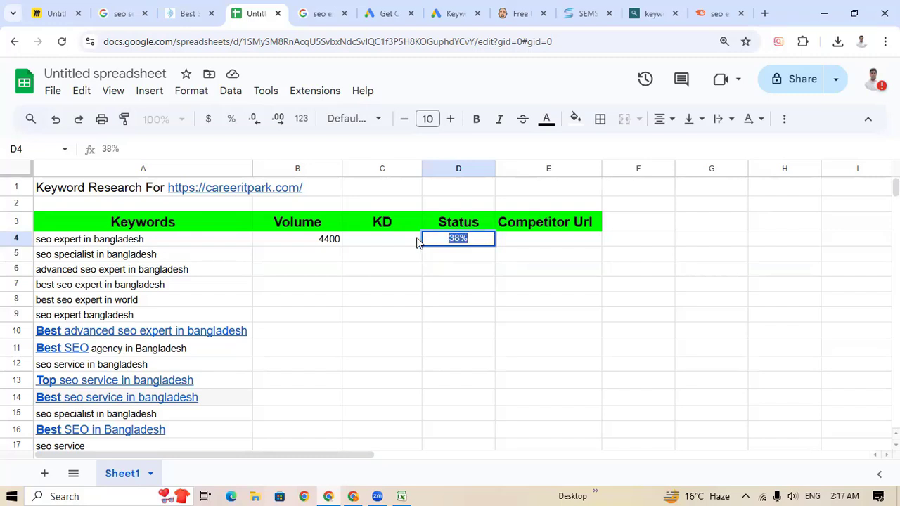
key(BackSpace)
click(387, 241)
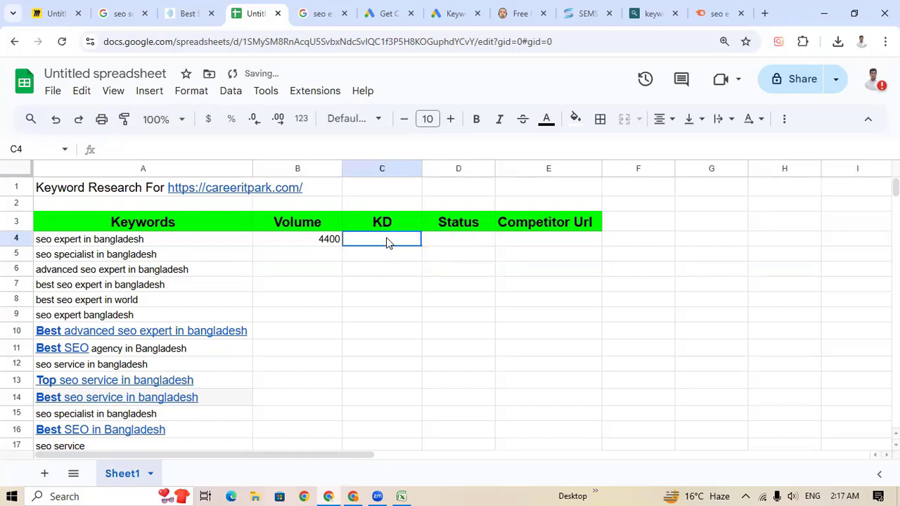
double_click(387, 237)
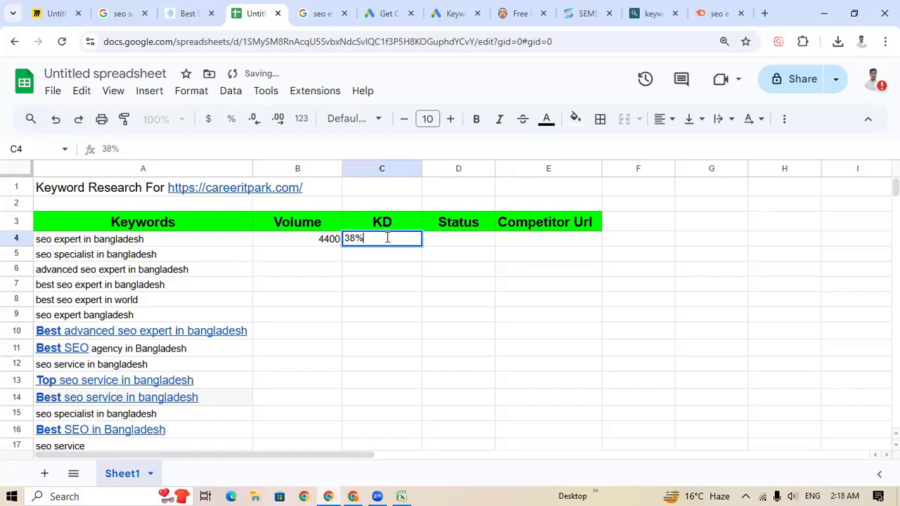
Enter "Medium" in D4 as the Status beside the 38% difficulty
click(464, 243)
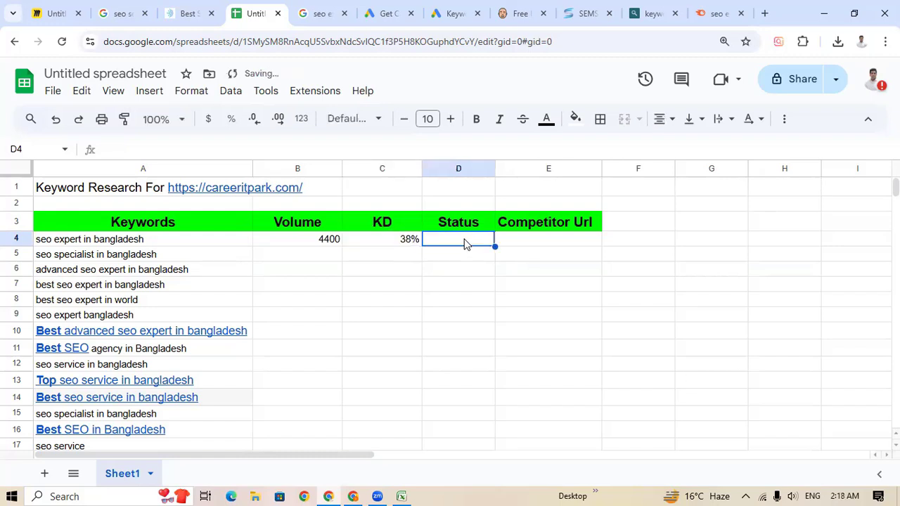
text(Med)
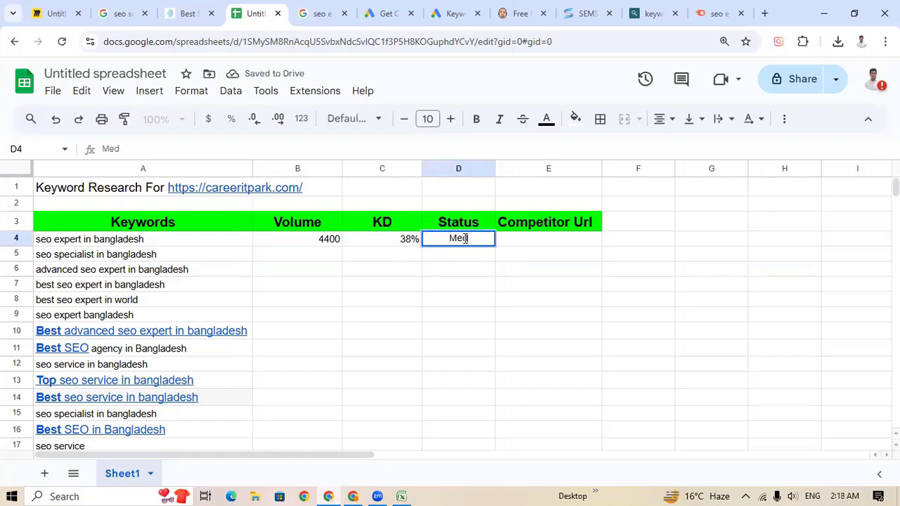
text(ium)
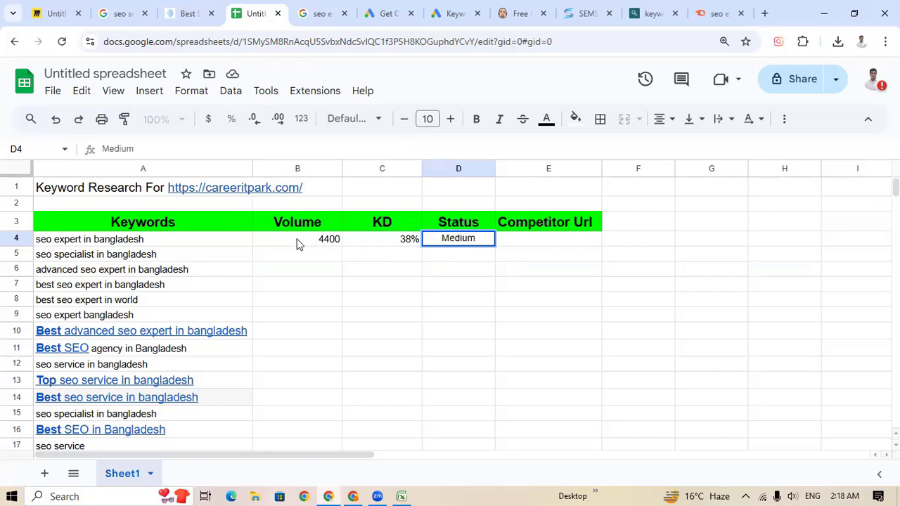
Centre-align the Volume, KD and Status values in B4:D4, then select Competitor Url cell E4
drag(298, 241, 458, 240)
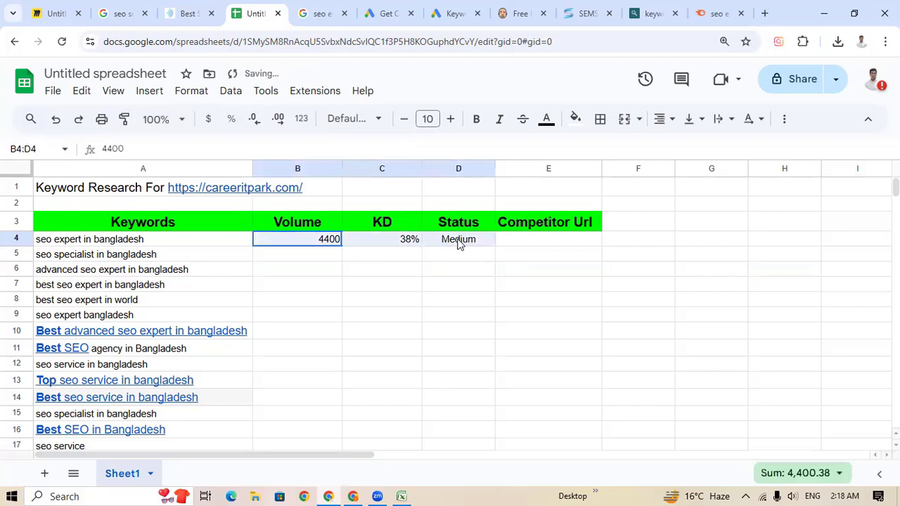
click(661, 120)
click(687, 147)
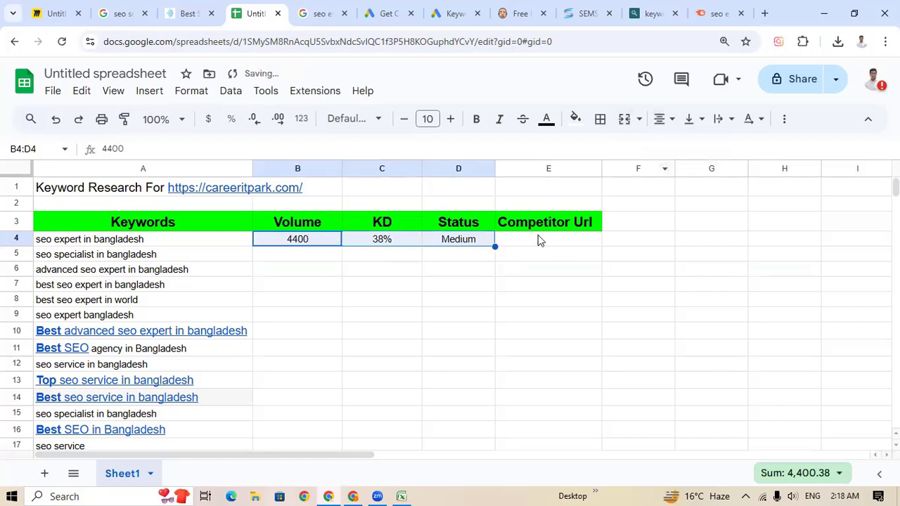
click(519, 233)
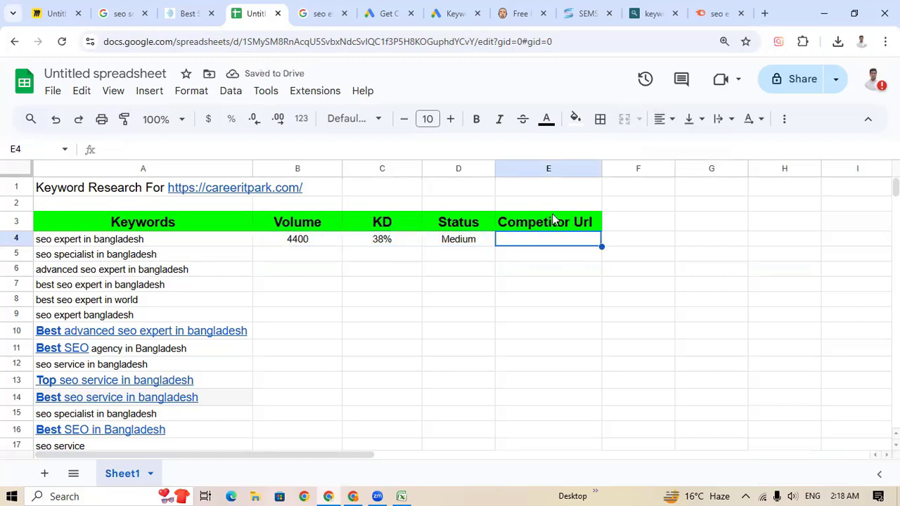
Switch to Semrush and examine the keyword variations and the top-ranking URLs in the SERP Analysis for "seo expert in bangladesh"
click(718, 14)
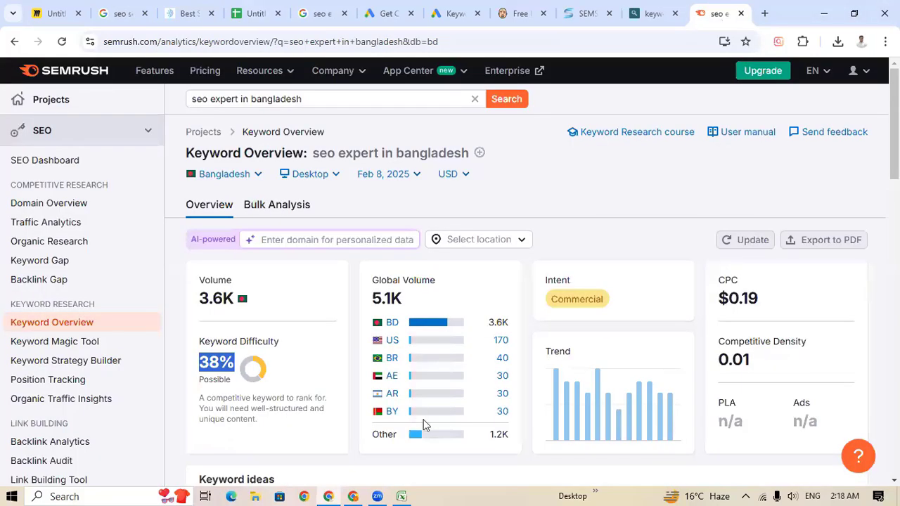
scroll(450, 422, down, 6)
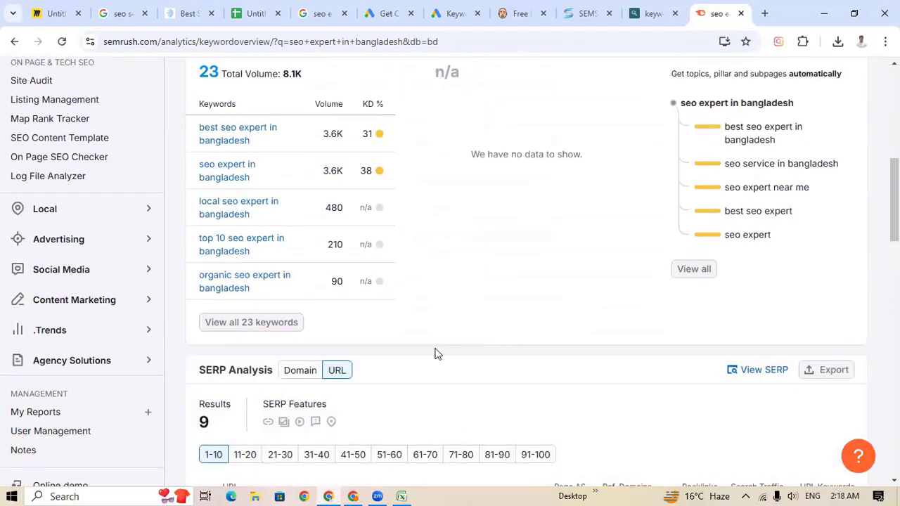
scroll(434, 354, up, 2)
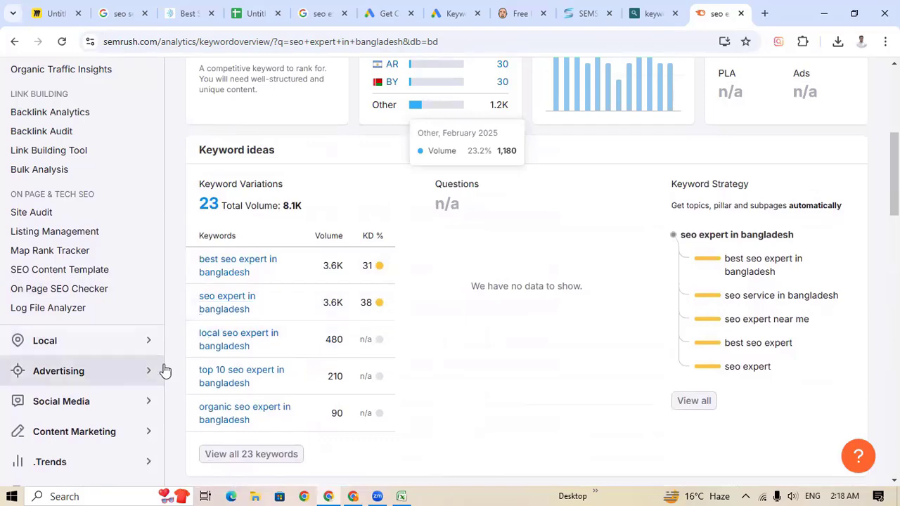
scroll(333, 374, down, 1)
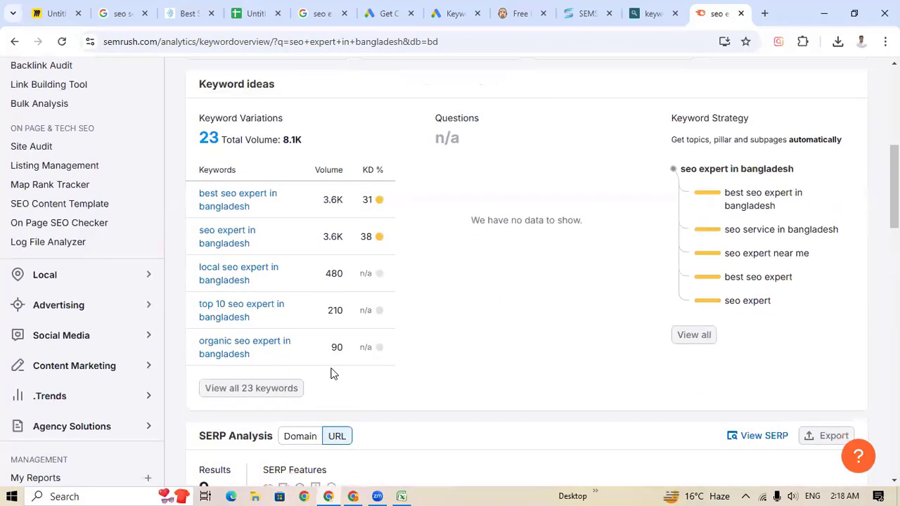
scroll(311, 394, down, 5)
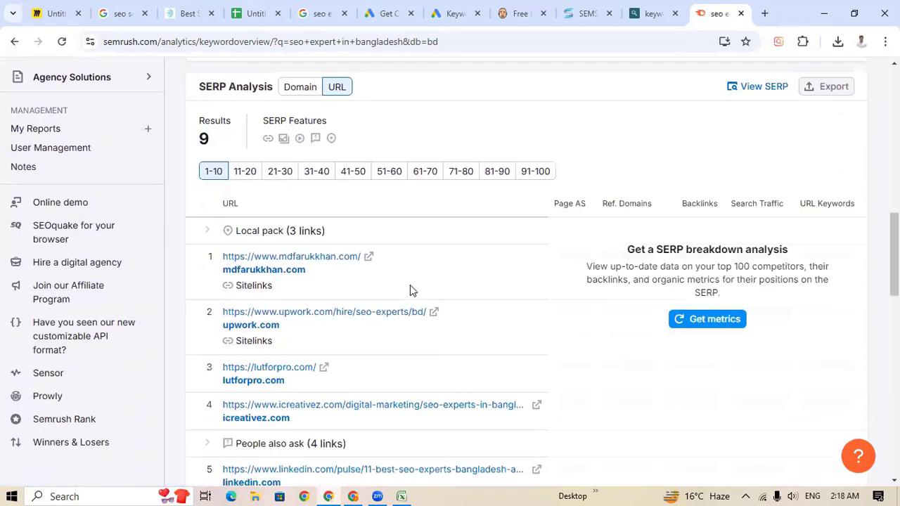
scroll(409, 289, down, 1)
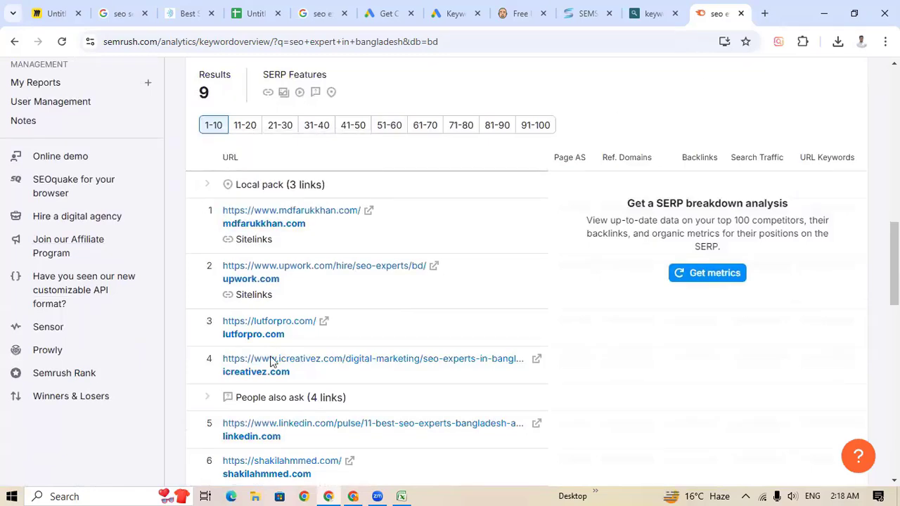
scroll(382, 348, up, 6)
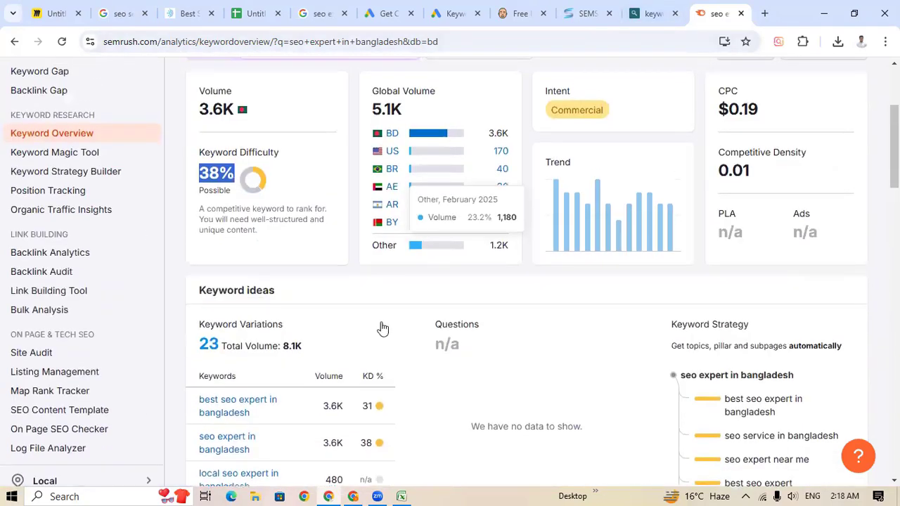
scroll(382, 328, up, 3)
scroll(386, 453, down, 6)
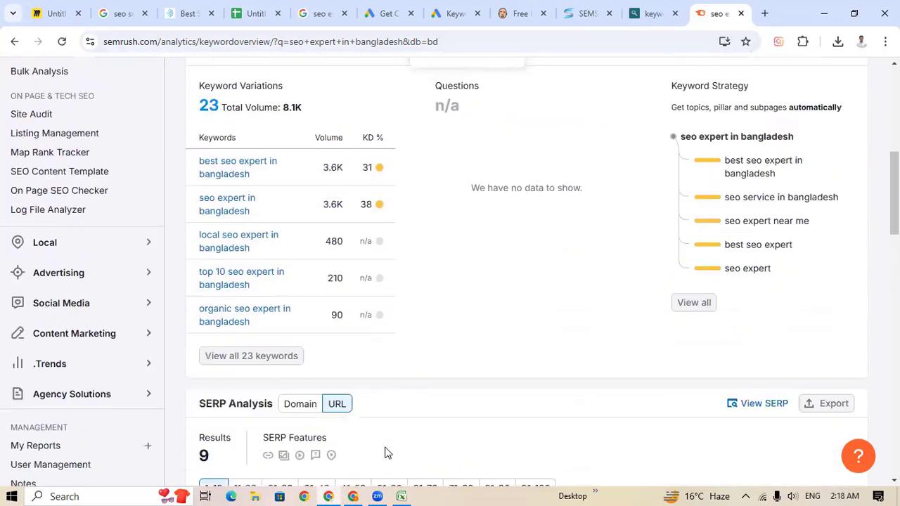
scroll(385, 452, down, 1)
scroll(358, 345, down, 3)
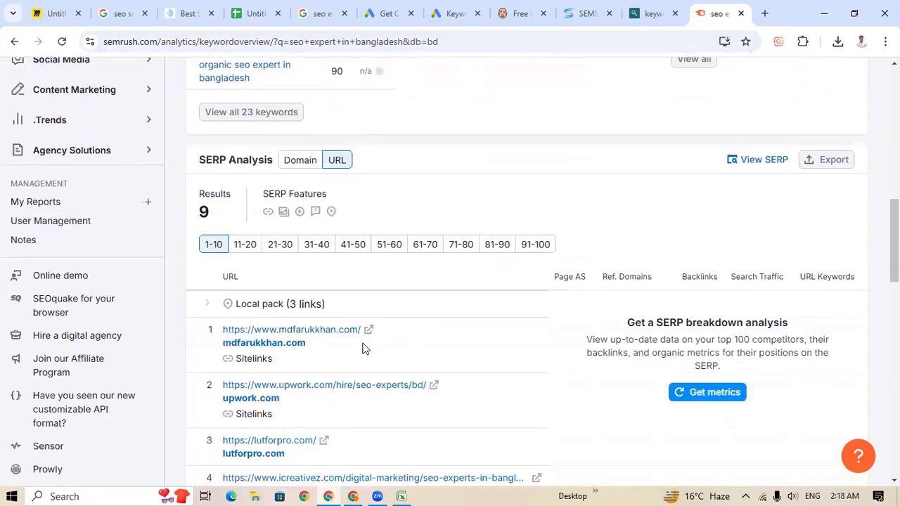
scroll(363, 348, down, 3)
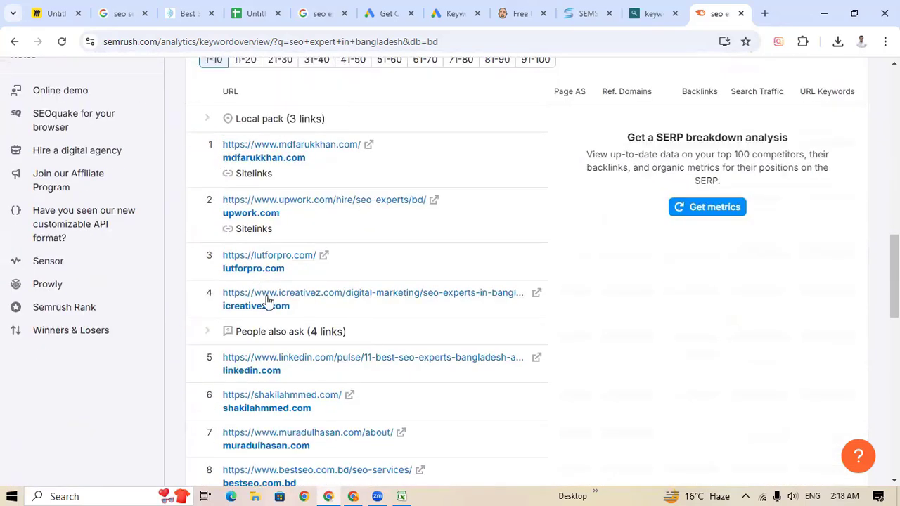
scroll(309, 415, down, 2)
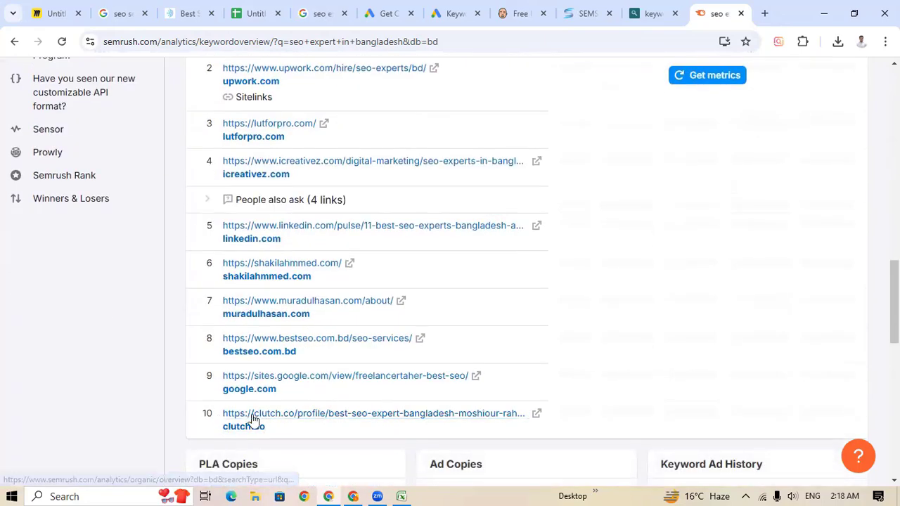
scroll(492, 424, up, 1)
scroll(421, 352, up, 3)
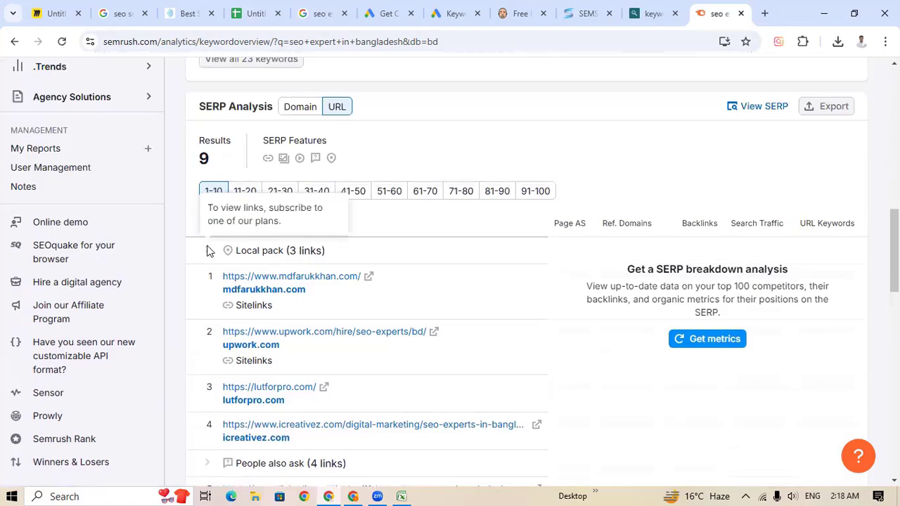
Check "best seo expert in bangladesh" among the keyword variations and record volume 3600 in B7 and KD 31% in C7 of the spreadsheet
scroll(638, 420, up, 7)
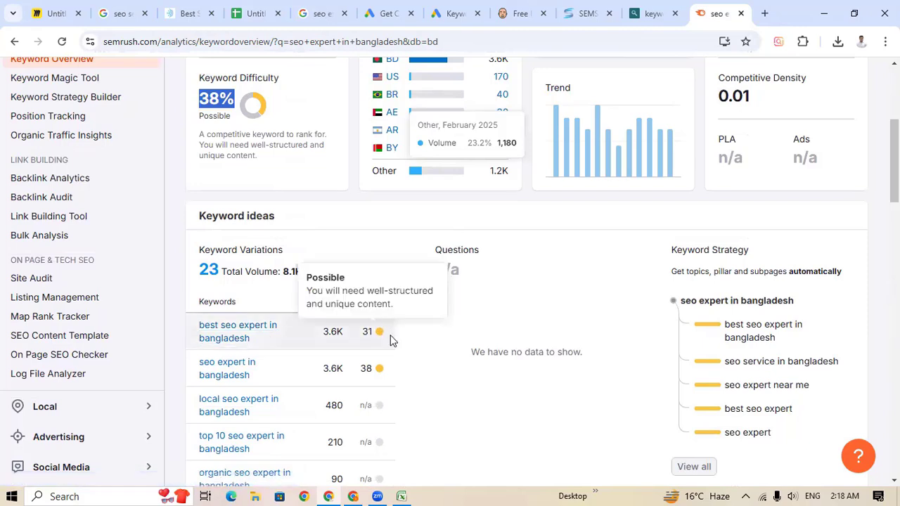
mouse_move(376, 343)
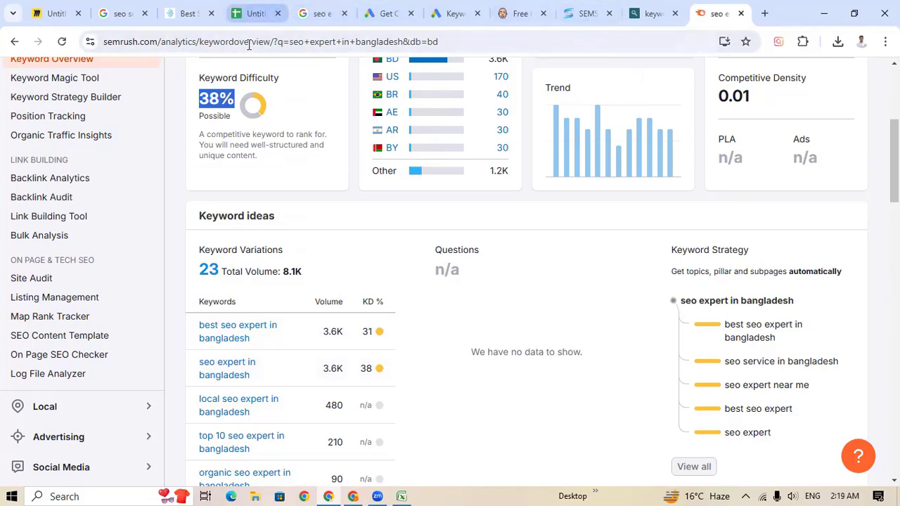
click(250, 14)
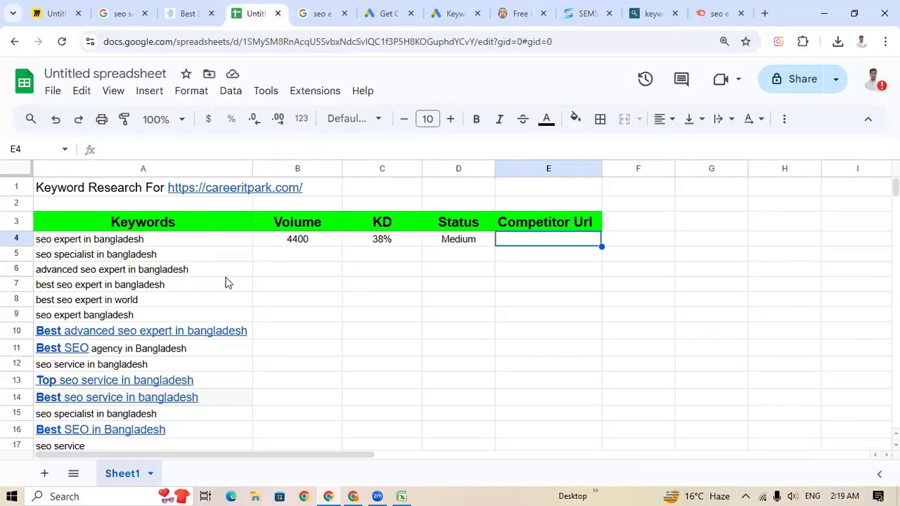
click(306, 284)
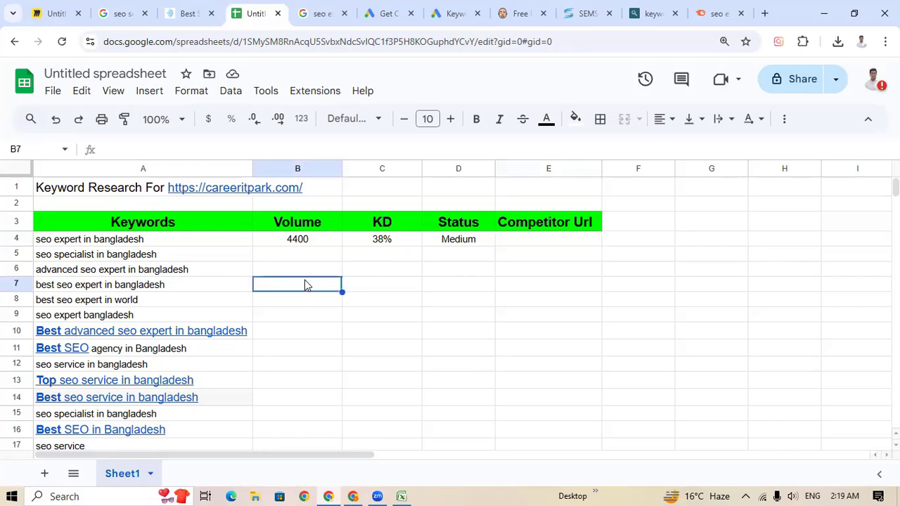
text(3600)
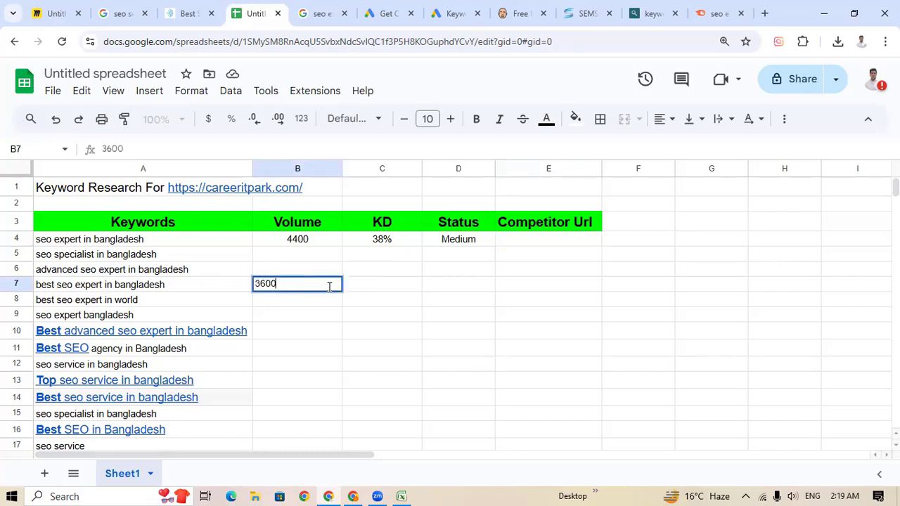
click(379, 284)
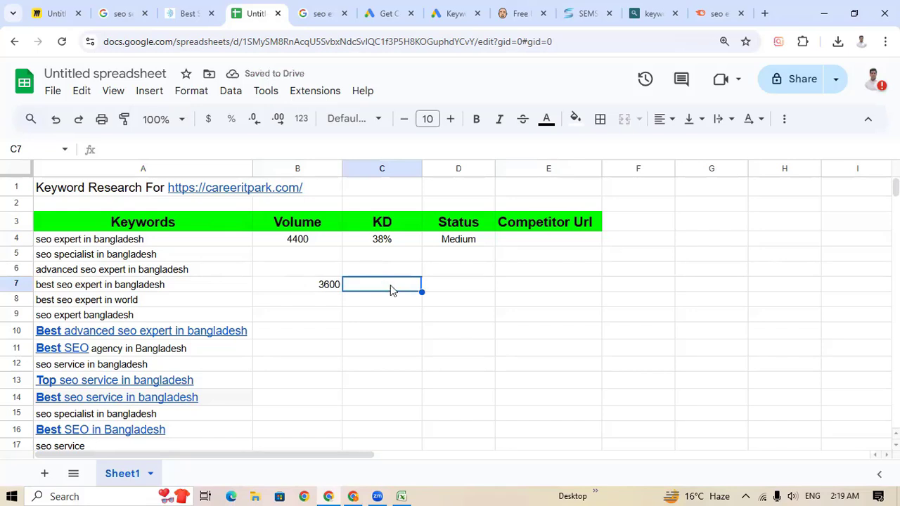
text(31)
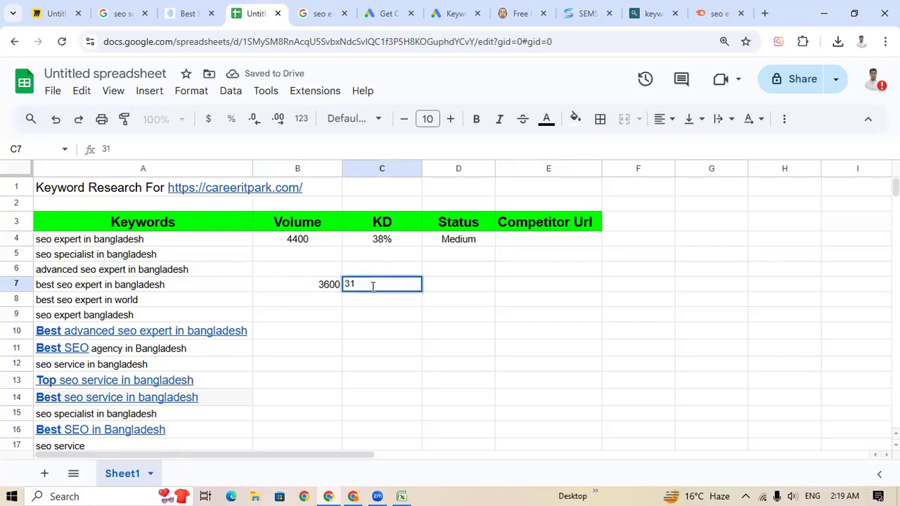
click(457, 288)
Copy the Status "Medium" from D4 into D7 for "best seo expert in bangladesh"
click(467, 240)
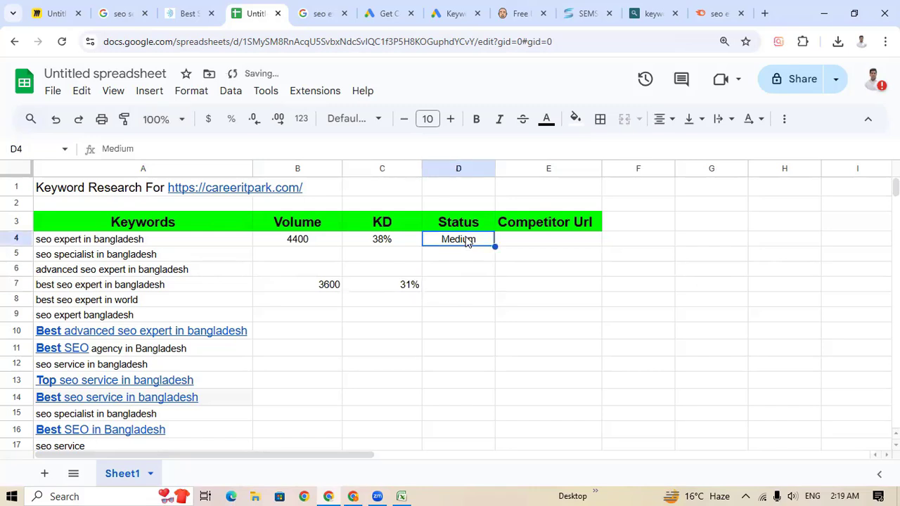
click(457, 284)
text(Medium)
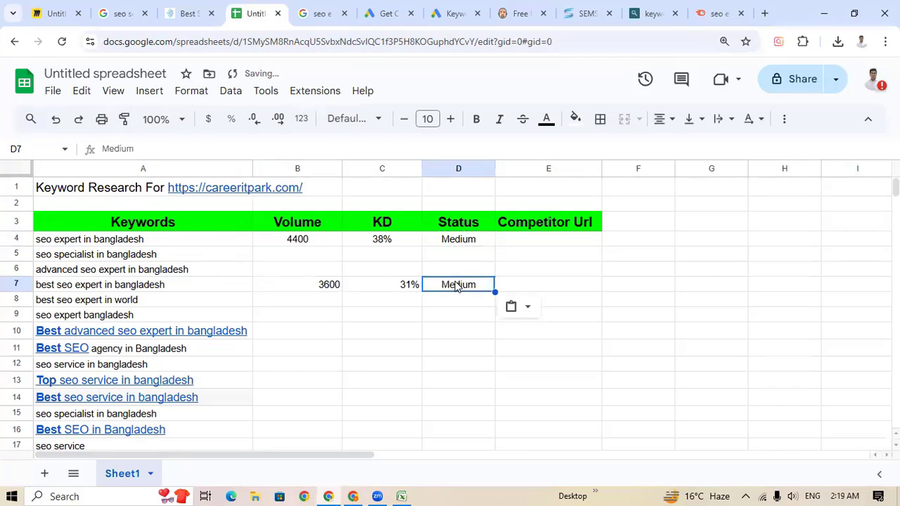
click(531, 278)
Centre-align the Volume, KD and Status values in B7:D7
drag(306, 290, 454, 289)
click(665, 119)
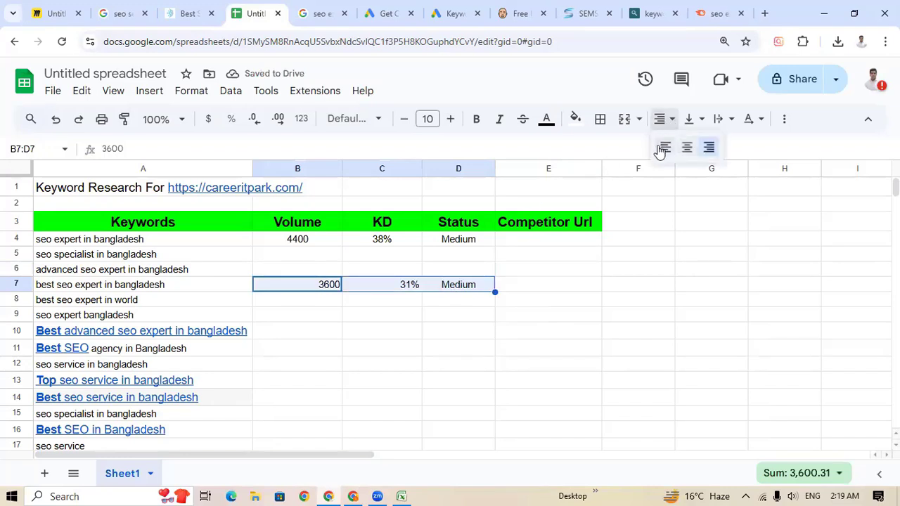
click(686, 148)
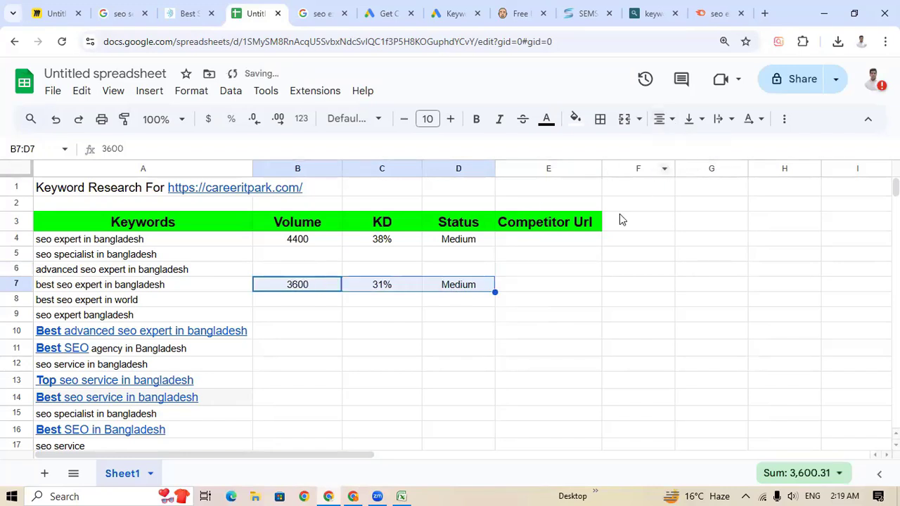
click(528, 290)
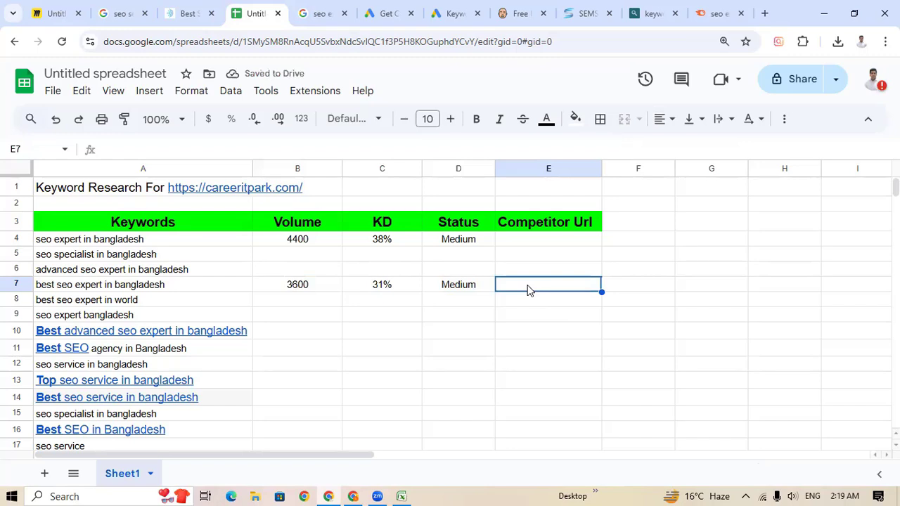
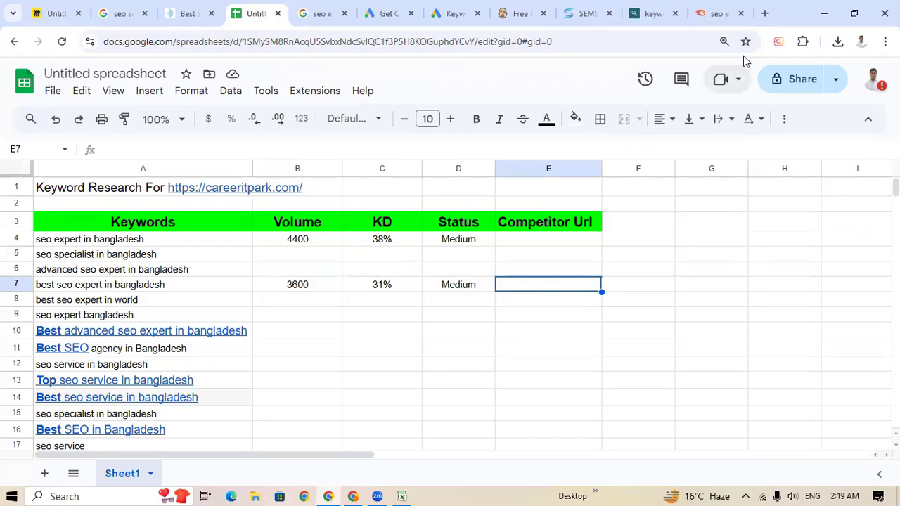
Switch to Semrush and copy the link address of the first-ranked URL in the SERP Analysis
click(714, 13)
scroll(635, 368, down, 6)
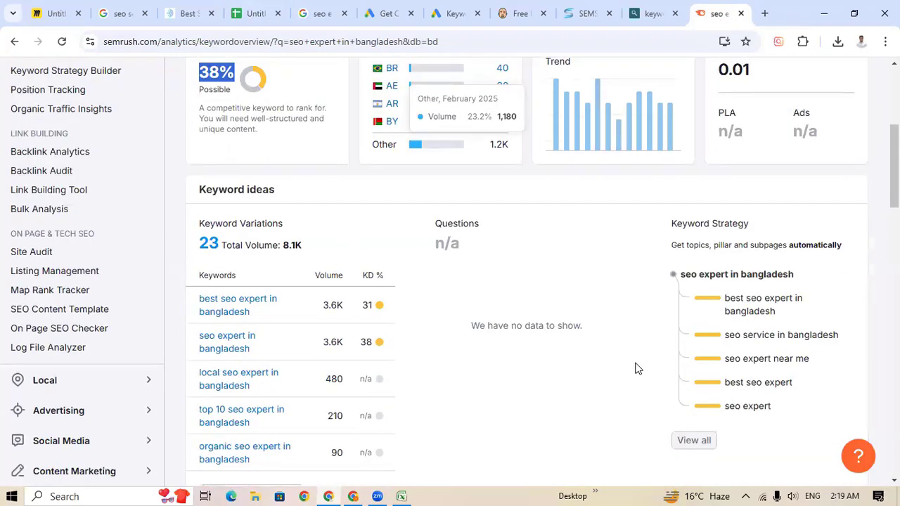
scroll(412, 281, down, 3)
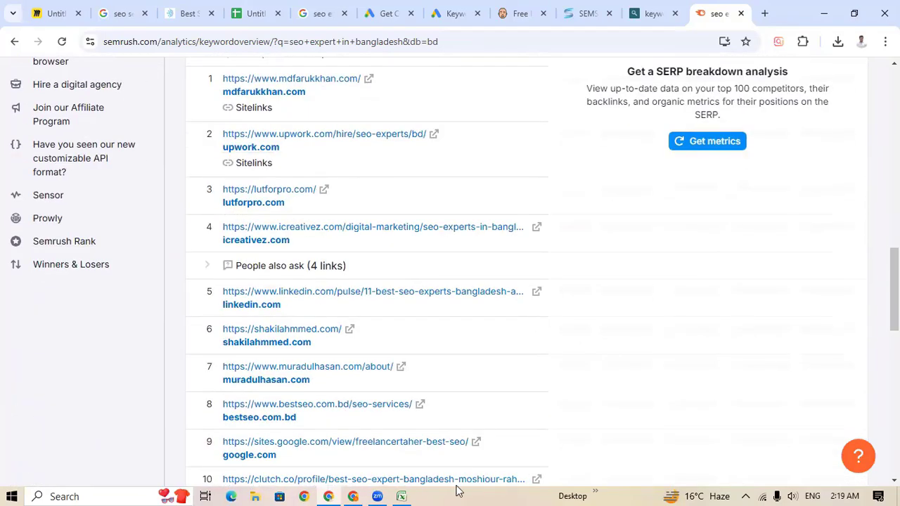
scroll(345, 347, up, 3)
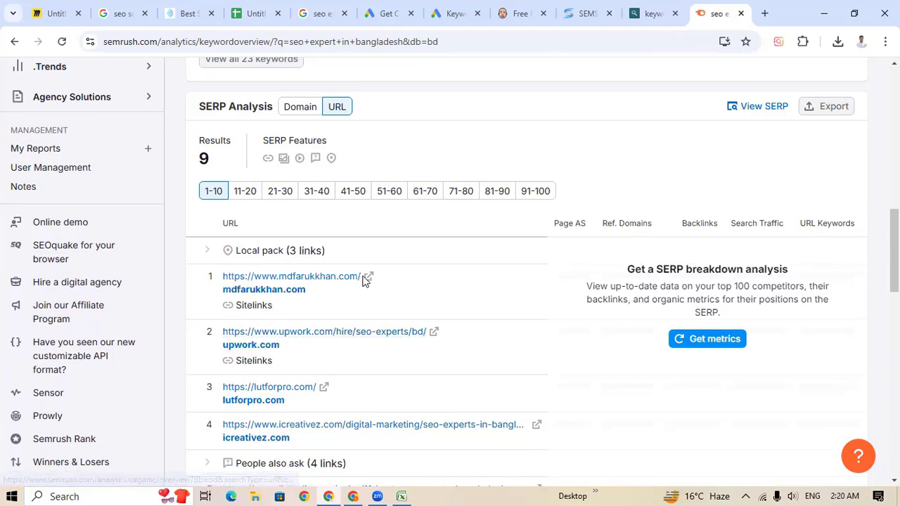
right_click(304, 281)
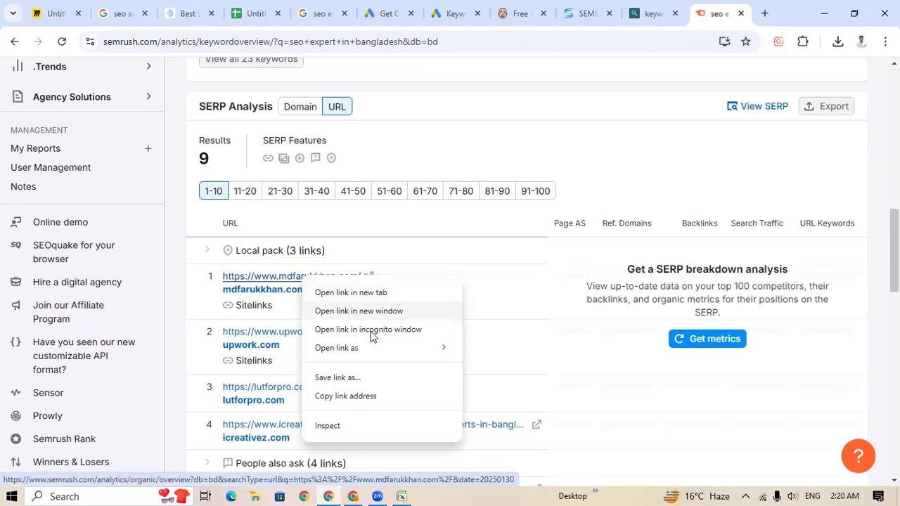
click(355, 397)
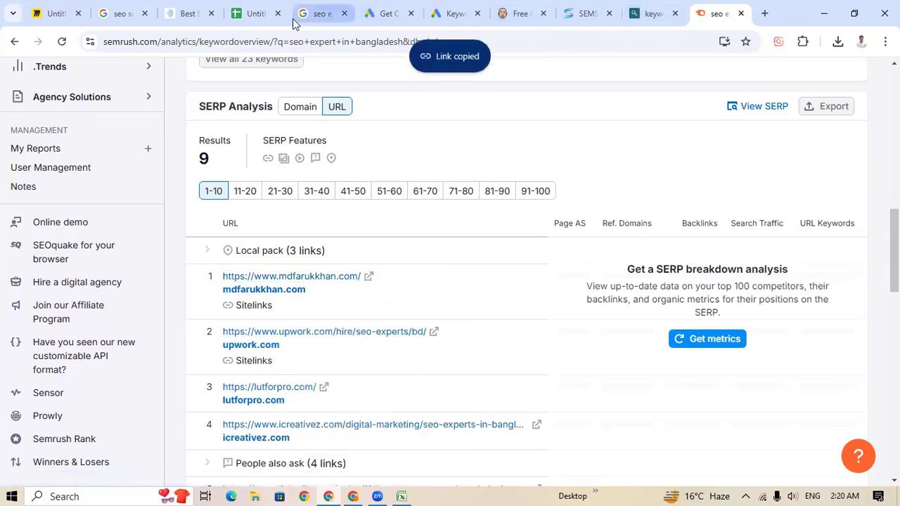
Switch to the keyword spreadsheet and paste the copied link into Competitor Url cell E4 for "seo expert in bangladesh"
key(ctrl+4)
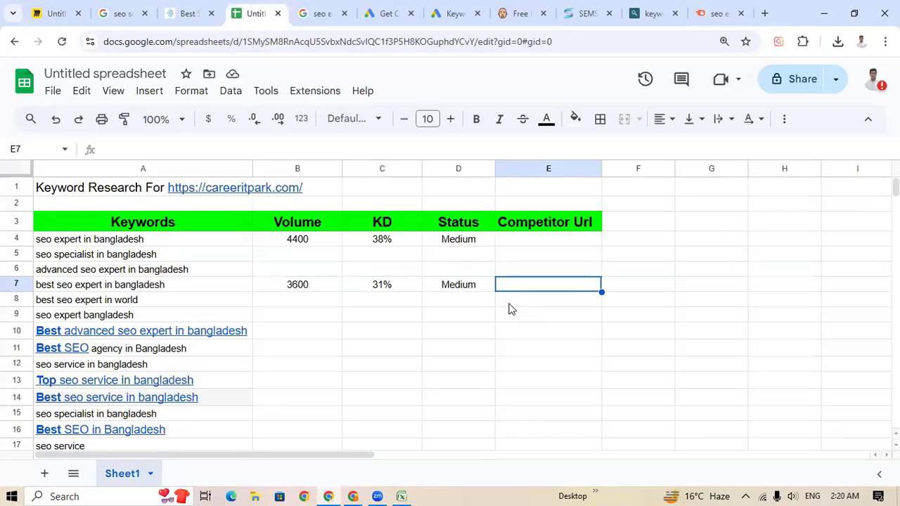
click(520, 242)
key(ctrl+v)
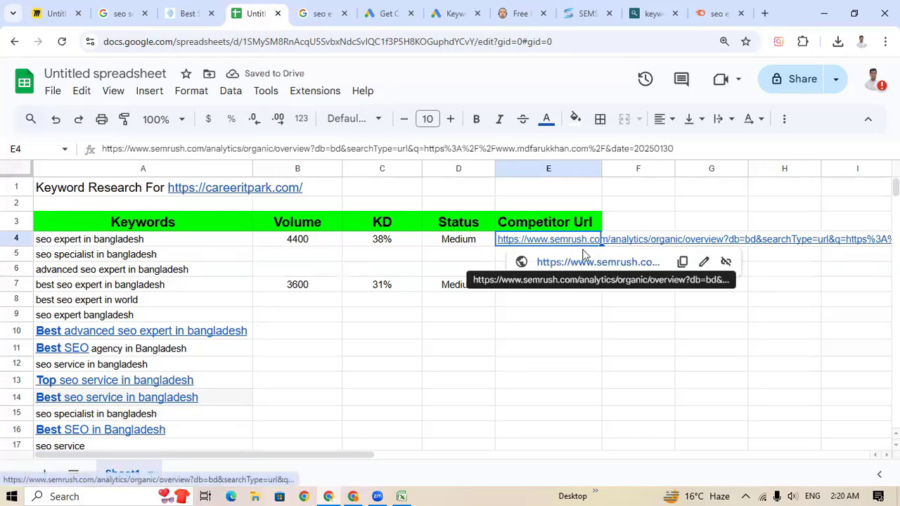
Clear Competitor Url cell E4, switch to Semrush and open the second-ranked Upwork result to select its page address
key(Delete)
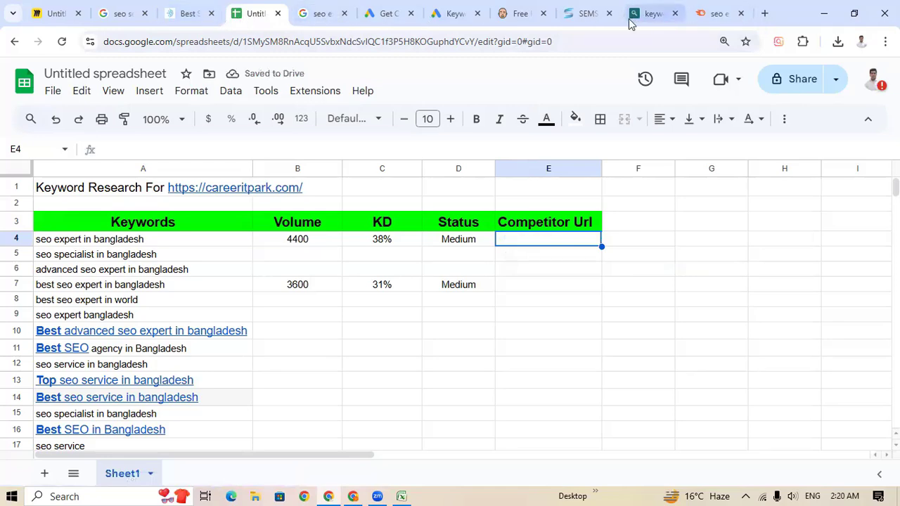
click(713, 15)
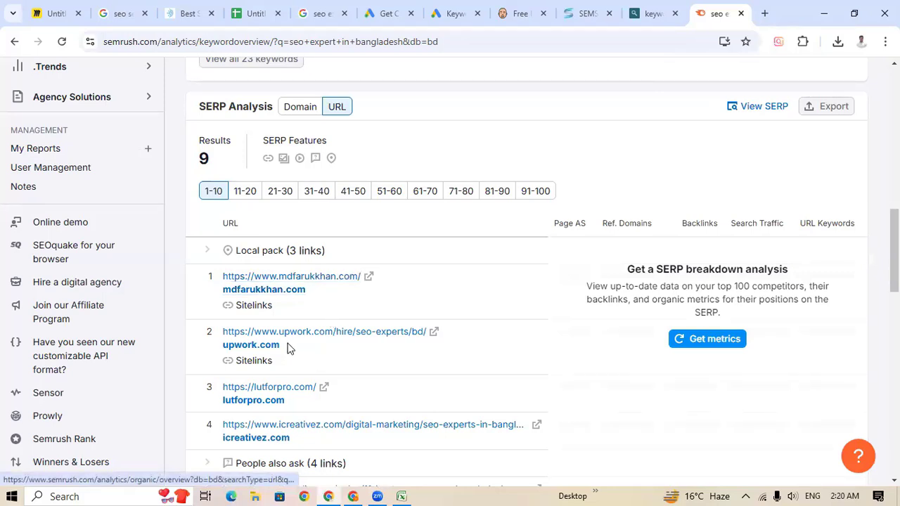
click(434, 332)
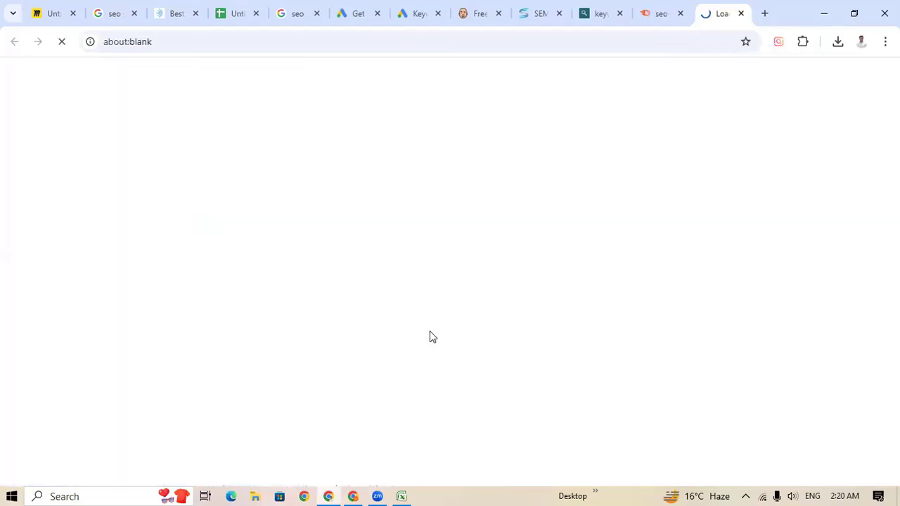
click(260, 43)
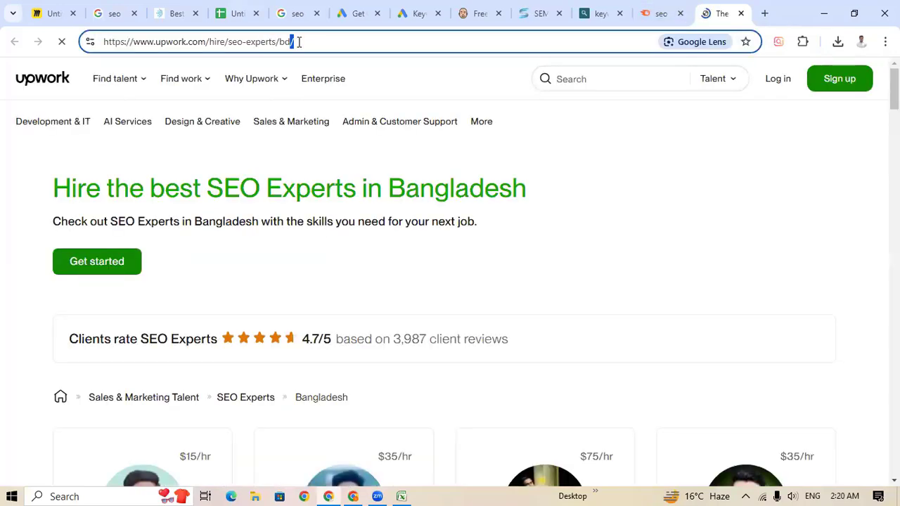
key(ctrl+a)
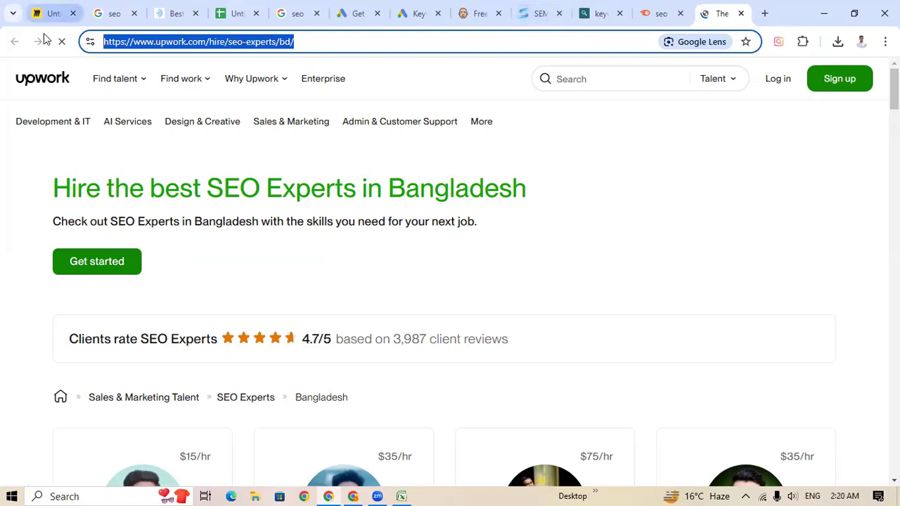
click(741, 13)
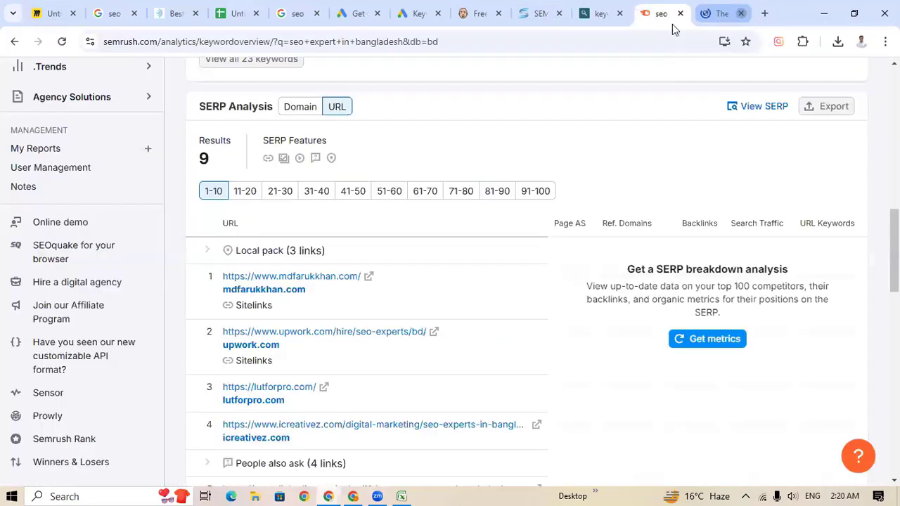
Copy the page address of the first-ranked SERP Analysis result into Competitor Url cell E4 of the spreadsheet and widen column E to fit it
click(367, 280)
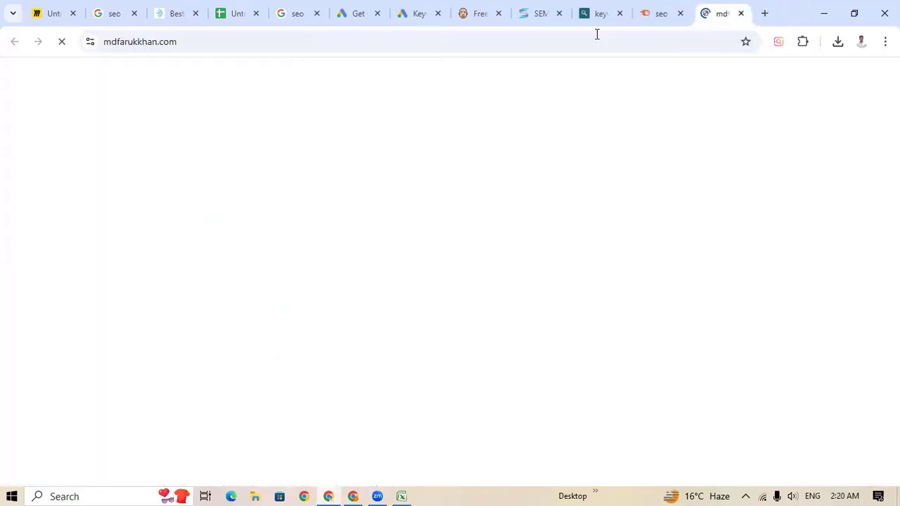
double_click(241, 42)
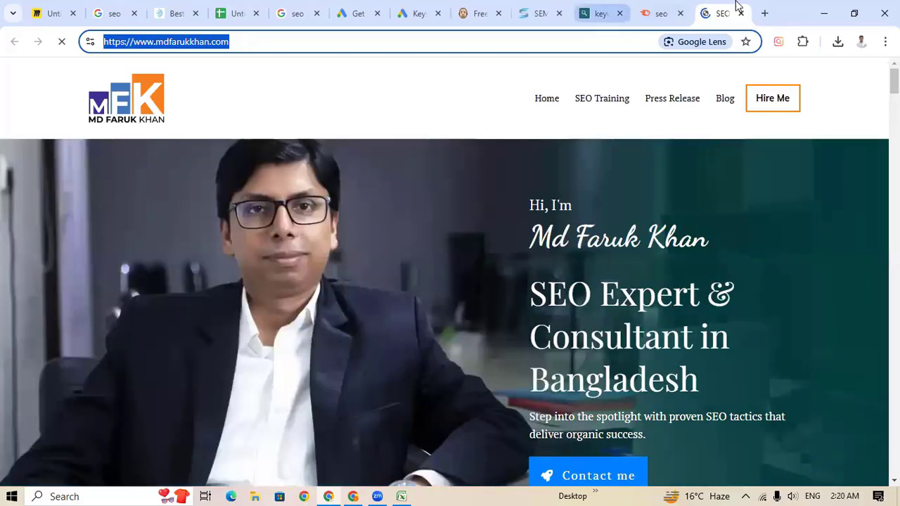
click(741, 13)
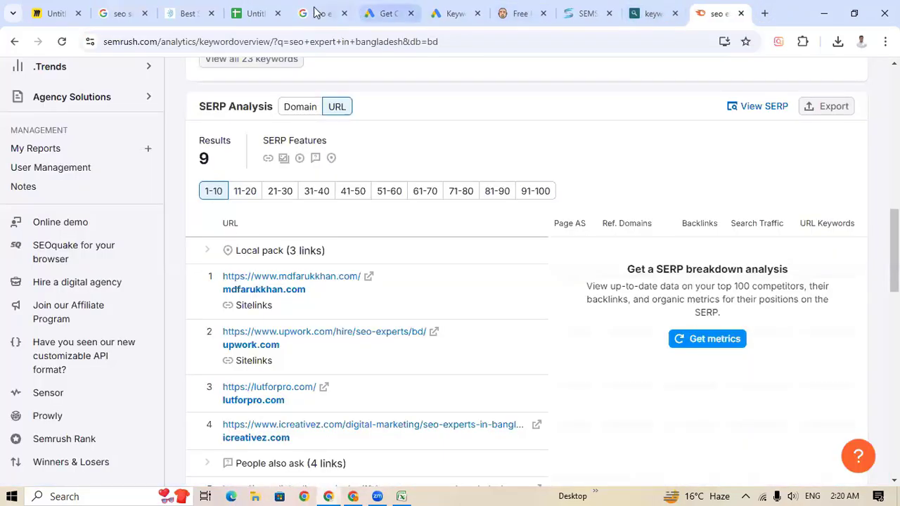
click(259, 14)
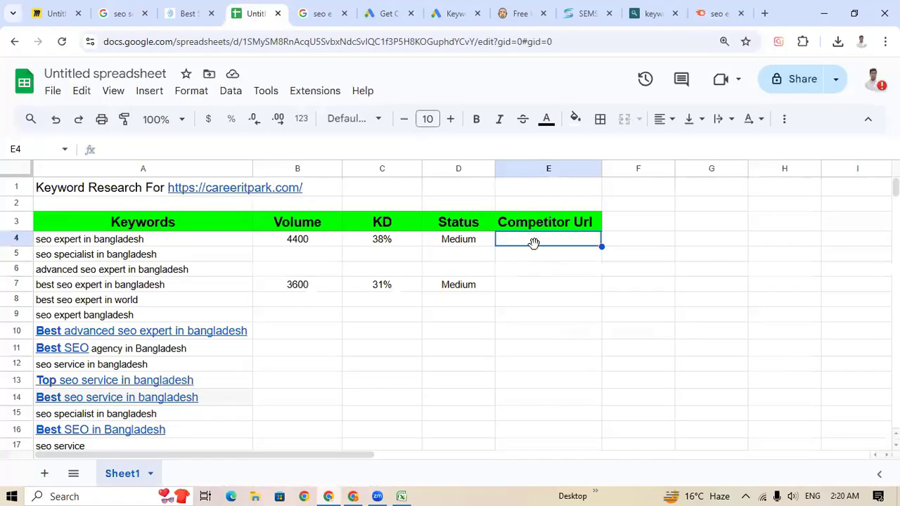
text(https://www.mdfarukkhan.com/)
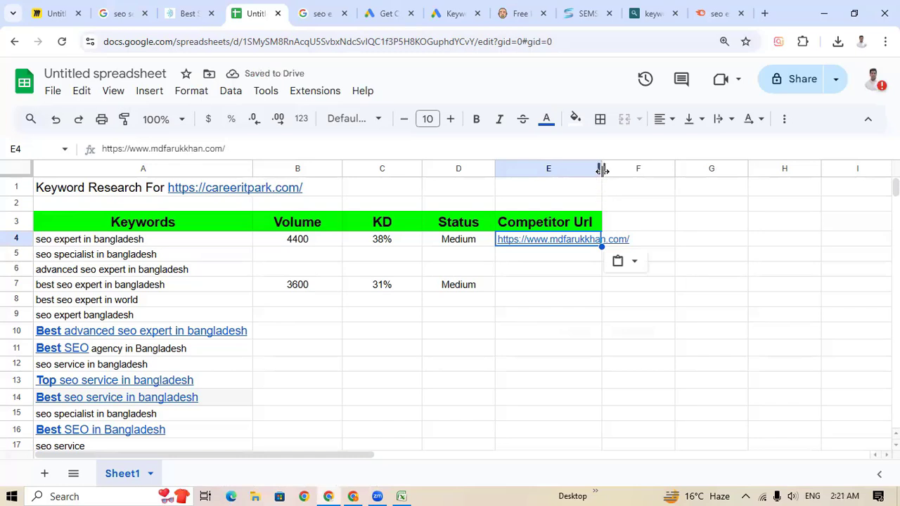
drag(602, 169, 642, 170)
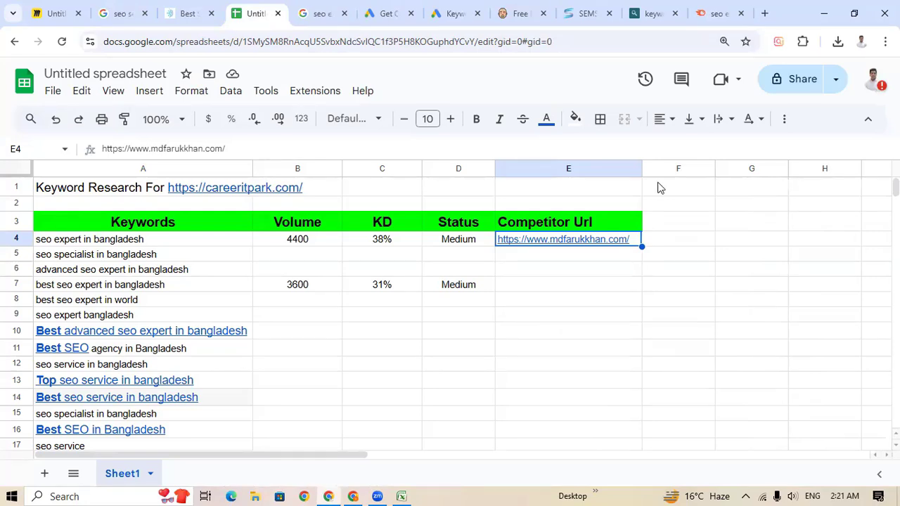
Switch to Semrush and review the keyword variations, SERP Analysis and overview metrics for "seo expert in bangladesh"
click(698, 19)
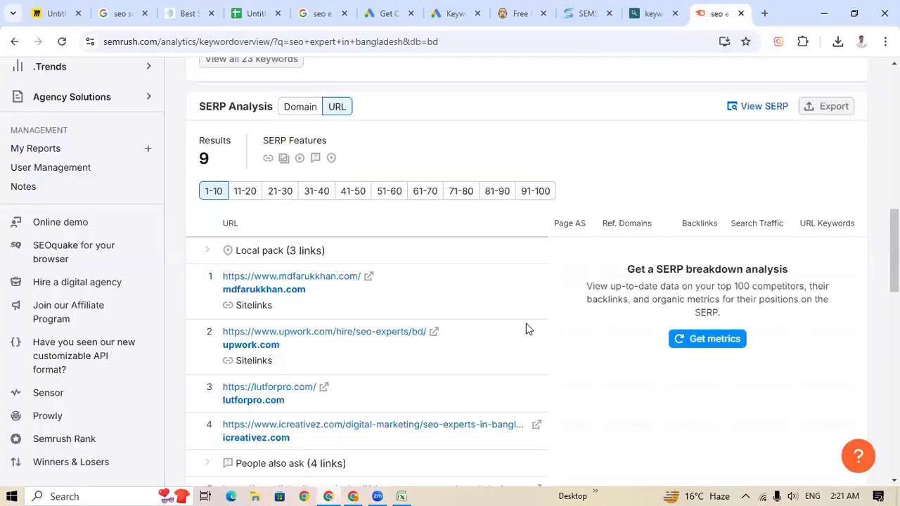
scroll(496, 345, up, 6)
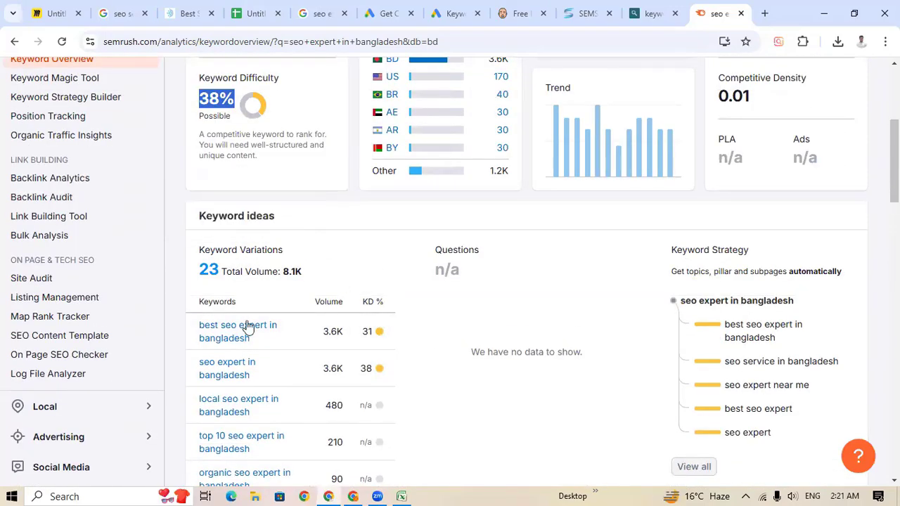
scroll(246, 327, down, 2)
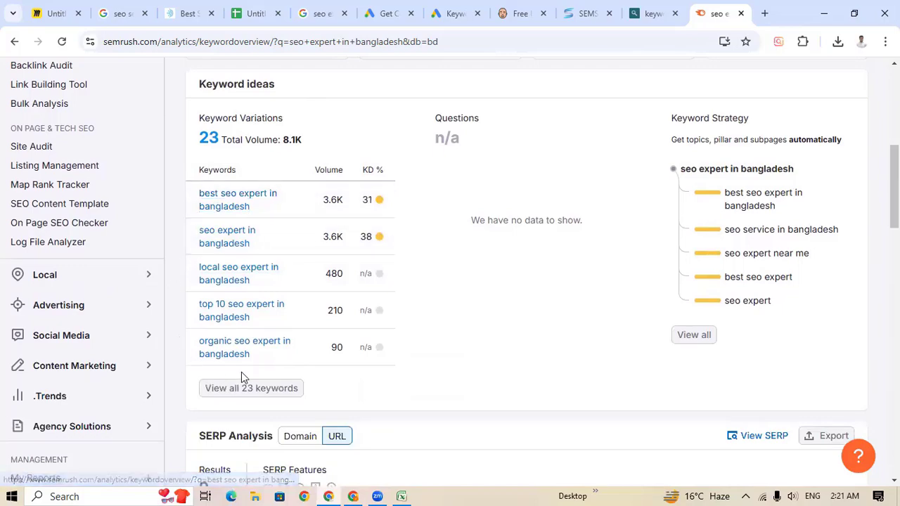
scroll(373, 247, down, 3)
scroll(373, 247, down, 9)
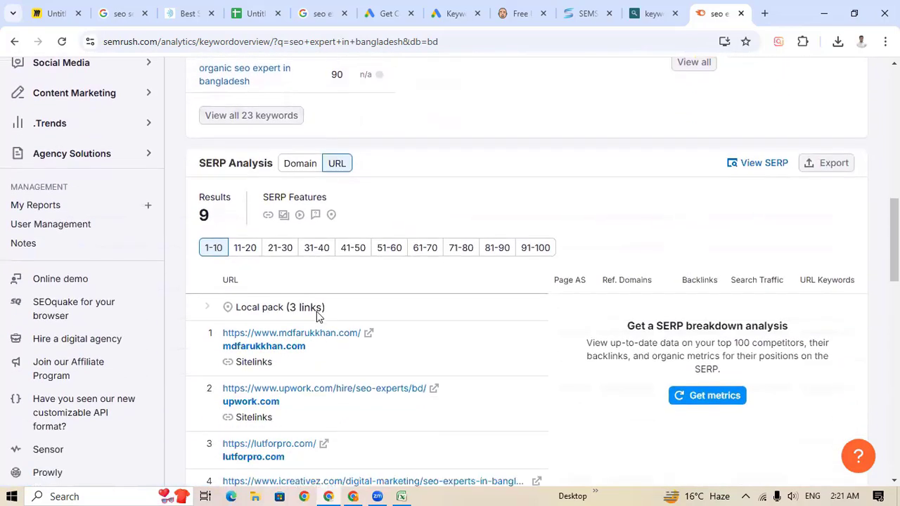
scroll(574, 340, down, 7)
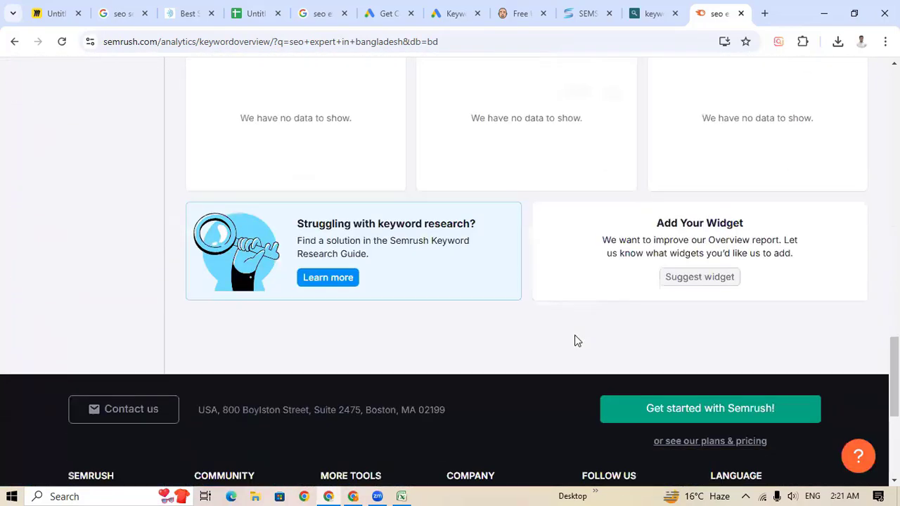
scroll(597, 350, up, 8)
scroll(677, 368, up, 10)
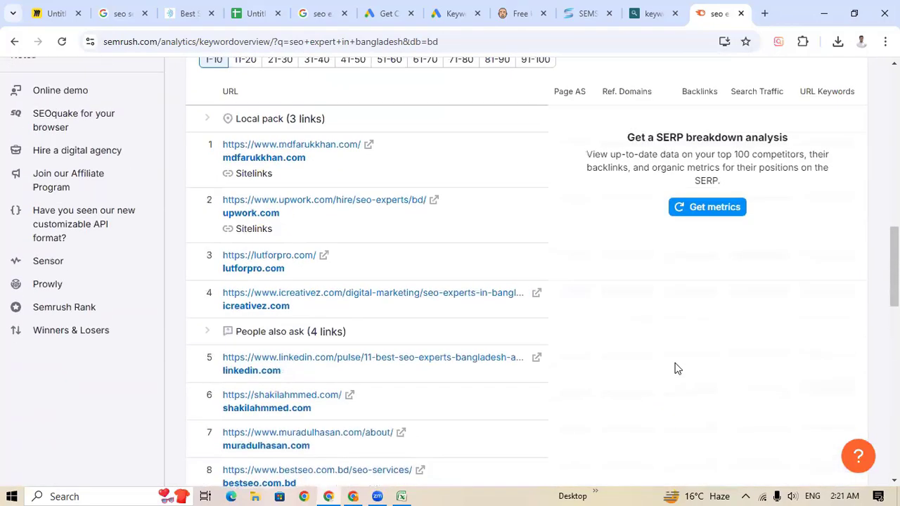
scroll(619, 351, up, 6)
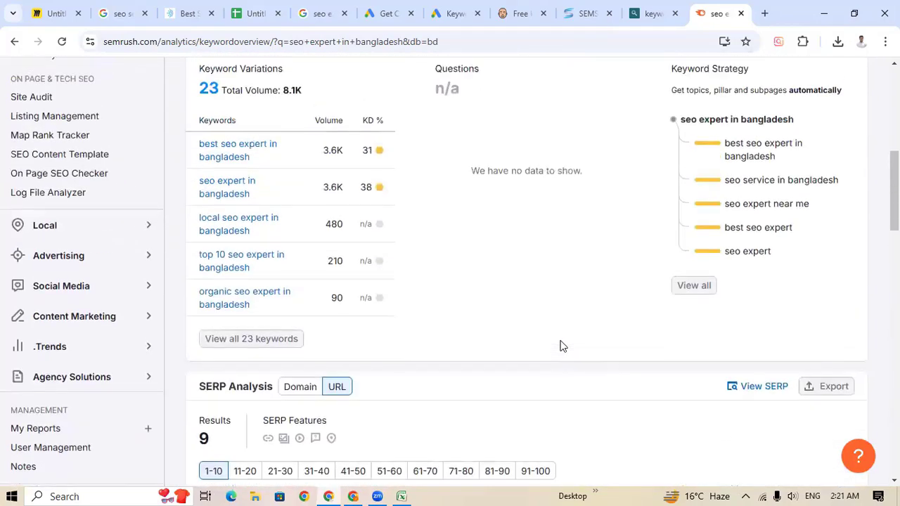
scroll(592, 345, up, 2)
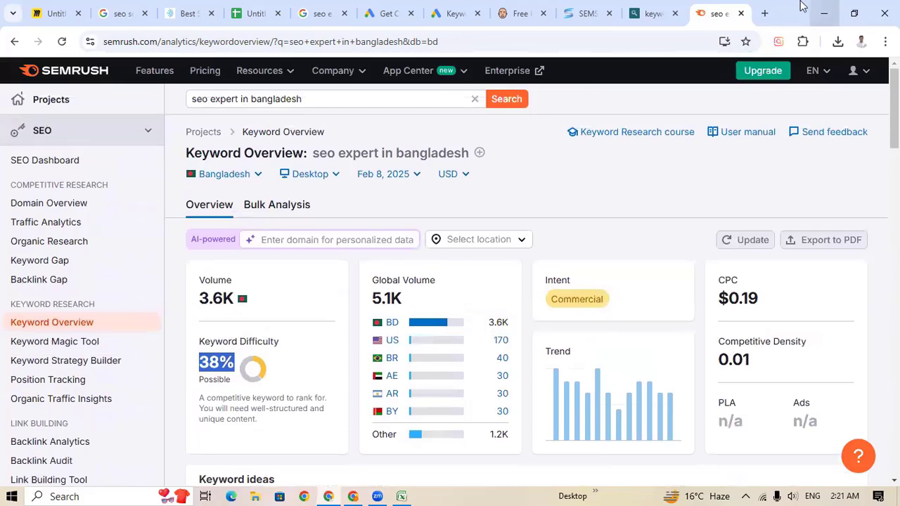
Open the Ahrefs Free Keyword Generator in a new browser tab
click(764, 13)
click(320, 42)
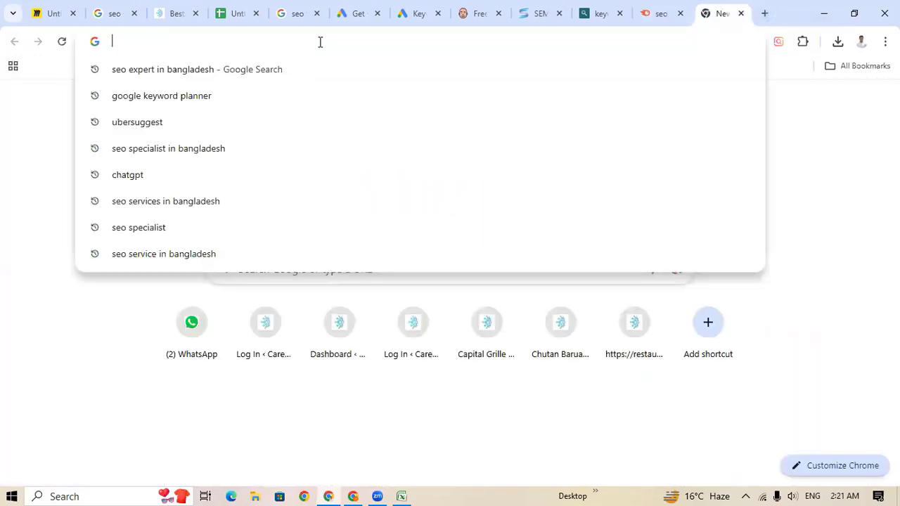
text(ahref)
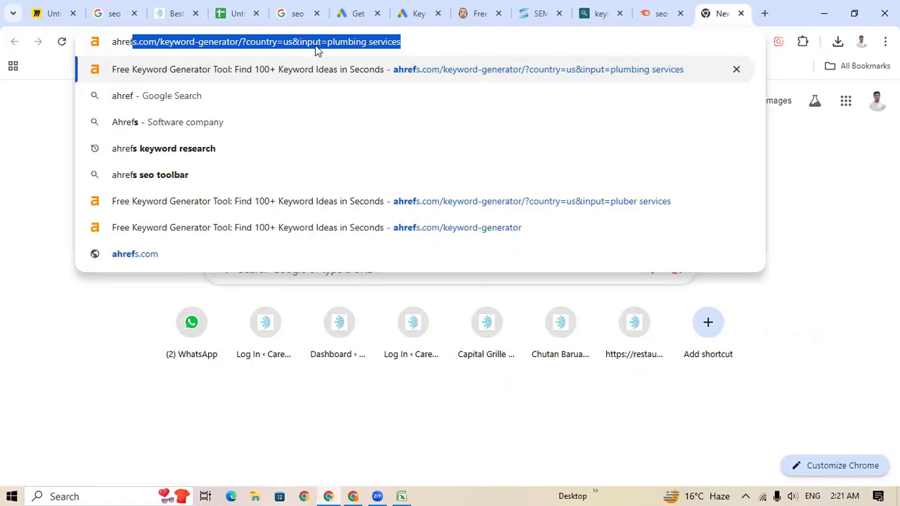
click(354, 70)
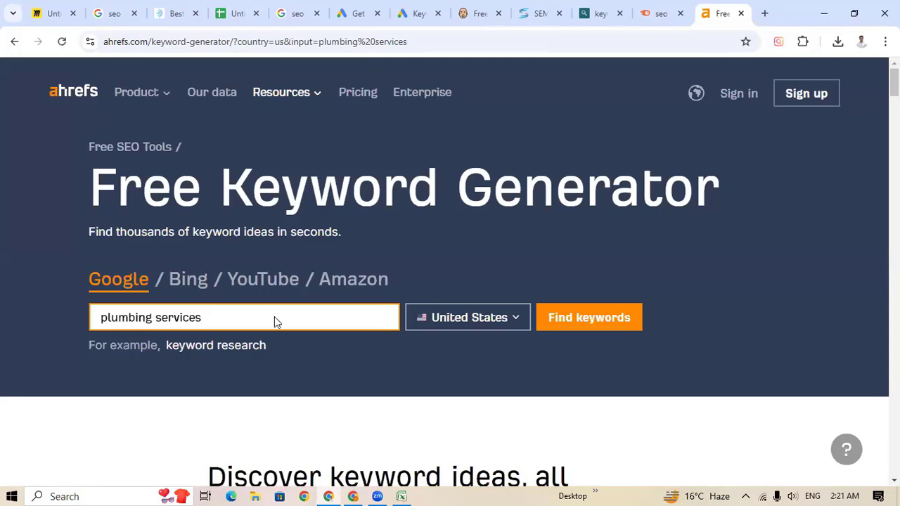
Dismiss the keyword ideas for "plumbing services" and clear that phrase from the keyword field
drag(233, 316, 24, 322)
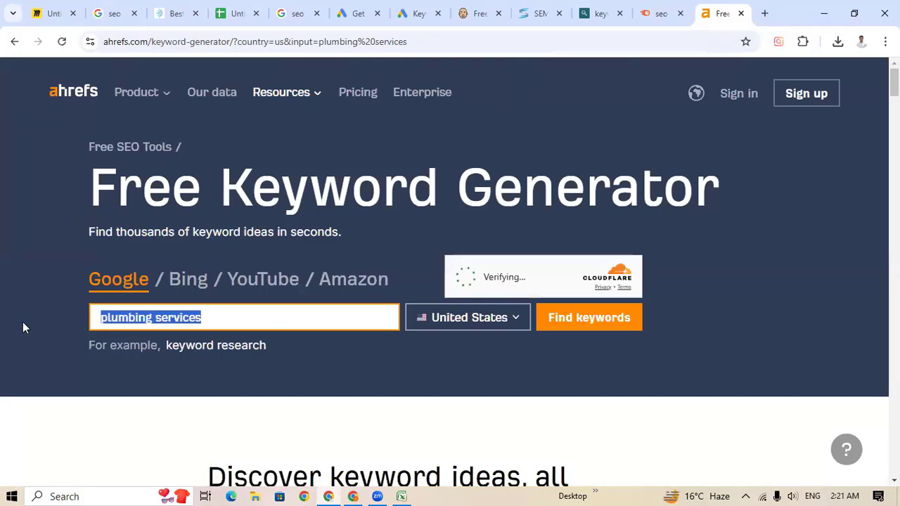
key(Return)
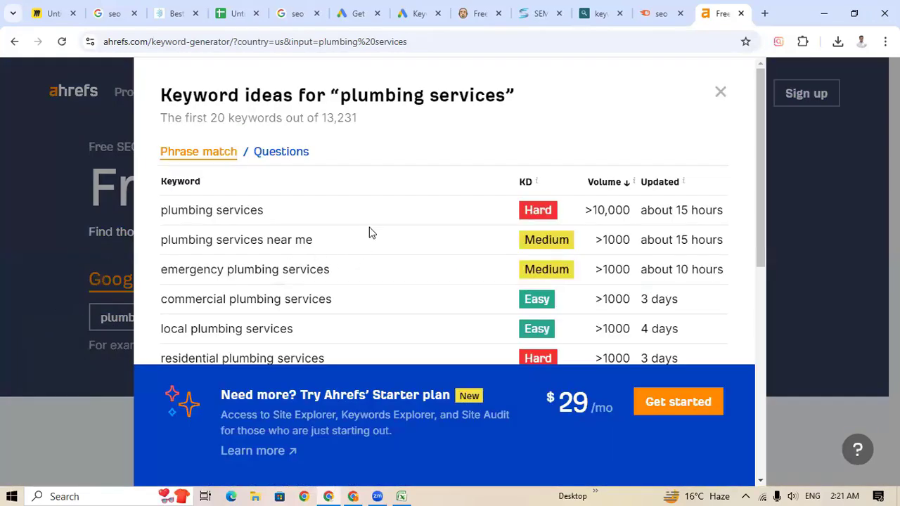
click(720, 92)
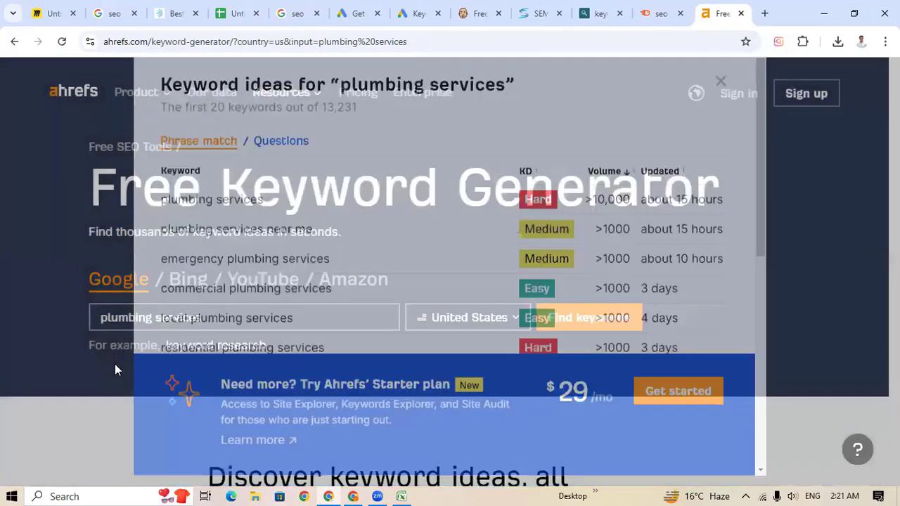
key(BackSpace)
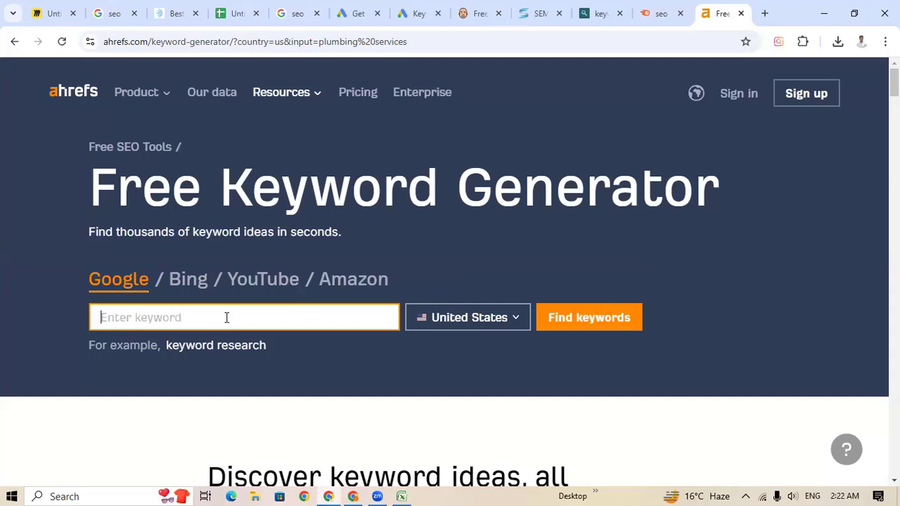
text(https://www.mdfarukkhan.com/)
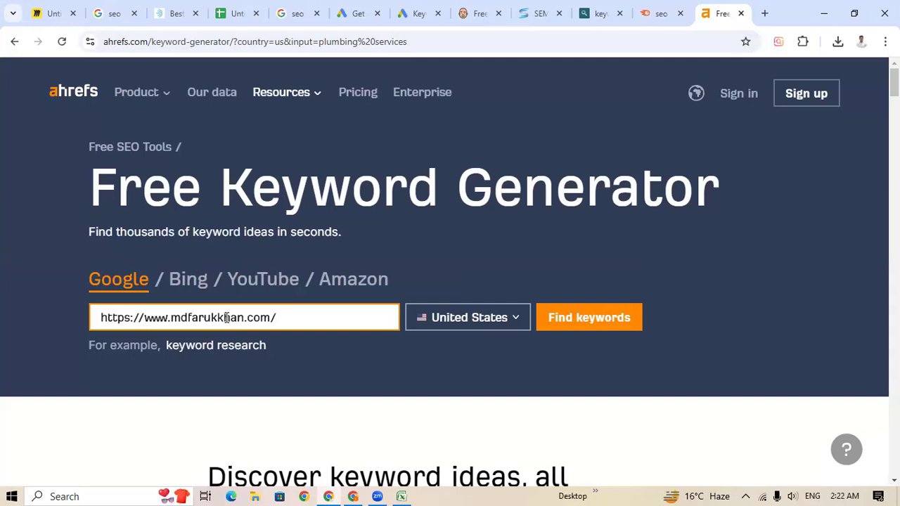
key(BackSpace)
key(BackSpace)
key(BackSpace)
key(BackSpace)
key(BackSpace)
key(BackSpace)
key(BackSpace)
key(BackSpace)
key(BackSpace)
key(BackSpace)
key(BackSpace)
key(BackSpace)
key(BackSpace)
key(BackSpace)
key(BackSpace)
key(BackSpace)
key(BackSpace)
key(BackSpace)
key(BackSpace)
key(BackSpace)
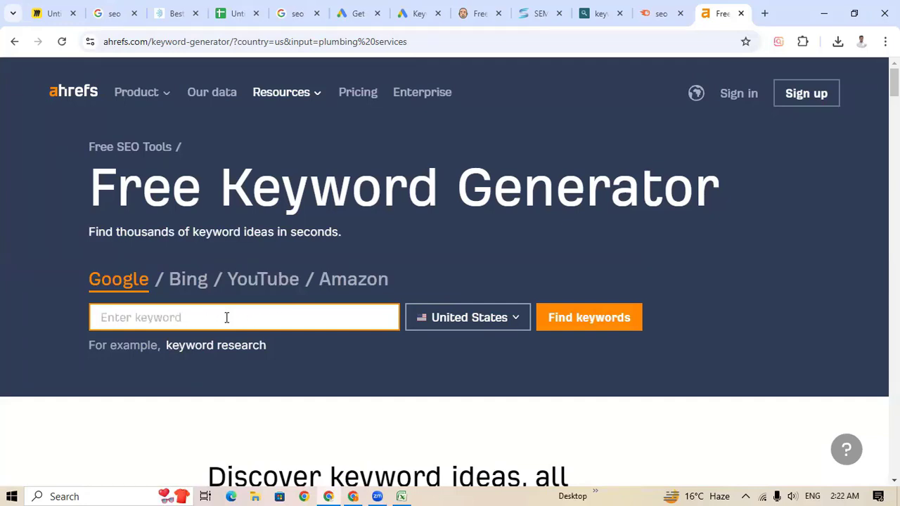
Switch to the keyword spreadsheet and delete row 8 containing "best seo expert in world"
click(237, 14)
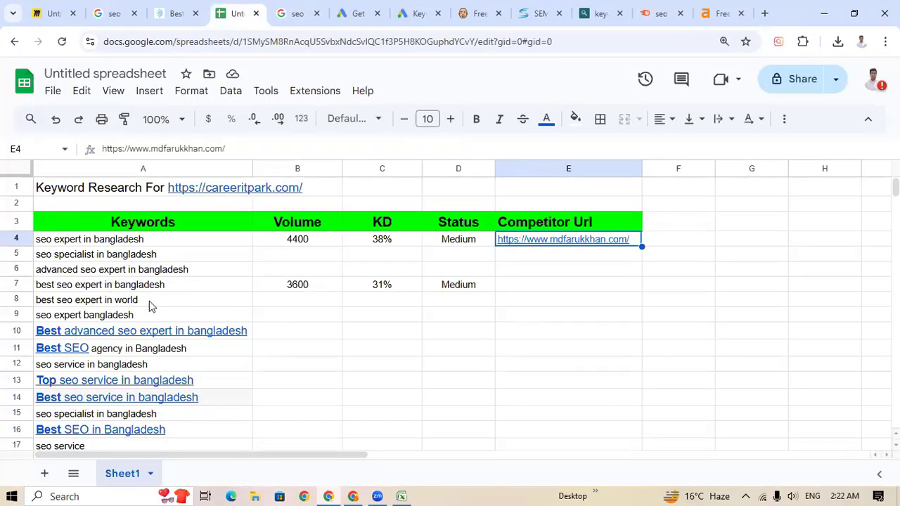
click(149, 302)
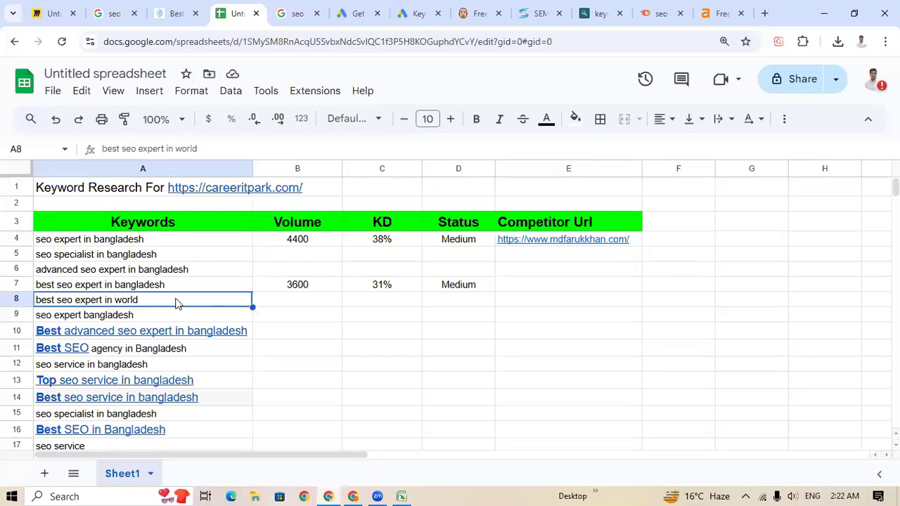
right_click(176, 302)
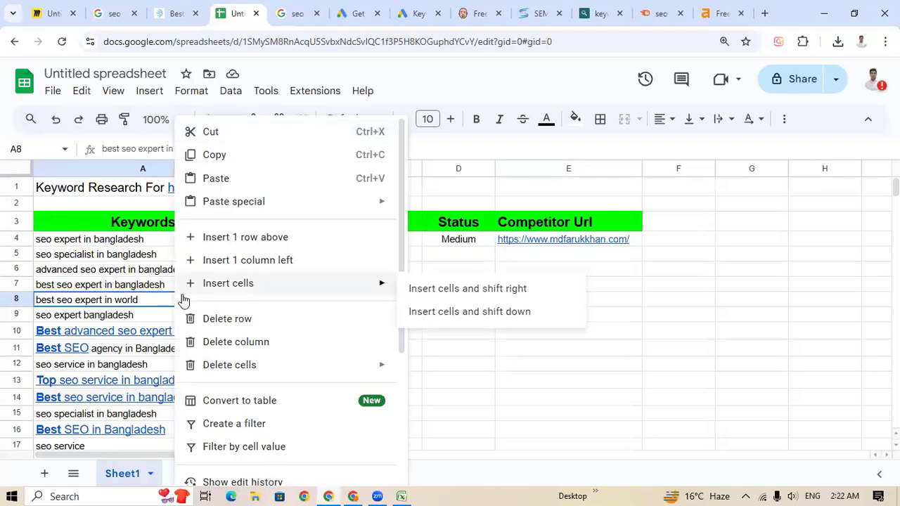
click(259, 319)
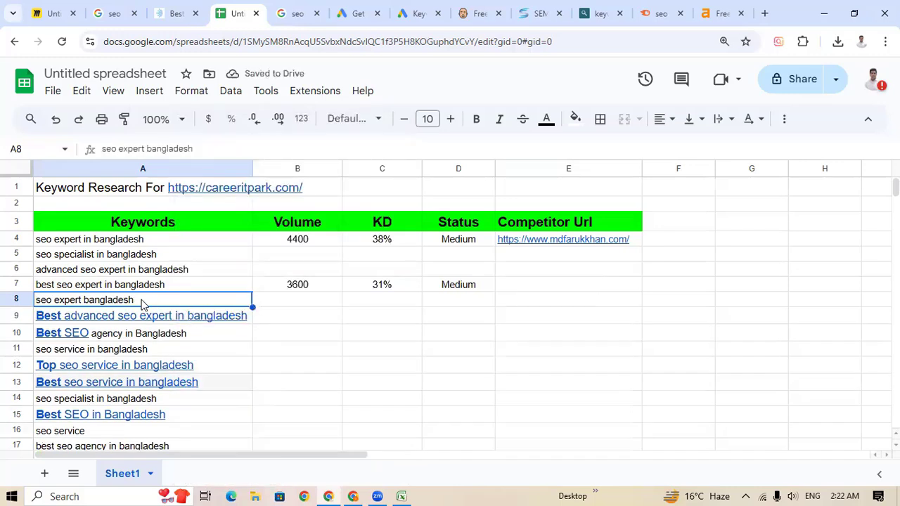
Copy "seo service in bangladesh" from the keyword spreadsheet into the Ahrefs Free Keyword Generator's keyword field
click(144, 349)
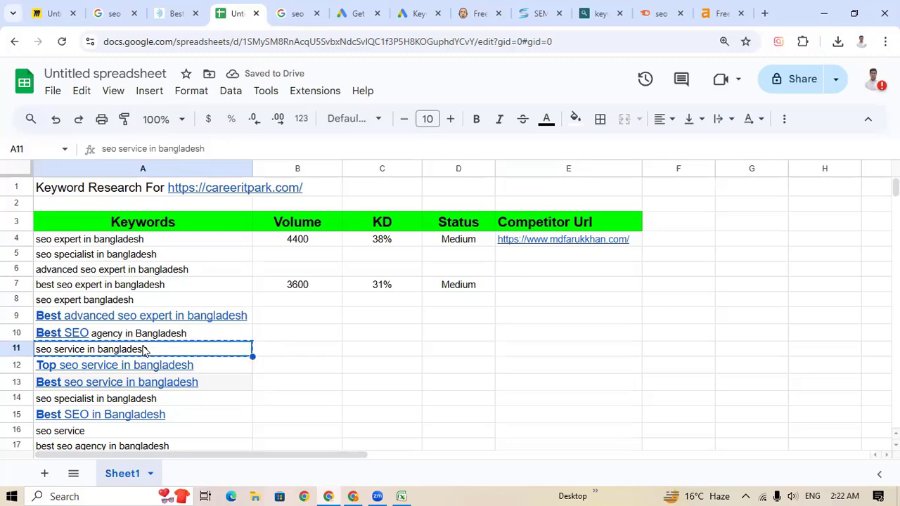
click(722, 13)
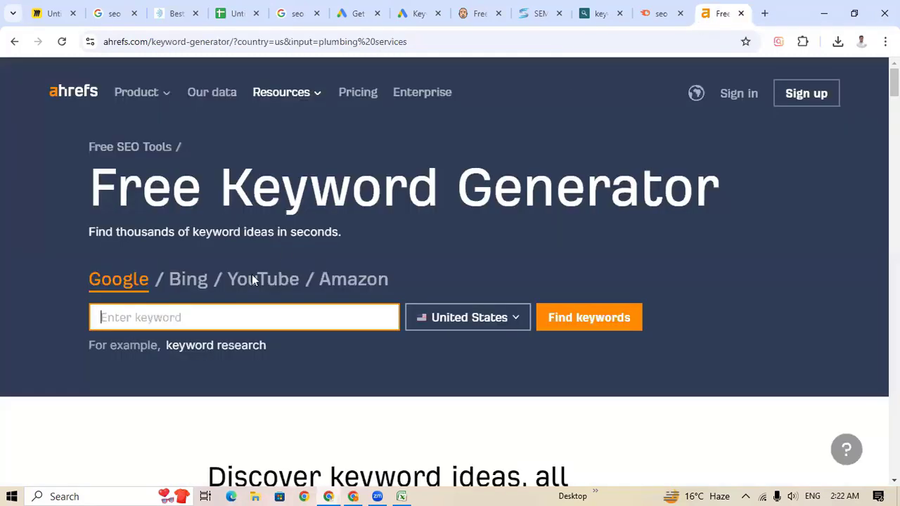
text(seo service in bangladesh)
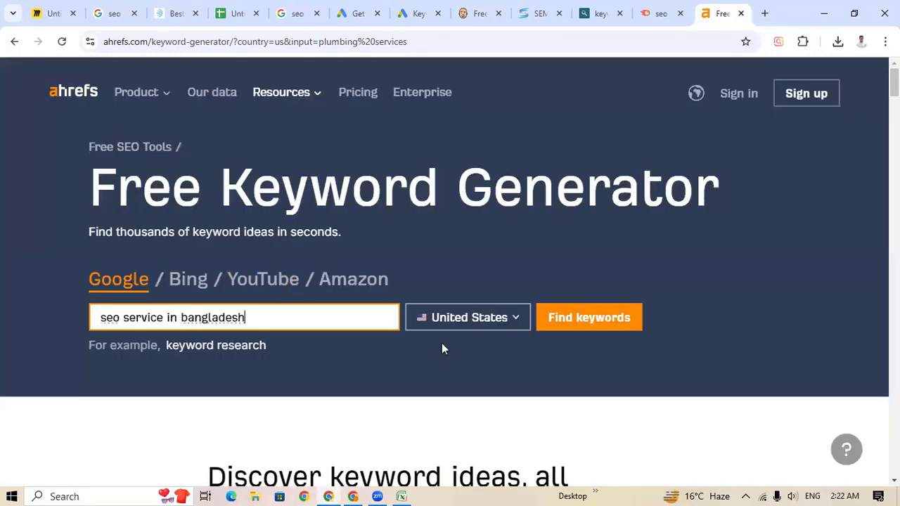
Set the Ahrefs search country to Bangladesh and find keyword ideas for the entered phrase
click(508, 317)
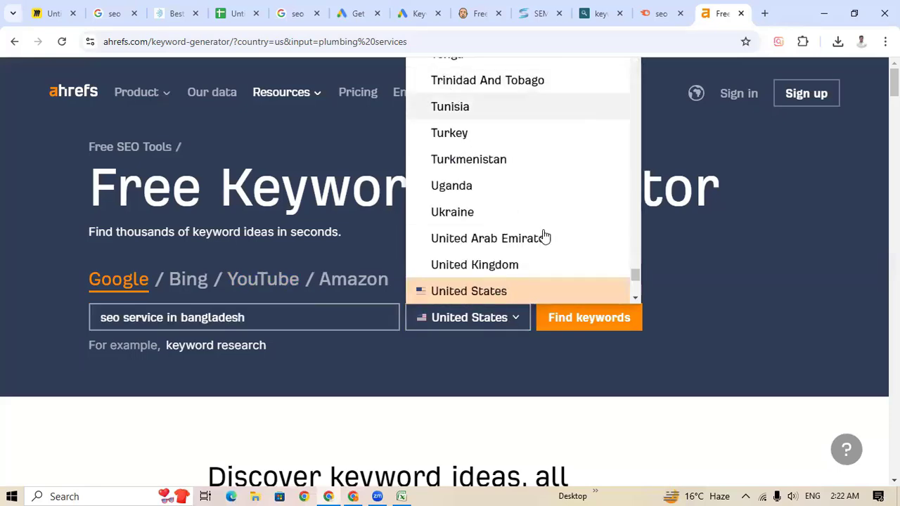
scroll(556, 228, up, 20)
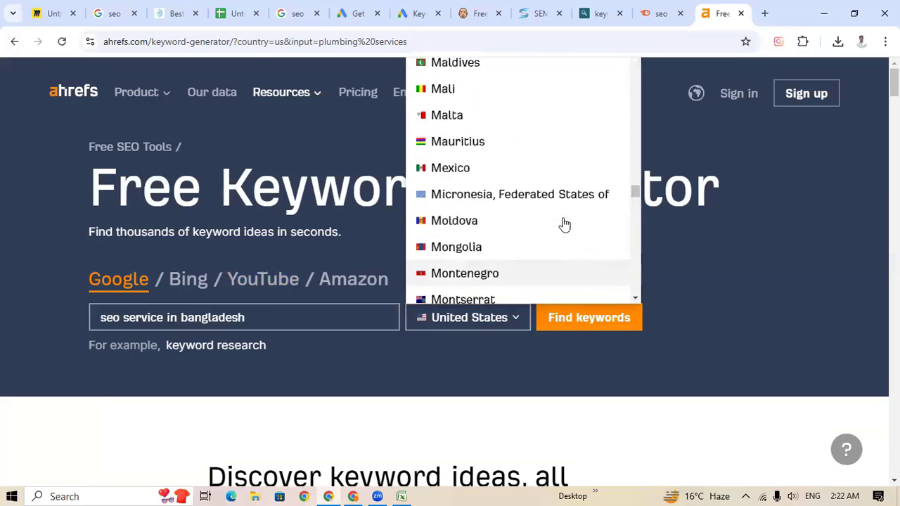
scroll(565, 225, up, 20)
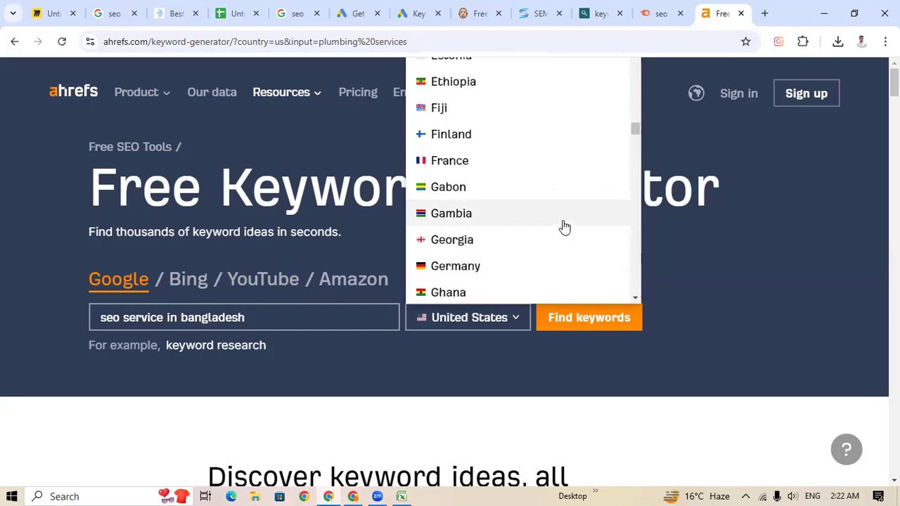
scroll(565, 226, up, 15)
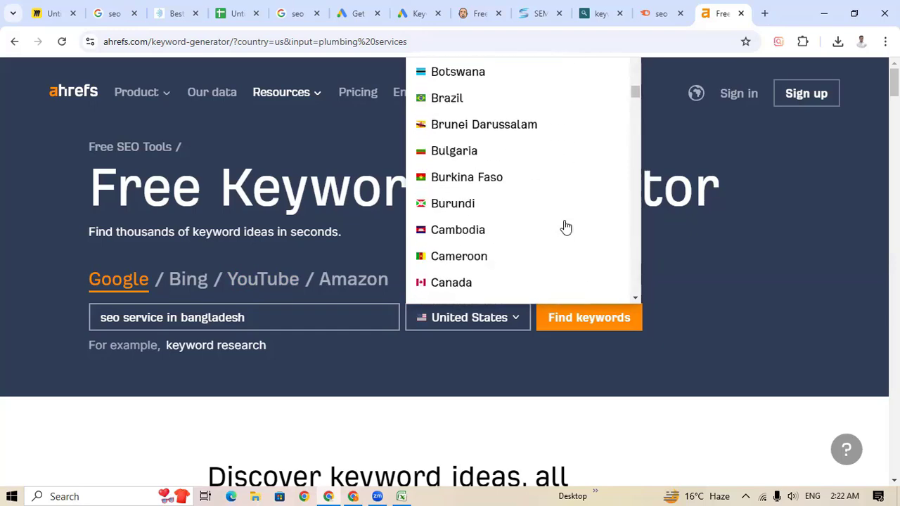
scroll(566, 227, up, 6)
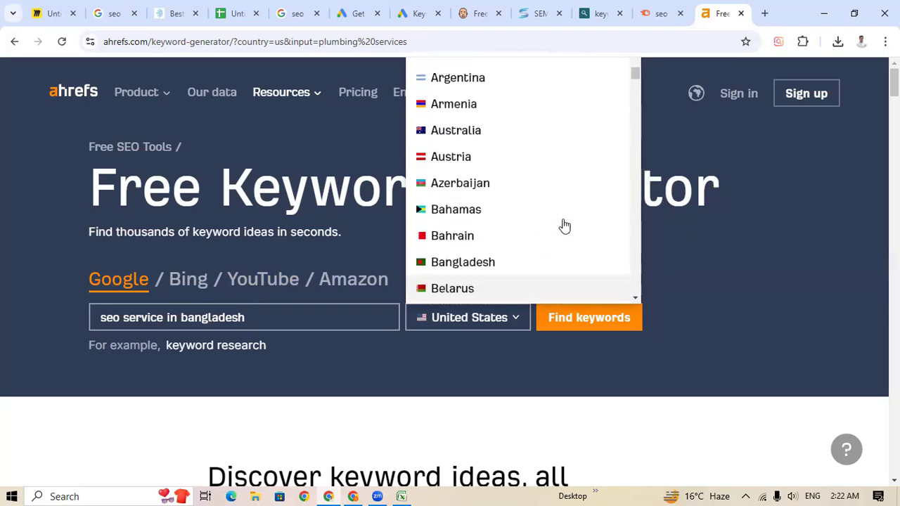
scroll(563, 225, up, 2)
scroll(563, 225, down, 3)
click(487, 205)
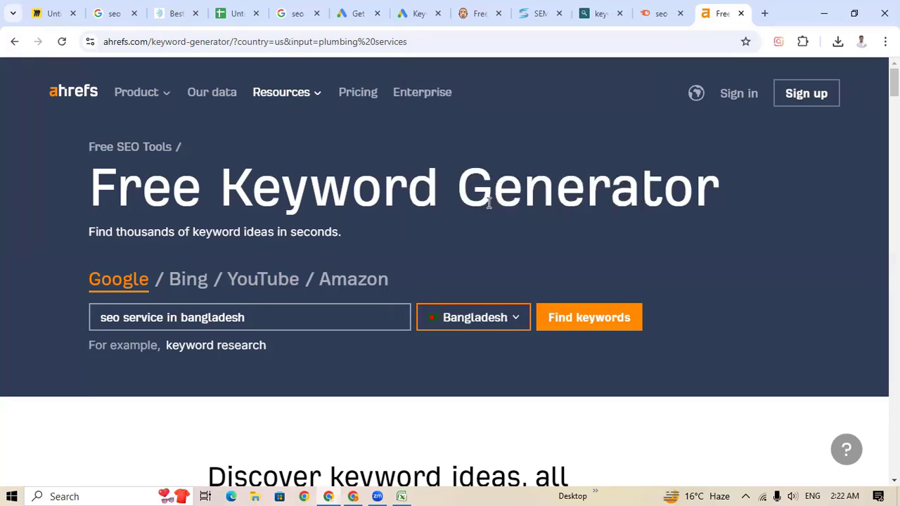
click(563, 319)
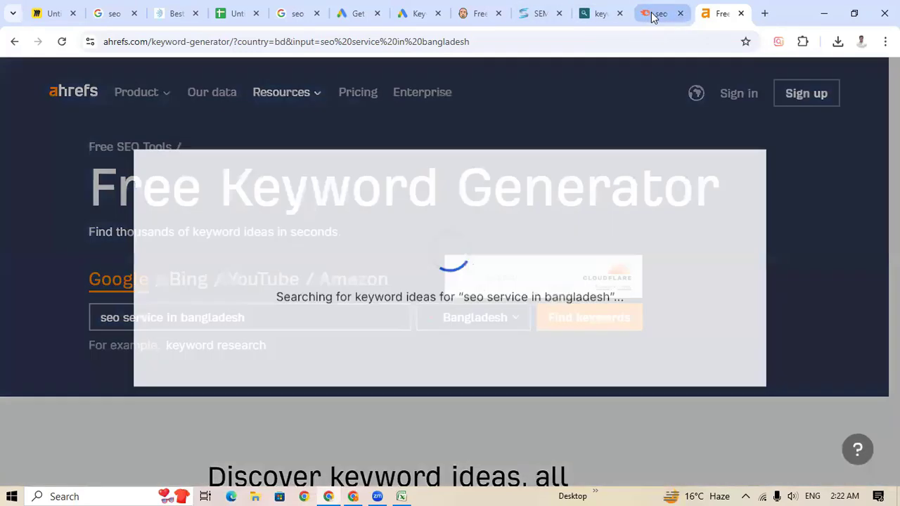
Switch to Semrush, open the Keyword Magic Tool for "seo expert in bangladesh" and examine the listed keywords and the Intent description
click(652, 14)
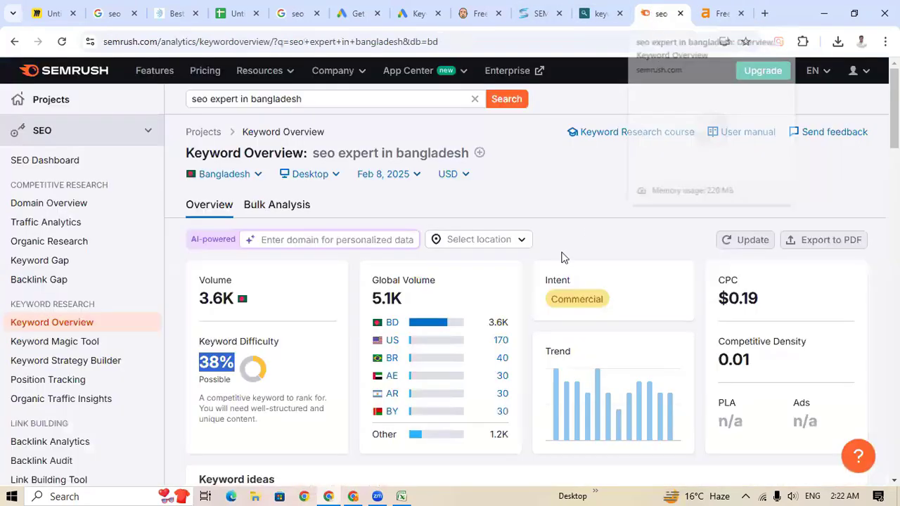
click(102, 346)
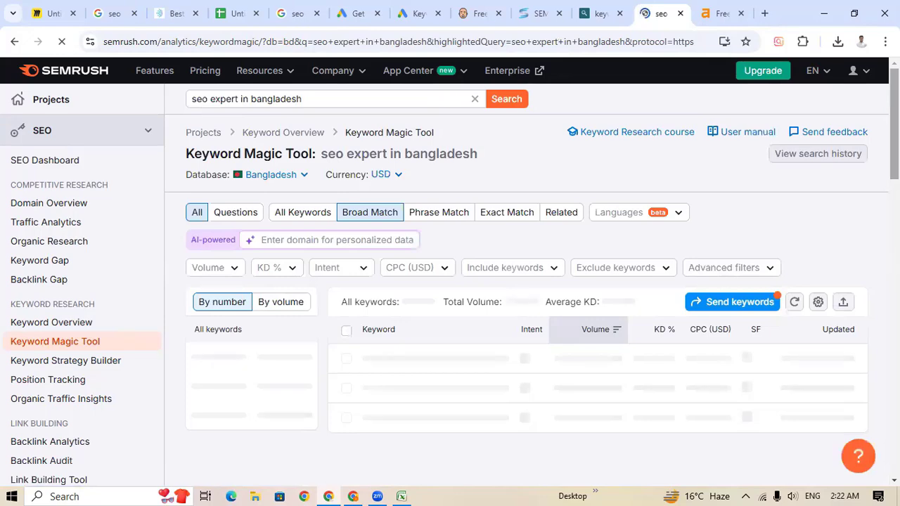
scroll(450, 282, down, 2)
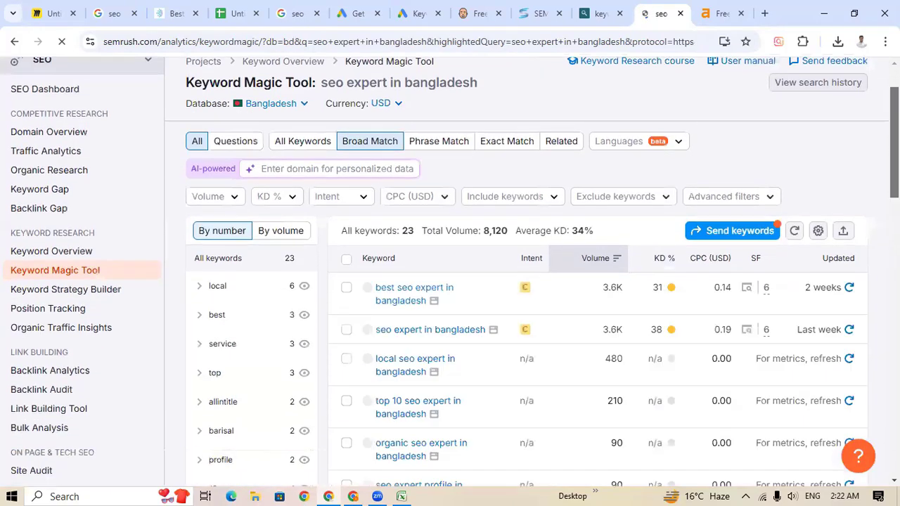
scroll(450, 281, down, 1)
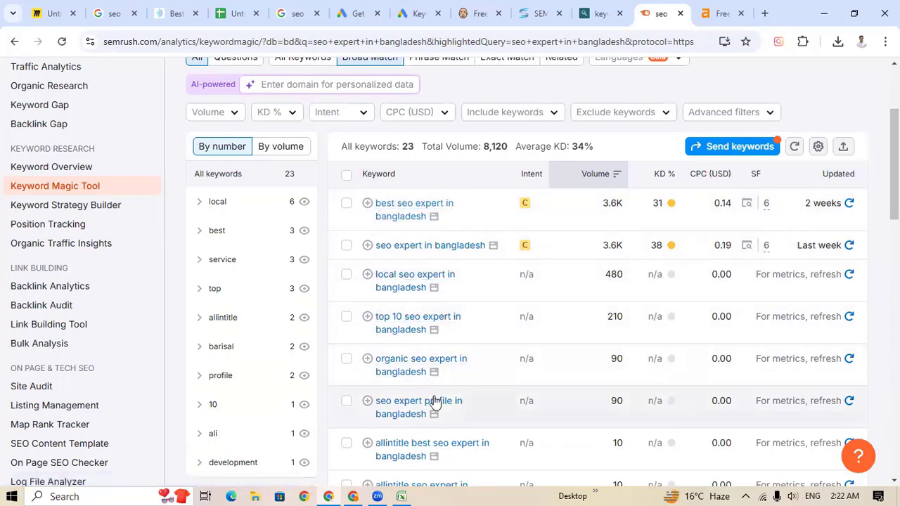
scroll(433, 397, down, 4)
scroll(435, 331, up, 3)
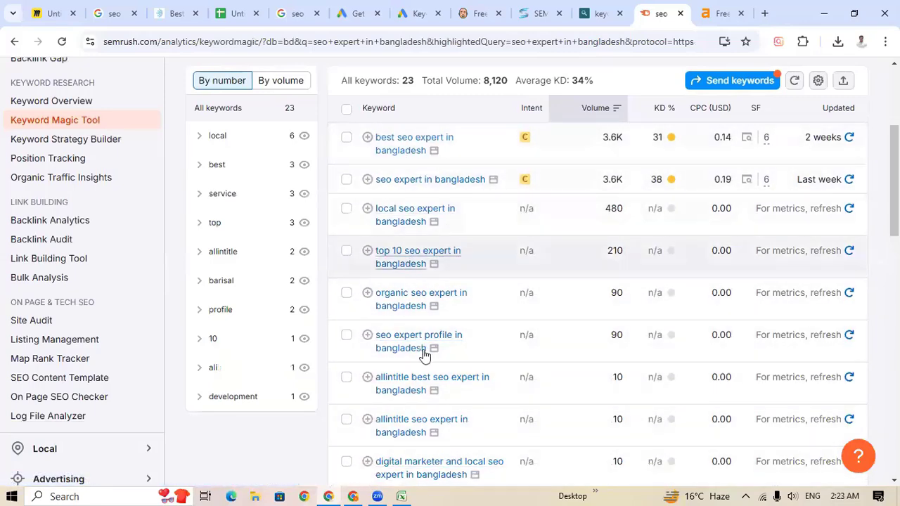
scroll(426, 372, down, 2)
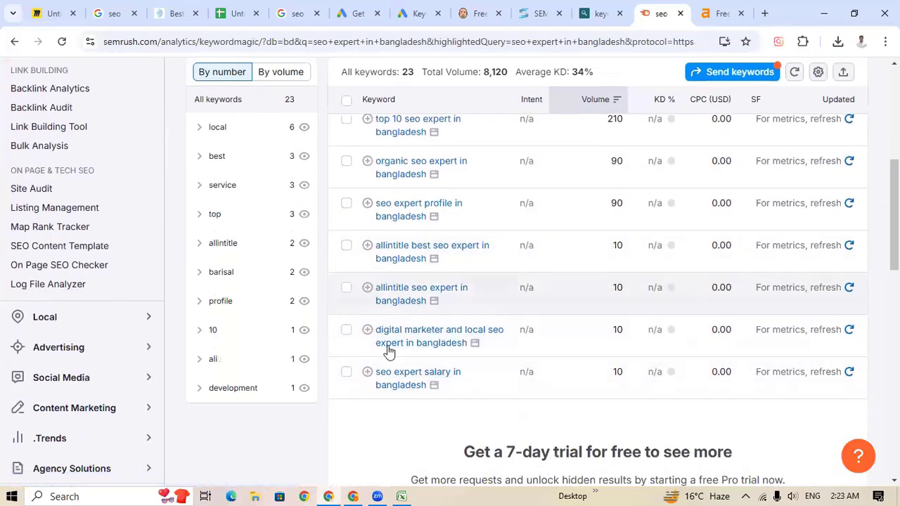
scroll(393, 348, up, 2)
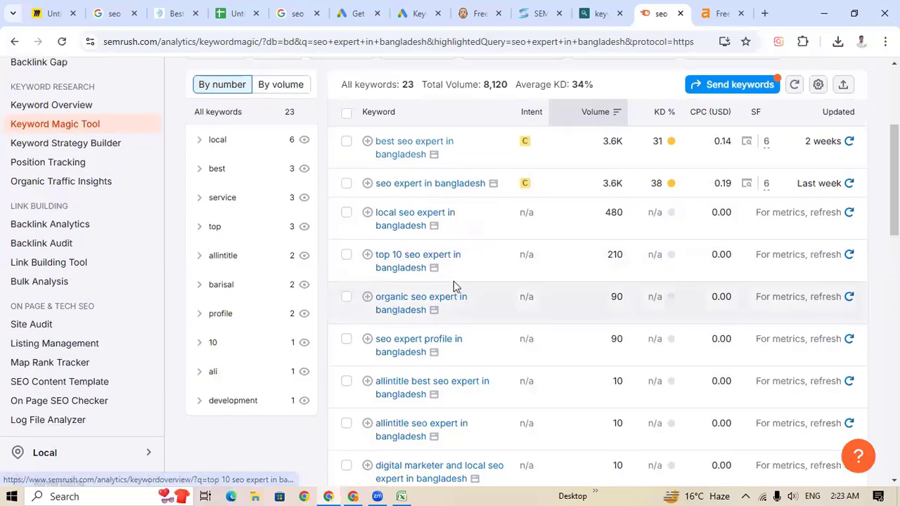
scroll(450, 288, up, 3)
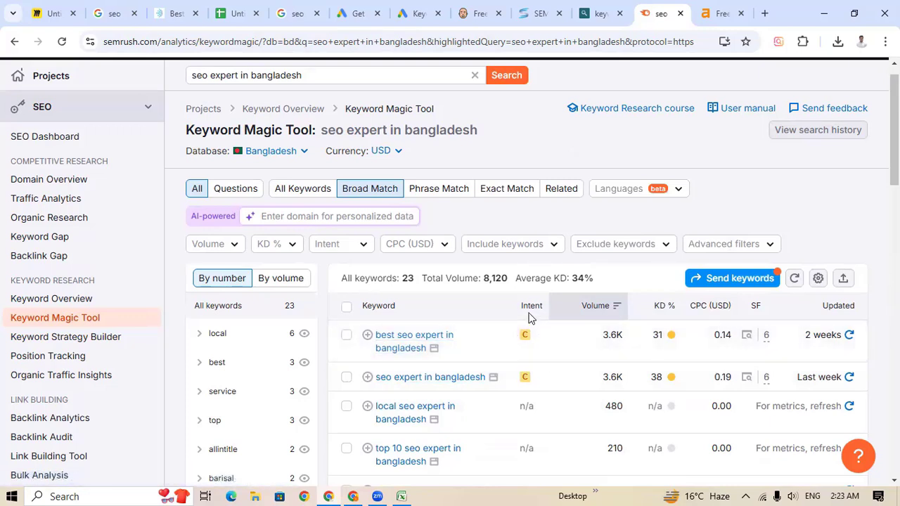
mouse_move(528, 308)
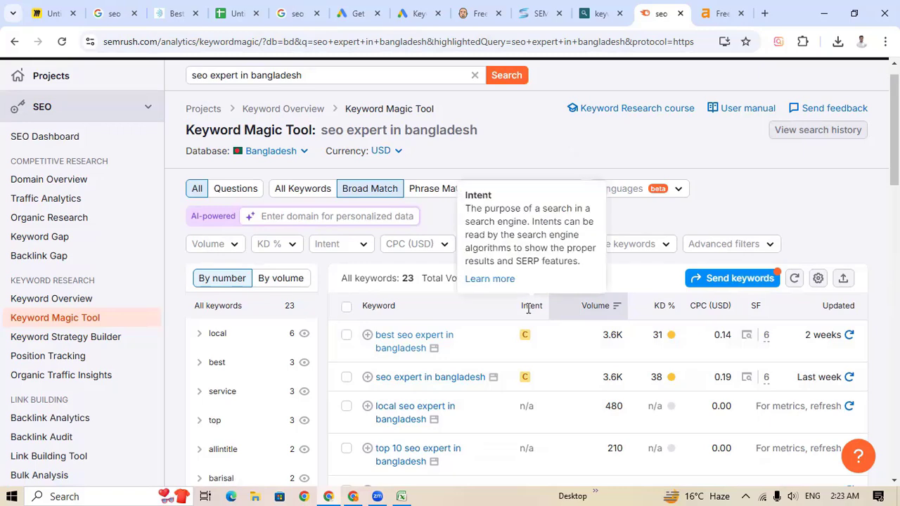
Check the keyword spreadsheet and the Miro keyword research diagram, and return to Semrush to compare the keywords' volume and KD
click(236, 13)
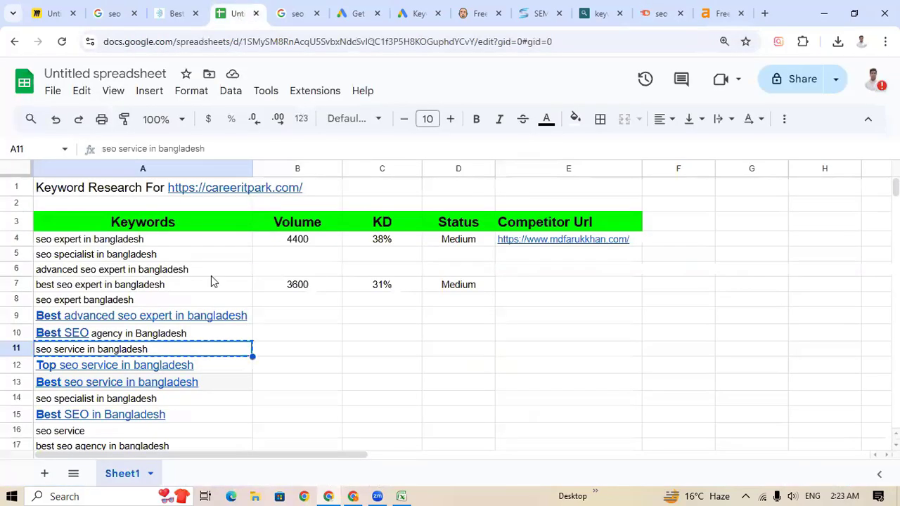
click(62, 12)
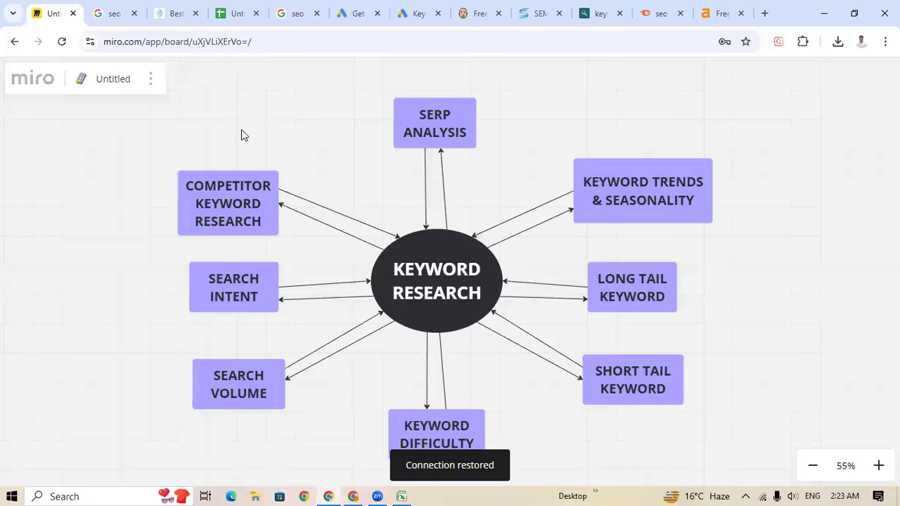
click(662, 16)
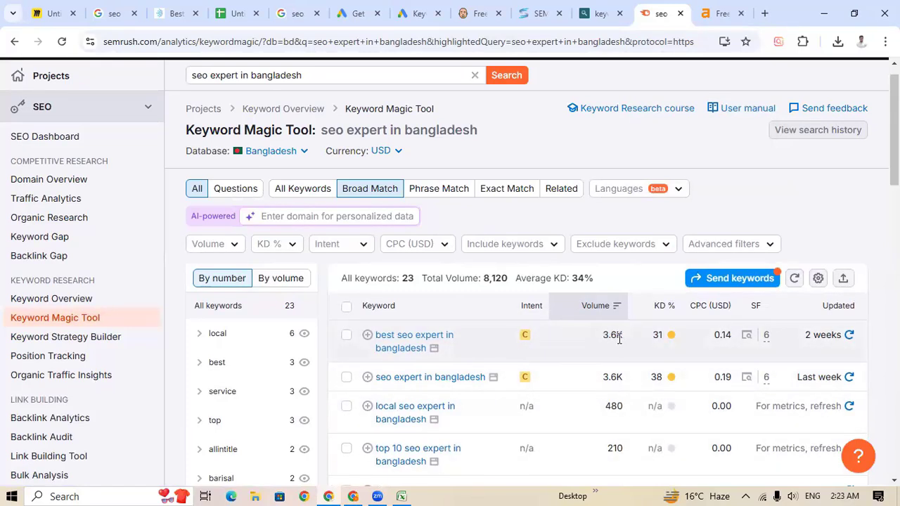
mouse_move(660, 340)
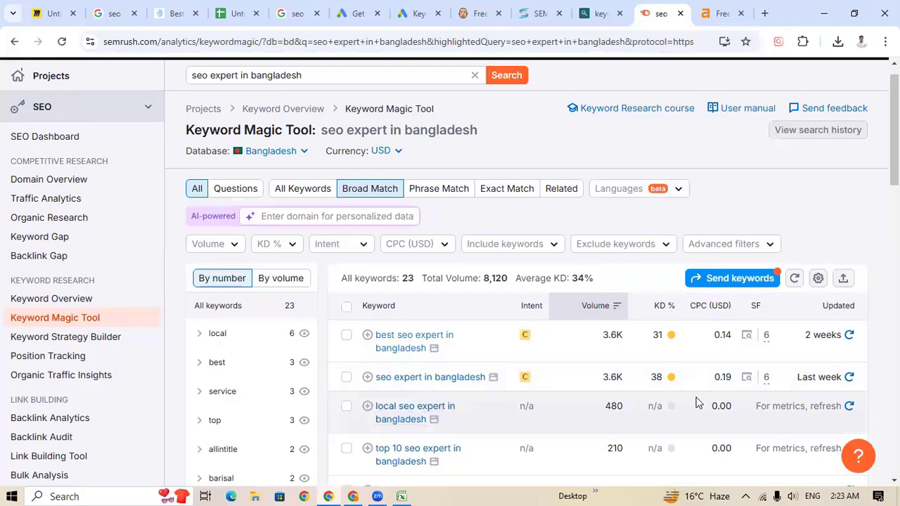
click(237, 246)
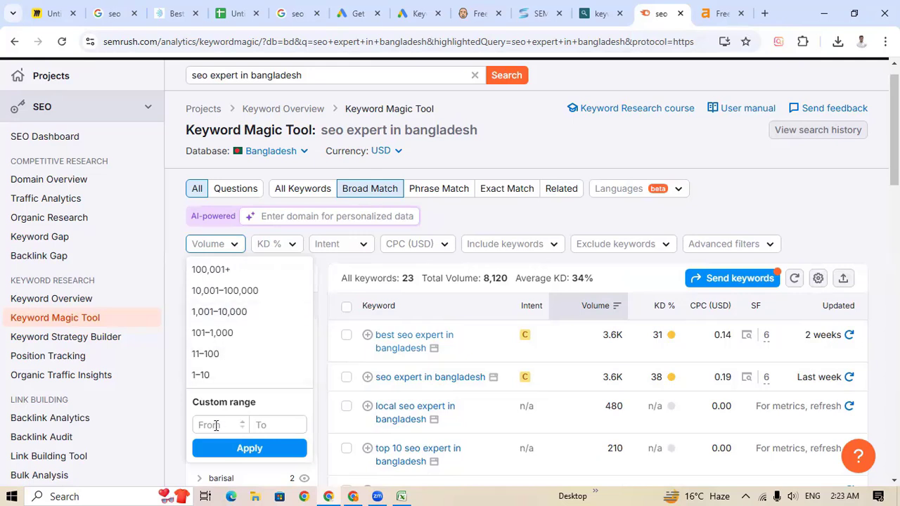
click(270, 424)
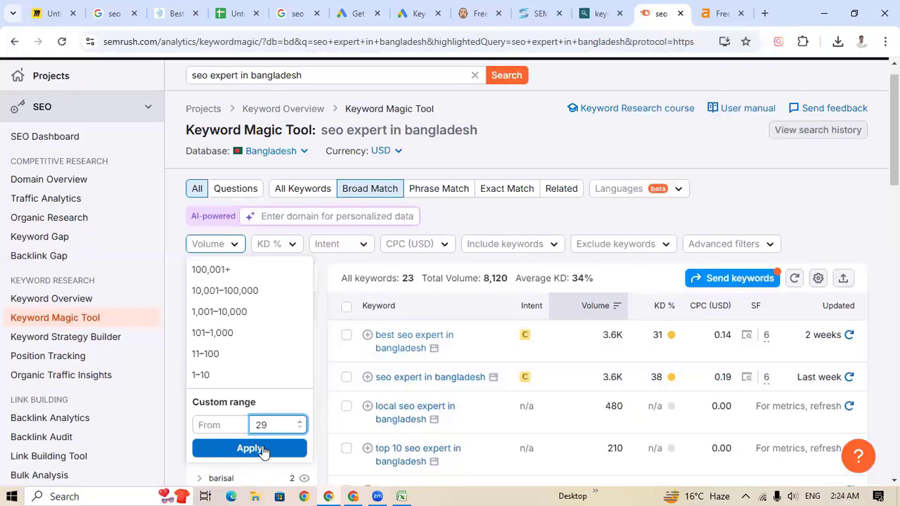
click(290, 245)
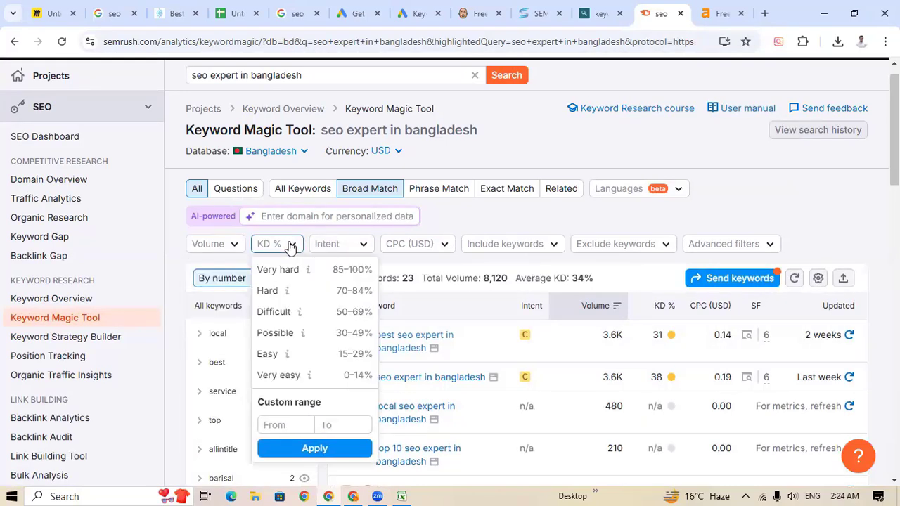
Filter the Keyword Magic Tool results to the 101–1,000 search volume range
click(228, 242)
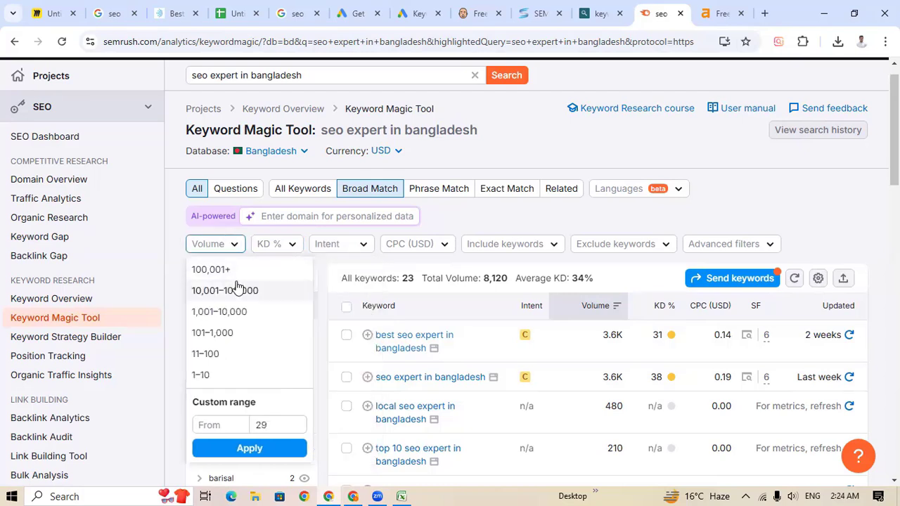
click(275, 424)
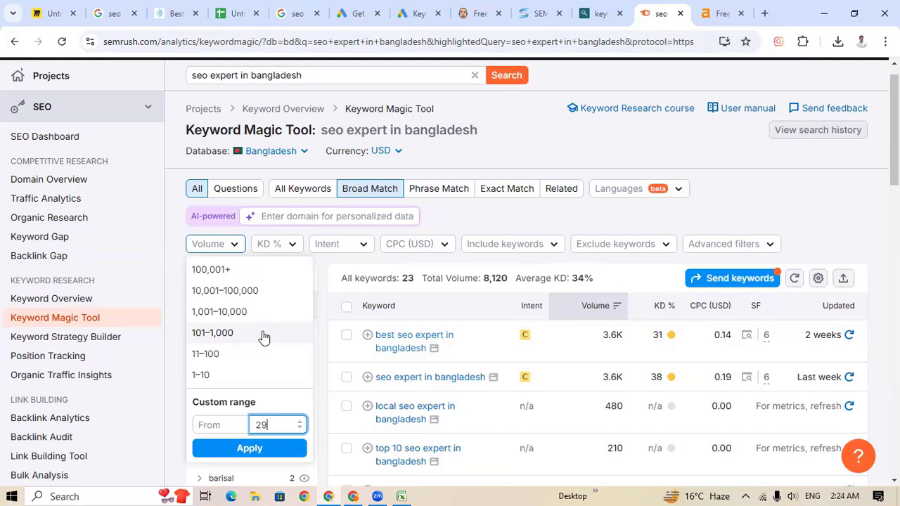
click(213, 332)
scroll(313, 260, up, 1)
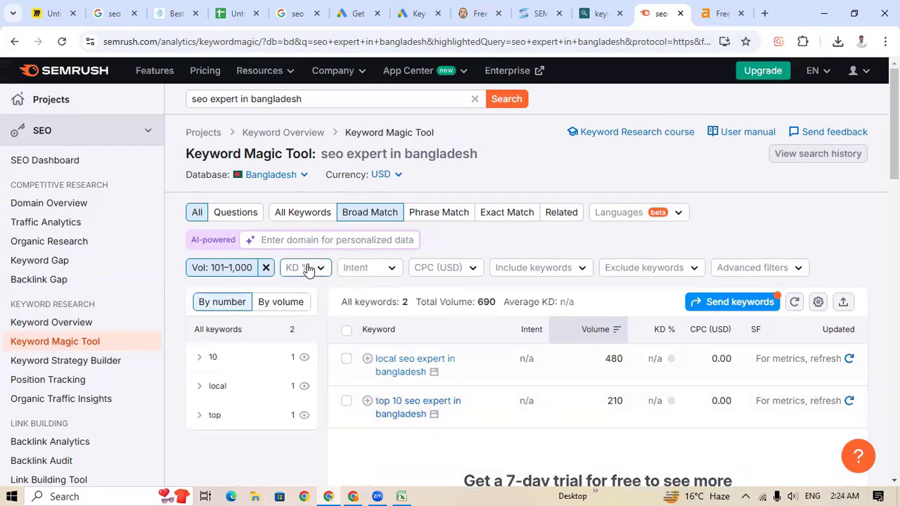
Apply a custom keyword difficulty range with an upper limit of 29% to the results
click(307, 270)
click(368, 447)
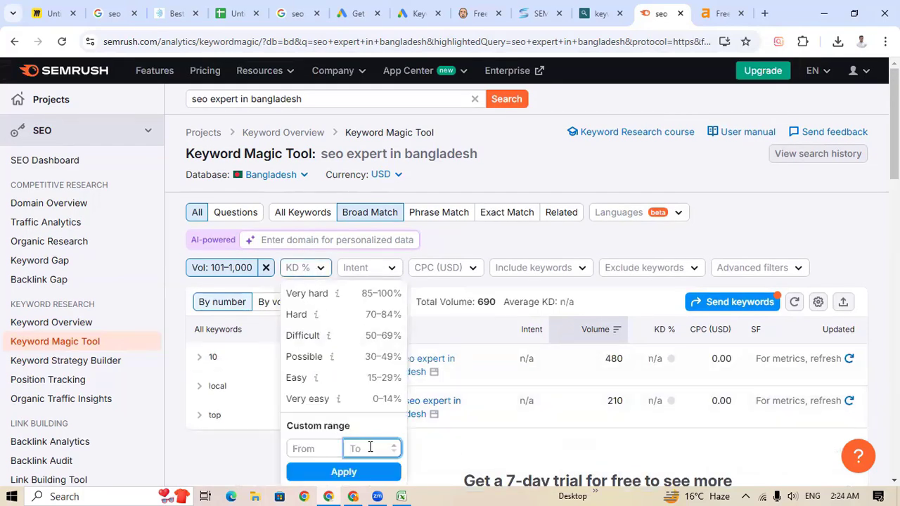
text(29)
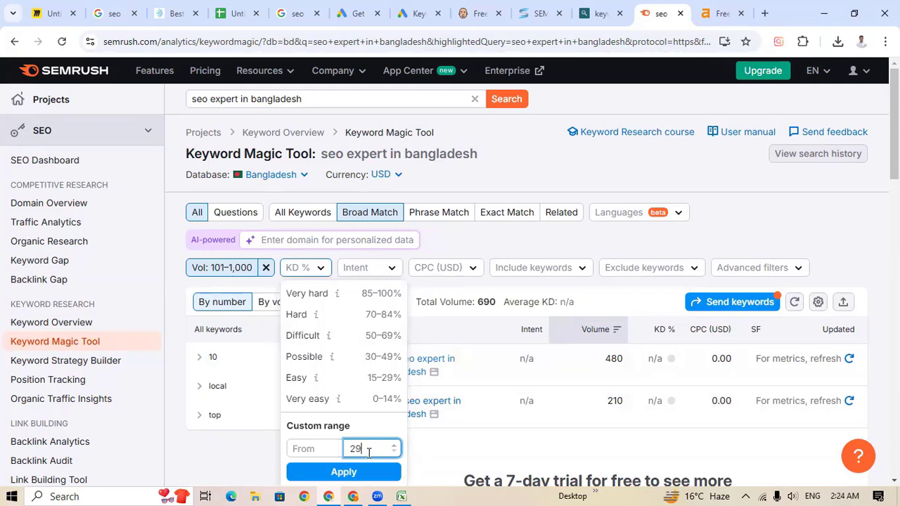
click(335, 474)
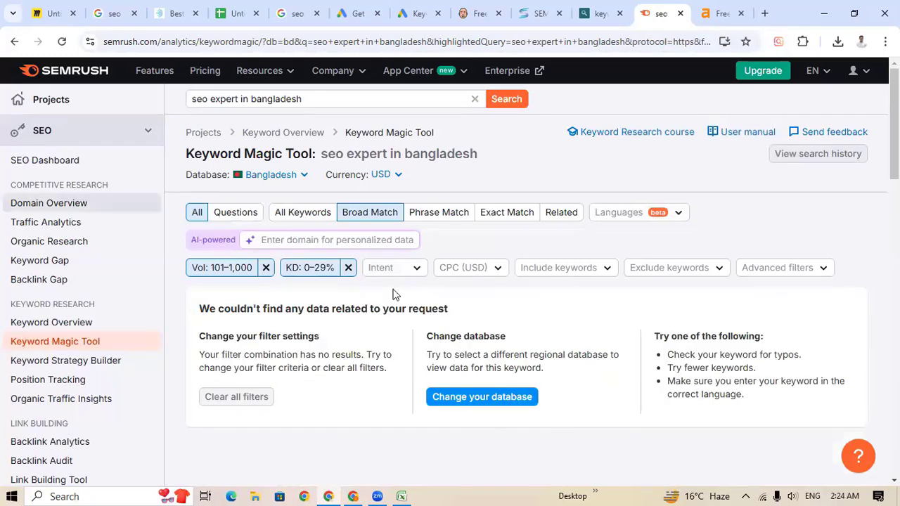
Remove the volume and keyword difficulty filters from the Keyword Magic Tool results
click(265, 271)
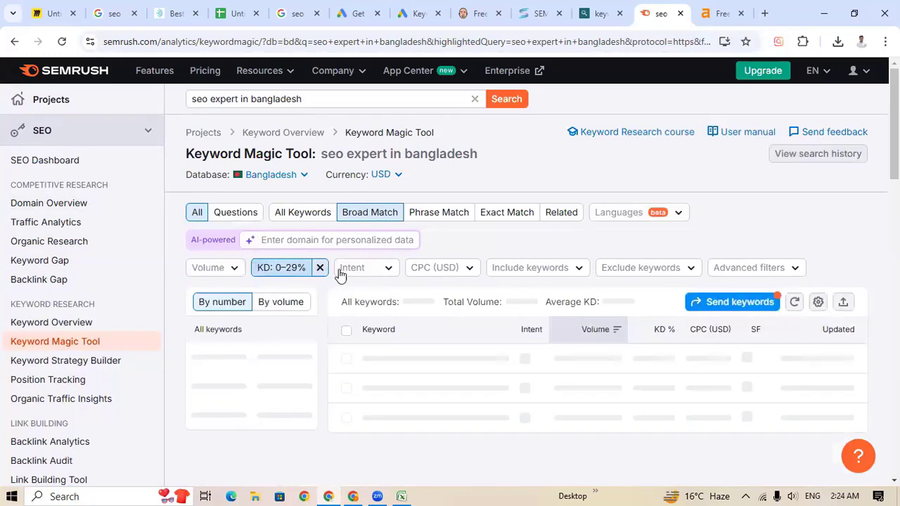
click(320, 269)
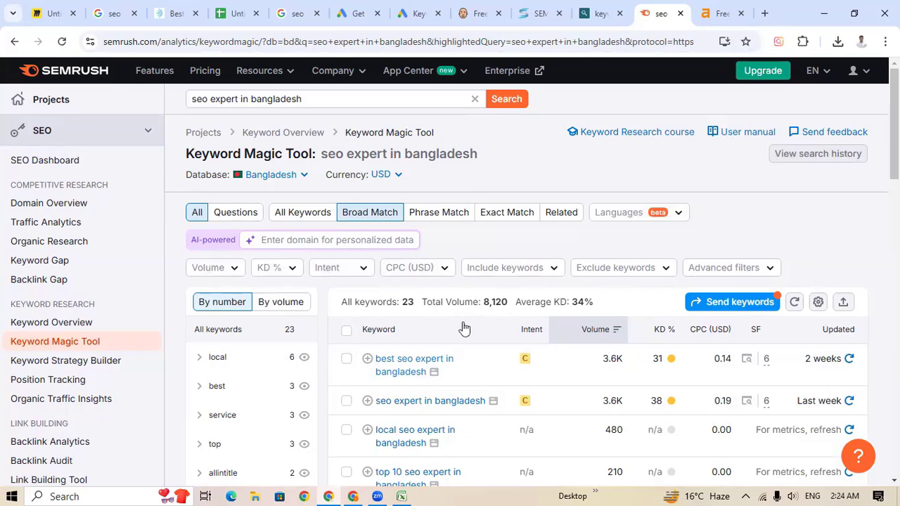
Look at the include and exclude keyword filters and review the volume and KD of the Keyword Magic Tool results
click(549, 275)
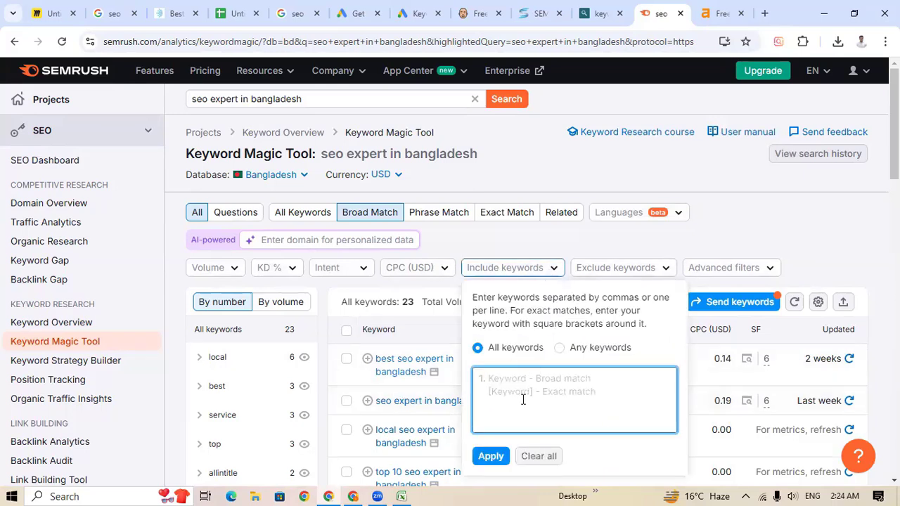
click(665, 274)
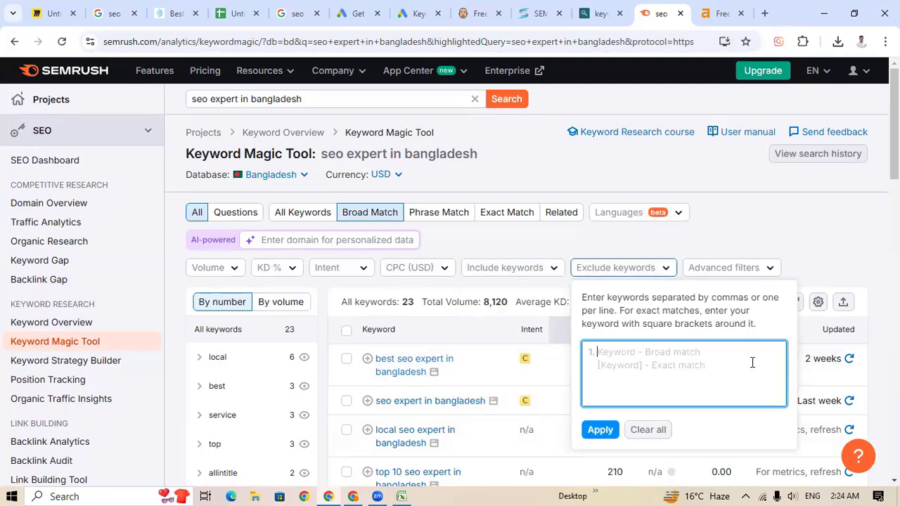
click(807, 243)
scroll(608, 421, down, 4)
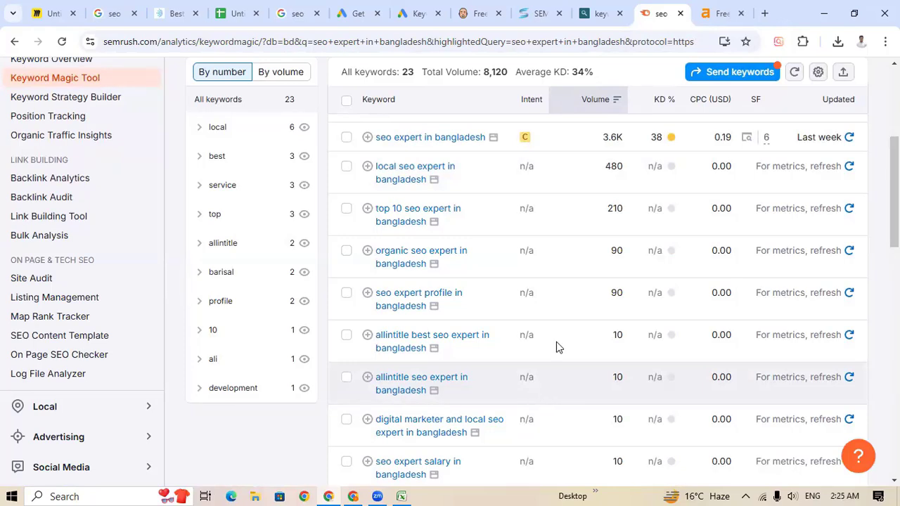
scroll(533, 420, up, 3)
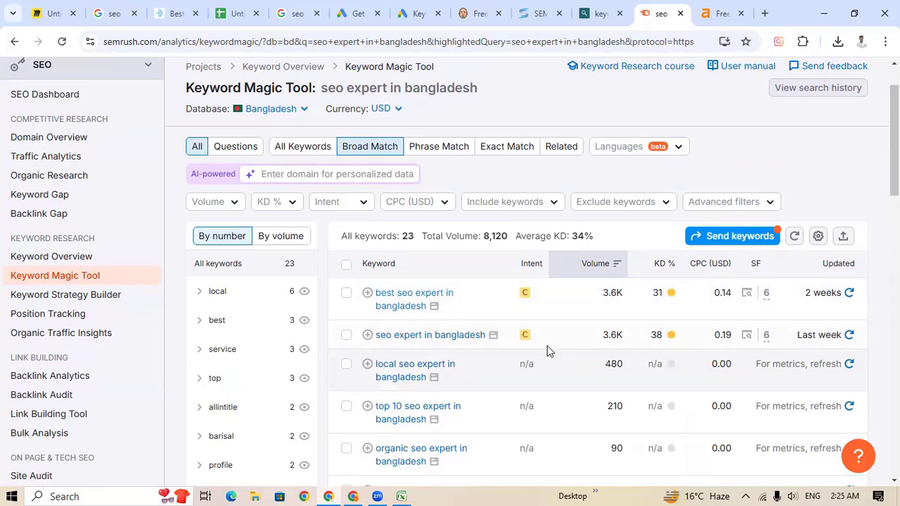
scroll(648, 379, down, 10)
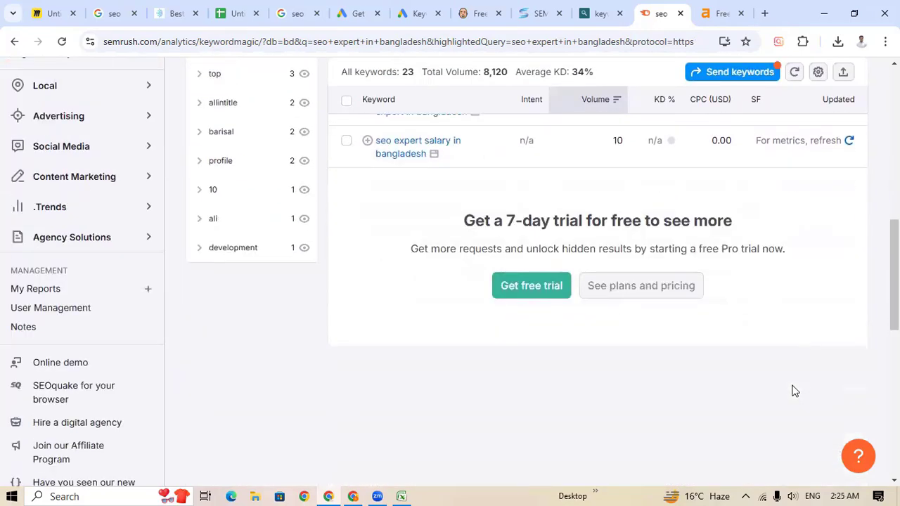
scroll(793, 395, up, 6)
scroll(794, 392, down, 4)
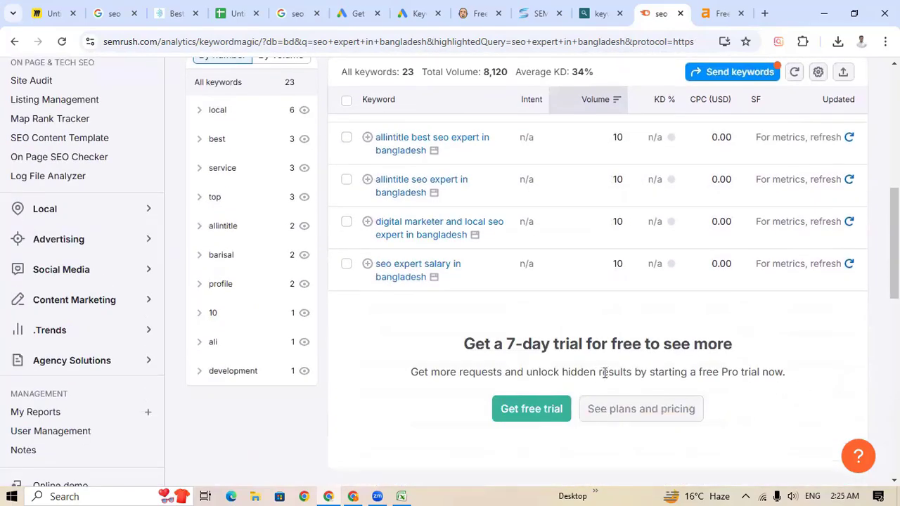
scroll(658, 379, up, 2)
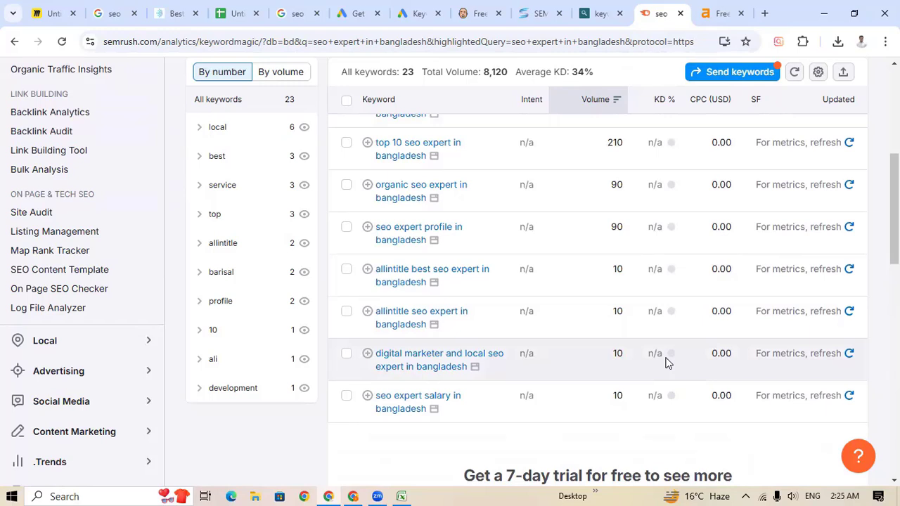
scroll(666, 363, up, 6)
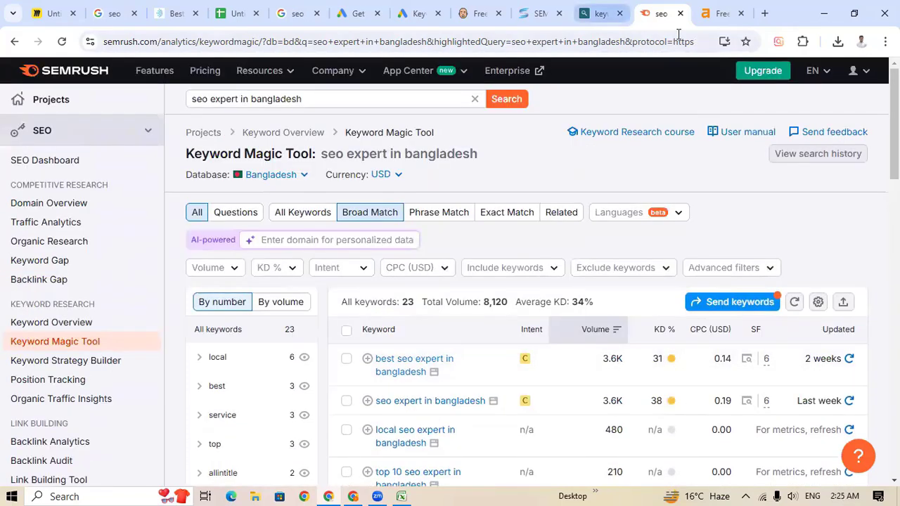
Switch to the Ahrefs Free Keyword Generator, examine the KD and volume of the "seo service in bangladesh" ideas, and close the list
click(718, 13)
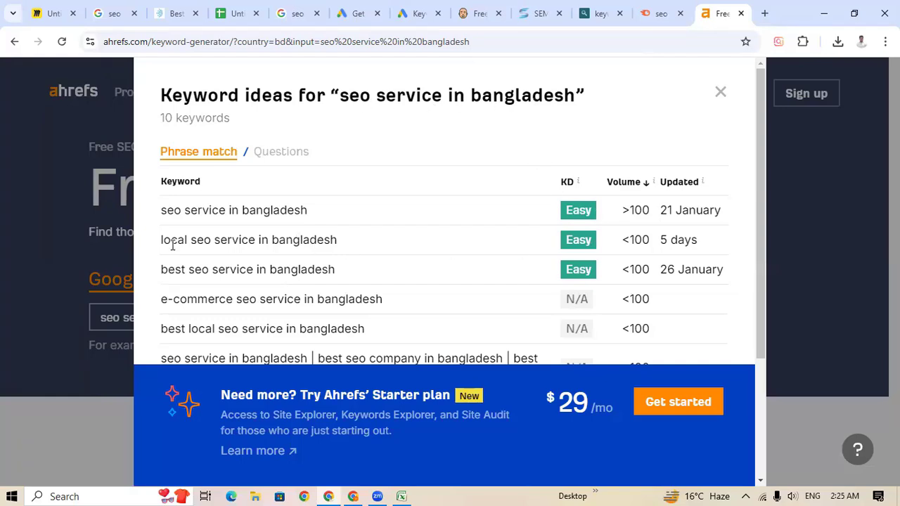
drag(149, 222, 566, 208)
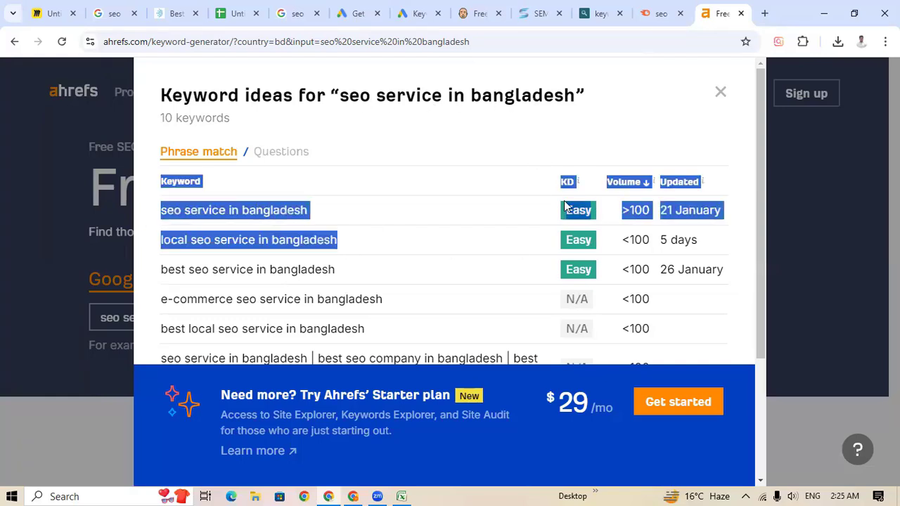
click(586, 215)
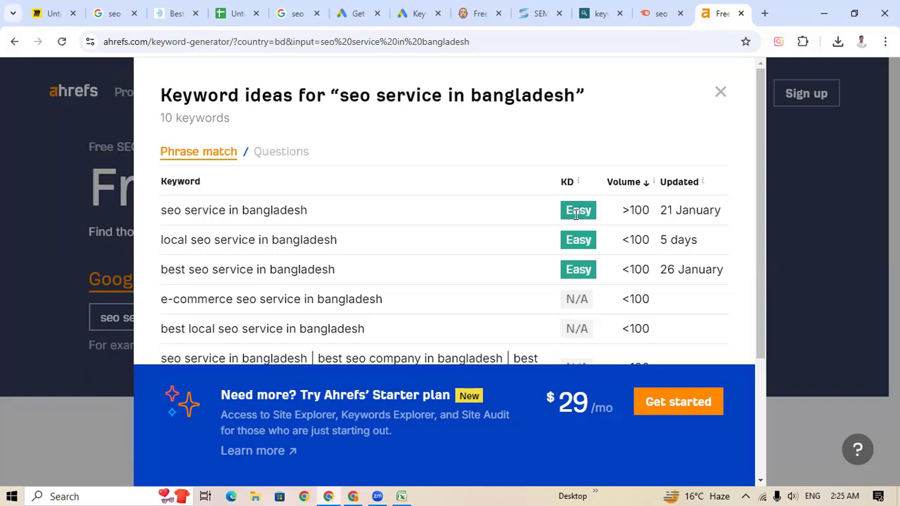
mouse_move(570, 182)
scroll(546, 295, down, 2)
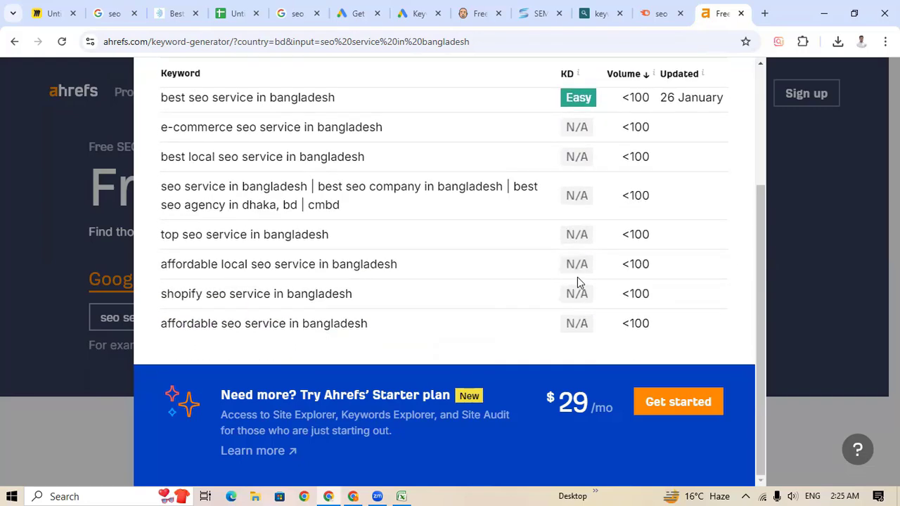
scroll(577, 277, up, 2)
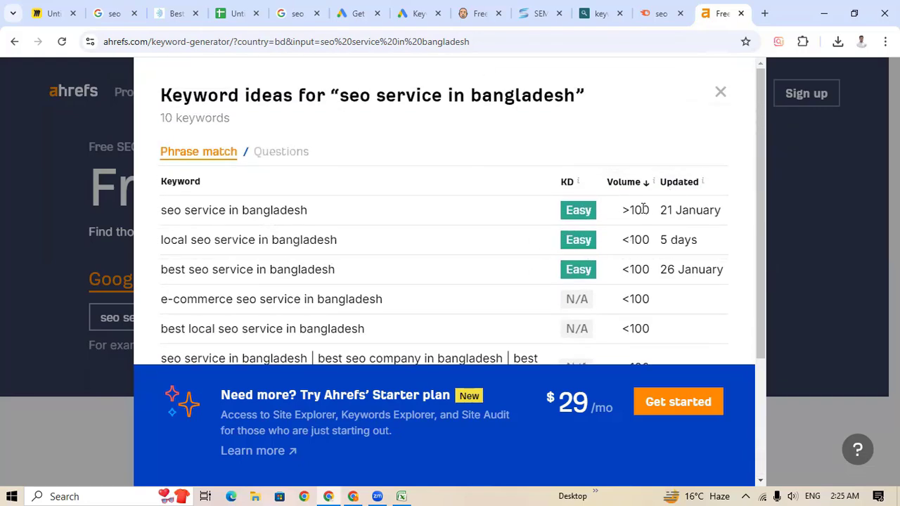
mouse_move(636, 211)
mouse_down()
mouse_move(666, 211)
mouse_move(641, 211)
mouse_up()
scroll(376, 285, down, 3)
scroll(520, 298, up, 3)
scroll(371, 292, down, 2)
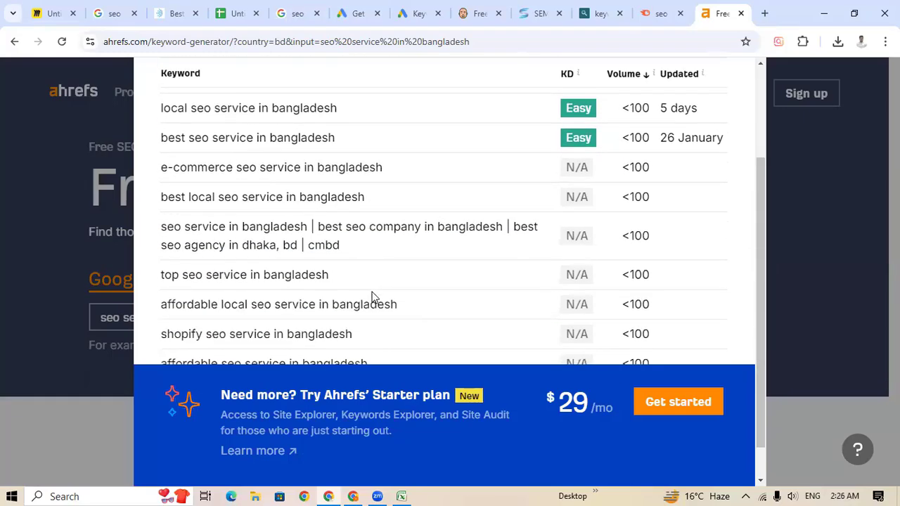
scroll(358, 297, down, 1)
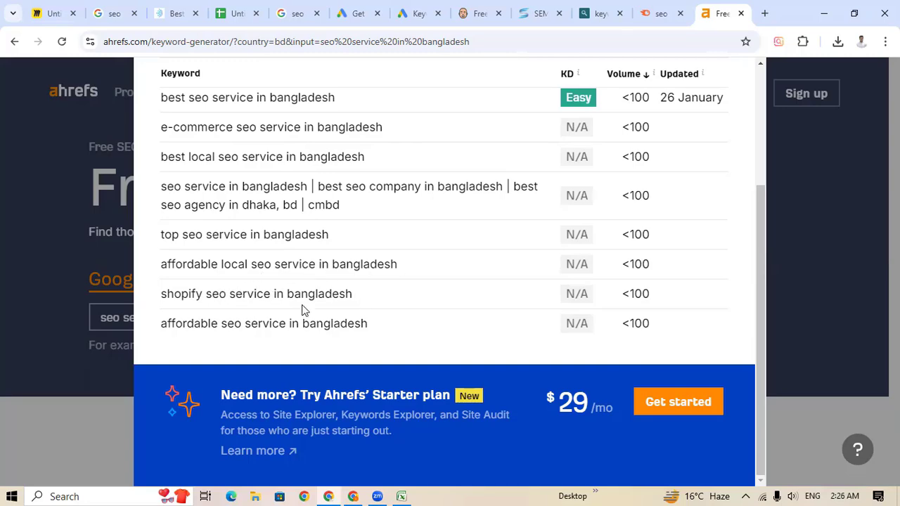
scroll(293, 325, up, 5)
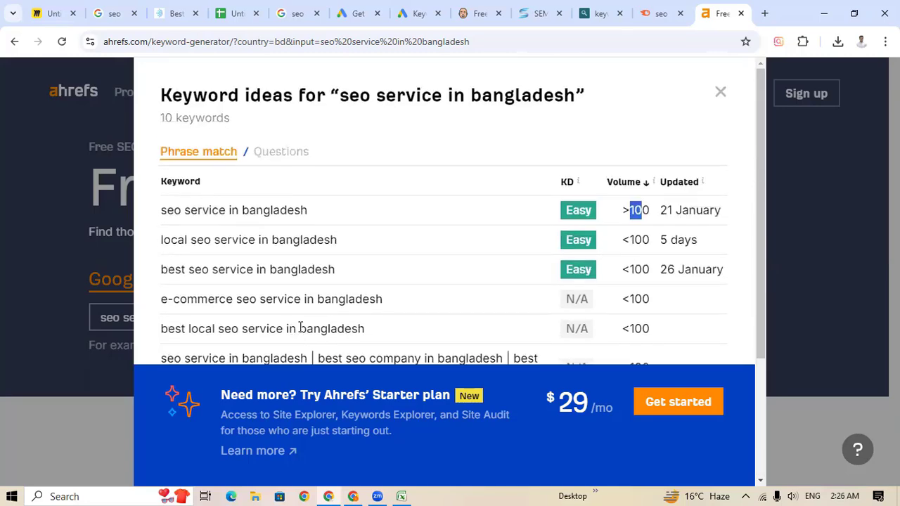
click(719, 92)
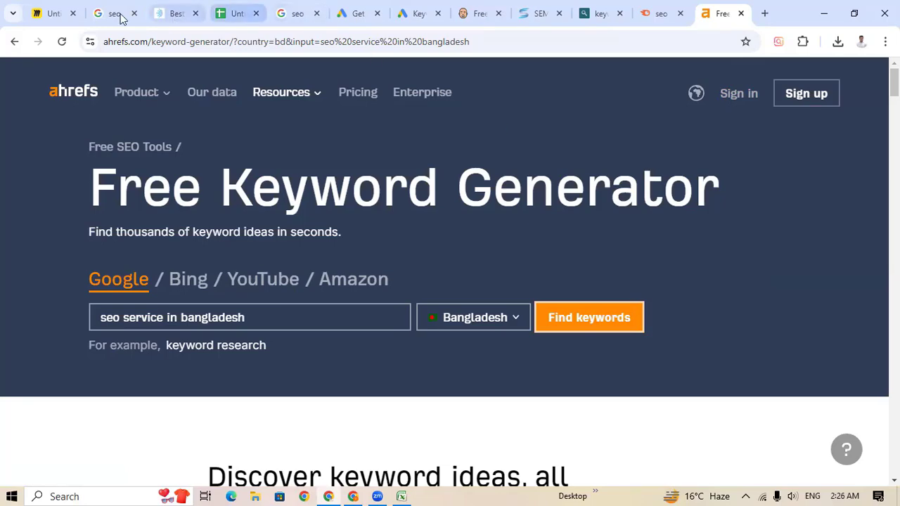
Compare the long tail and short tail topics of the Miro diagram with the keywords in the spreadsheet and in Semrush
click(52, 15)
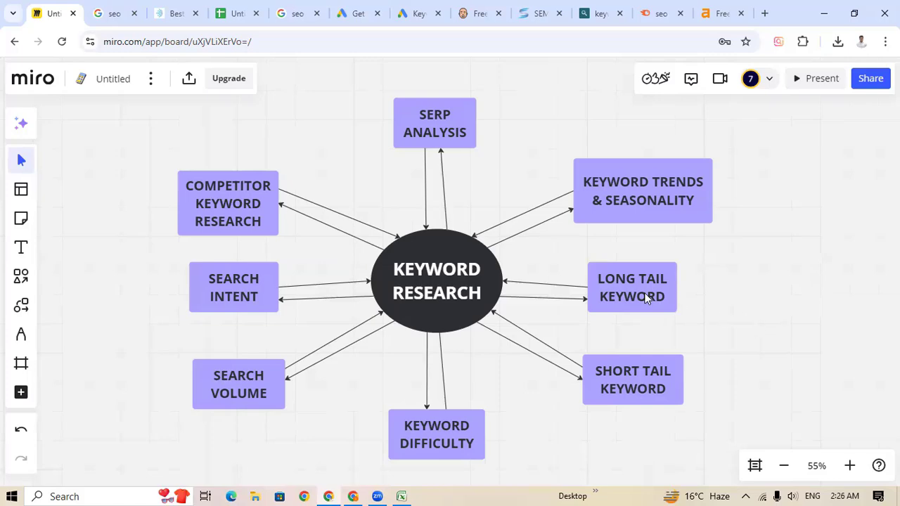
click(237, 16)
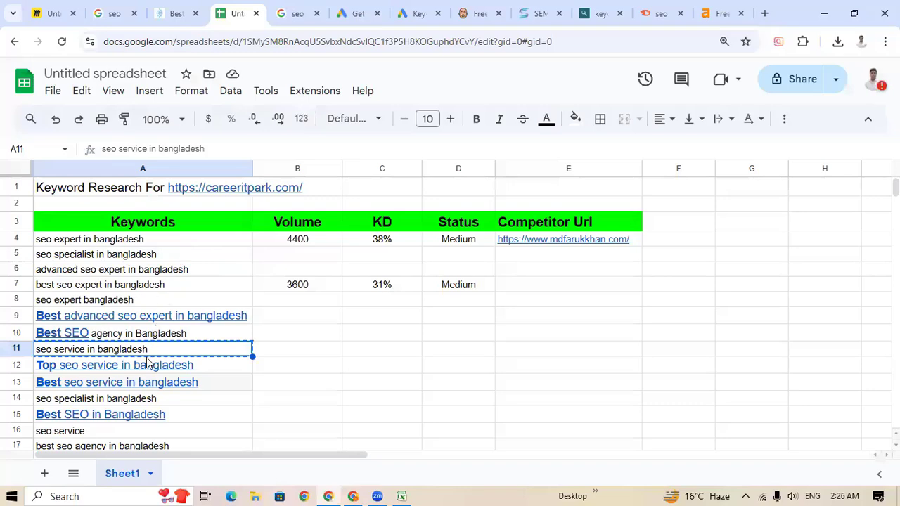
scroll(141, 412, down, 3)
scroll(143, 409, up, 3)
click(49, 16)
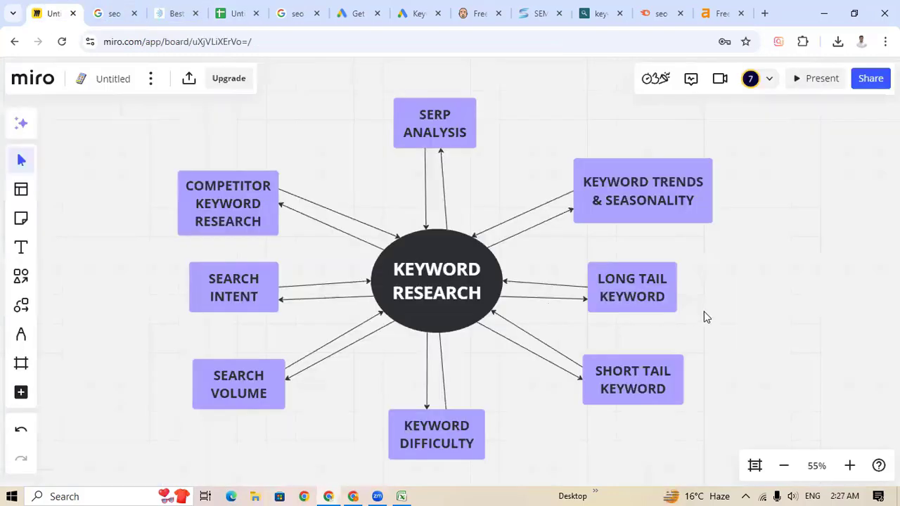
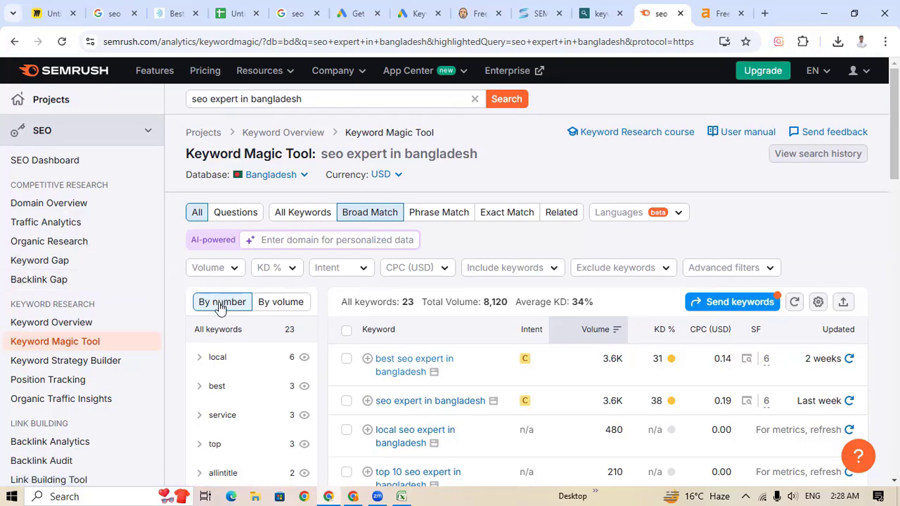
scroll(165, 443, down, 2)
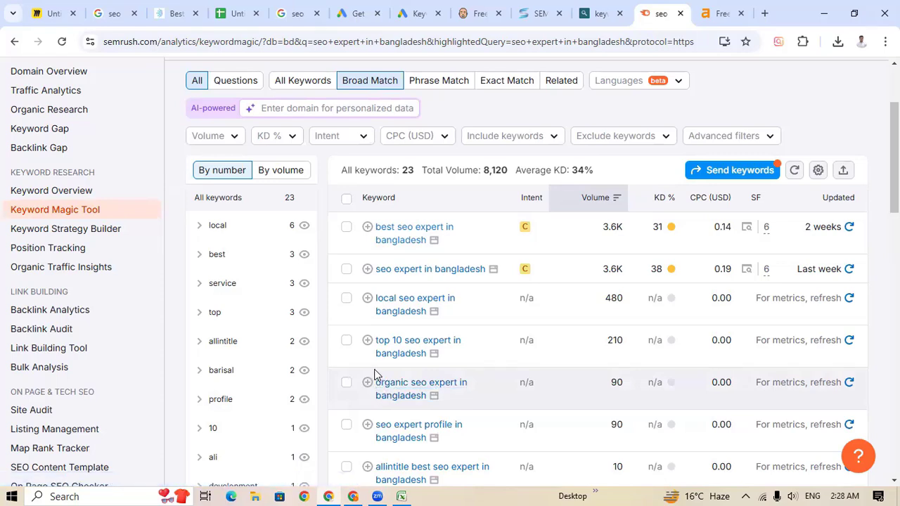
scroll(374, 374, up, 2)
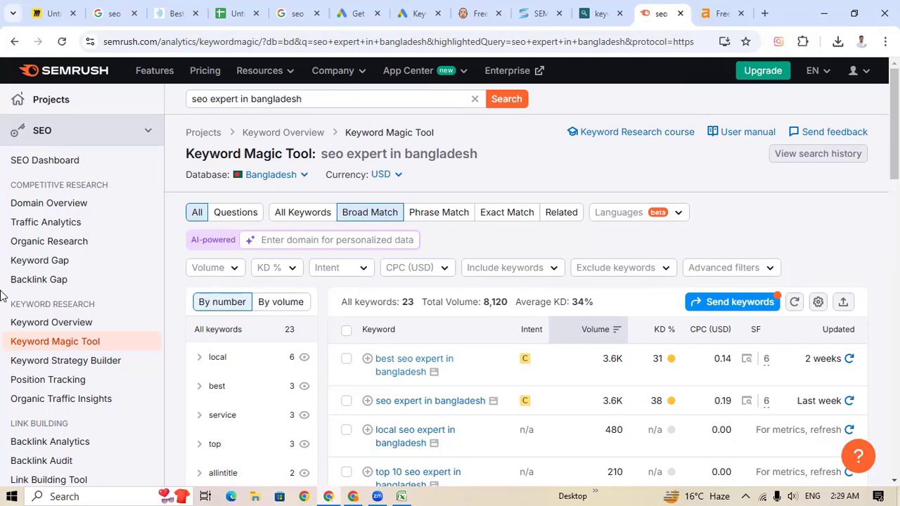
click(55, 14)
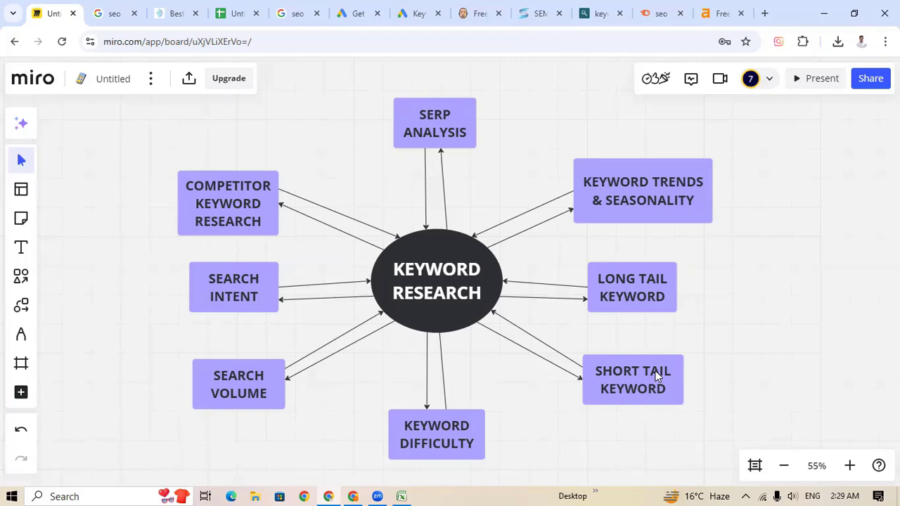
Return to the keyword spreadsheet, widen its Keywords column, and check the competitor URL and the keyword list
click(232, 15)
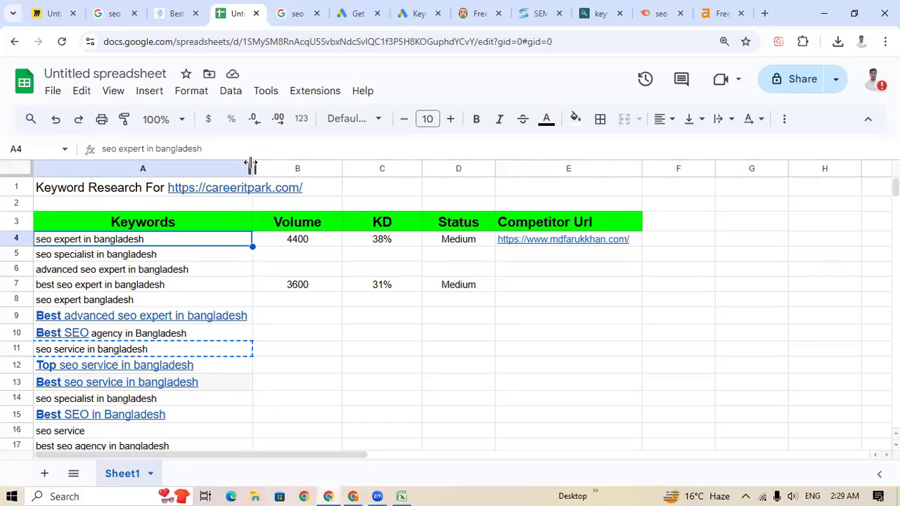
drag(251, 164, 314, 167)
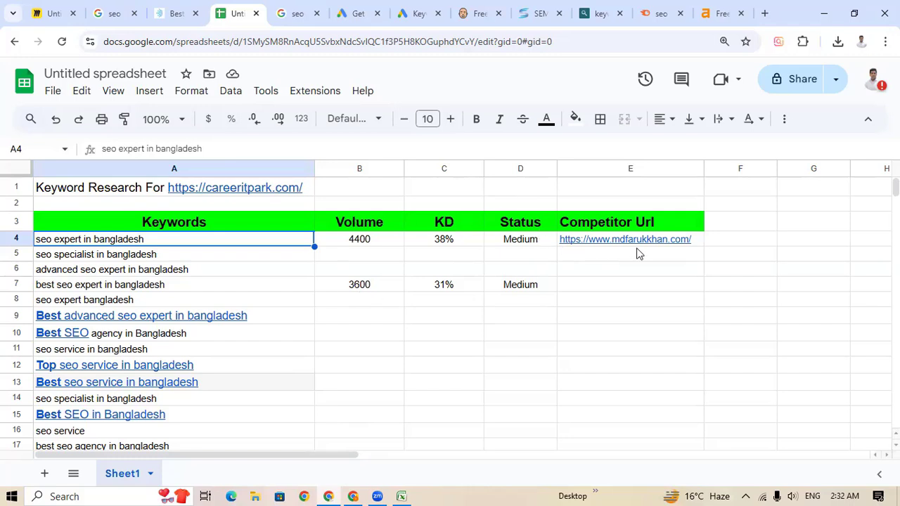
mouse_move(639, 245)
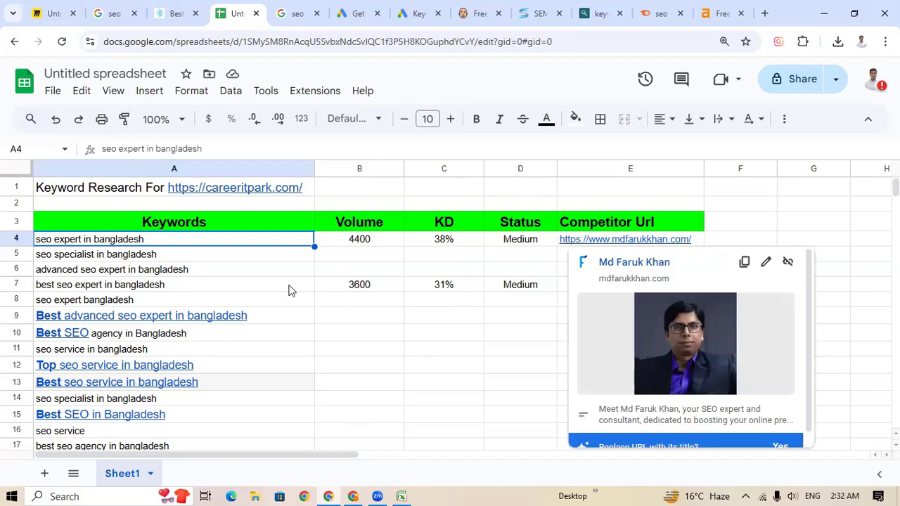
click(312, 268)
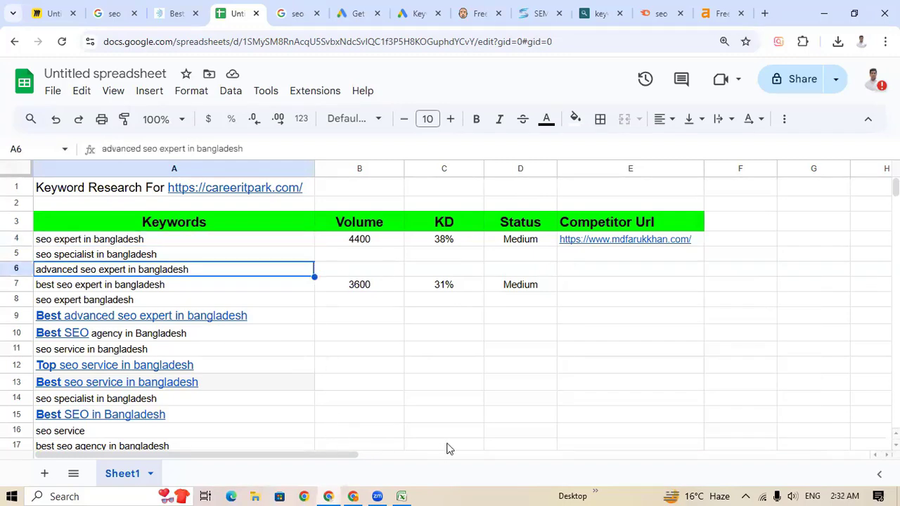
scroll(207, 375, down, 3)
scroll(239, 354, up, 3)
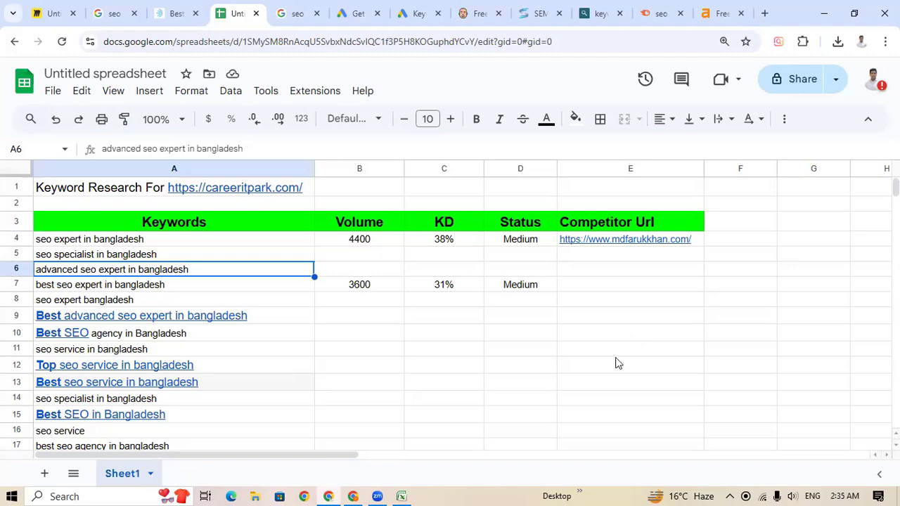
Switch to the Keyword Stats workbook in Excel and widen the Avg. monthly searches and Competition columns to show their full headings
mouse_move(404, 490)
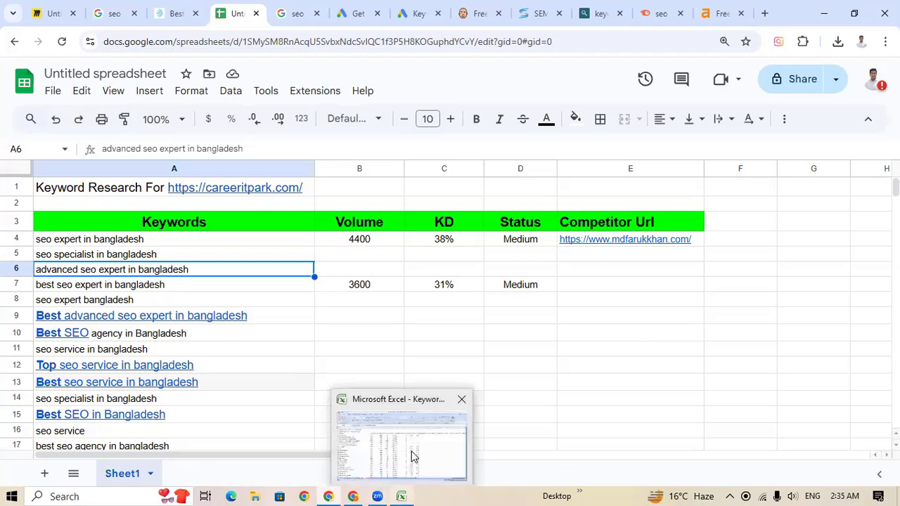
click(412, 457)
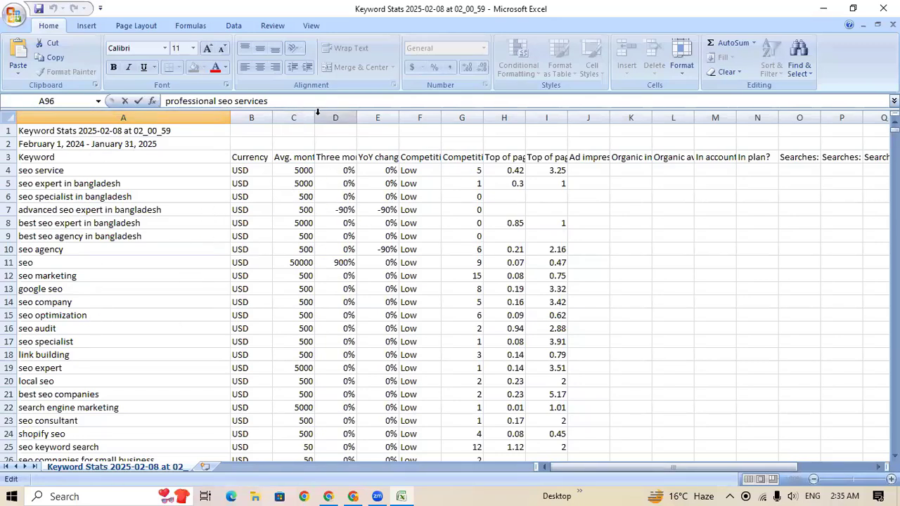
drag(310, 127, 317, 118)
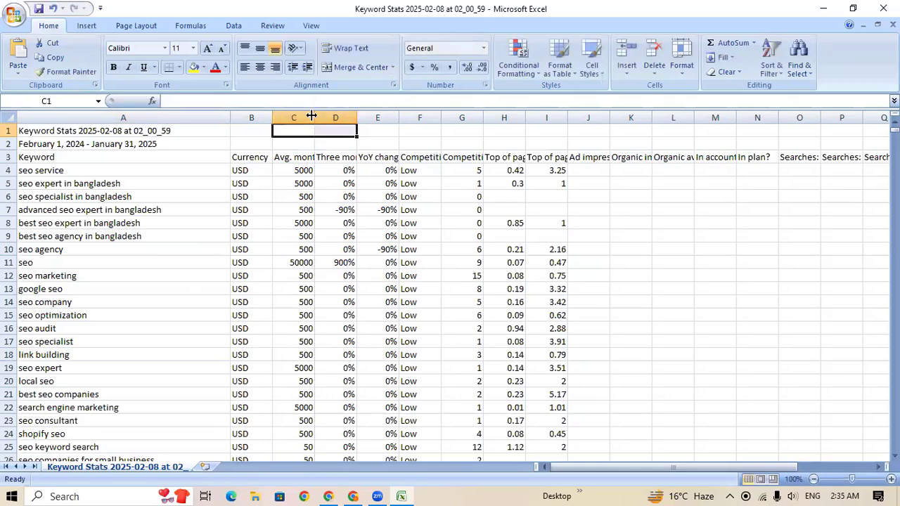
drag(313, 117, 373, 117)
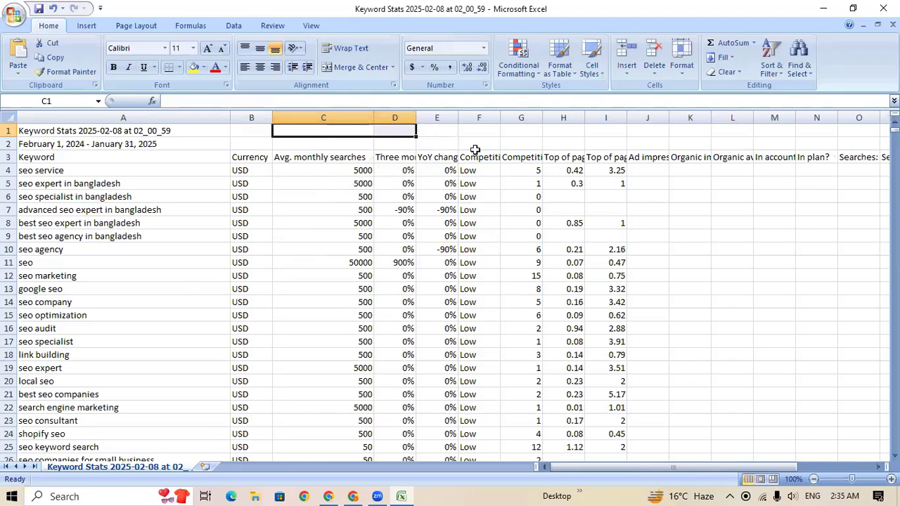
drag(500, 118, 524, 118)
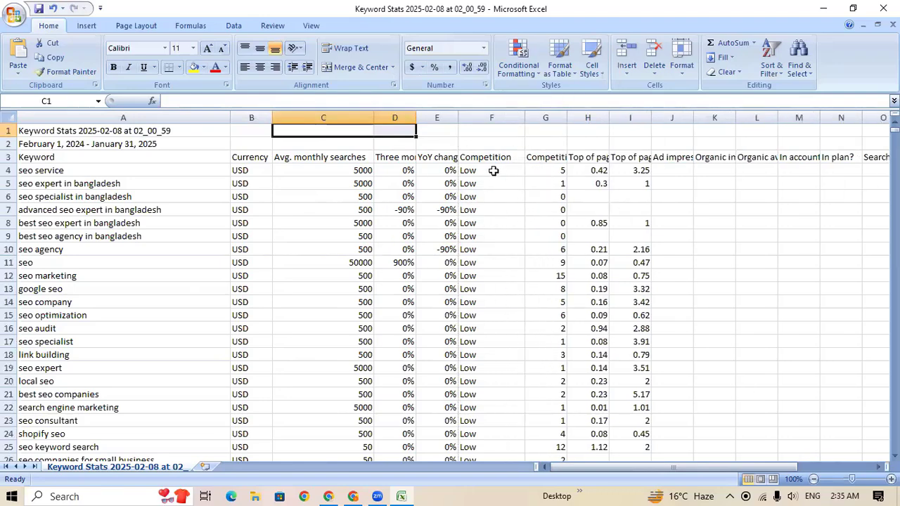
Review the Competition values down the exported keyword list, starting from the "seo service" row
drag(493, 171, 484, 450)
scroll(485, 439, down, 15)
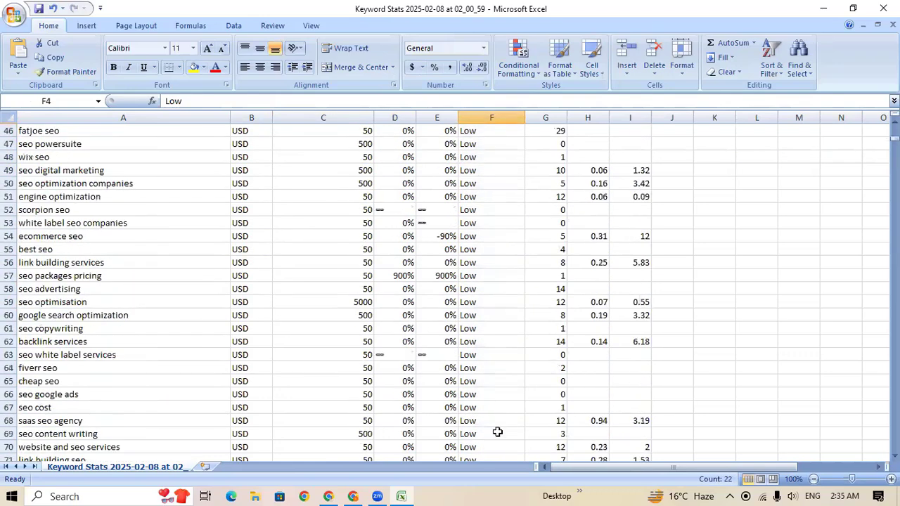
Check the Competition ratings of the keywords beyond row 46, down past "seo marketing for small business", and return to the column headings
scroll(497, 432, down, 15)
scroll(494, 415, down, 1)
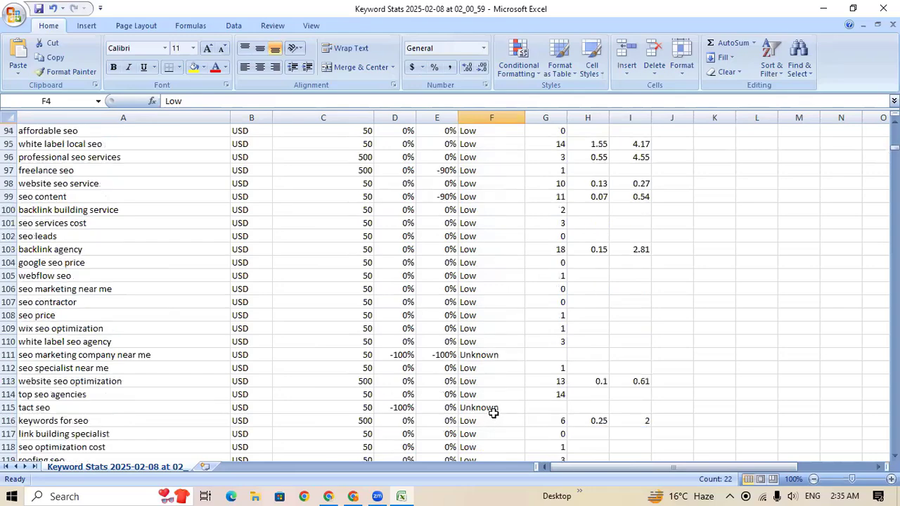
scroll(493, 415, down, 19)
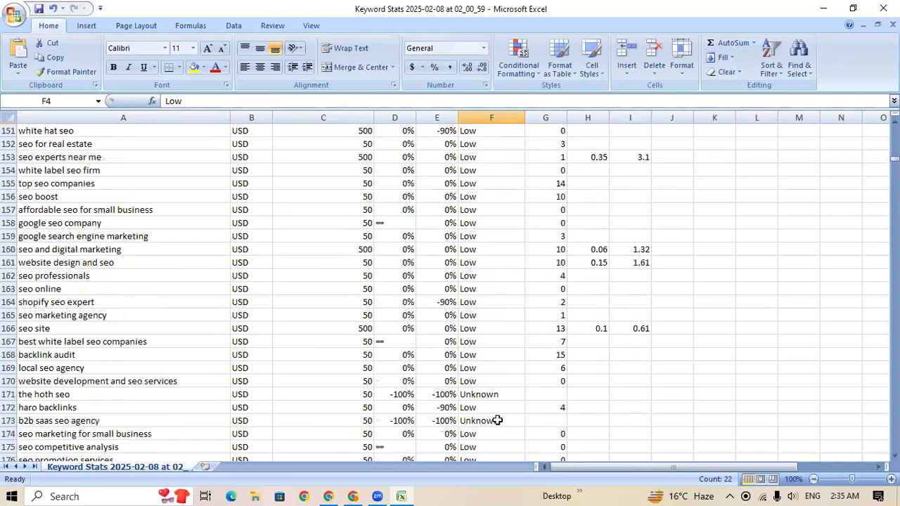
scroll(497, 419, down, 5)
scroll(498, 418, up, 20)
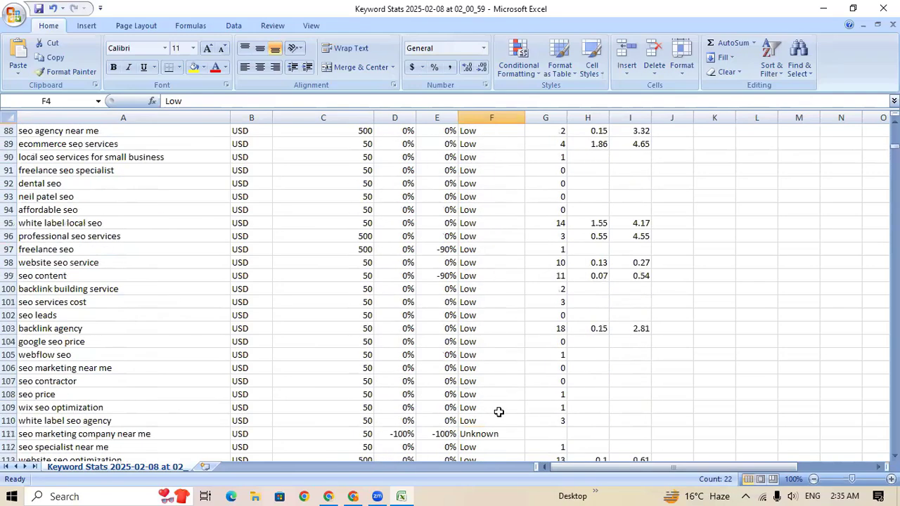
scroll(498, 411, up, 10)
scroll(492, 337, up, 4)
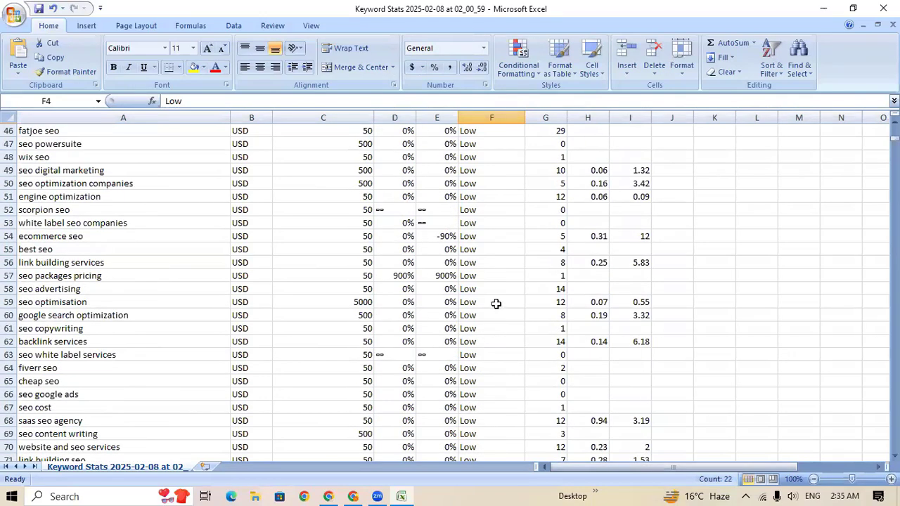
scroll(496, 302, up, 15)
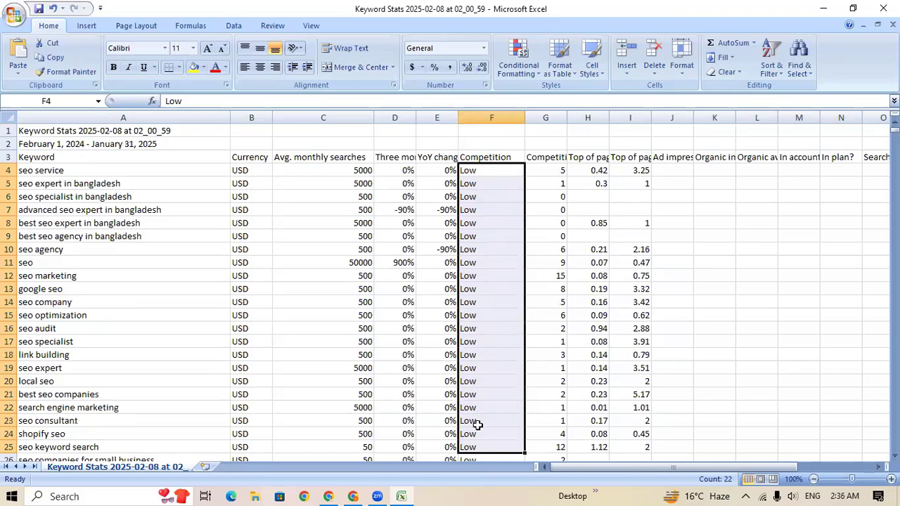
Switch from the Excel workbook to Chrome and open the Miro board
click(348, 443)
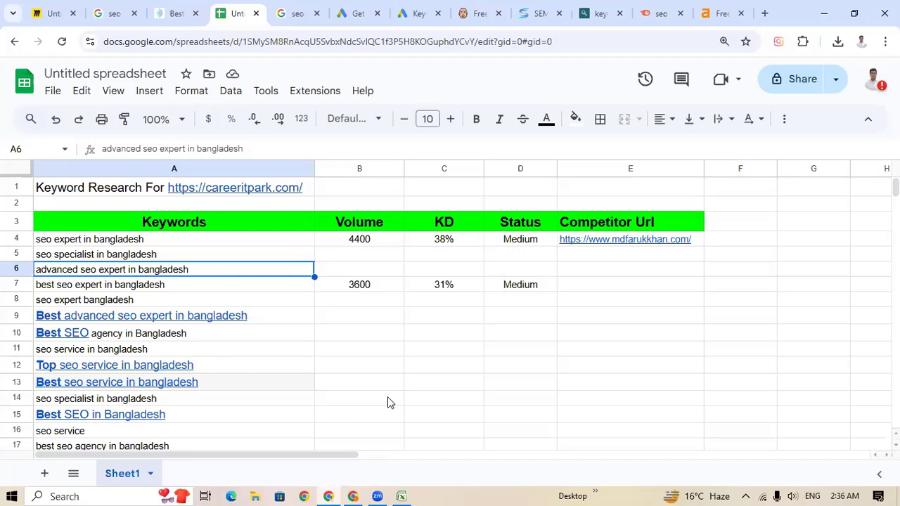
click(49, 20)
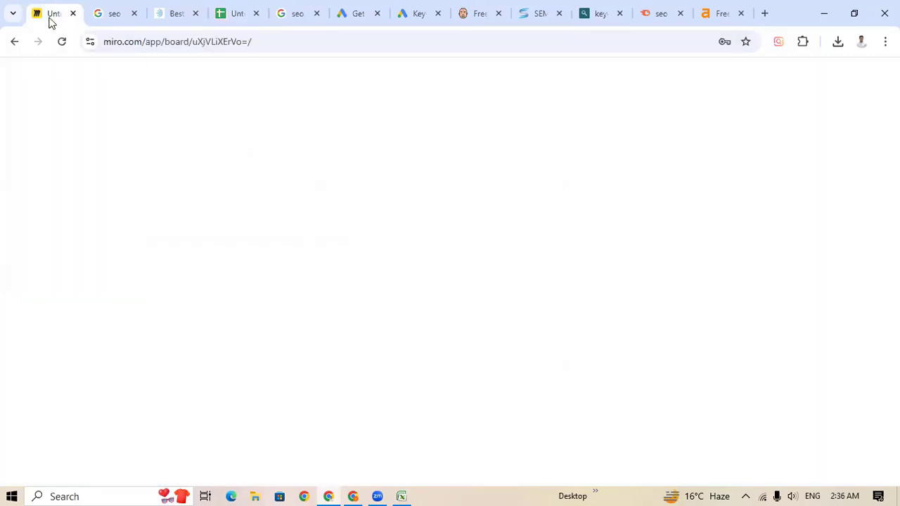